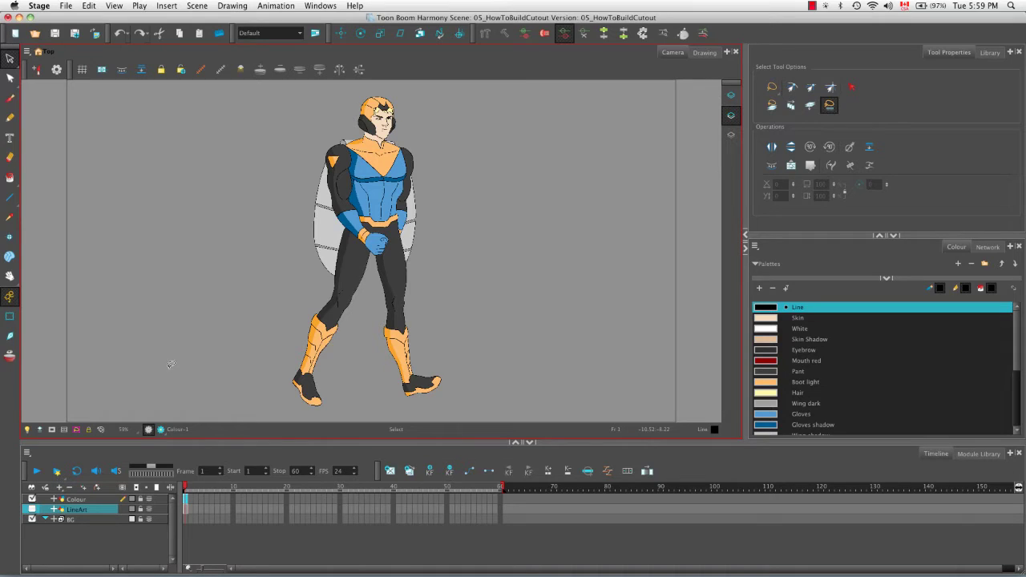
- Hide the Colour layer and toggle the LineArt layer on and off to view the character's line drawing
{"action": "left_click", "coordinate": [32, 499]}
{"action": "left_click", "coordinate": [70, 509]}
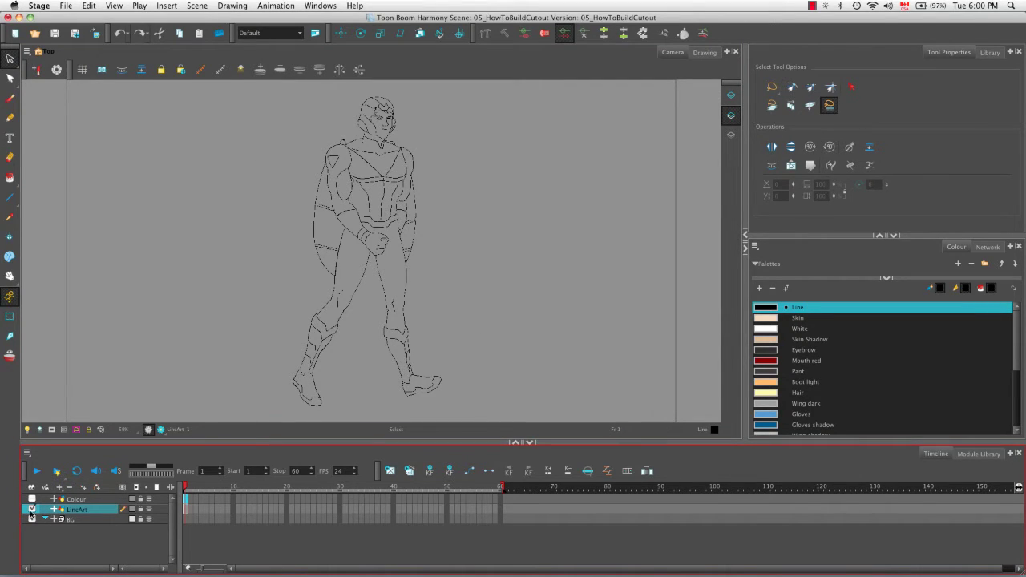
{"action": "left_click", "coordinate": [32, 510]}
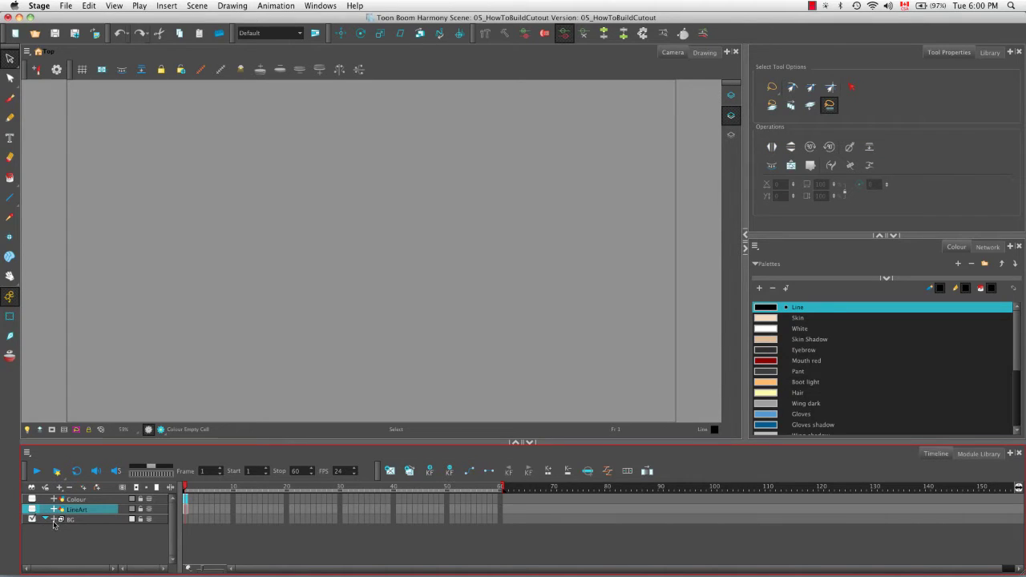
- Look through the layers inside the BG group, collapse the group and show the Colour layer
{"action": "left_click", "coordinate": [46, 521]}
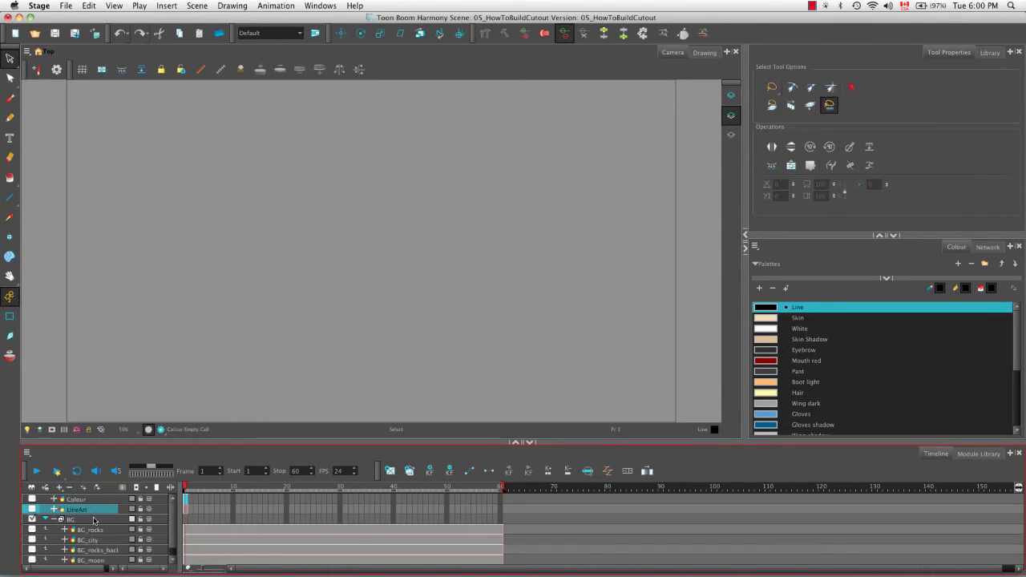
{"action": "scroll", "coordinate": [171, 533], "scroll_direction": "down", "scroll_amount": 1}
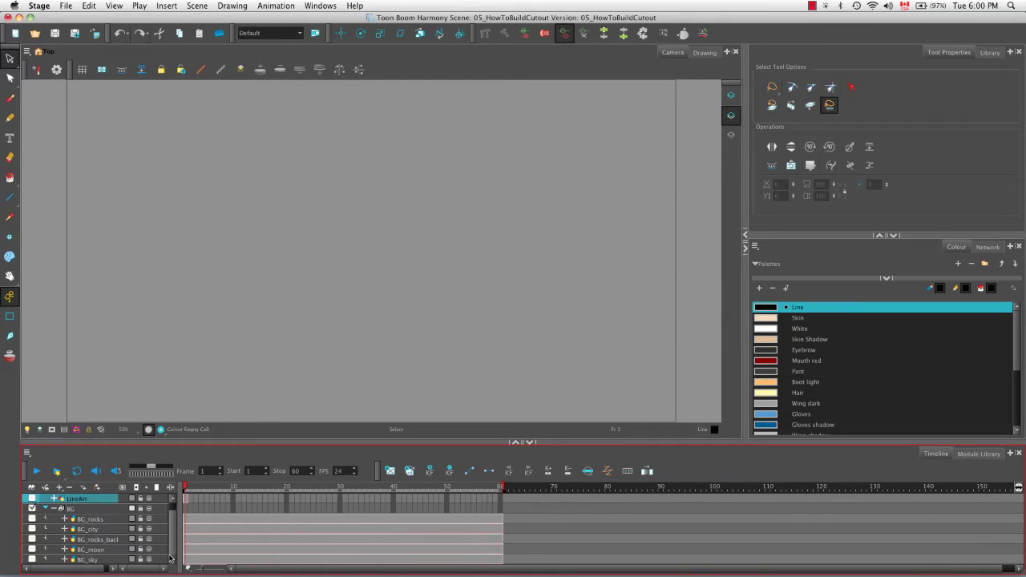
{"action": "scroll", "coordinate": [171, 553], "scroll_direction": "up", "scroll_amount": 1}
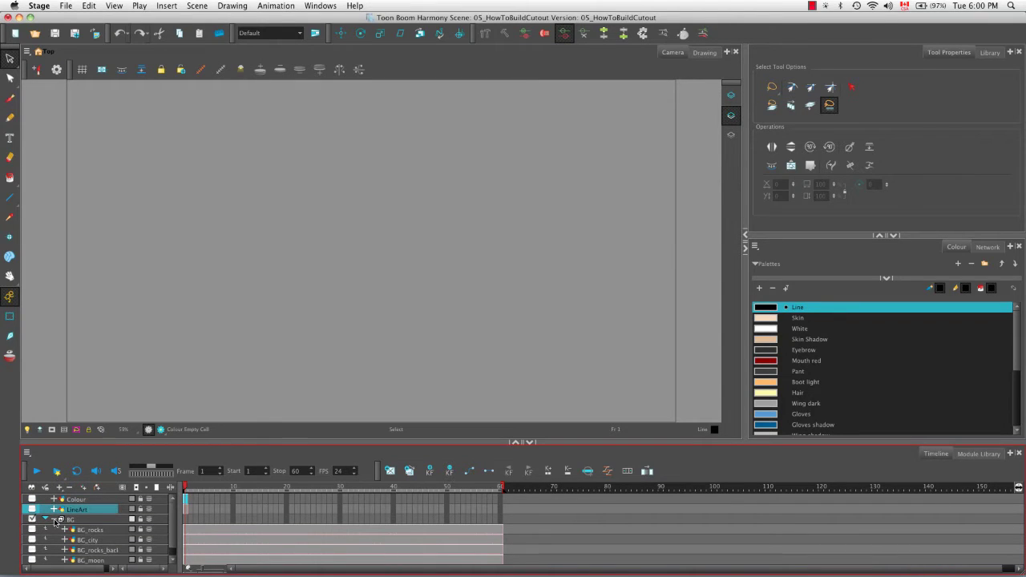
{"action": "left_click", "coordinate": [54, 520]}
{"action": "left_click", "coordinate": [32, 499]}
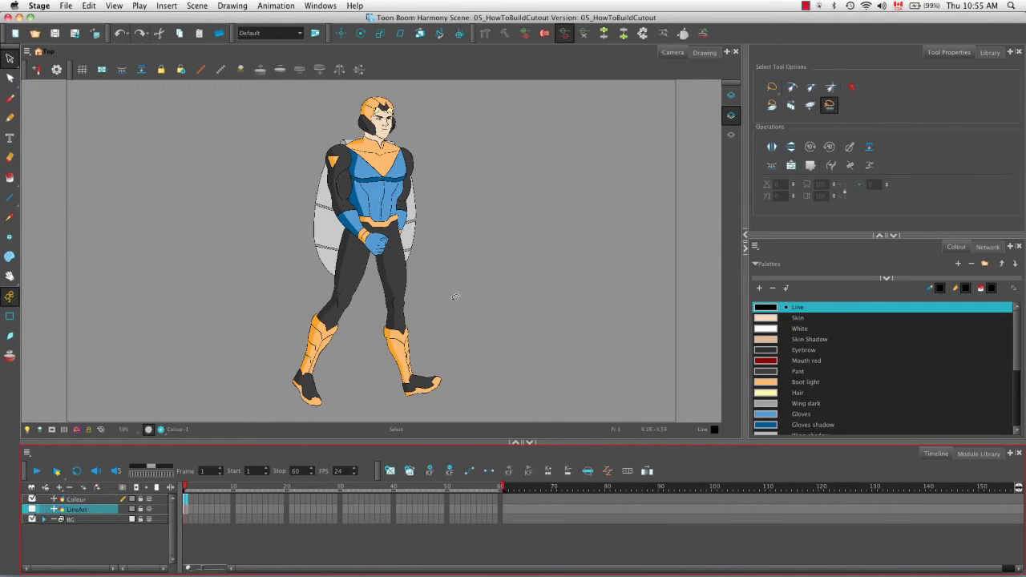
- Disable the advanced preference Element Module "Animate Using Animation Tools" Default Value
{"action": "left_click", "coordinate": [41, 5]}
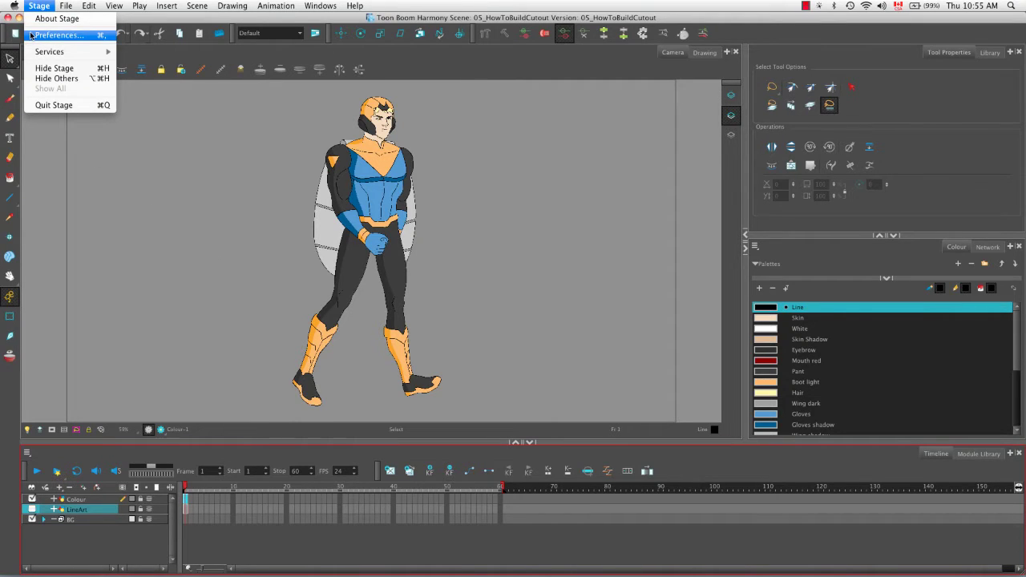
{"action": "left_click", "coordinate": [56, 35]}
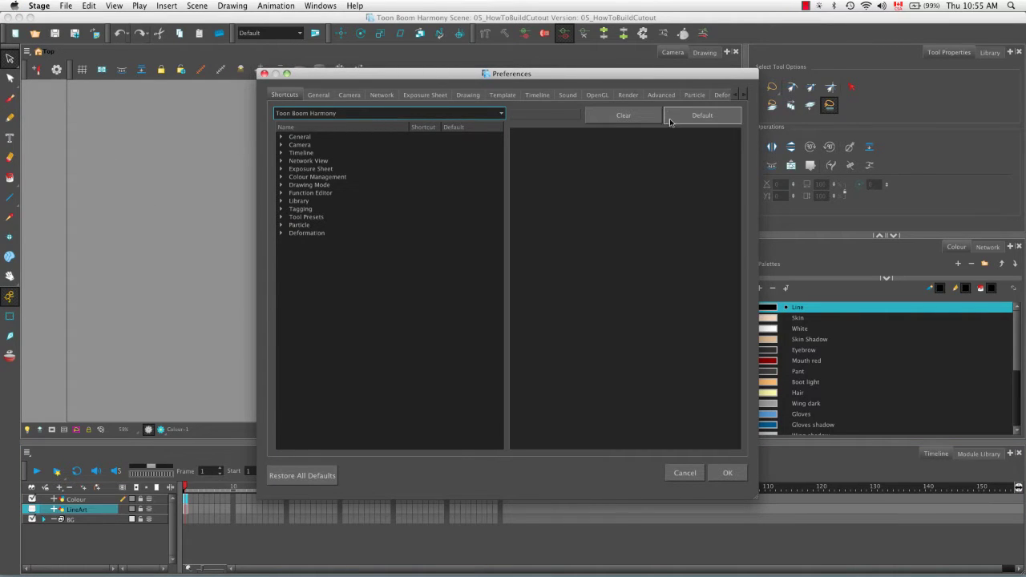
{"action": "left_click", "coordinate": [660, 97]}
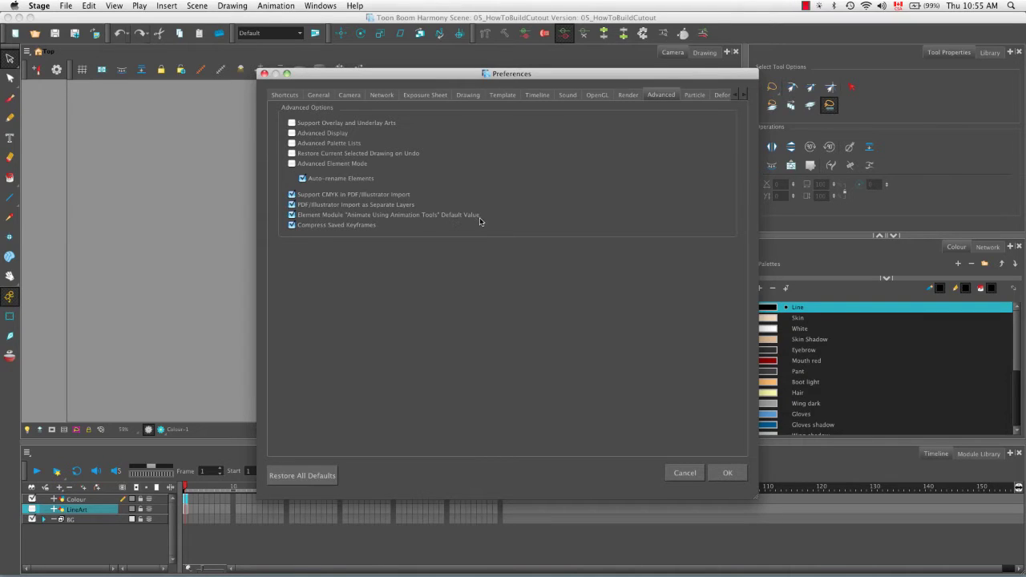
{"action": "left_click", "coordinate": [302, 216]}
{"action": "left_click", "coordinate": [728, 472]}
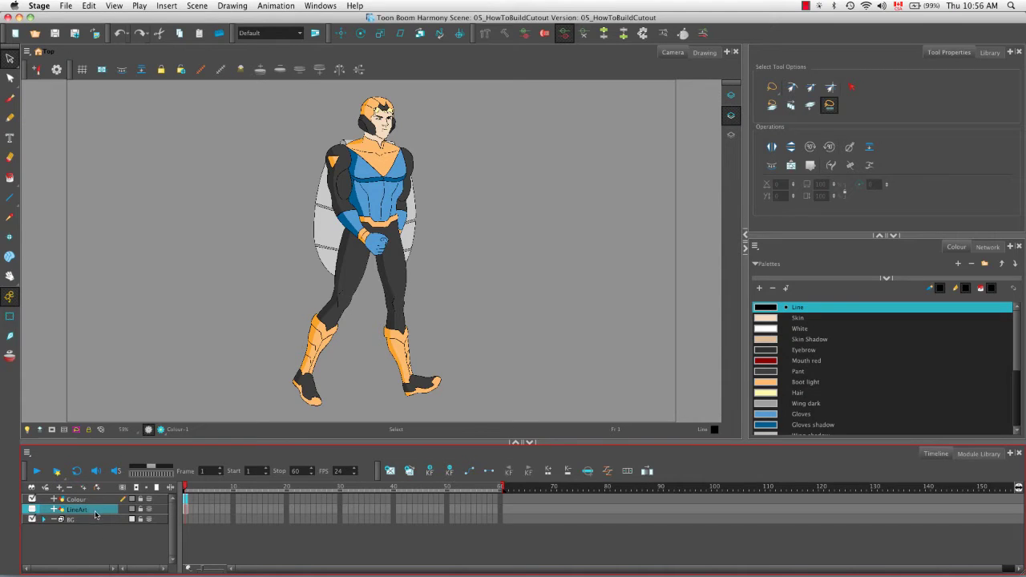
- Examine the Colour layer's position, rotation, scale and skew parameters, and collapse the list
{"action": "left_click", "coordinate": [54, 501]}
{"action": "left_click_drag", "start_coordinate": [170, 516], "coordinate": [170, 522]}
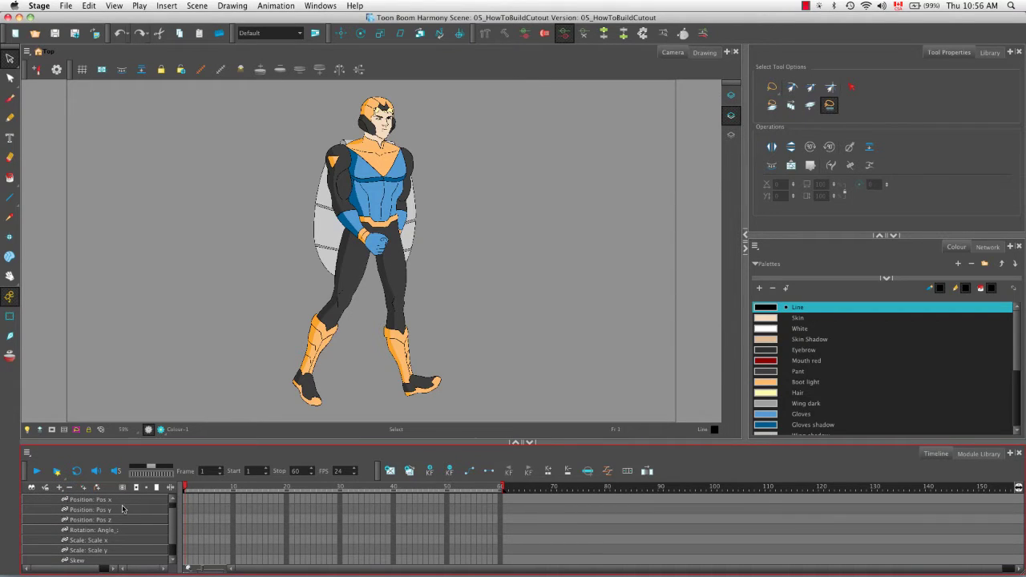
{"action": "mouse_move", "coordinate": [170, 535]}
{"action": "left_mouse_down"}
{"action": "mouse_move", "coordinate": [170, 543]}
{"action": "mouse_move", "coordinate": [172, 521]}
{"action": "left_mouse_up"}
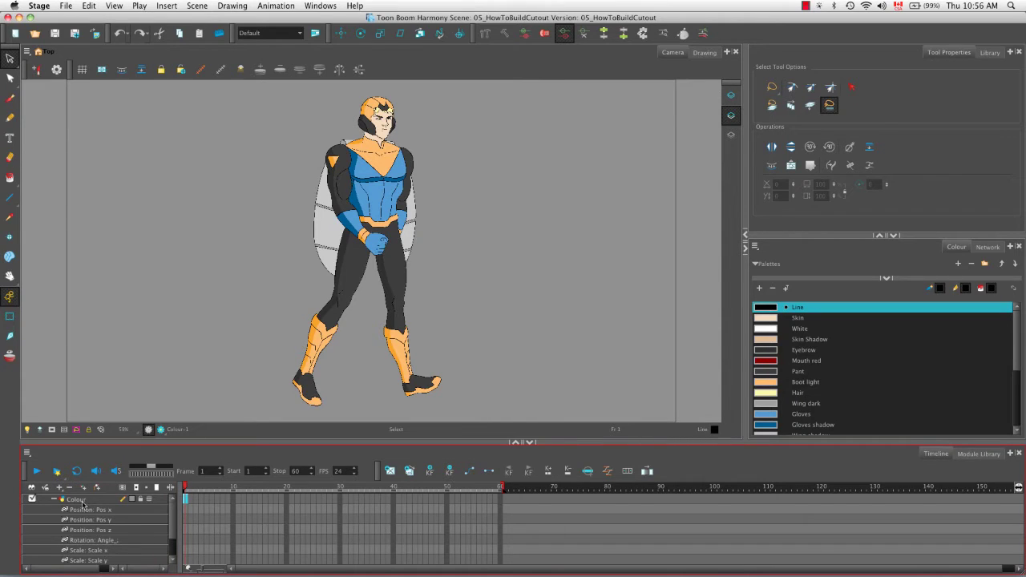
{"action": "left_click", "coordinate": [54, 499]}
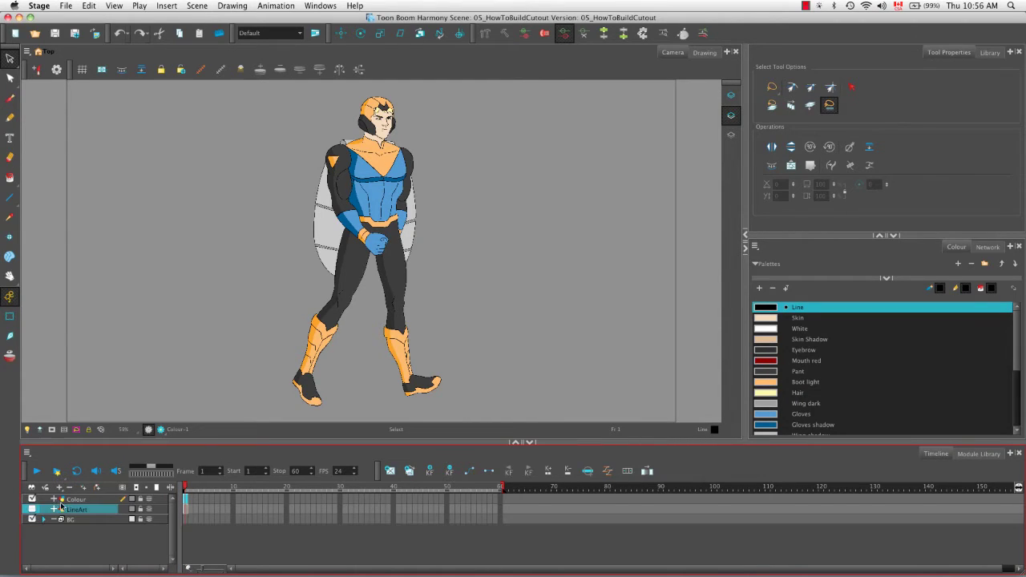
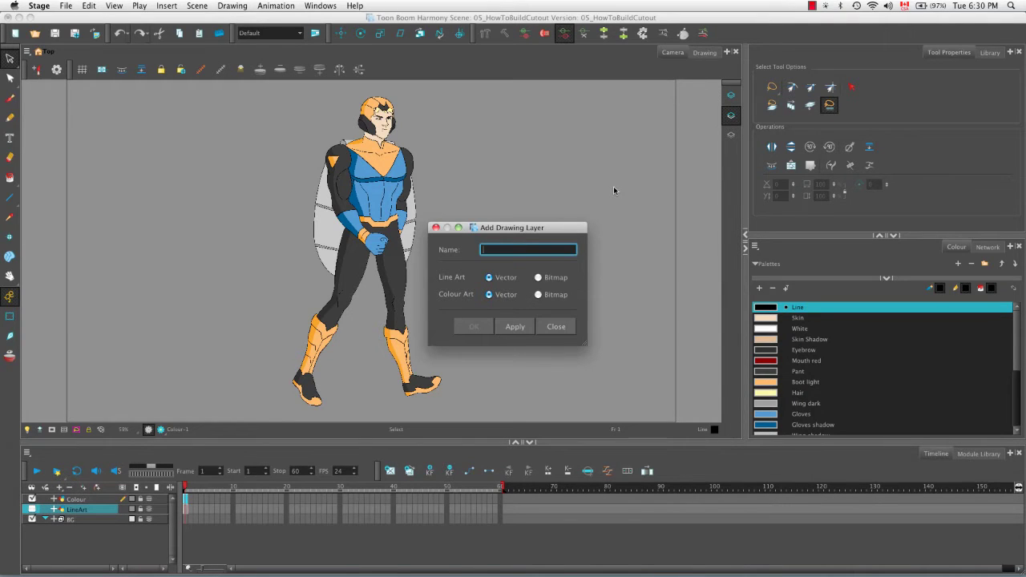
- Add a vector drawing layer named hero_Arm_R, keeping the layer dialog open
{"action": "type", "text": "he"}
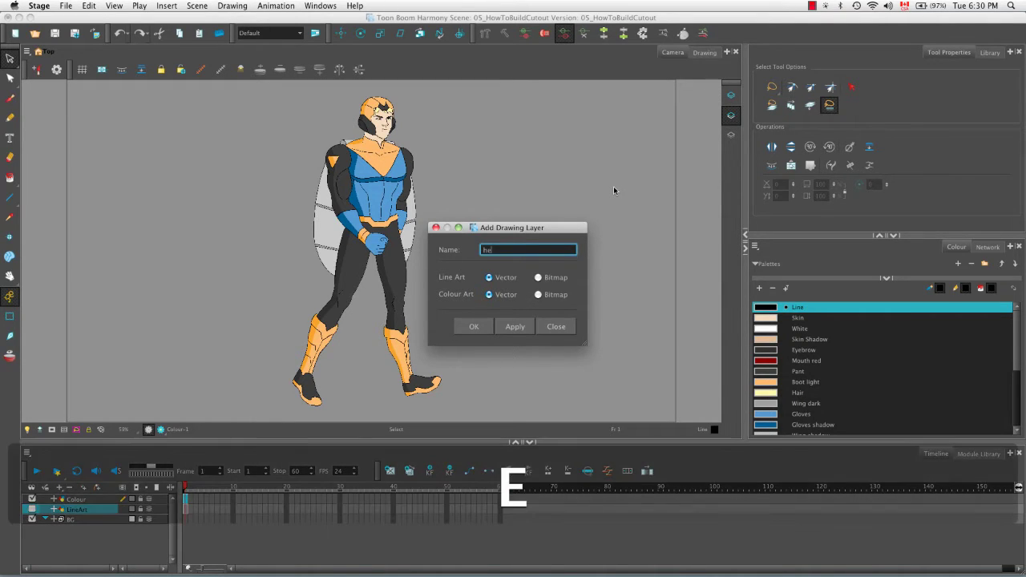
{"action": "type", "text": "ro_"}
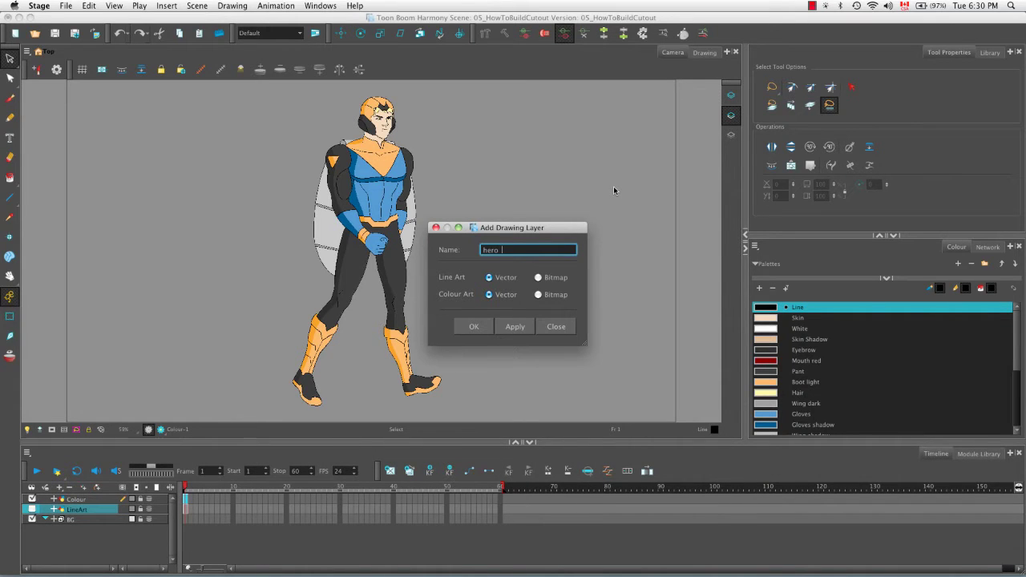
{"action": "type", "text": "Arm_"}
{"action": "type", "text": "R"}
{"action": "left_click", "coordinate": [512, 329]}
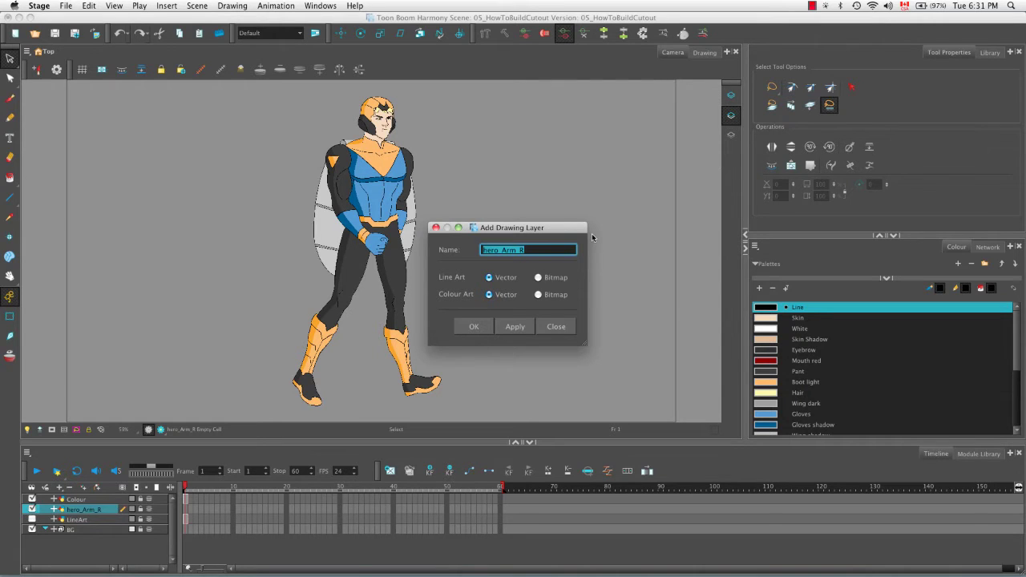
- Add another vector drawing layer named hero_Arm_L for the left arm
{"action": "key", "text": "Right"}
{"action": "key", "text": "BackSpace"}
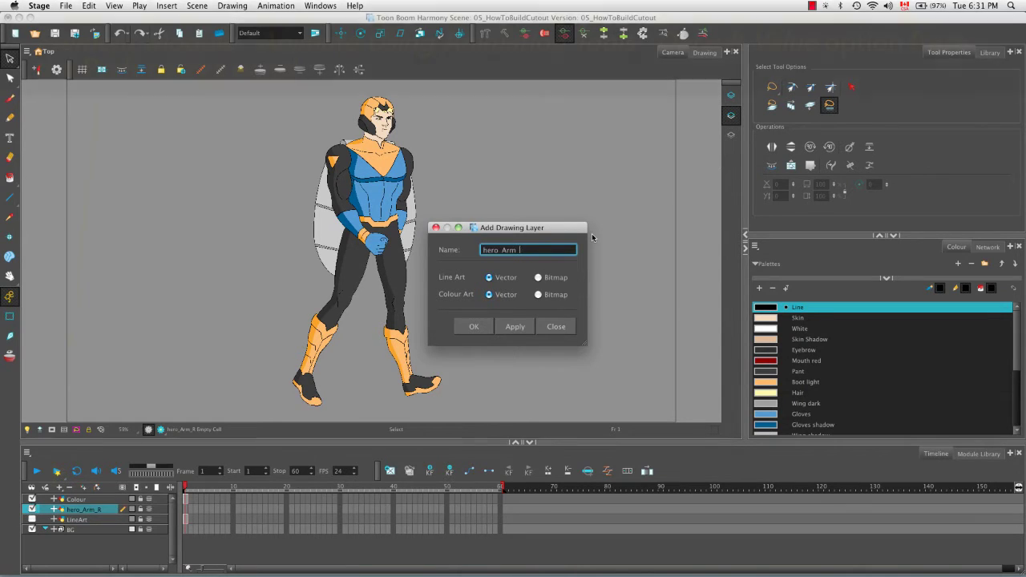
{"action": "type", "text": "L"}
{"action": "left_click", "coordinate": [515, 326]}
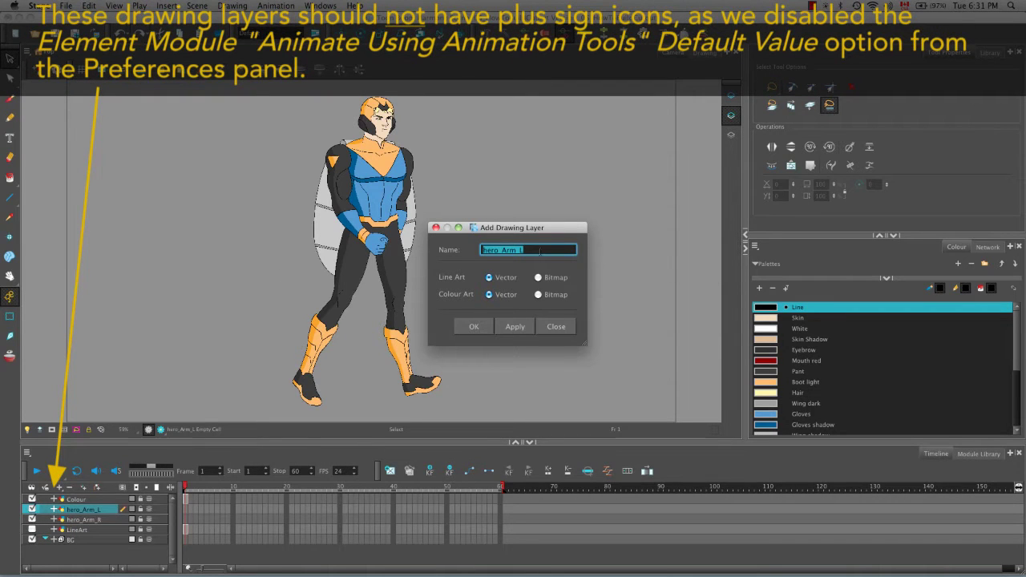
- Add a vector drawing layer named hero_Head for the character's head
{"action": "key", "text": "Right"}
{"action": "key", "text": "BackSpace"}
{"action": "key", "text": "BackSpace"}
{"action": "key", "text": "BackSpace"}
{"action": "key", "text": "BackSpace"}
{"action": "key", "text": "BackSpace"}
{"action": "type", "text": "Head"}
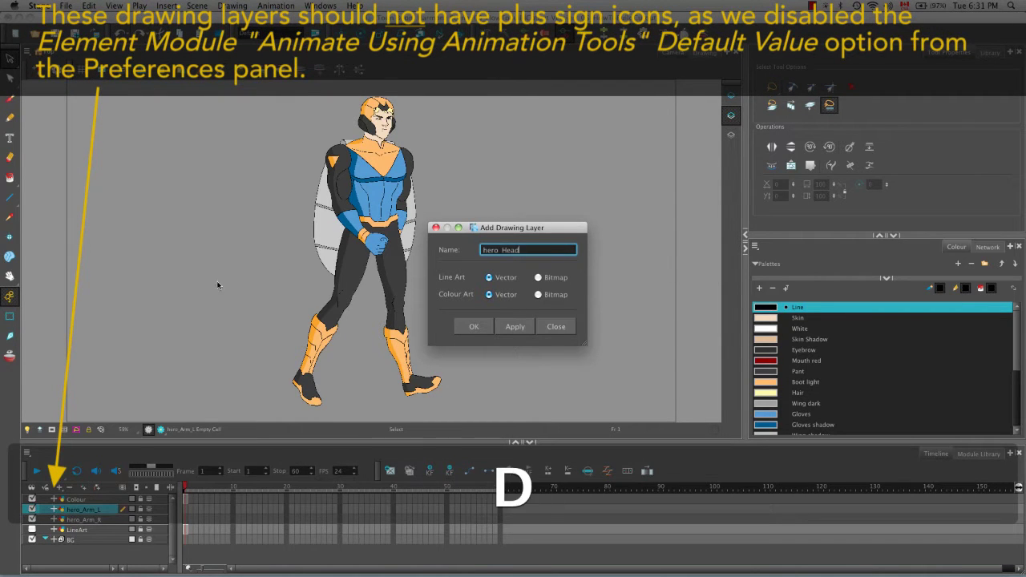
{"action": "left_click", "coordinate": [515, 327]}
- Add a vector drawing layer named hero_Torso for the character's torso
{"action": "key", "text": "Right"}
{"action": "key", "text": "BackSpace"}
{"action": "key", "text": "BackSpace"}
{"action": "key", "text": "BackSpace"}
{"action": "key", "text": "BackSpace"}
{"action": "type", "text": "T"}
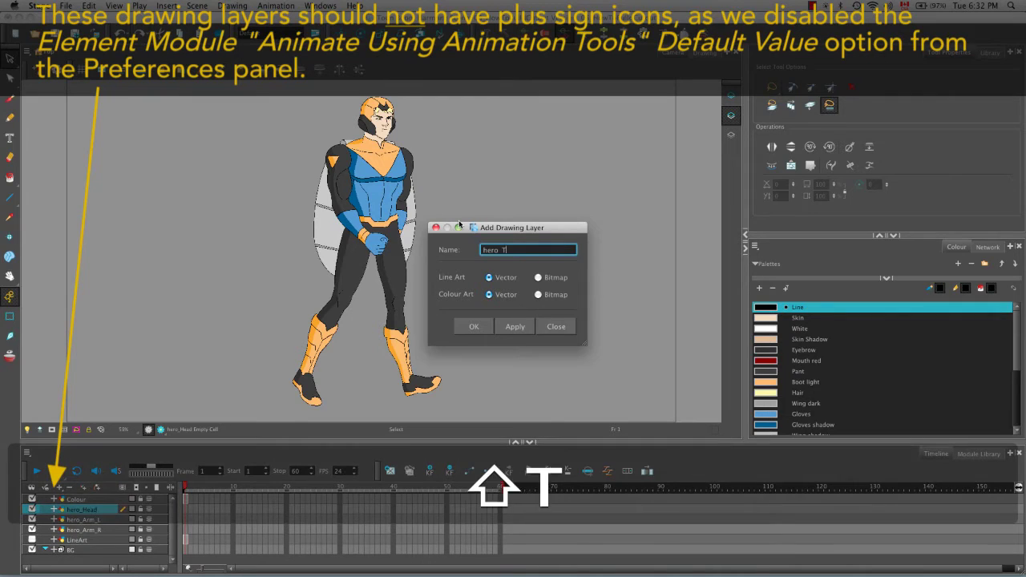
{"action": "type", "text": "orso"}
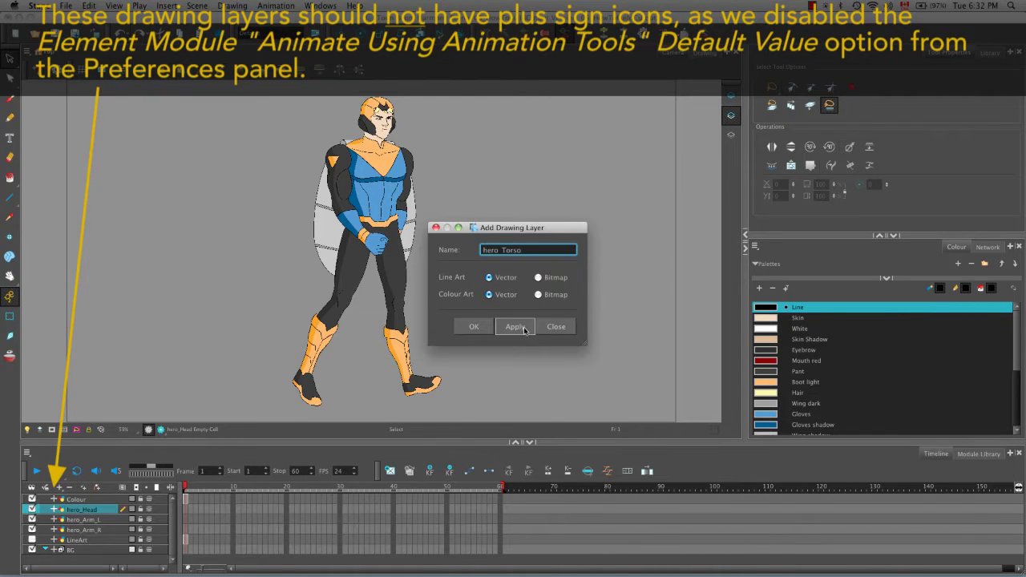
{"action": "left_click", "coordinate": [514, 327]}
- Add a vector drawing layer named hero_Hips for the character's hips
{"action": "key", "text": "Right"}
{"action": "key", "text": "BackSpace"}
{"action": "key", "text": "BackSpace"}
{"action": "key", "text": "BackSpace"}
{"action": "key", "text": "BackSpace"}
{"action": "key", "text": "BackSpace"}
{"action": "type", "text": "Hips"}
{"action": "left_click", "coordinate": [515, 327]}
- Add a vector drawing layer named hero_Leg_R for the right leg
{"action": "key", "text": "Right"}
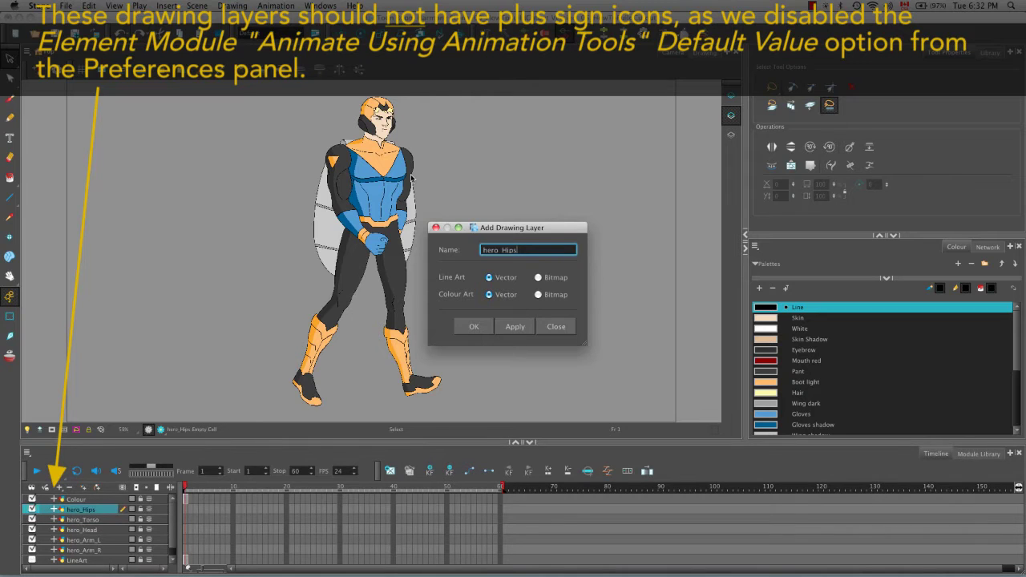
{"action": "key", "text": "BackSpace"}
{"action": "key", "text": "BackSpace"}
{"action": "key", "text": "BackSpace"}
{"action": "key", "text": "BackSpace"}
{"action": "type", "text": "Leg_"}
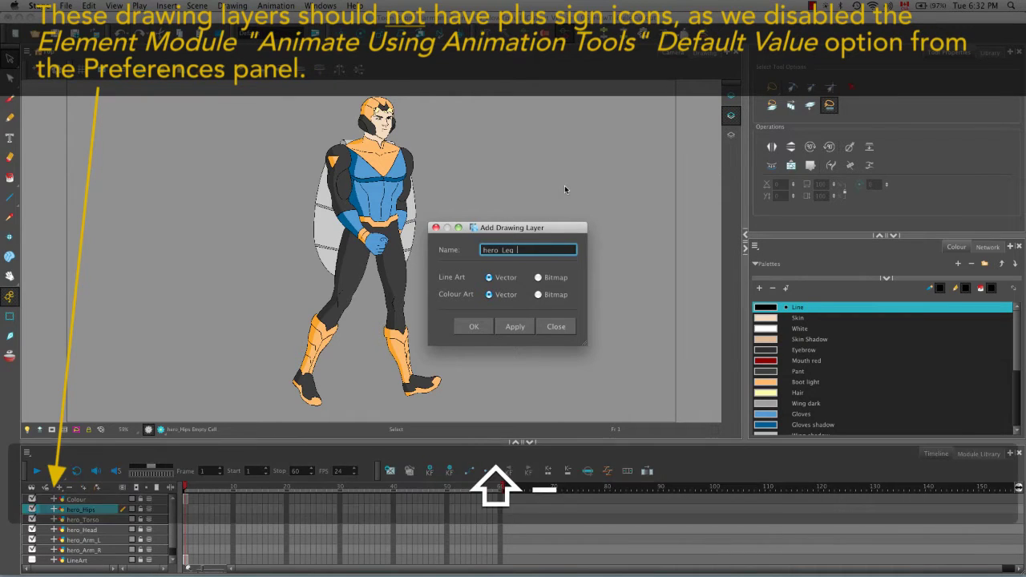
{"action": "type", "text": "R"}
{"action": "left_click", "coordinate": [515, 327]}
- Add a vector drawing layer named hero_Leg_L for the left leg and close the layer dialog
{"action": "key", "text": "Right"}
{"action": "key", "text": "BackSpace"}
{"action": "type", "text": "L"}
{"action": "left_click", "coordinate": [515, 329]}
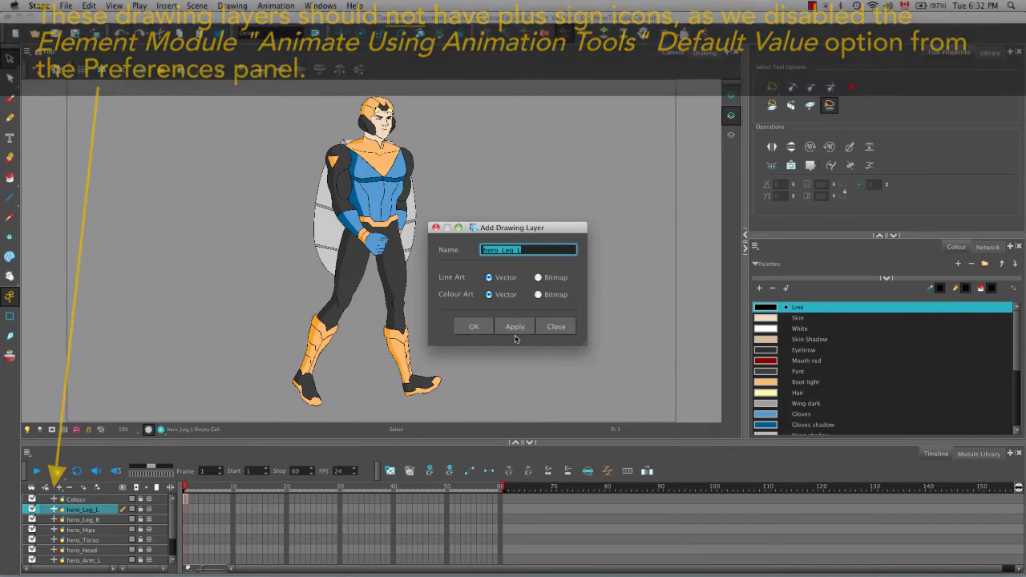
{"action": "left_click", "coordinate": [556, 326]}
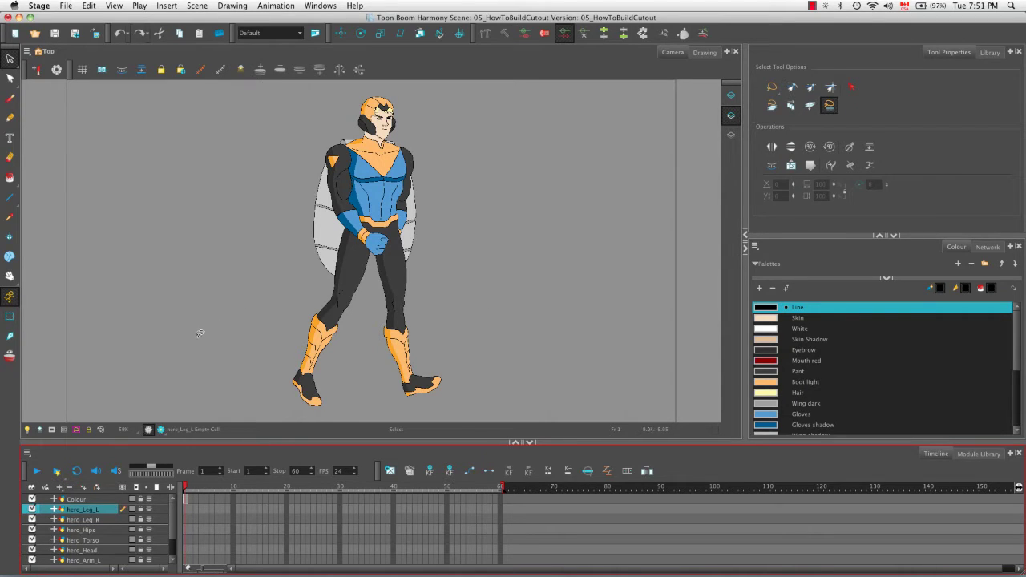
- Create one more vector drawing layer named hero_Neck for the character's neck
{"action": "left_click", "coordinate": [84, 488]}
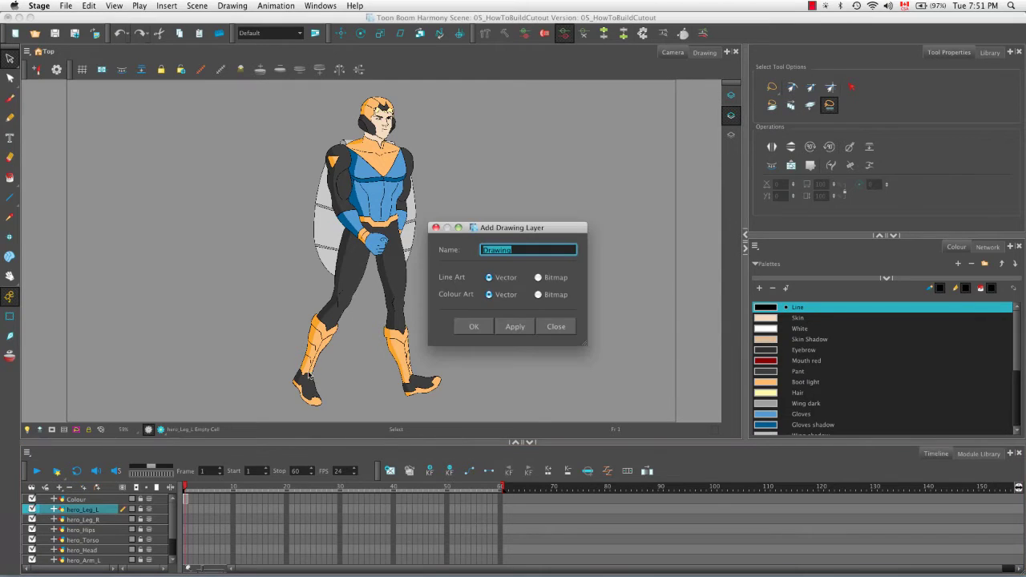
{"action": "type", "text": "hero_Neck"}
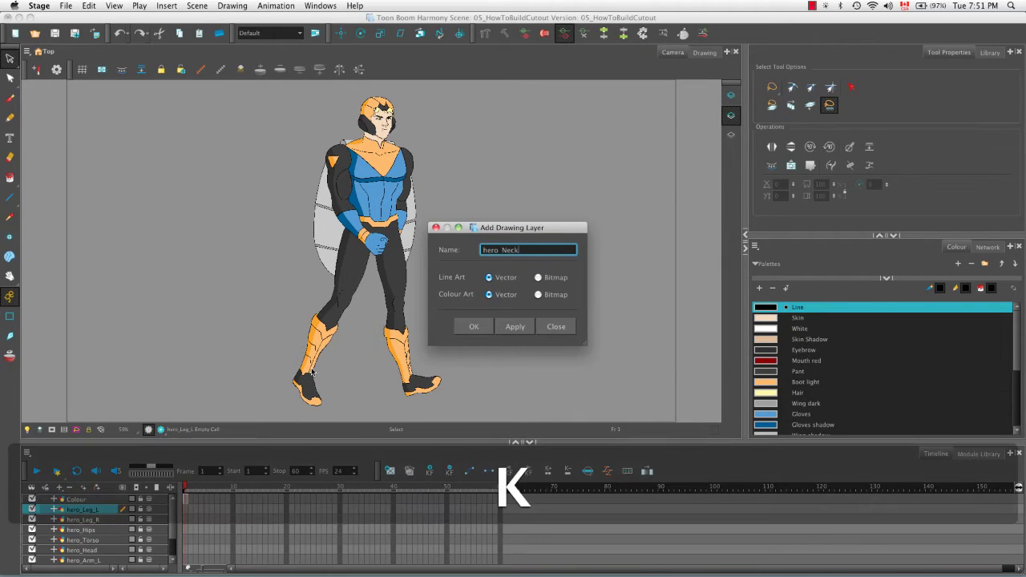
{"action": "left_click", "coordinate": [470, 326]}
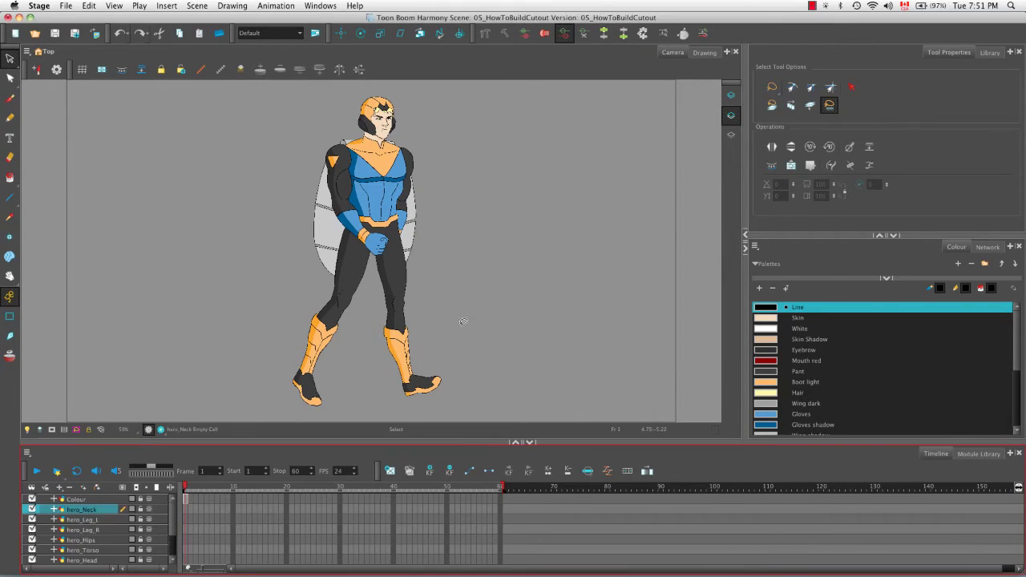
- Hide all layers in the timeline and show only the hero_Neck and LineArt layers
{"action": "left_click", "coordinate": [31, 488]}
{"action": "left_click", "coordinate": [31, 488]}
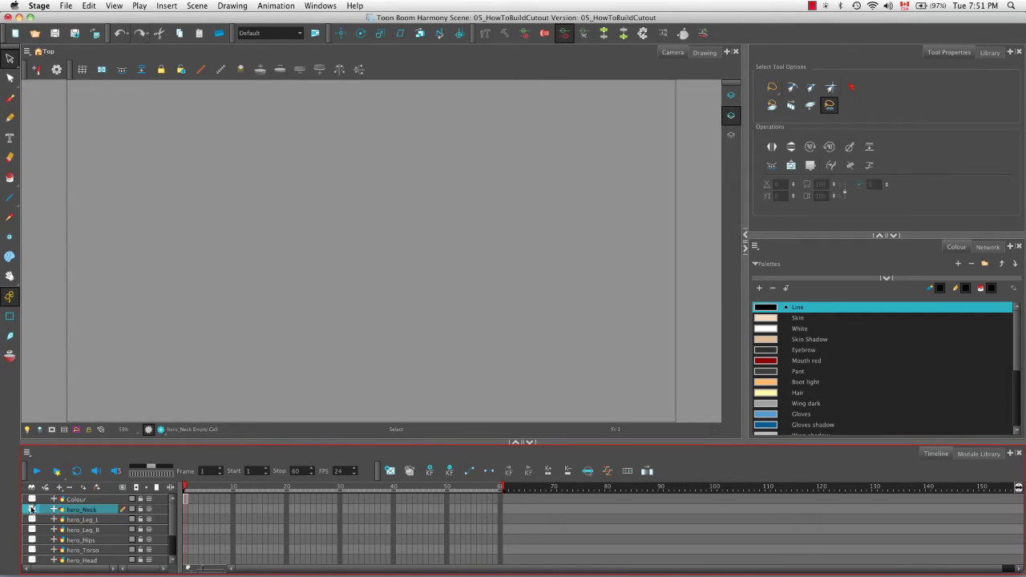
{"action": "scroll", "coordinate": [173, 536], "scroll_direction": "down", "scroll_amount": 1}
{"action": "scroll", "coordinate": [173, 536], "scroll_direction": "down", "scroll_amount": 3}
{"action": "left_click", "coordinate": [32, 550]}
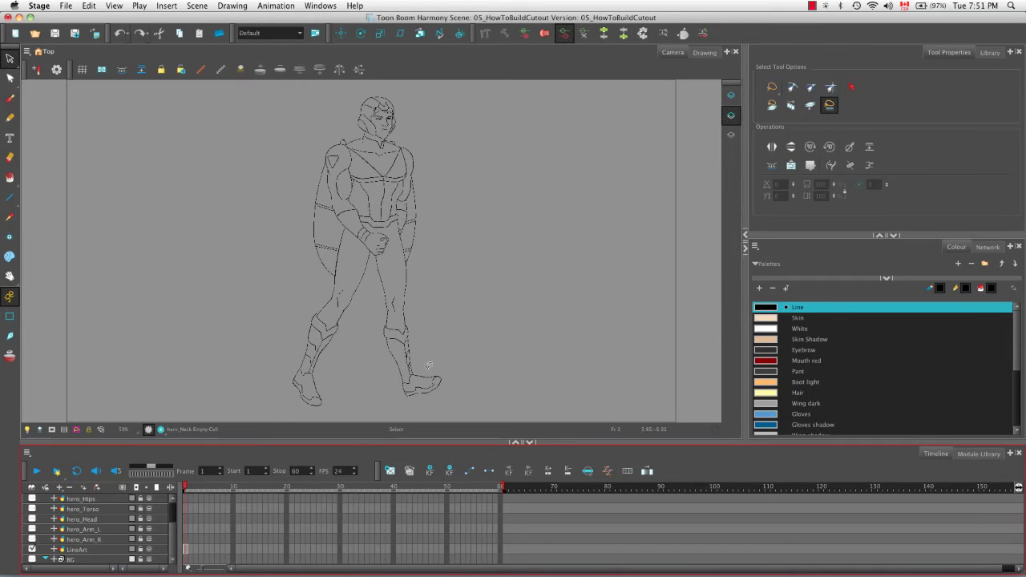
{"action": "left_click_drag", "start_coordinate": [173, 536], "coordinate": [171, 513]}
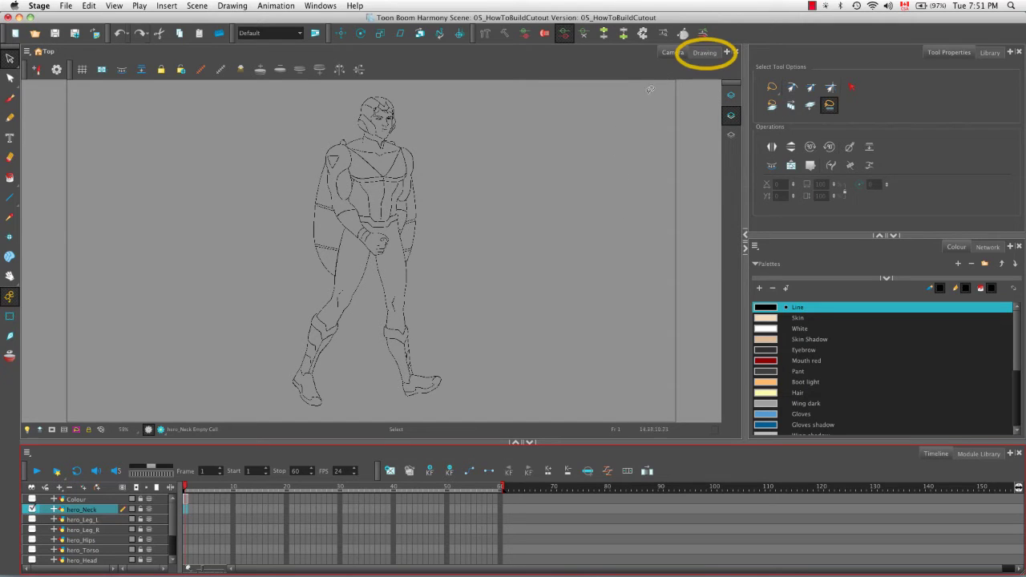
- Display the line art with the Light Table in the Drawing view and activate the Pencil tool for hero_Neck
{"action": "left_click", "coordinate": [705, 53]}
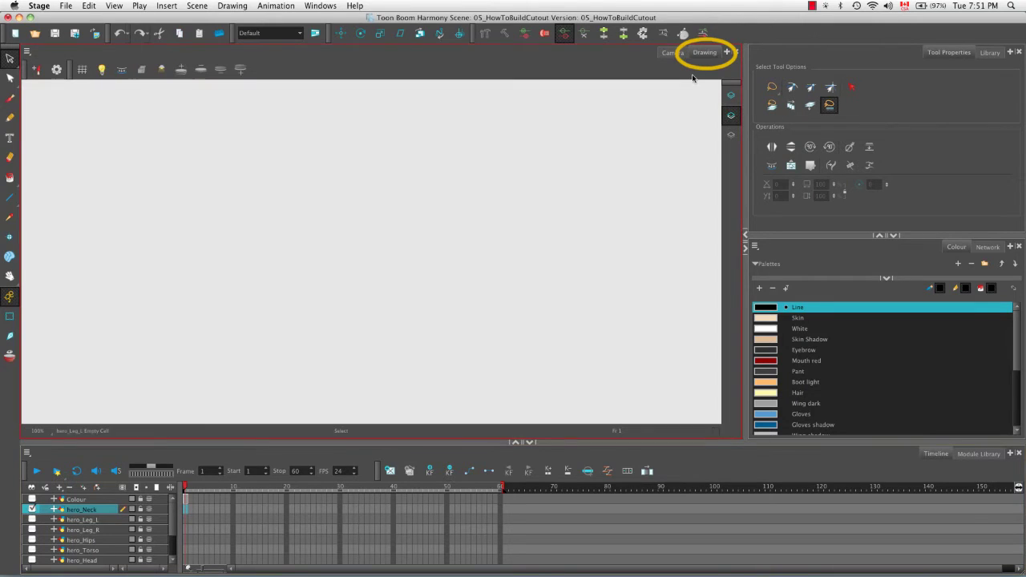
{"action": "left_click", "coordinate": [102, 71]}
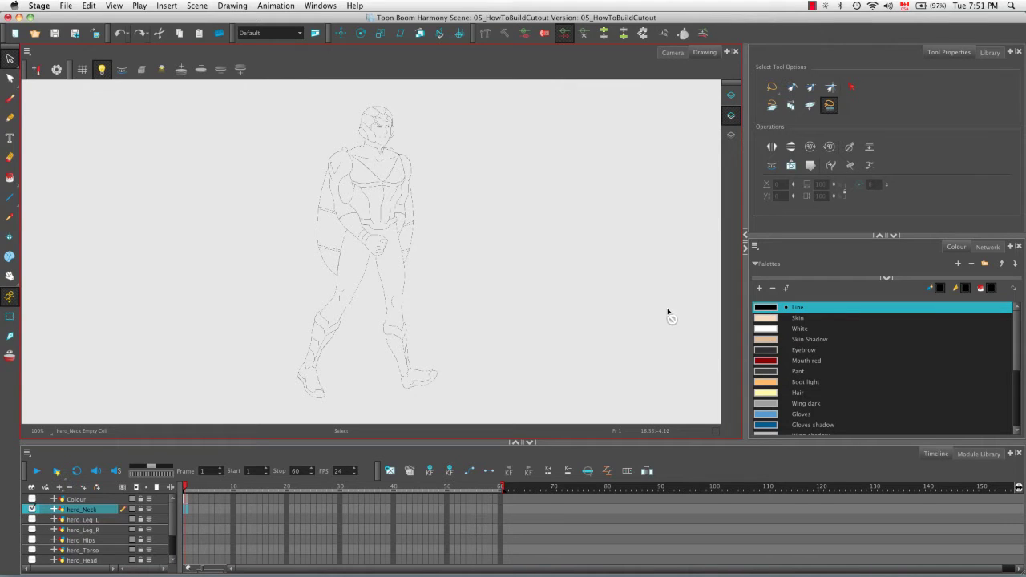
{"action": "left_click", "coordinate": [12, 119]}
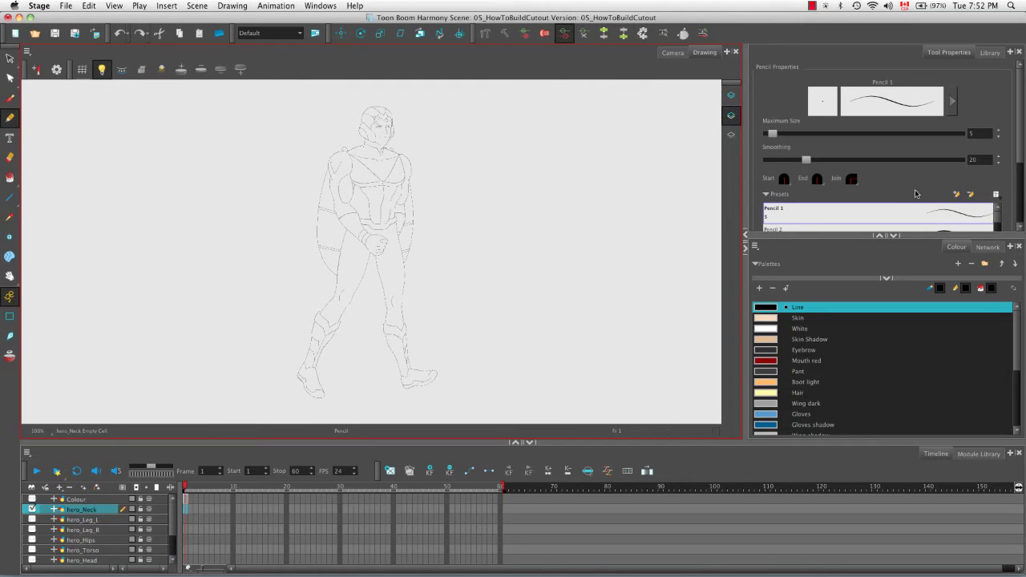
- Set the Pencil tool's maximum size to 2
{"action": "left_click_drag", "start_coordinate": [1020, 157], "coordinate": [1022, 178]}
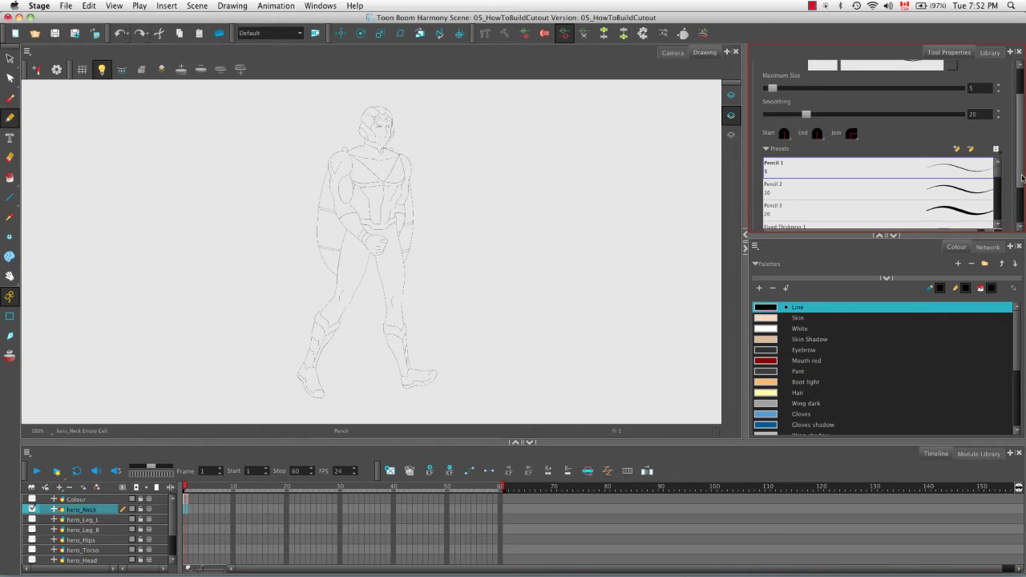
{"action": "double_click", "coordinate": [972, 88]}
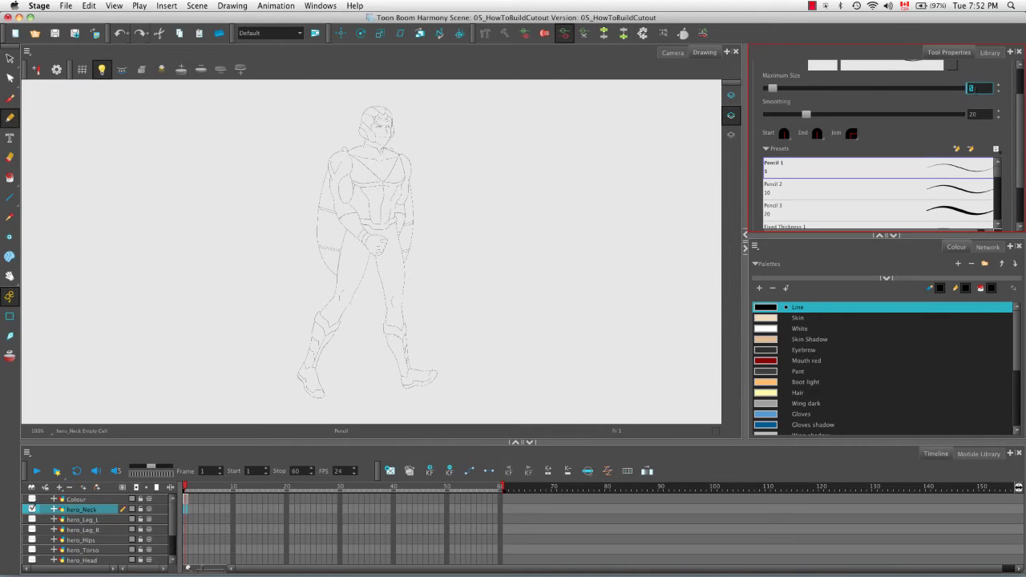
{"action": "type", "text": "2"}
{"action": "key", "text": "Return"}
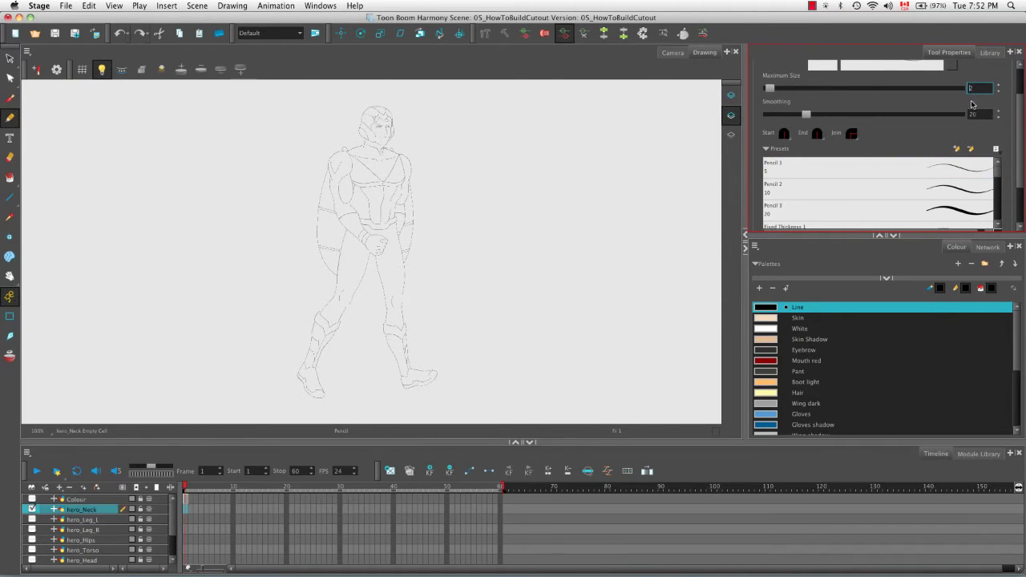
- Try a pencil stroke along the front line of the hero's neck and undo it
{"action": "key", "text": "space"}
{"action": "left_click_drag", "start_coordinate": [452, 251], "coordinate": [455, 254]}
{"action": "key", "text": "2"}
{"action": "key", "text": "2"}
{"action": "key", "text": "2"}
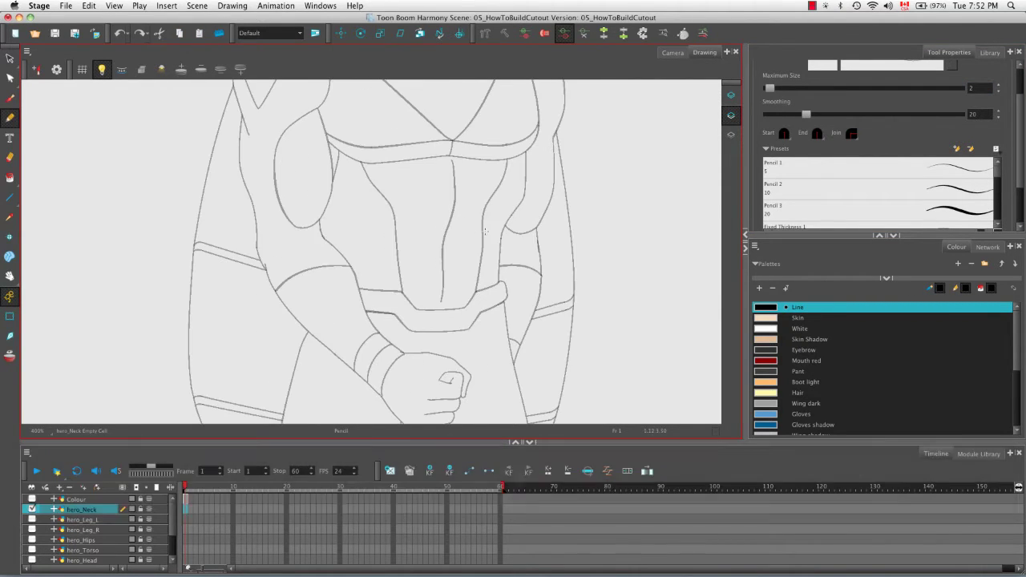
{"action": "mouse_move", "coordinate": [443, 232]}
{"action": "left_mouse_down"}
{"action": "mouse_move", "coordinate": [330, 145]}
{"action": "mouse_move", "coordinate": [505, 237]}
{"action": "mouse_move", "coordinate": [553, 281]}
{"action": "mouse_move", "coordinate": [513, 161]}
{"action": "mouse_move", "coordinate": [425, 113]}
{"action": "left_mouse_up"}
{"action": "key", "text": "space"}
{"action": "key", "text": "alt+super"}
{"action": "key", "text": "space"}
{"action": "key", "text": "2"}
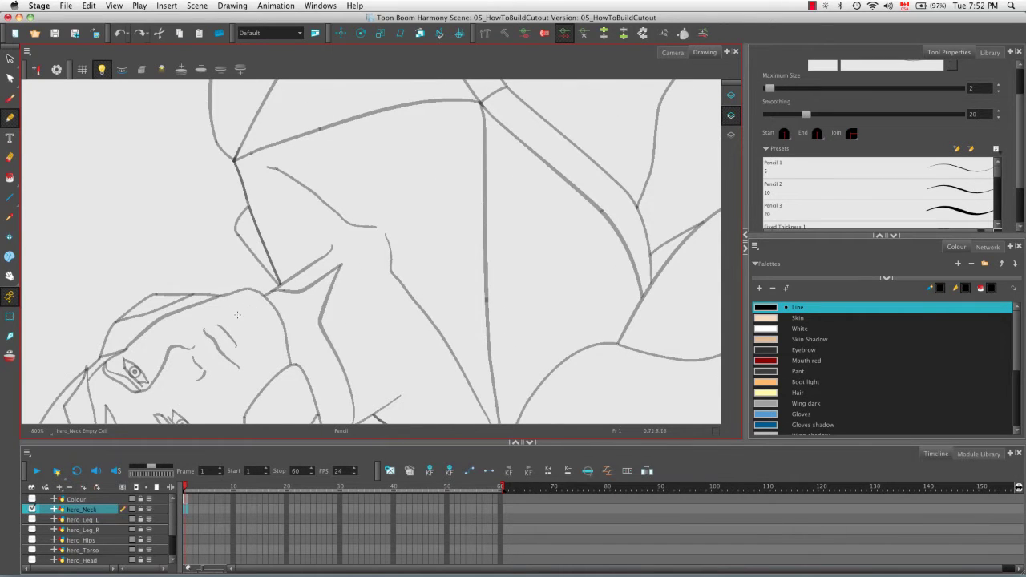
{"action": "left_click_drag", "start_coordinate": [247, 306], "coordinate": [331, 239]}
{"action": "key", "text": "super+z"}
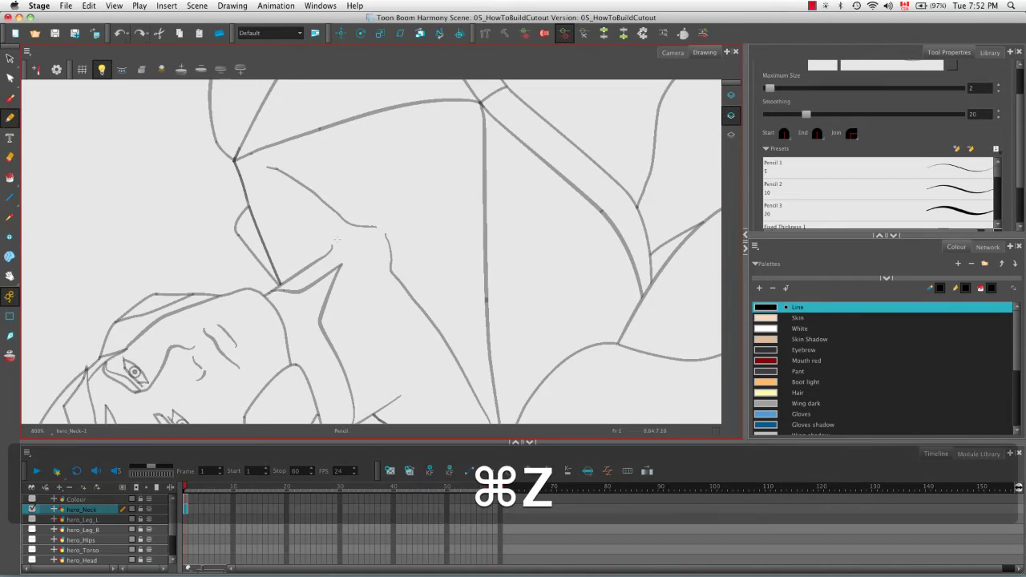
- Set the pencil's maximum size to 3 and trace the neck's sides and collar, rounding off the upper end inside the head
{"action": "left_click", "coordinate": [975, 88]}
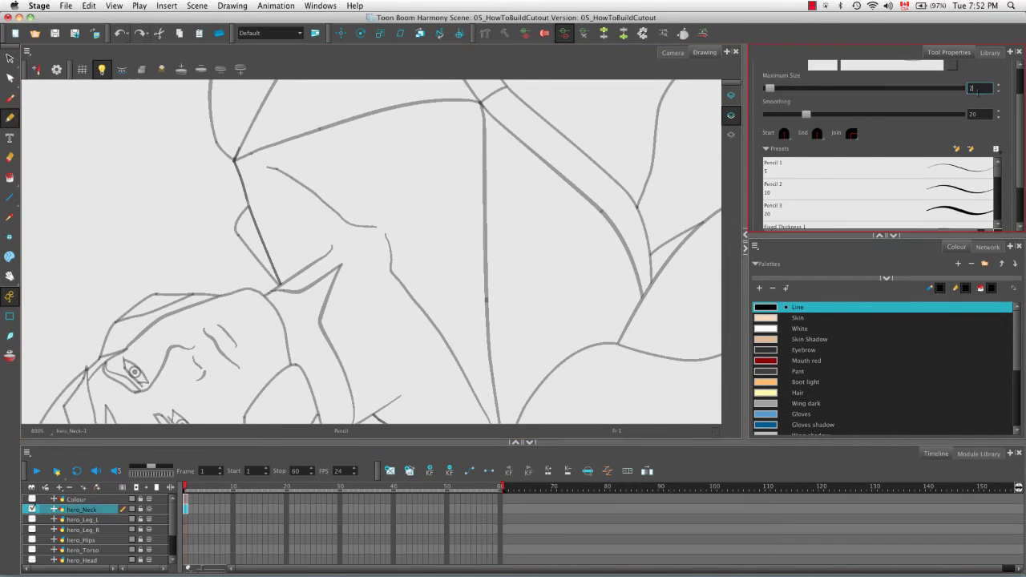
{"action": "type", "text": "3"}
{"action": "left_click_drag", "start_coordinate": [231, 314], "coordinate": [332, 240]}
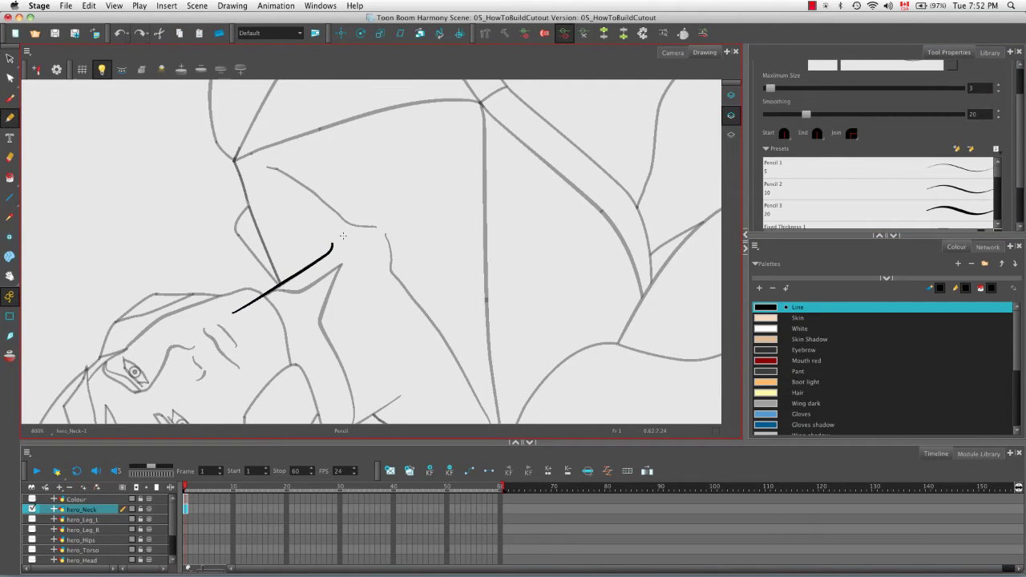
{"action": "mouse_move", "coordinate": [315, 321]}
{"action": "left_mouse_down"}
{"action": "mouse_move", "coordinate": [345, 264]}
{"action": "mouse_move", "coordinate": [385, 241]}
{"action": "left_mouse_up"}
{"action": "mouse_move", "coordinate": [337, 305]}
{"action": "left_mouse_down"}
{"action": "mouse_move", "coordinate": [309, 293]}
{"action": "mouse_move", "coordinate": [361, 241]}
{"action": "mouse_move", "coordinate": [362, 251]}
{"action": "mouse_move", "coordinate": [382, 207]}
{"action": "mouse_move", "coordinate": [345, 240]}
{"action": "mouse_move", "coordinate": [393, 281]}
{"action": "mouse_move", "coordinate": [481, 236]}
{"action": "mouse_move", "coordinate": [297, 165]}
{"action": "mouse_move", "coordinate": [273, 336]}
{"action": "mouse_move", "coordinate": [279, 361]}
{"action": "mouse_move", "coordinate": [330, 349]}
{"action": "mouse_move", "coordinate": [406, 294]}
{"action": "mouse_move", "coordinate": [271, 195]}
{"action": "mouse_move", "coordinate": [458, 179]}
{"action": "left_mouse_up"}
{"action": "left_click_drag", "start_coordinate": [249, 249], "coordinate": [237, 321]}
{"action": "left_click_drag", "start_coordinate": [230, 284], "coordinate": [357, 215]}
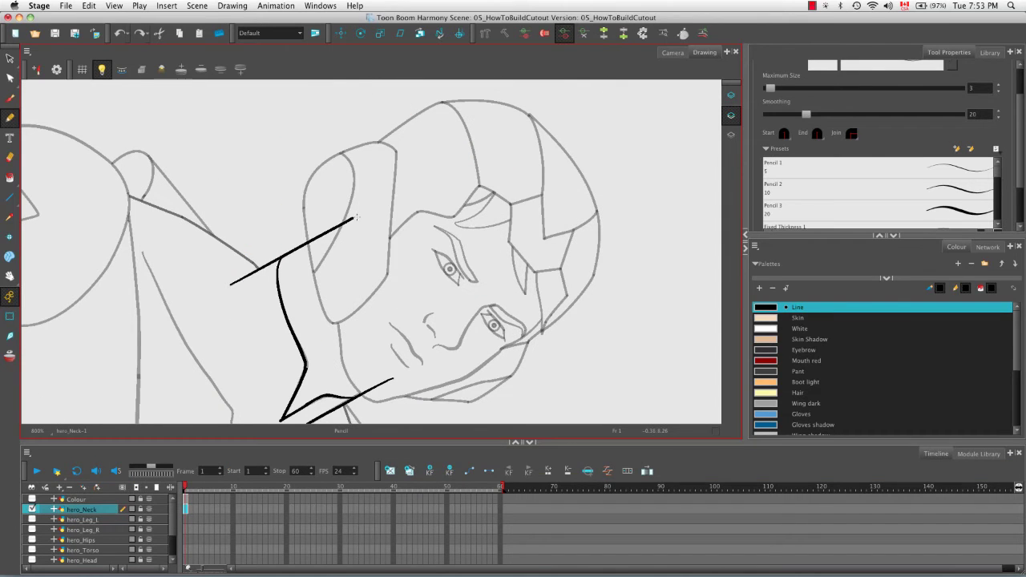
{"action": "mouse_move", "coordinate": [407, 277]}
{"action": "left_mouse_down"}
{"action": "mouse_move", "coordinate": [474, 235]}
{"action": "mouse_move", "coordinate": [351, 196]}
{"action": "mouse_move", "coordinate": [363, 196]}
{"action": "mouse_move", "coordinate": [386, 286]}
{"action": "mouse_move", "coordinate": [372, 359]}
{"action": "mouse_move", "coordinate": [351, 319]}
{"action": "mouse_move", "coordinate": [420, 251]}
{"action": "mouse_move", "coordinate": [477, 247]}
{"action": "mouse_move", "coordinate": [533, 279]}
{"action": "left_mouse_up"}
{"action": "left_click_drag", "start_coordinate": [582, 328], "coordinate": [518, 265]}
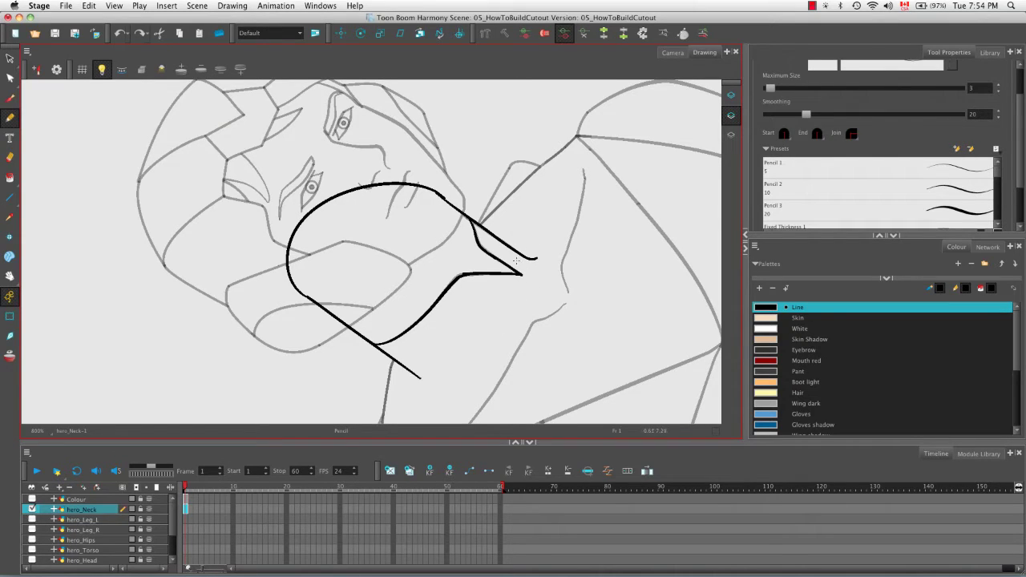
- Turn off the Light Table and set the pencil's maximum size to 0
{"action": "left_click", "coordinate": [102, 70]}
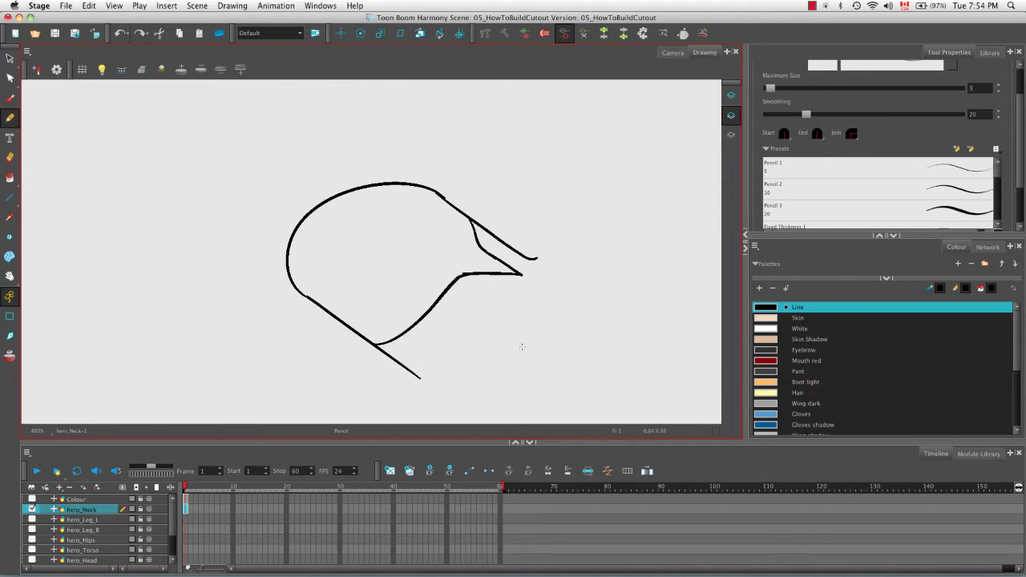
{"action": "left_click", "coordinate": [13, 181]}
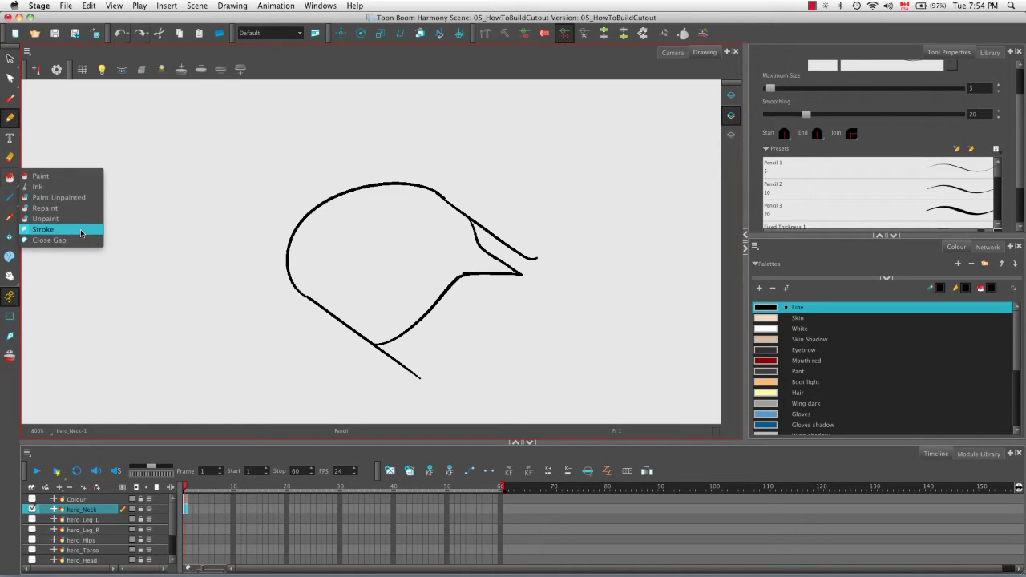
{"action": "left_click", "coordinate": [10, 178]}
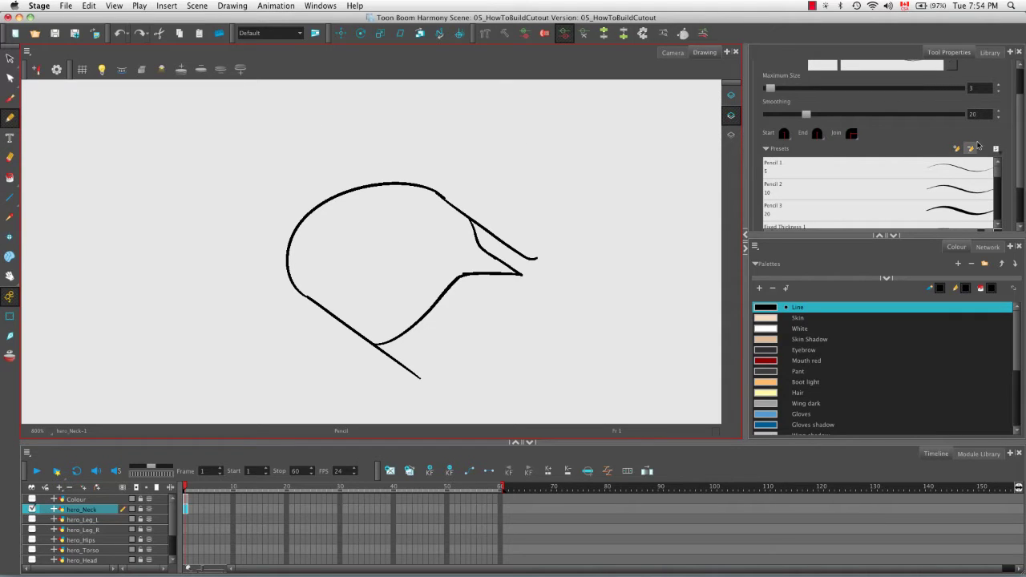
{"action": "left_click", "coordinate": [972, 88]}
{"action": "type", "text": "8"}
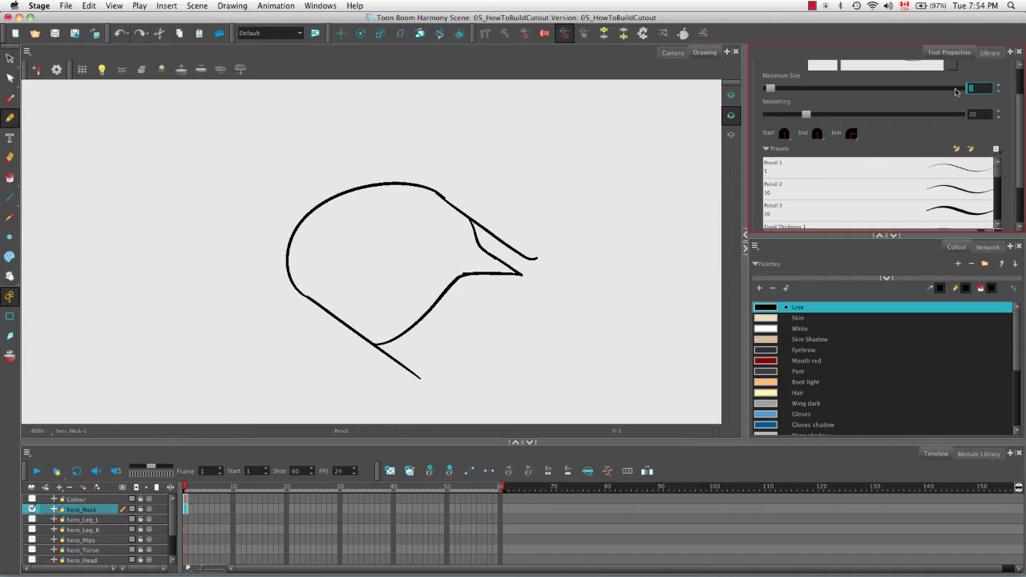
{"action": "key", "text": "Return"}
- Close the neck's open lower end with a curved zero-thickness stroke, suppressing the stroke message, and turn on Show Strokes
{"action": "left_click", "coordinate": [412, 375]}
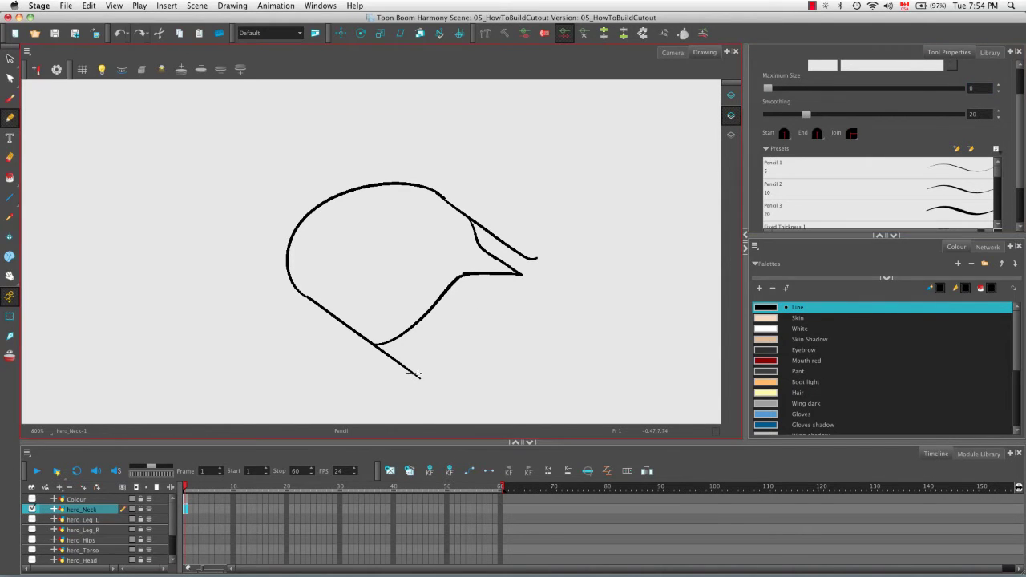
{"action": "left_click_drag", "start_coordinate": [532, 276], "coordinate": [527, 228]}
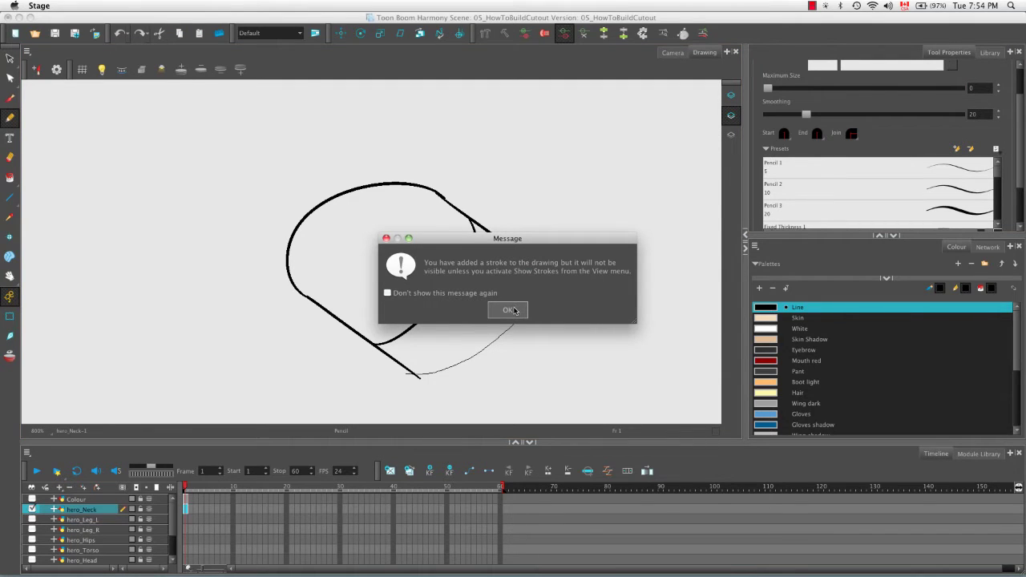
{"action": "left_click", "coordinate": [389, 294]}
{"action": "left_click", "coordinate": [518, 310]}
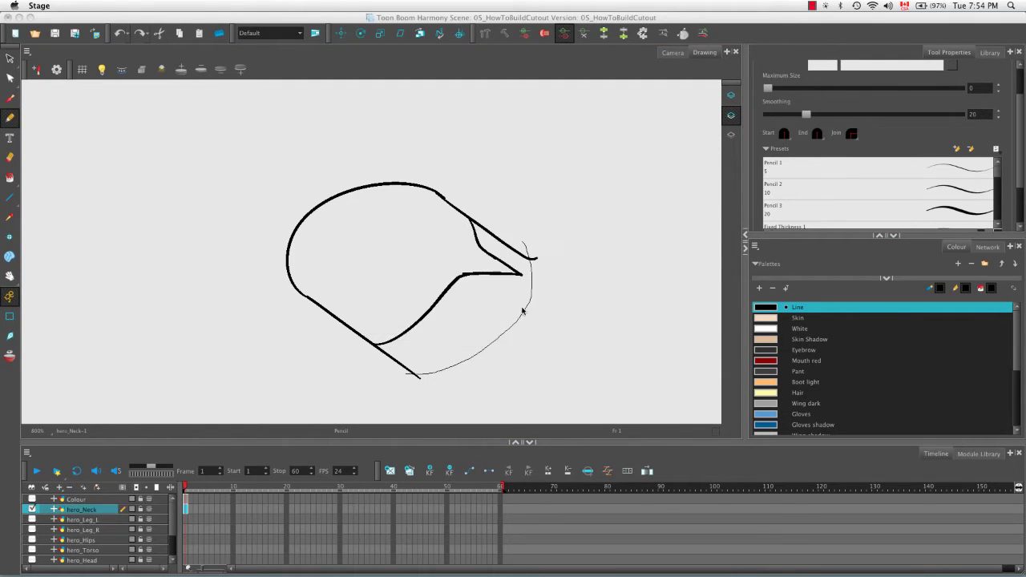
{"action": "key", "text": "k"}
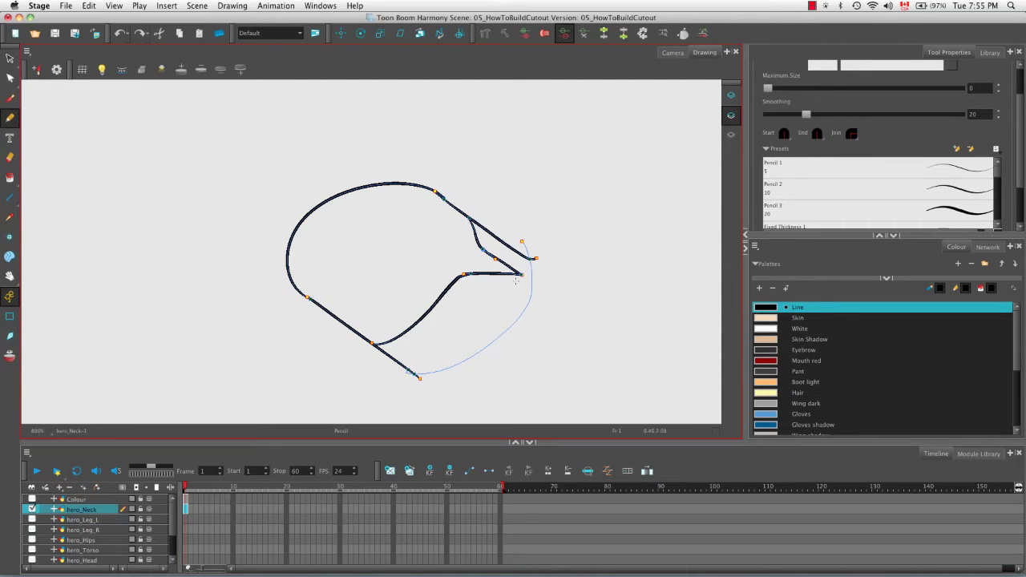
- Remove an extra point from the closing stroke with the Contour Editor and bulge its curve outward near the back of the neck
{"action": "left_click", "coordinate": [10, 78]}
{"action": "left_click", "coordinate": [523, 311]}
{"action": "key", "text": "BackSpace"}
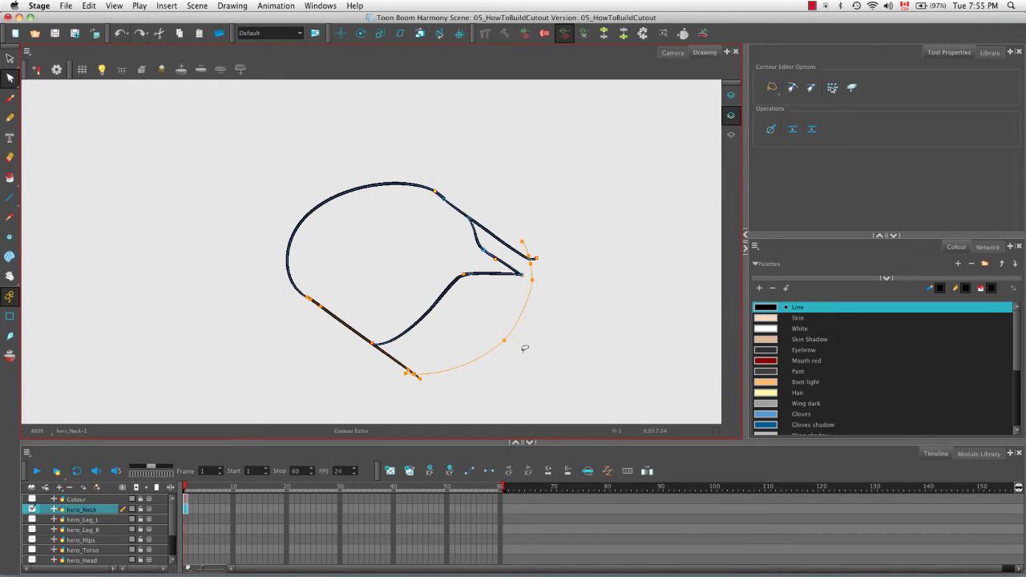
{"action": "left_click", "coordinate": [518, 330]}
{"action": "left_click", "coordinate": [558, 311]}
{"action": "left_click", "coordinate": [421, 376]}
{"action": "left_click_drag", "start_coordinate": [447, 374], "coordinate": [456, 396]}
- Delete the extra point near the front neck line and reshape the closing stroke into a smooth, rounder curve
{"action": "left_click", "coordinate": [531, 259]}
{"action": "key", "text": "BackSpace"}
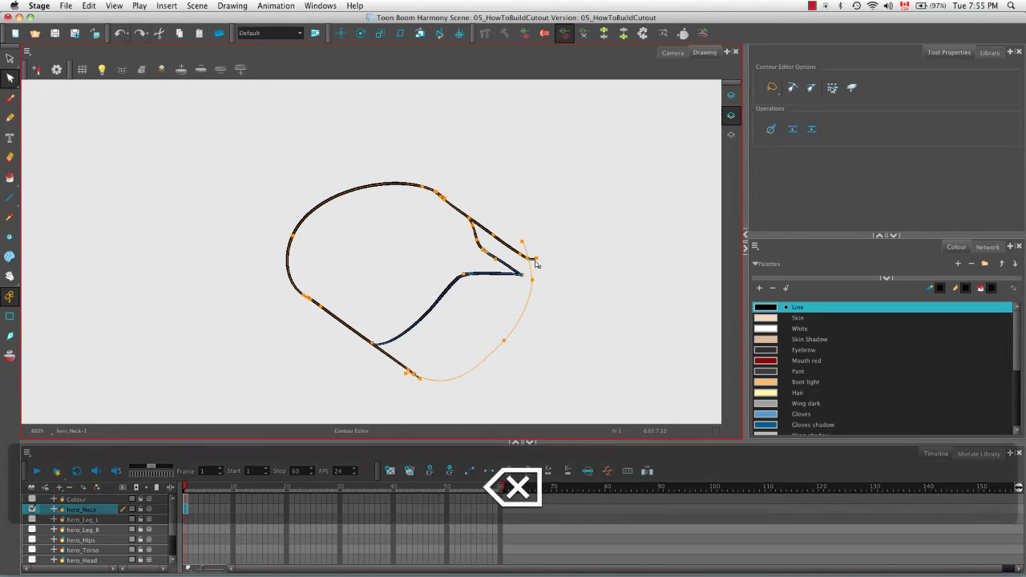
{"action": "left_click", "coordinate": [527, 256]}
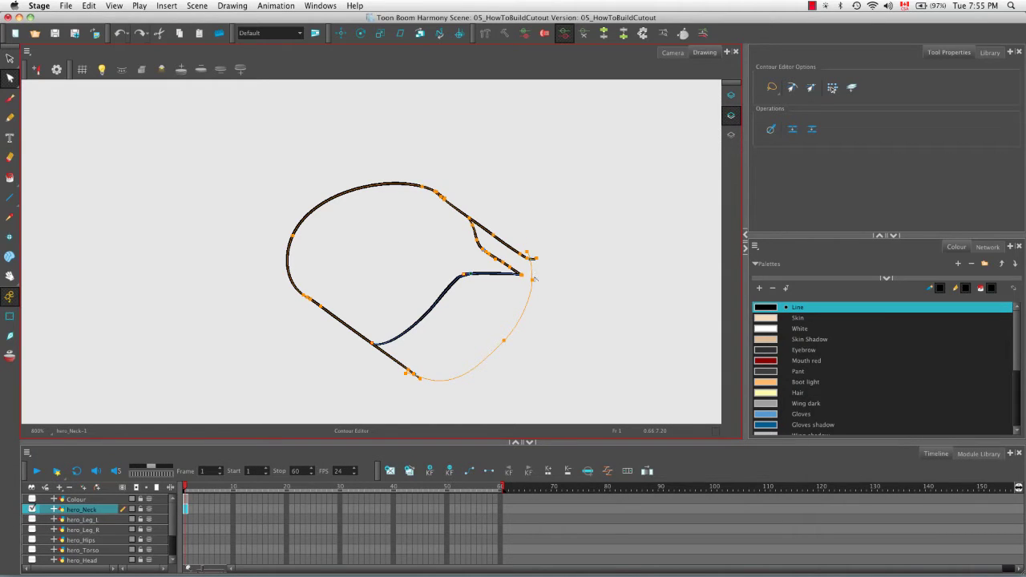
{"action": "left_click_drag", "start_coordinate": [532, 255], "coordinate": [527, 220]}
{"action": "left_click_drag", "start_coordinate": [504, 343], "coordinate": [511, 354]}
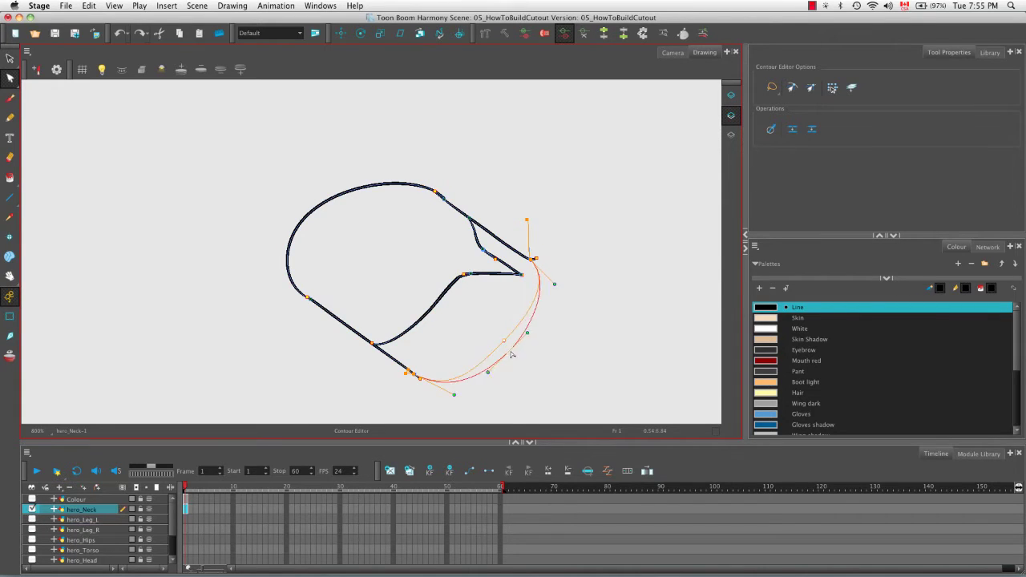
{"action": "left_click", "coordinate": [552, 213]}
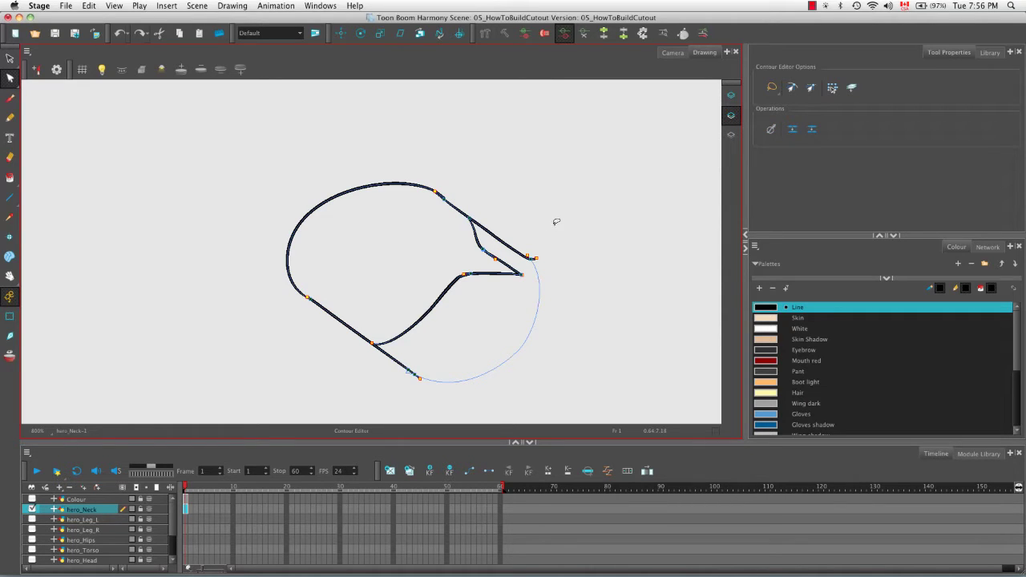
- Refine the closing curve against the line art using the Light Table, then hide the line art and activate the Select tool
{"action": "left_click", "coordinate": [101, 69]}
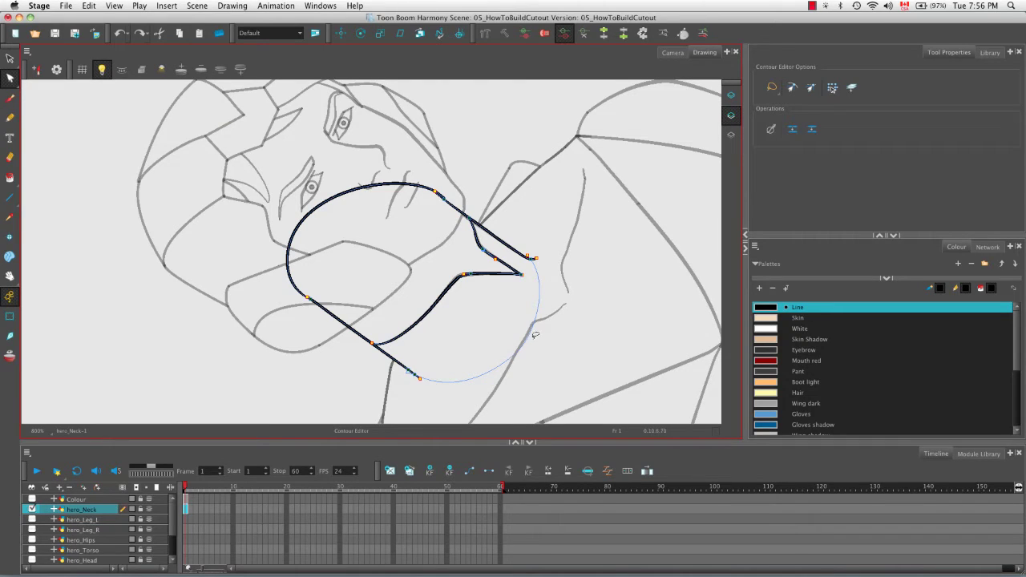
{"action": "left_click", "coordinate": [517, 351]}
{"action": "left_click", "coordinate": [549, 357]}
{"action": "left_click", "coordinate": [10, 58]}
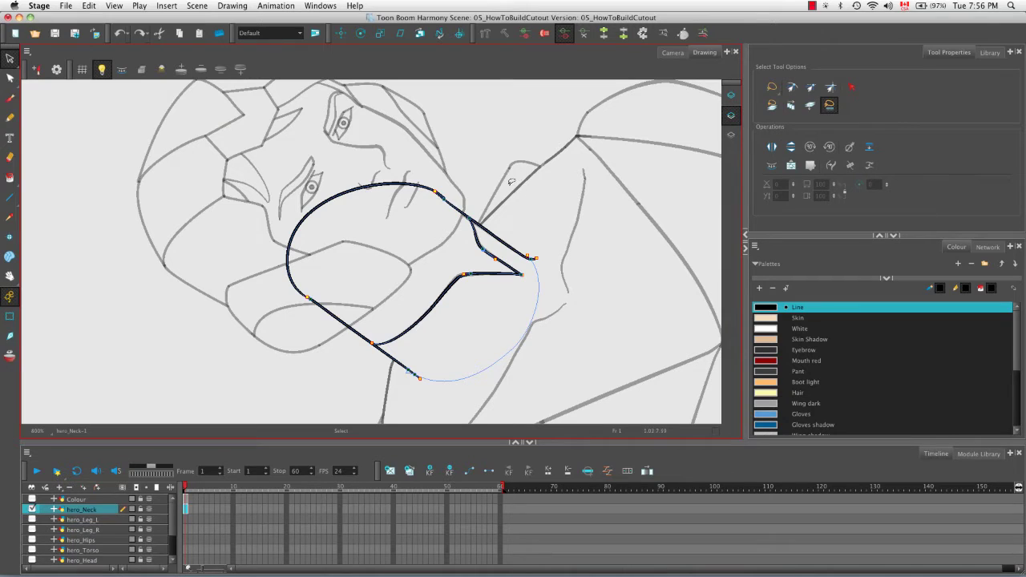
{"action": "left_click", "coordinate": [102, 69]}
- Try to merge all the neck's pencil lines at once, then undo the merge
{"action": "mouse_move", "coordinate": [425, 150]}
{"action": "left_mouse_down"}
{"action": "mouse_move", "coordinate": [271, 211]}
{"action": "mouse_move", "coordinate": [499, 402]}
{"action": "mouse_move", "coordinate": [616, 179]}
{"action": "mouse_move", "coordinate": [402, 145]}
{"action": "left_mouse_up"}
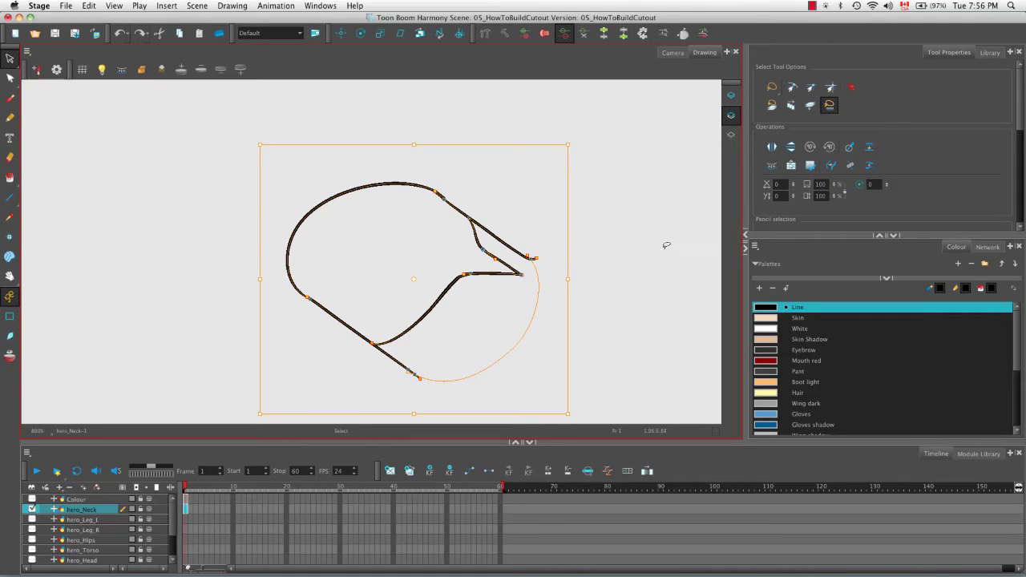
{"action": "left_click", "coordinate": [850, 166]}
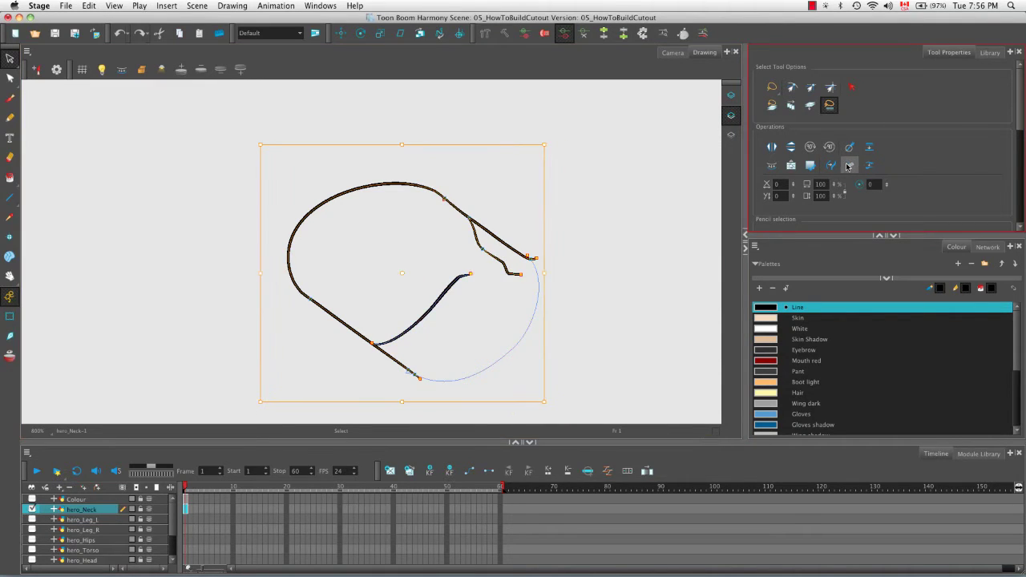
{"action": "key", "text": "super+z"}
{"action": "left_click", "coordinate": [605, 223]}
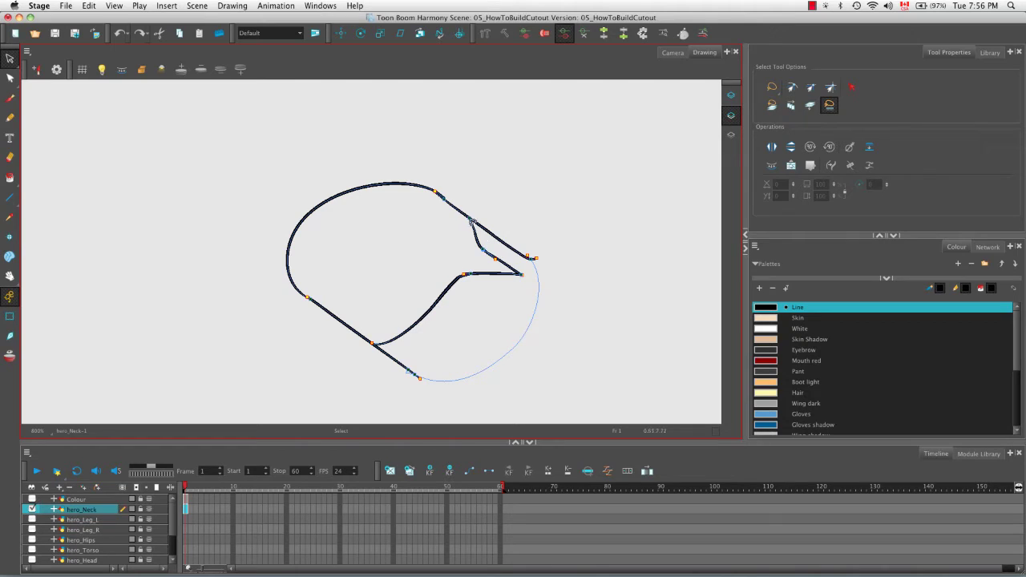
- Merge only the neck's outer pencil lines, the rounded top and both sides, leaving out the collar lines
{"action": "left_click", "coordinate": [428, 185]}
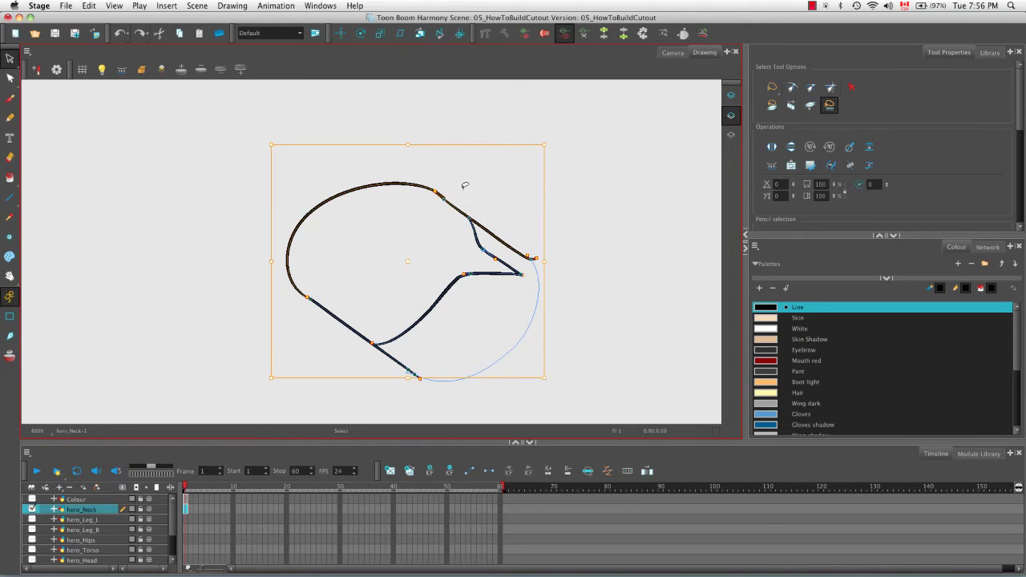
{"action": "left_click", "coordinate": [308, 279], "text": "shift"}
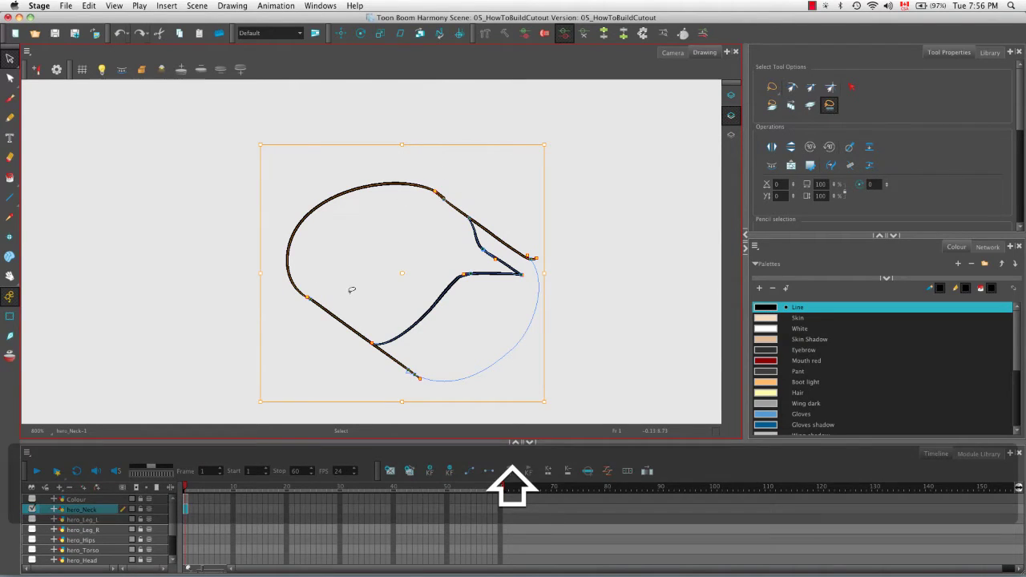
{"action": "left_click", "coordinate": [852, 166]}
{"action": "left_click", "coordinate": [616, 225]}
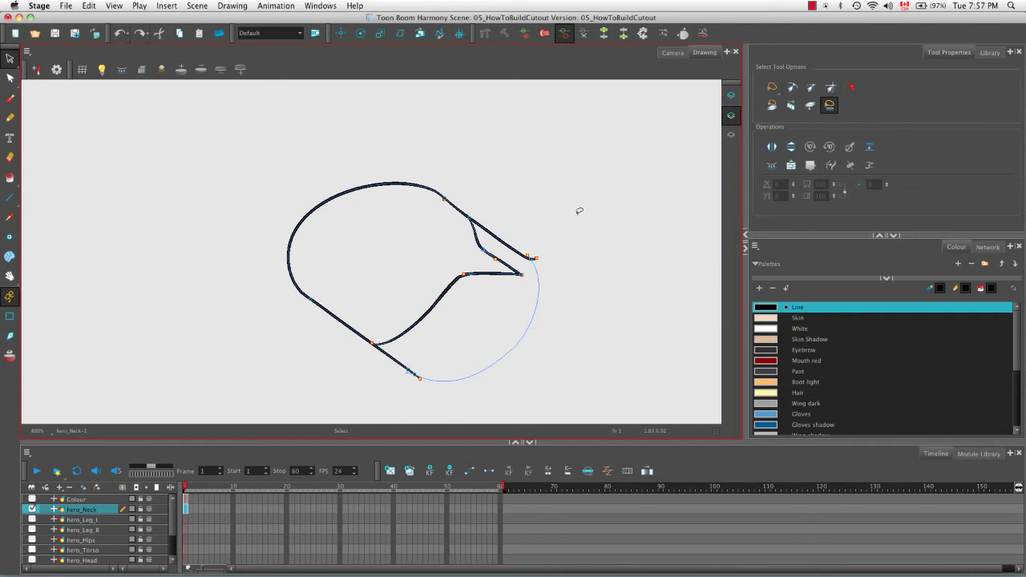
- Show the Colour layer and sample the Skin colour from the model's neck with the Dropper
{"action": "left_click", "coordinate": [34, 499]}
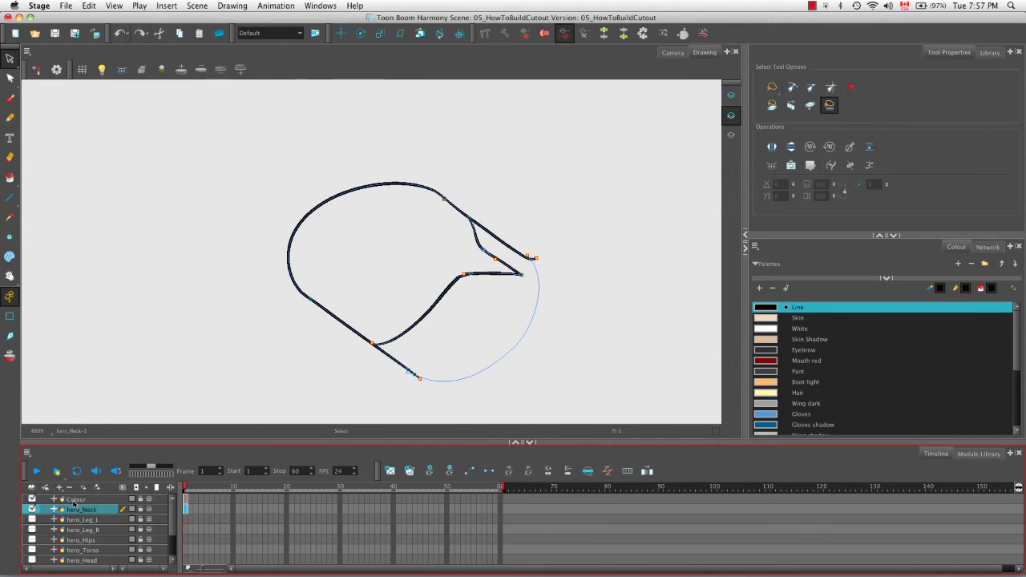
{"action": "left_click", "coordinate": [75, 500]}
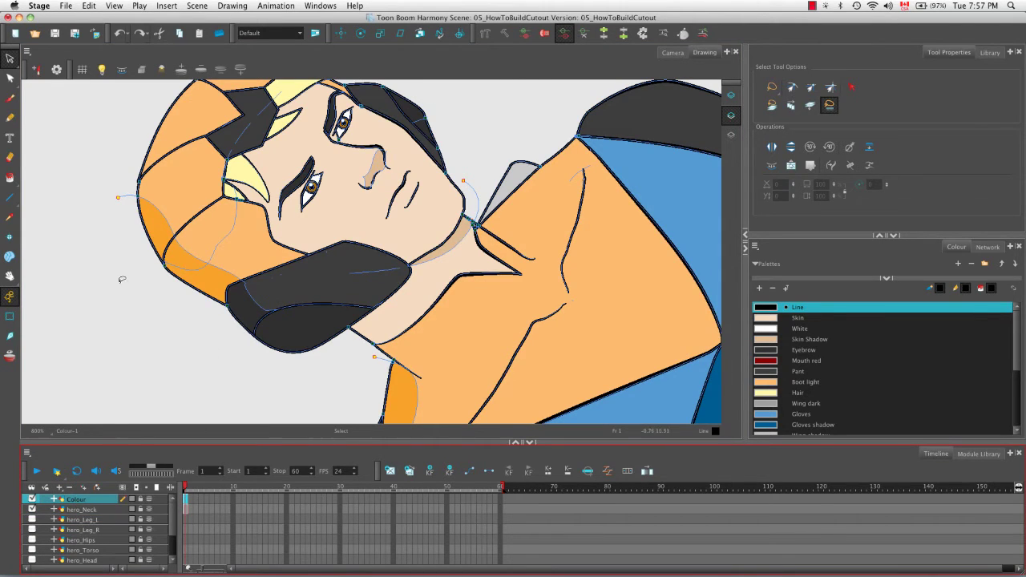
{"action": "left_click", "coordinate": [10, 216]}
{"action": "left_click", "coordinate": [409, 303]}
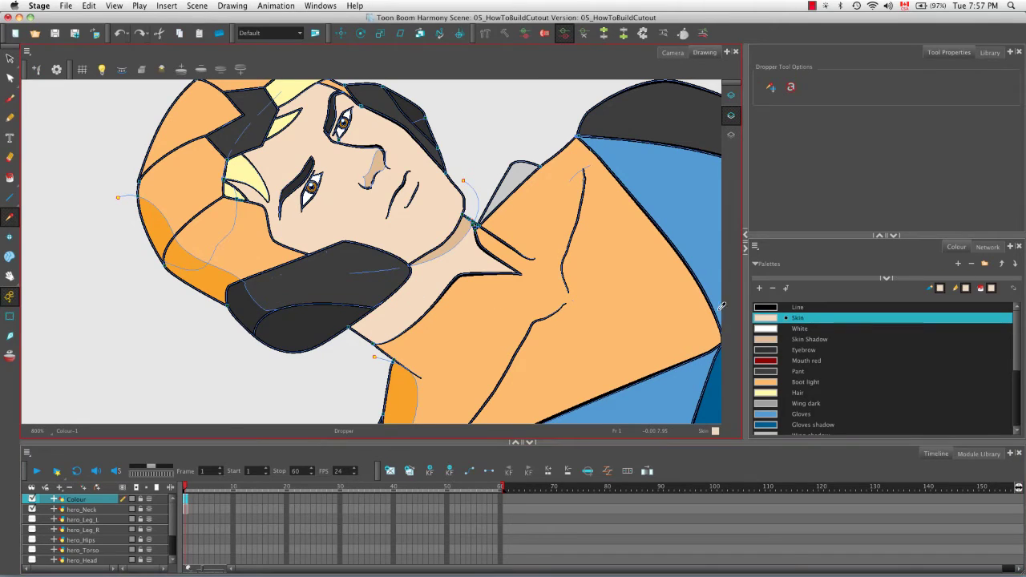
- Paint the neck above the collar with Skin on the hero_Neck layer, undoing the first fill and repeating it with Close Large Gap
{"action": "left_click", "coordinate": [81, 510]}
{"action": "key", "text": "alt+i"}
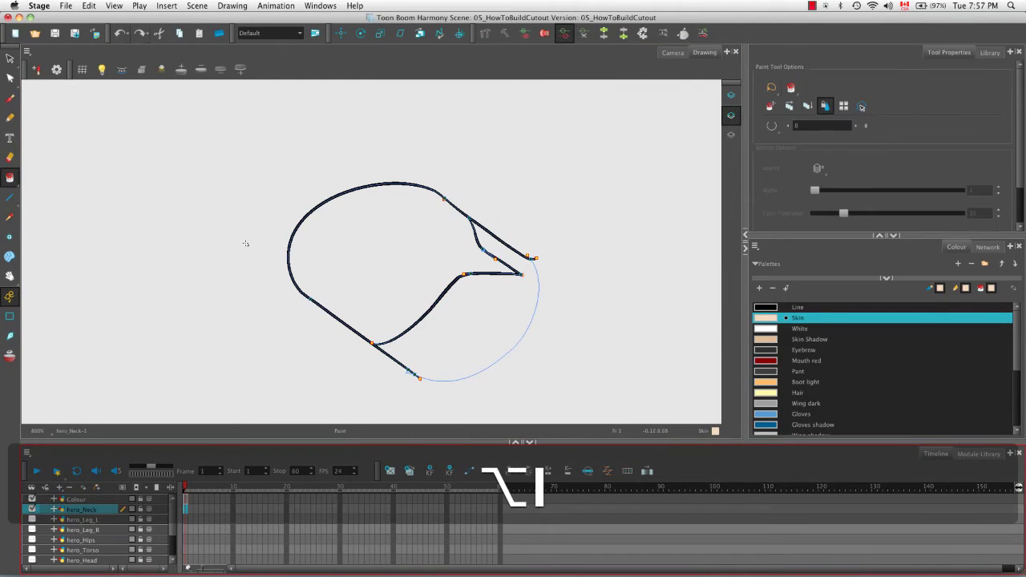
{"action": "left_click", "coordinate": [351, 278]}
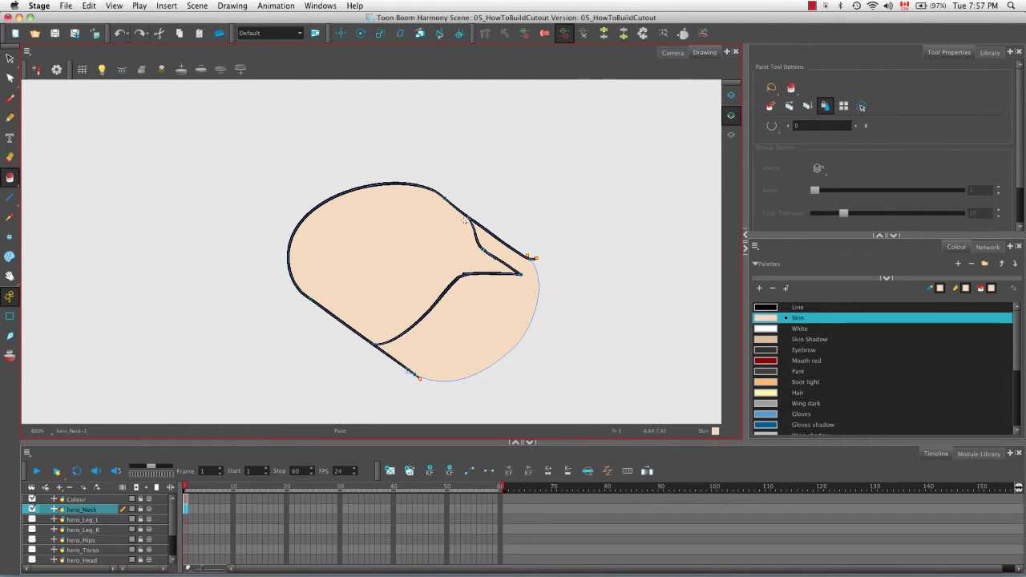
{"action": "key", "text": "super+z"}
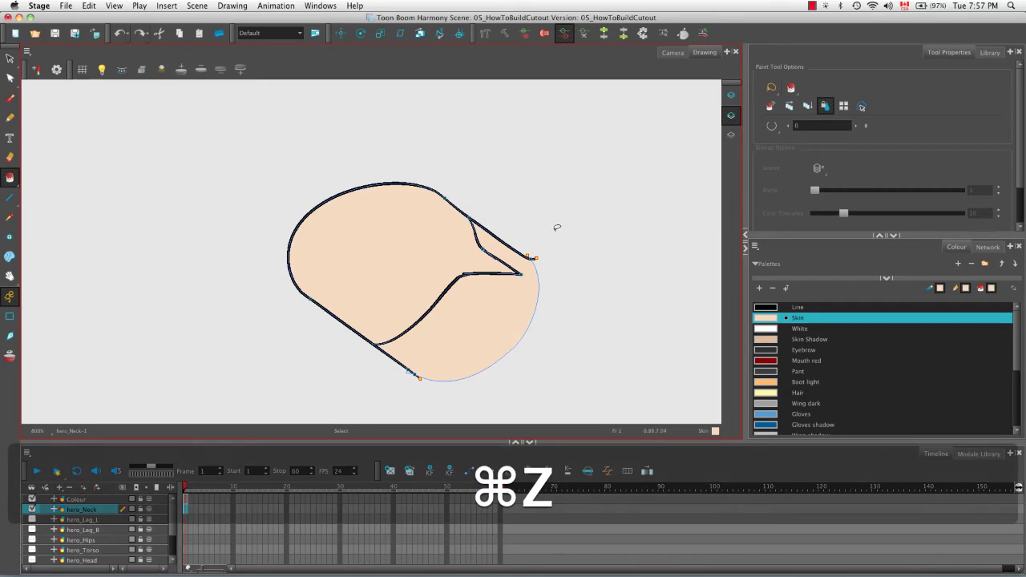
{"action": "left_click", "coordinate": [771, 126]}
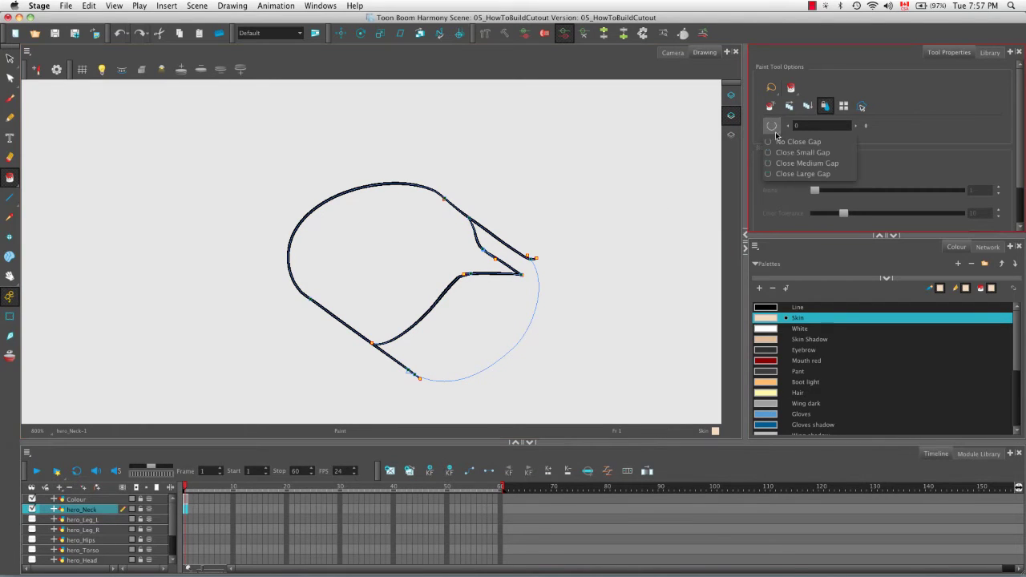
{"action": "left_click", "coordinate": [783, 174]}
{"action": "left_click", "coordinate": [417, 269]}
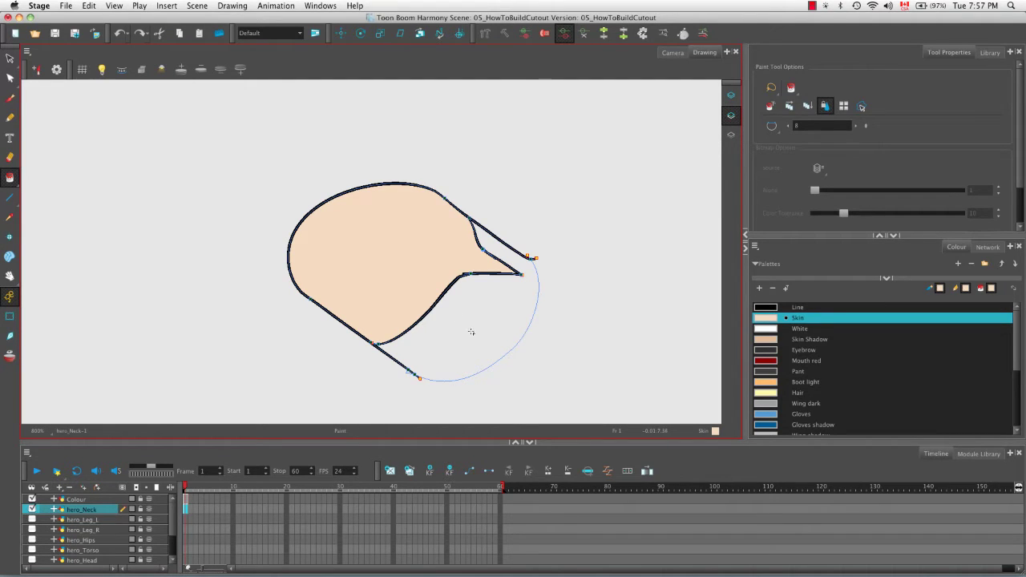
- Sample the Boot light colour from the model on the Colour layer and paint both collar areas of the neck drawing with it
{"action": "left_click", "coordinate": [97, 500]}
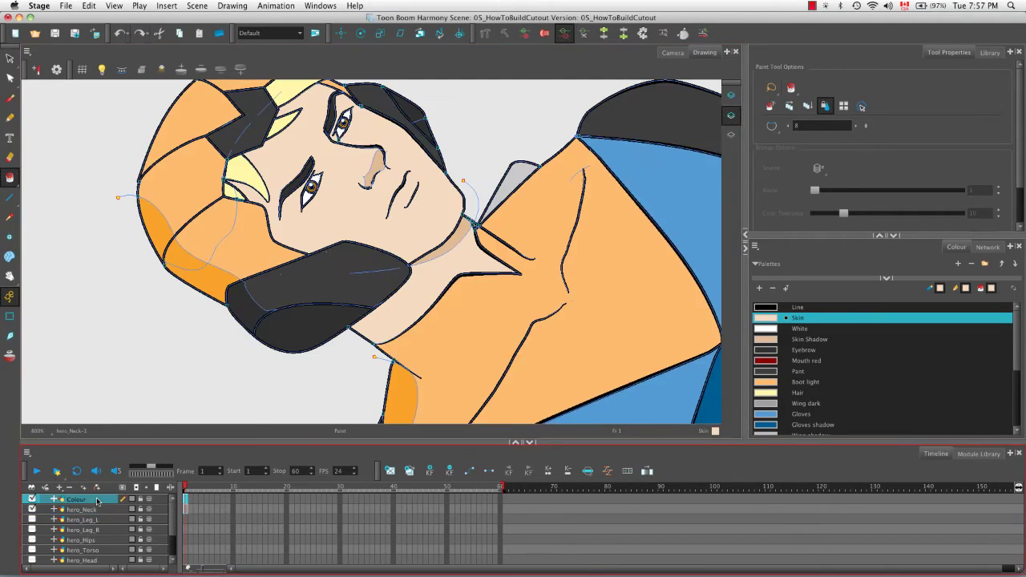
{"action": "key", "text": "alt+i"}
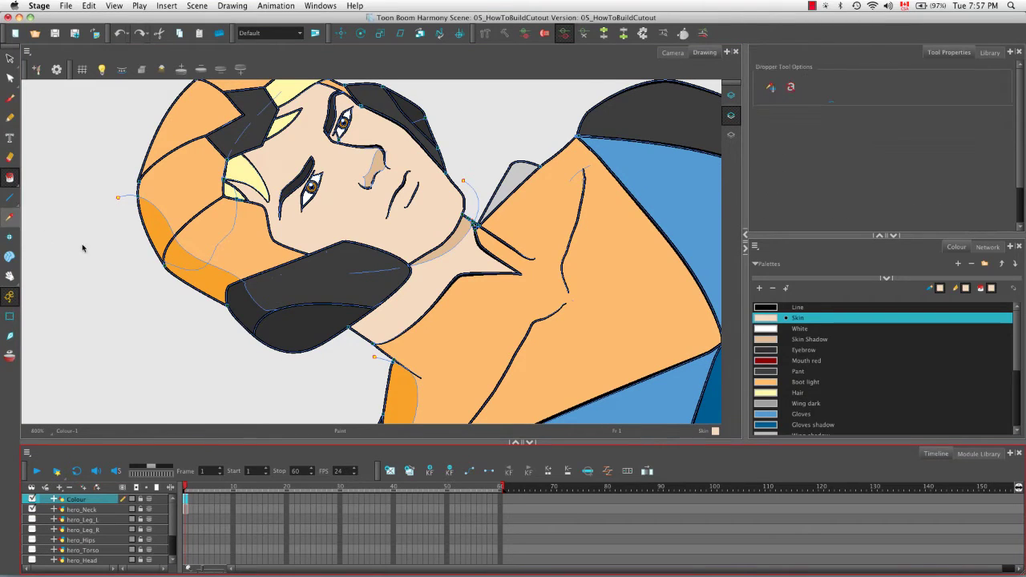
{"action": "left_click", "coordinate": [442, 322]}
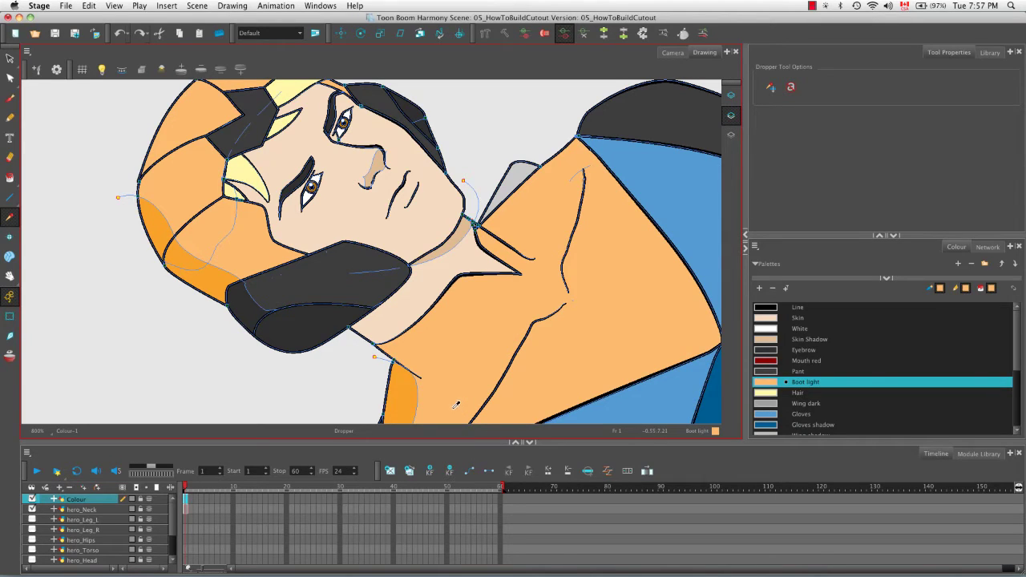
{"action": "left_click", "coordinate": [116, 512]}
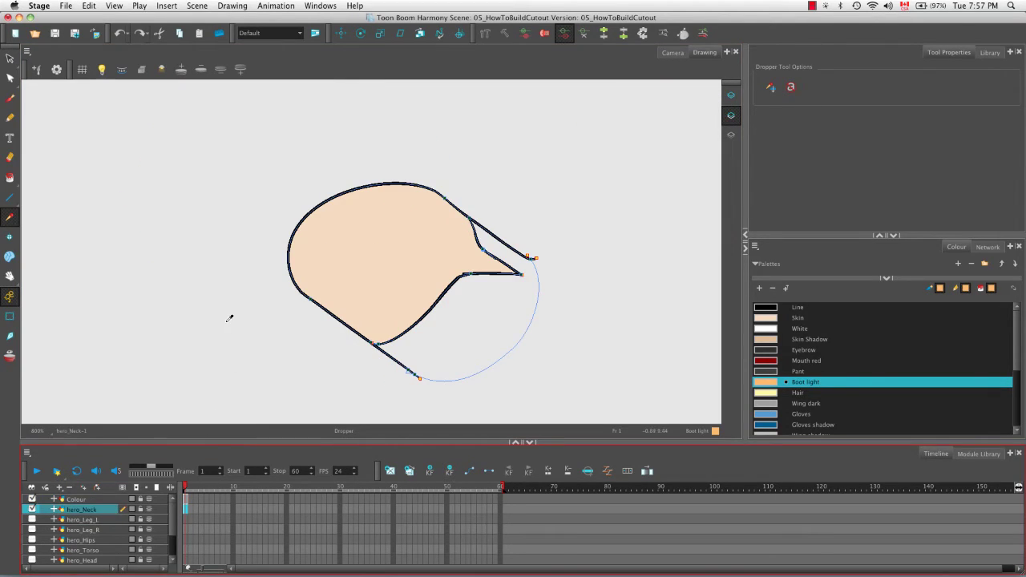
{"action": "key", "text": "alt+i"}
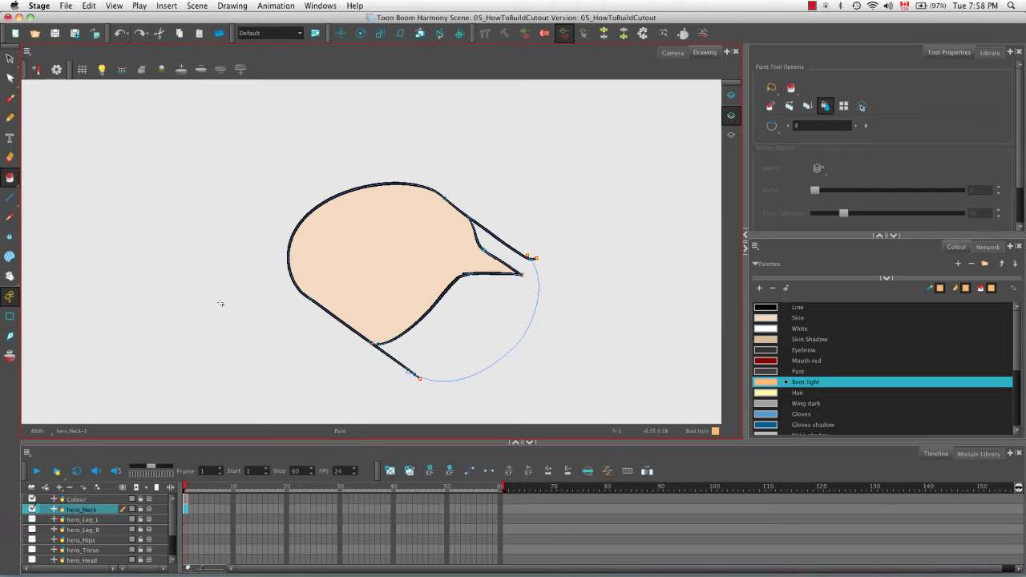
{"action": "left_click", "coordinate": [454, 341]}
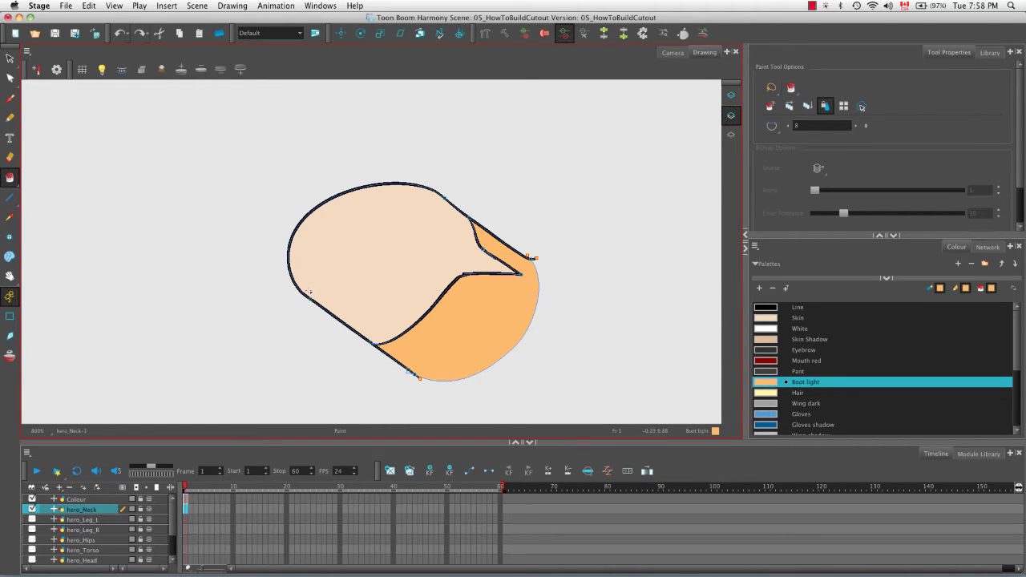
- Draw a curved shadow boundary across the skin area on hero_Neck with the Stroke tool, comparing it with the model on the Colour layer
{"action": "left_click", "coordinate": [76, 499]}
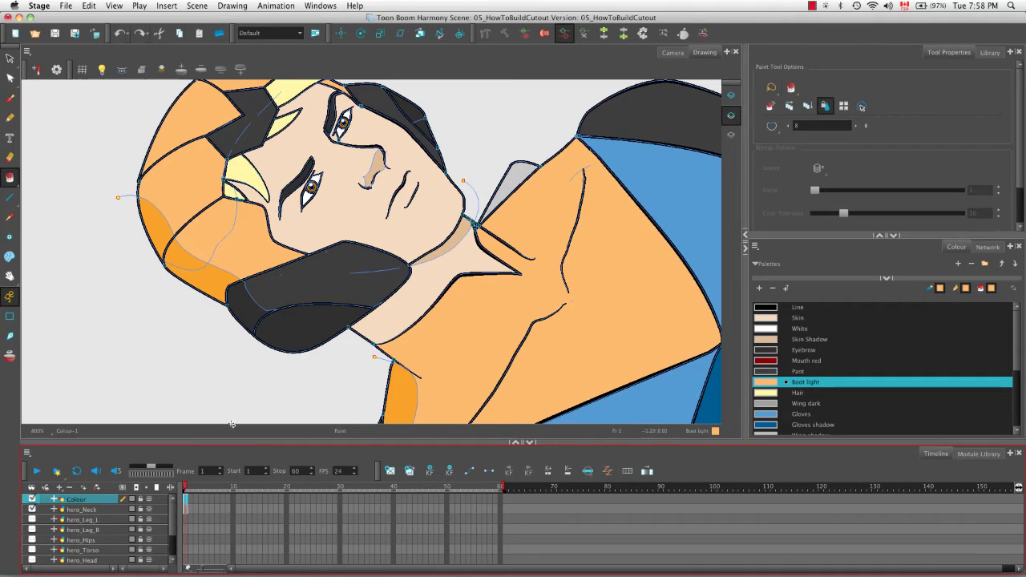
{"action": "left_click", "coordinate": [100, 512]}
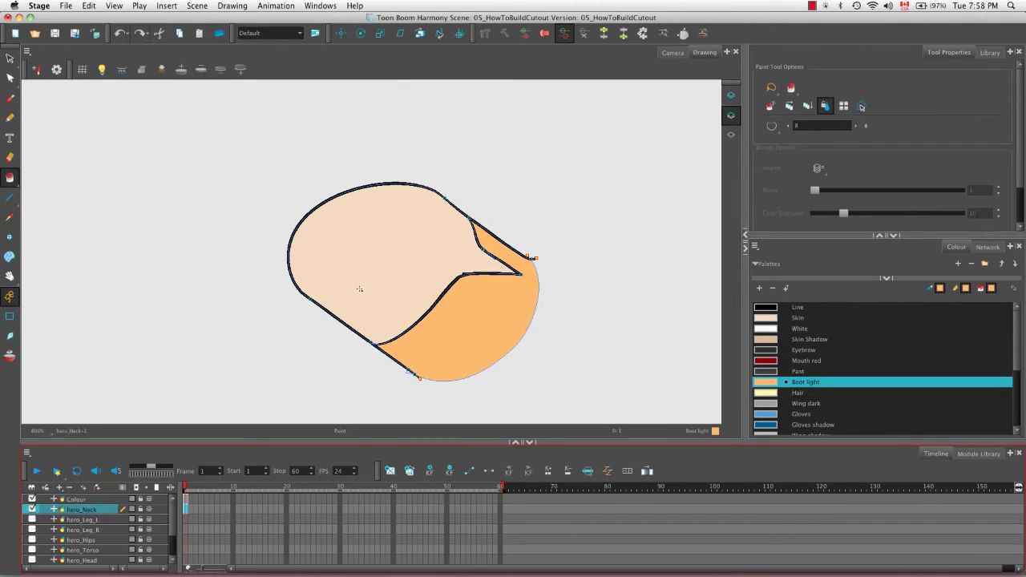
{"action": "left_click", "coordinate": [10, 177]}
{"action": "left_click", "coordinate": [377, 281]}
{"action": "key", "text": "alt+v"}
{"action": "left_click", "coordinate": [272, 304]}
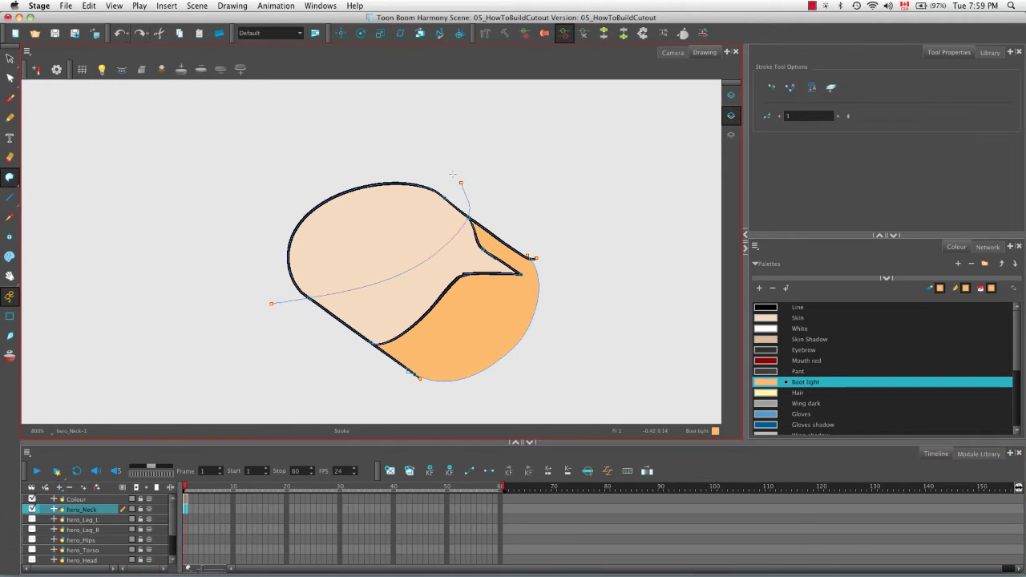
{"action": "left_click", "coordinate": [91, 500]}
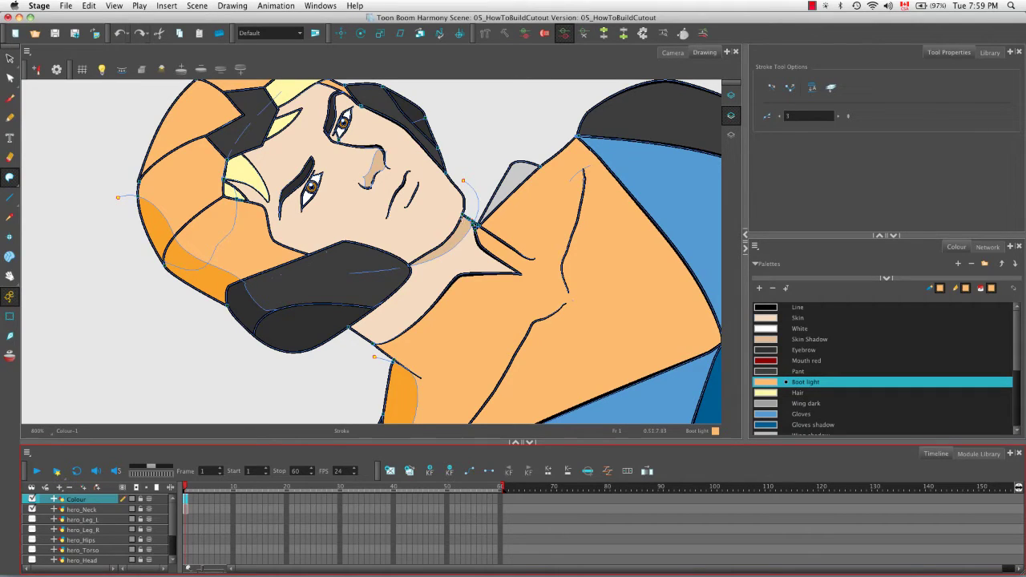
{"action": "left_click", "coordinate": [91, 510]}
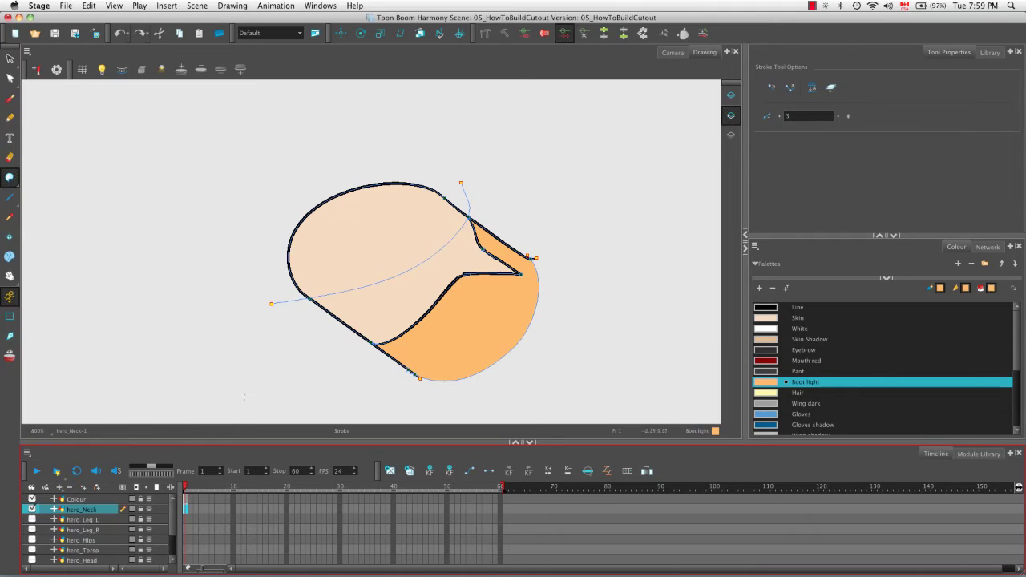
- Fill the neck area above the shadow boundary with Skin Shadow sampled from the model, then hide the stroke display
{"action": "left_click", "coordinate": [80, 500]}
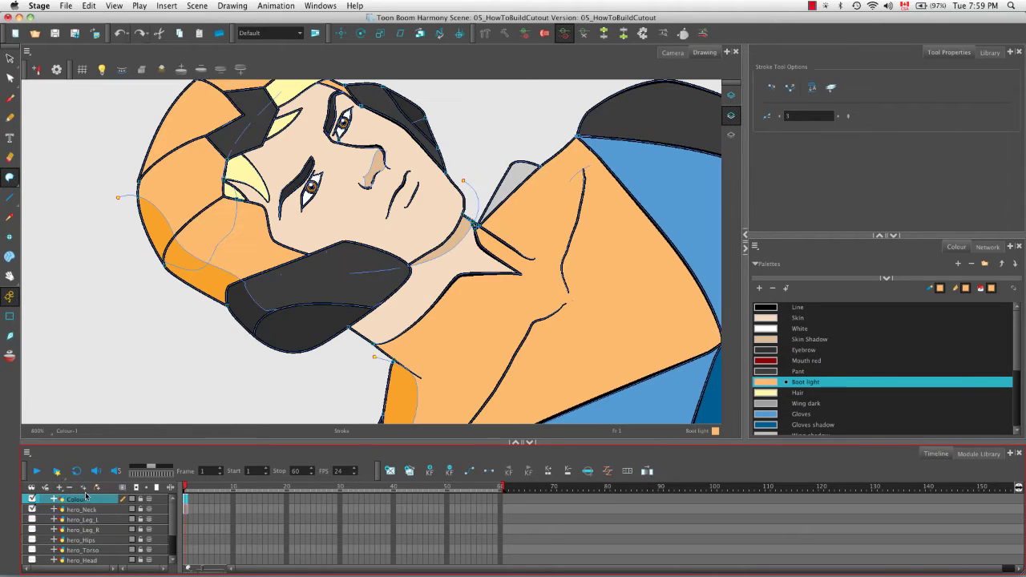
{"action": "left_click", "coordinate": [9, 217]}
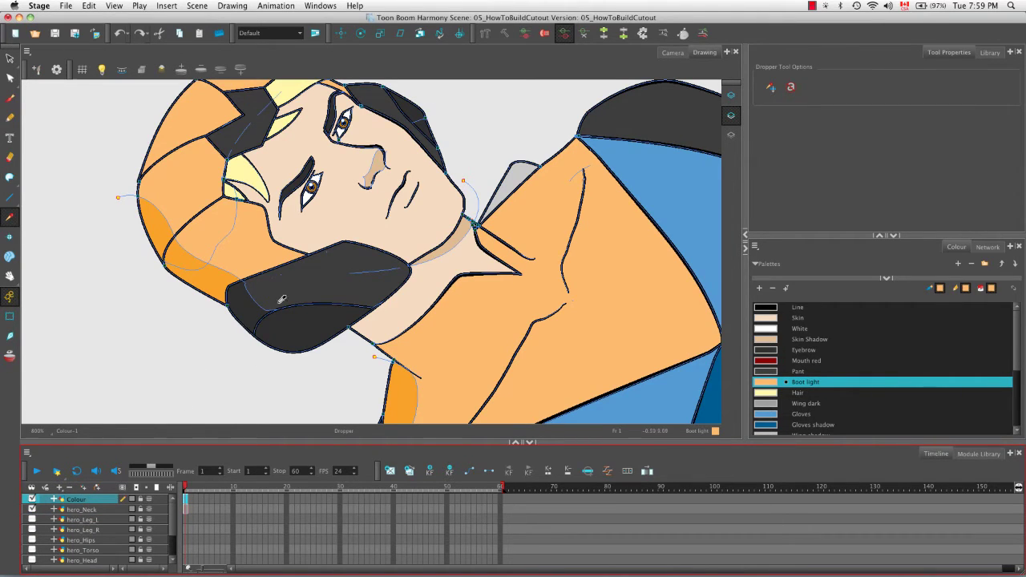
{"action": "left_click", "coordinate": [446, 246]}
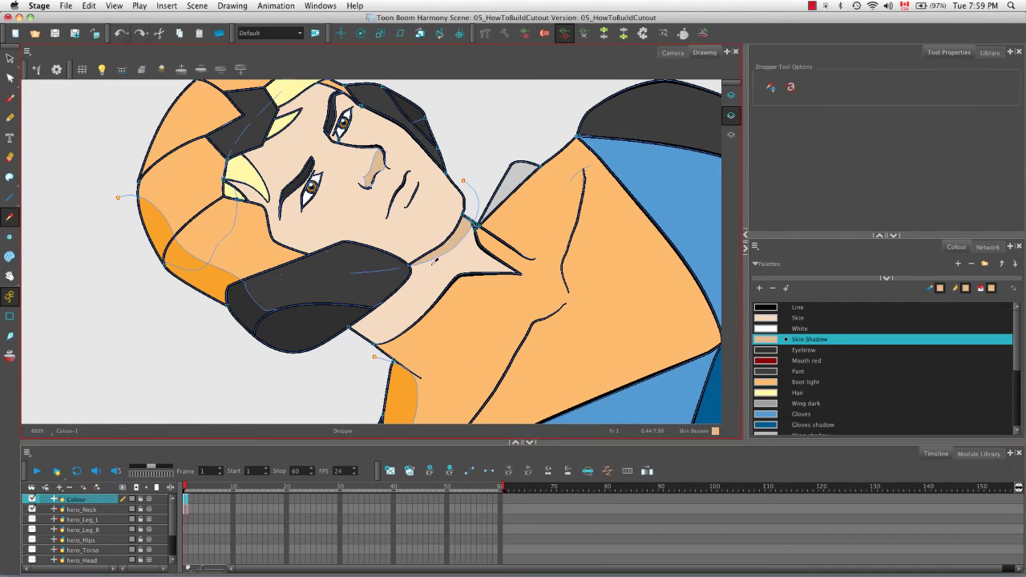
{"action": "left_click", "coordinate": [73, 510]}
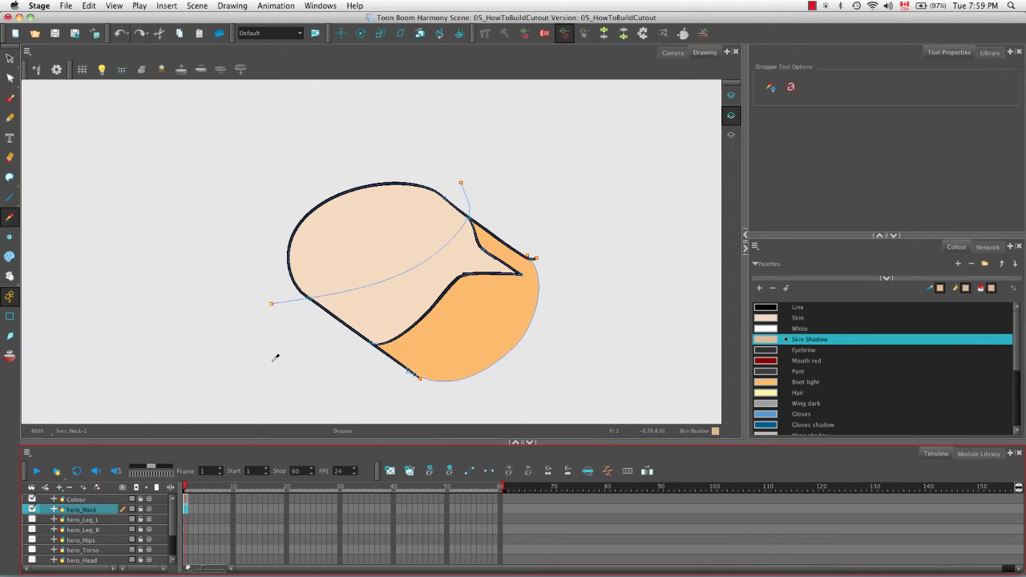
{"action": "key", "text": "alt+i"}
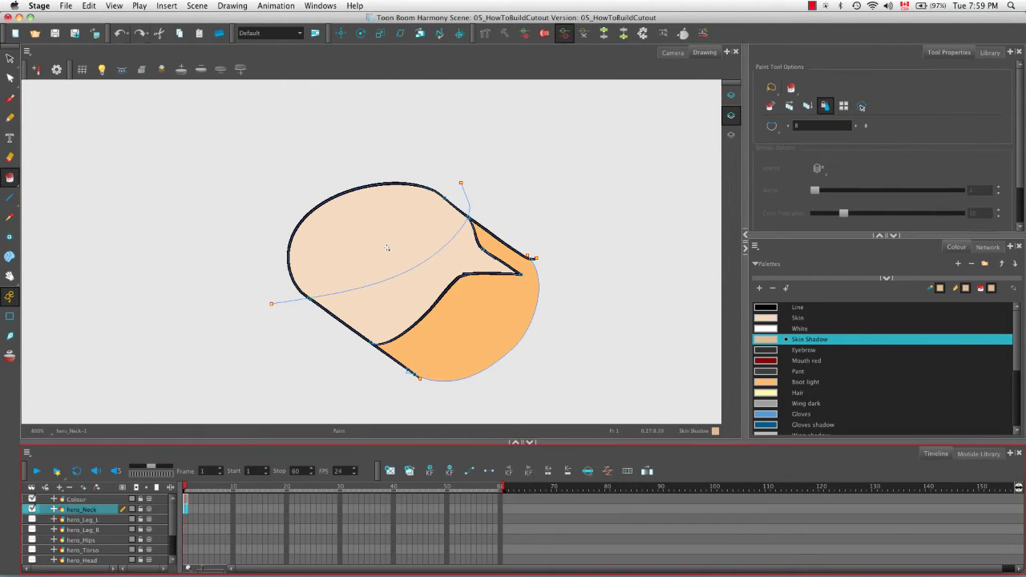
{"action": "left_click", "coordinate": [384, 252]}
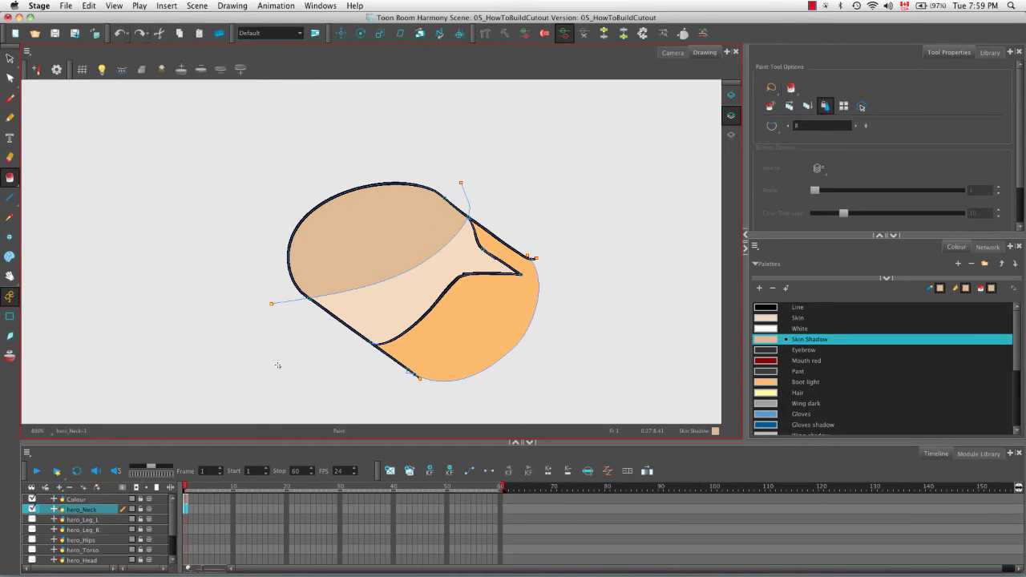
{"action": "key", "text": "k"}
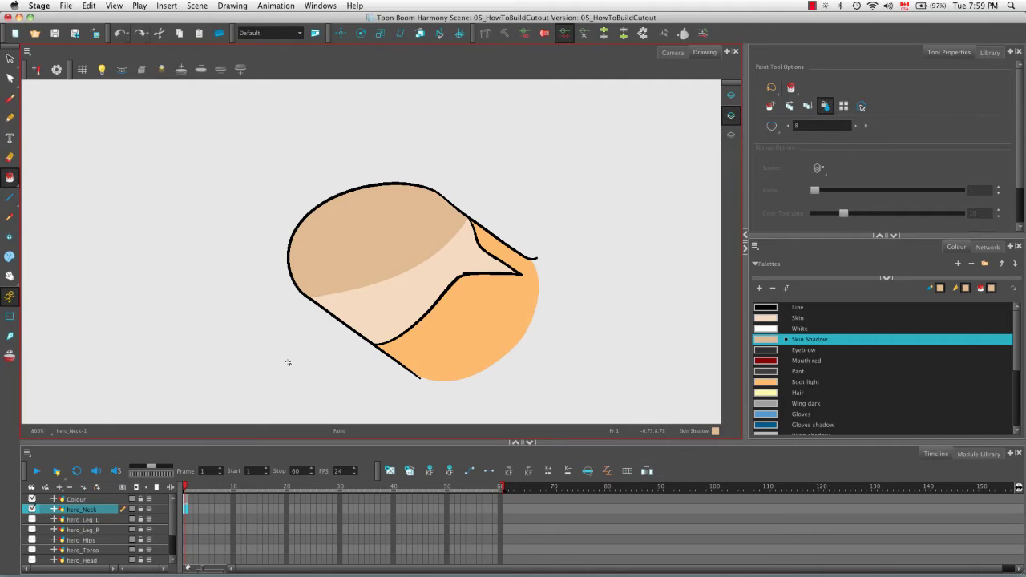
- Merge the pencil lines that form the collar's long front edge on the hero_Neck drawing
{"action": "key", "text": "v"}
{"action": "left_click", "coordinate": [10, 57]}
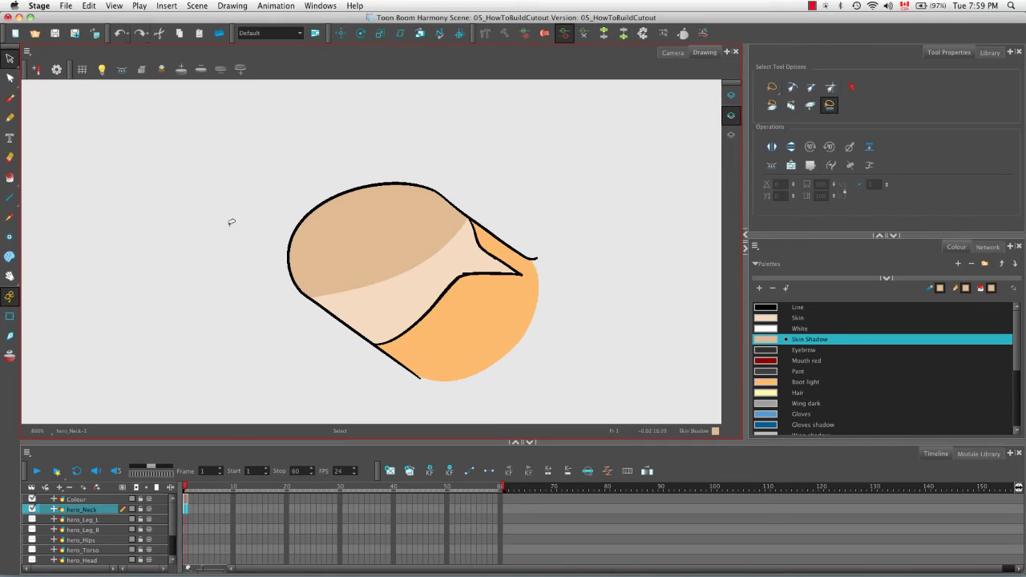
{"action": "left_click", "coordinate": [452, 279], "text": "shift"}
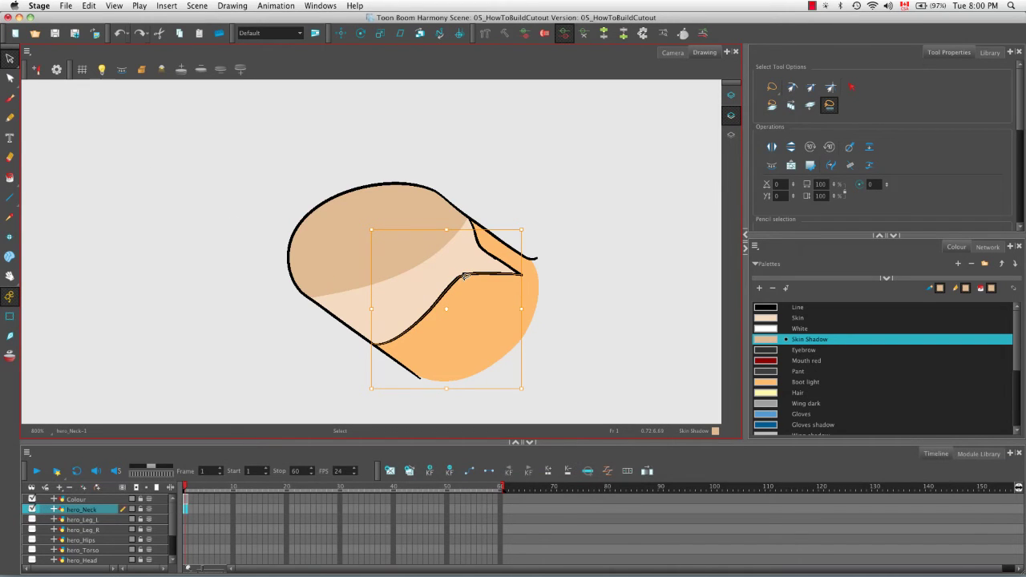
{"action": "left_click", "coordinate": [850, 165]}
{"action": "left_click", "coordinate": [593, 231]}
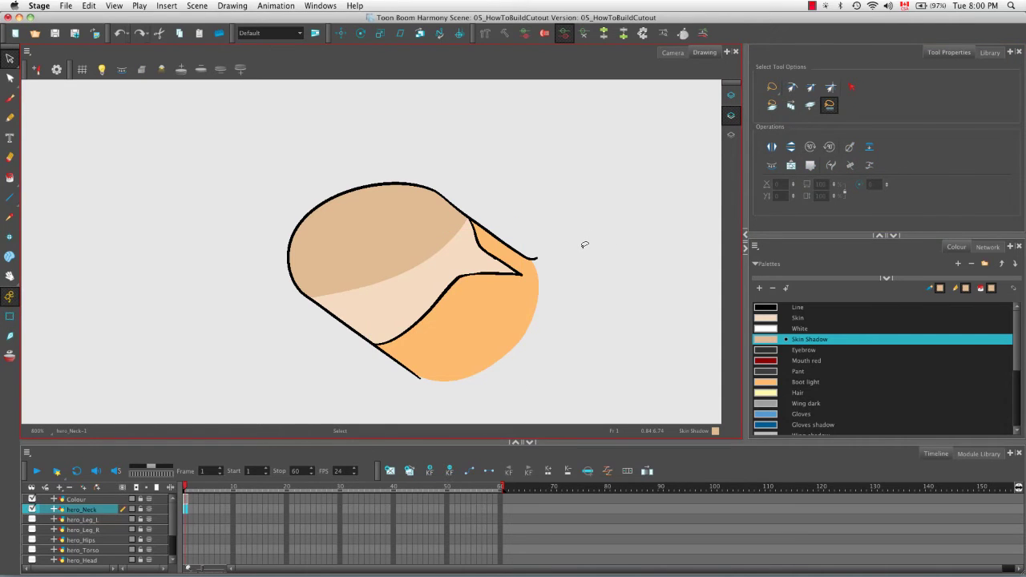
- Hide the hero_Neck layer, show hero_Torso with its first frame selected, and turn on the Light Table to see the model's torso
{"action": "mouse_move", "coordinate": [591, 232]}
{"action": "left_mouse_down", "text": "alt+super"}
{"action": "mouse_move", "coordinate": [607, 268]}
{"action": "mouse_move", "coordinate": [509, 388]}
{"action": "mouse_move", "coordinate": [418, 340]}
{"action": "mouse_move", "coordinate": [417, 264]}
{"action": "left_mouse_up", "text": "alt+super"}
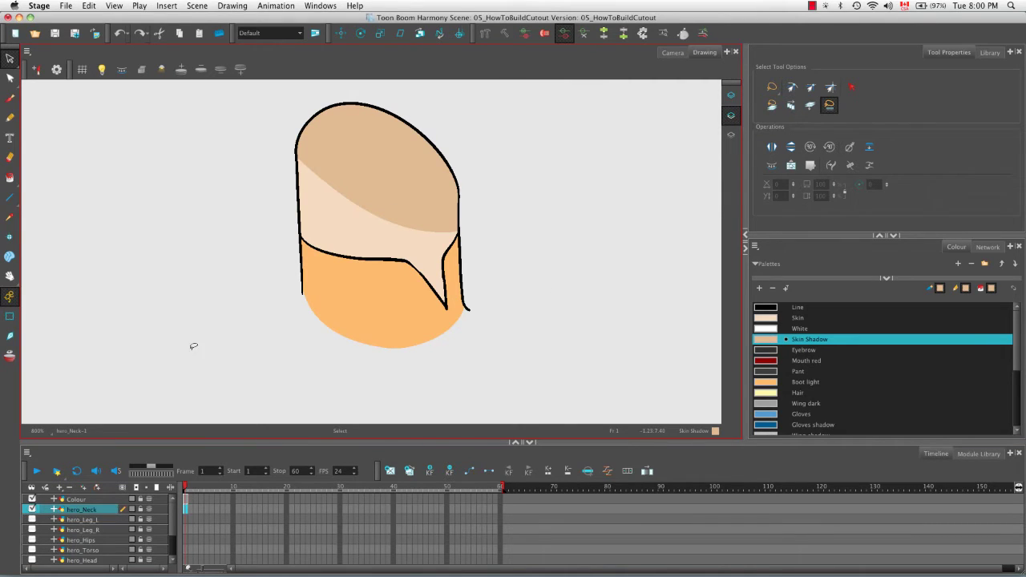
{"action": "scroll", "coordinate": [104, 521], "scroll_direction": "down", "scroll_amount": 3}
{"action": "left_click", "coordinate": [103, 519]}
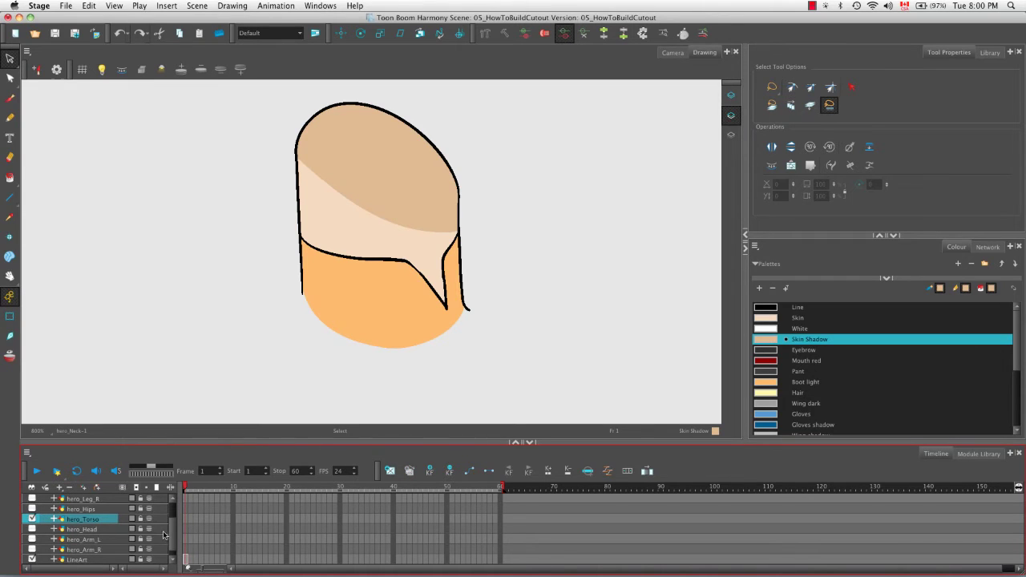
{"action": "scroll", "coordinate": [172, 536], "scroll_direction": "up", "scroll_amount": 3}
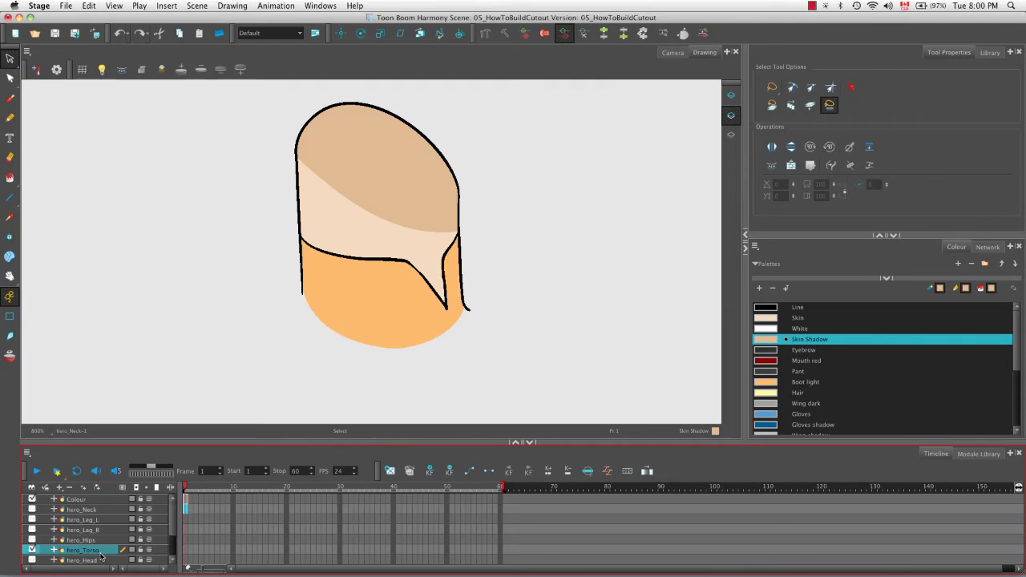
{"action": "left_click", "coordinate": [185, 553]}
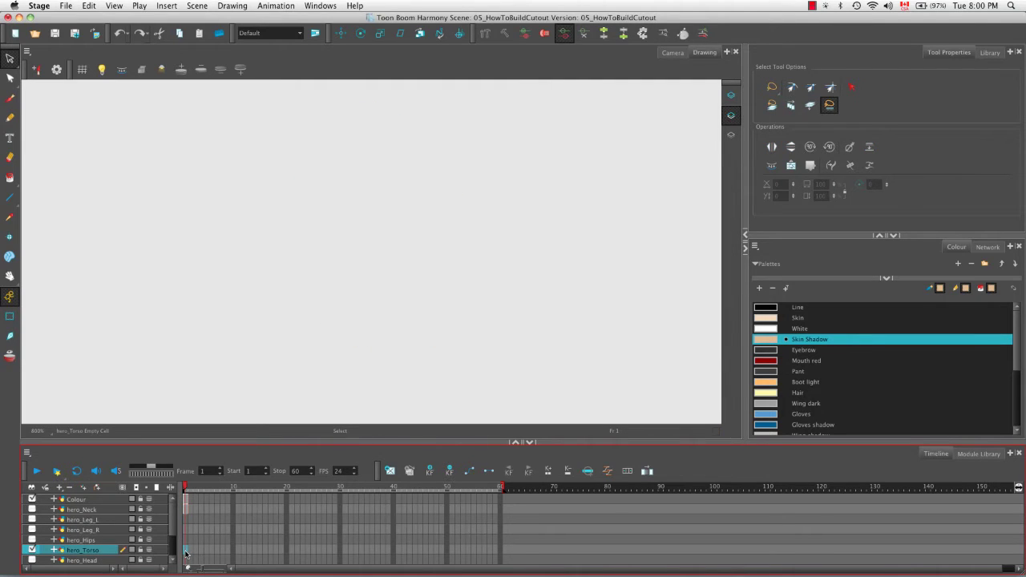
{"action": "left_click", "coordinate": [102, 69]}
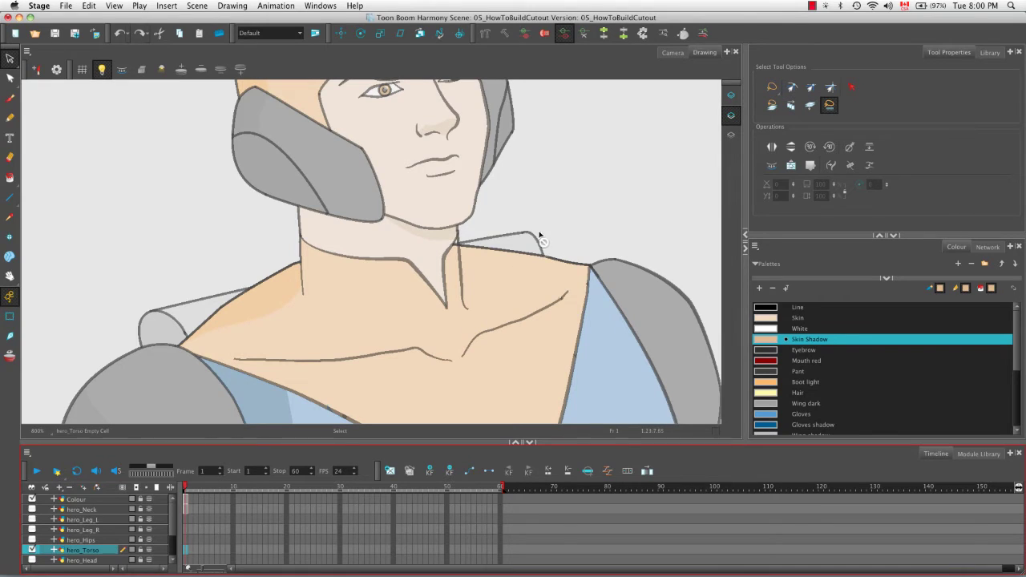
{"action": "key", "text": "1"}
{"action": "key", "text": "1"}
{"action": "key", "text": "1"}
{"action": "key", "text": "space"}
{"action": "mouse_move", "coordinate": [470, 288]}
{"action": "left_mouse_down"}
{"action": "mouse_move", "coordinate": [466, 254]}
{"action": "mouse_move", "coordinate": [435, 246]}
{"action": "left_mouse_up"}
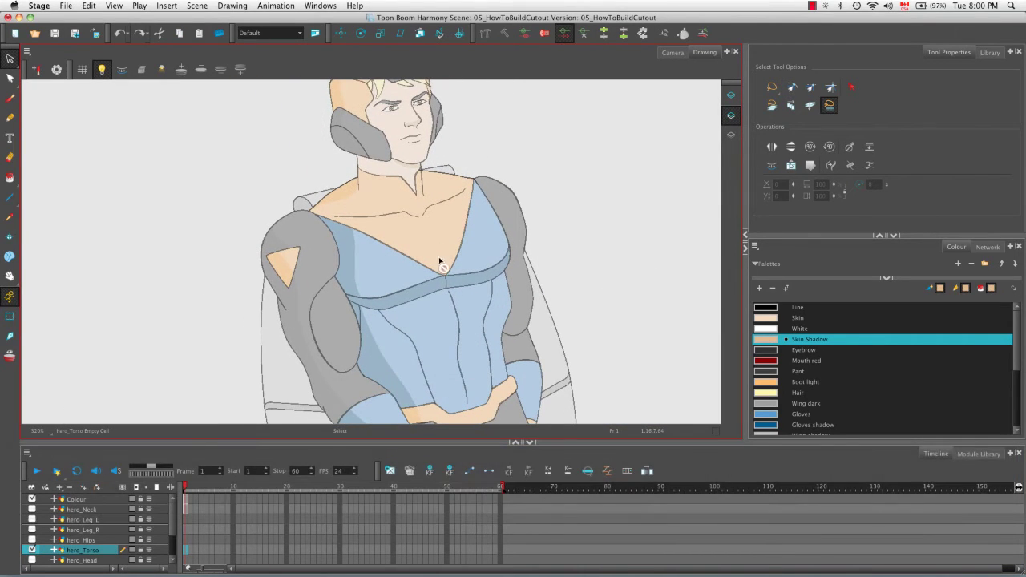
- Set up the Pencil tool with the Line colour and a maximum size of 3
{"action": "left_click", "coordinate": [776, 307]}
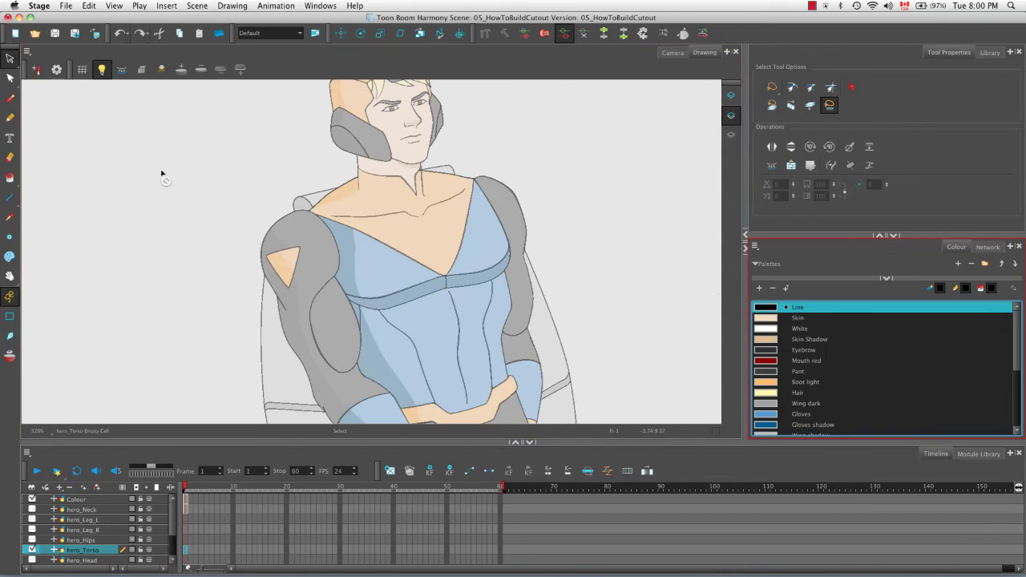
{"action": "left_click", "coordinate": [11, 117]}
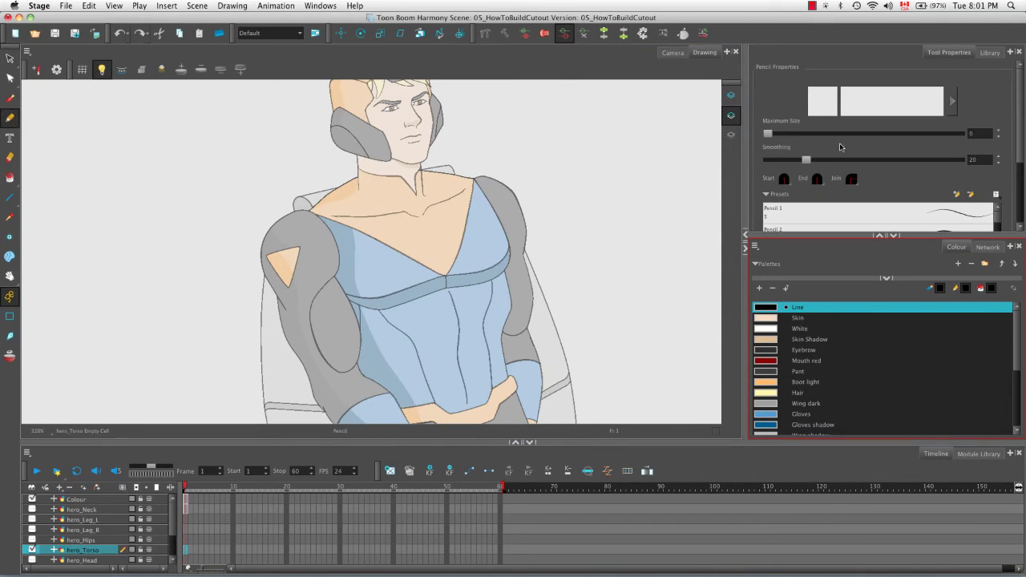
{"action": "left_click", "coordinate": [980, 134]}
{"action": "type", "text": "3"}
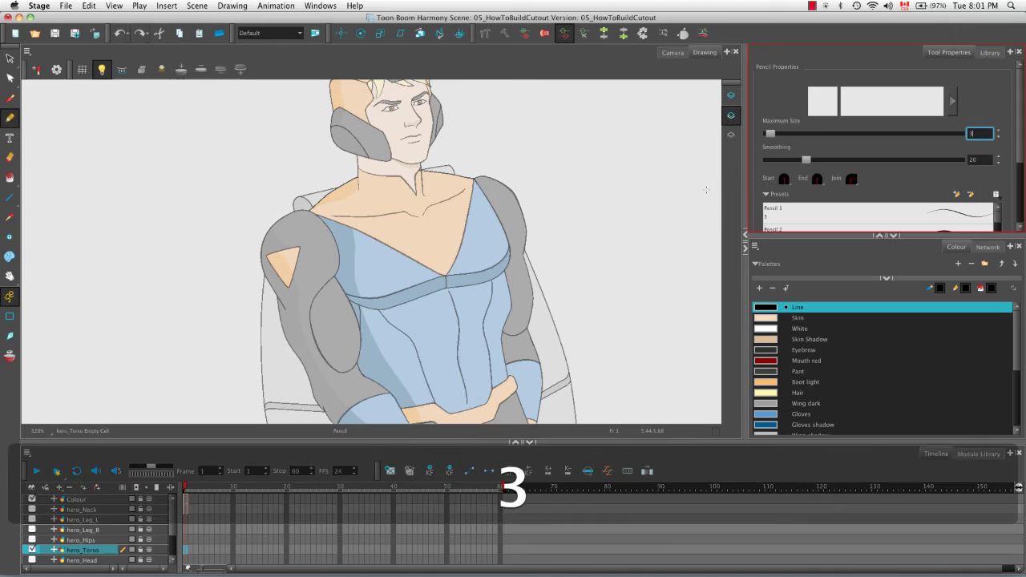
- Trace the torso's side edge on hero_Torso from the far shoulder corner down to the end of the chest band
{"action": "key", "text": "Return"}
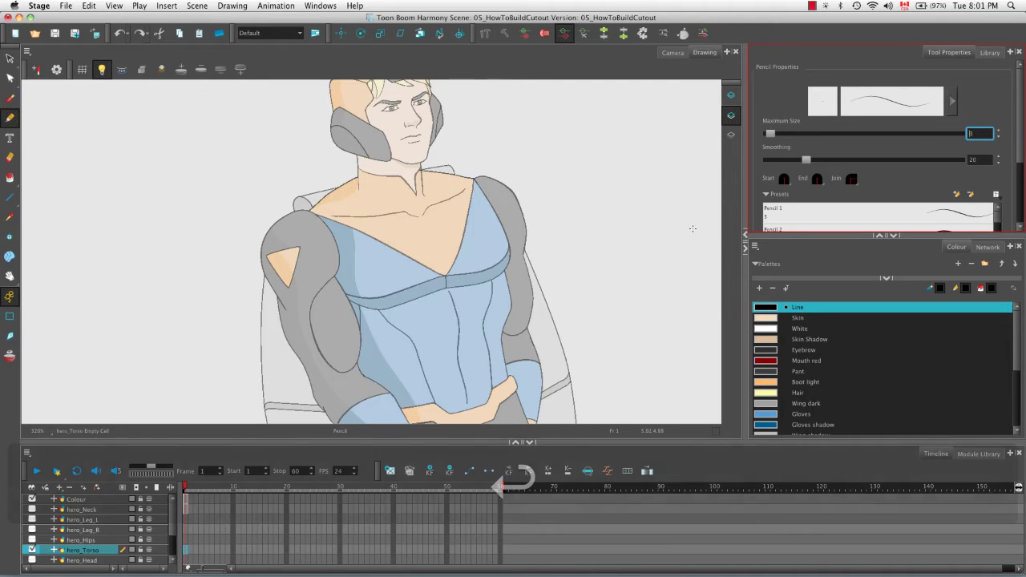
{"action": "mouse_move", "coordinate": [553, 247]}
{"action": "left_mouse_down"}
{"action": "mouse_move", "coordinate": [580, 208]}
{"action": "mouse_move", "coordinate": [483, 129]}
{"action": "mouse_move", "coordinate": [412, 112]}
{"action": "left_mouse_up"}
{"action": "key", "text": "space"}
{"action": "key", "text": "2"}
{"action": "key", "text": "2"}
{"action": "key", "text": "2"}
{"action": "key", "text": "2"}
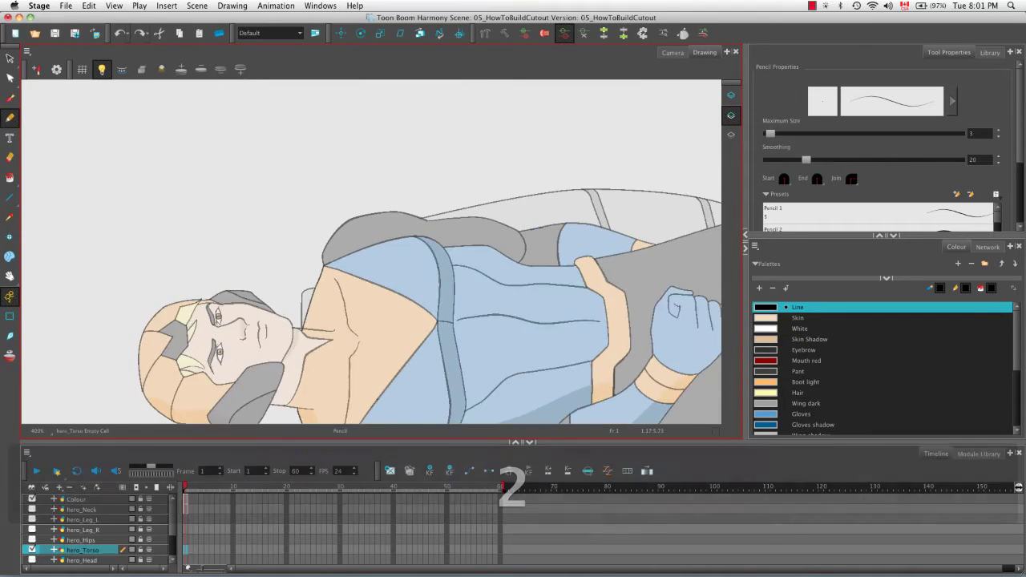
{"action": "key", "text": "space"}
{"action": "key", "text": "2"}
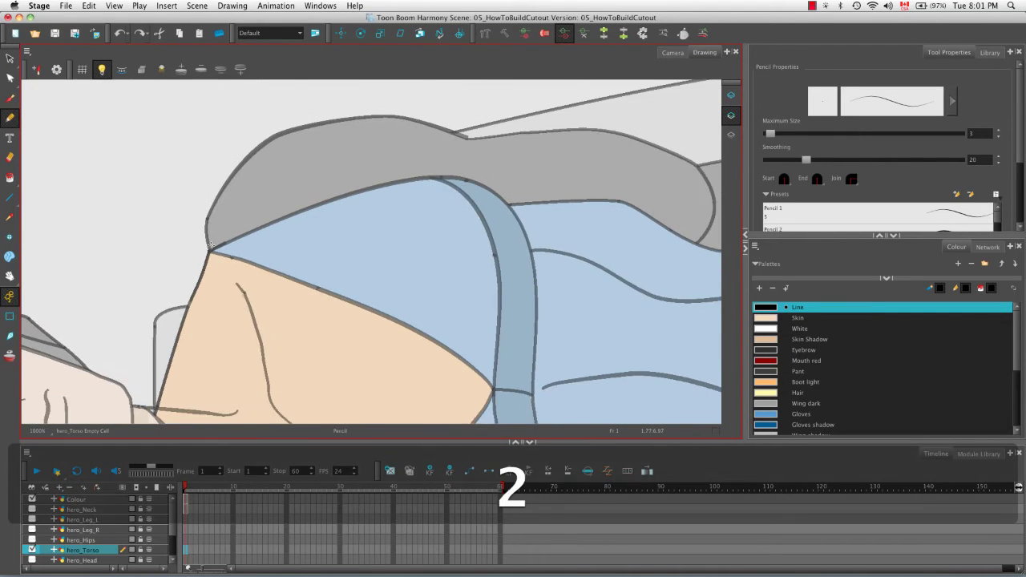
{"action": "mouse_move", "coordinate": [170, 251]}
{"action": "left_mouse_down"}
{"action": "mouse_move", "coordinate": [389, 167]}
{"action": "mouse_move", "coordinate": [503, 159]}
{"action": "mouse_move", "coordinate": [522, 183]}
{"action": "left_mouse_up"}
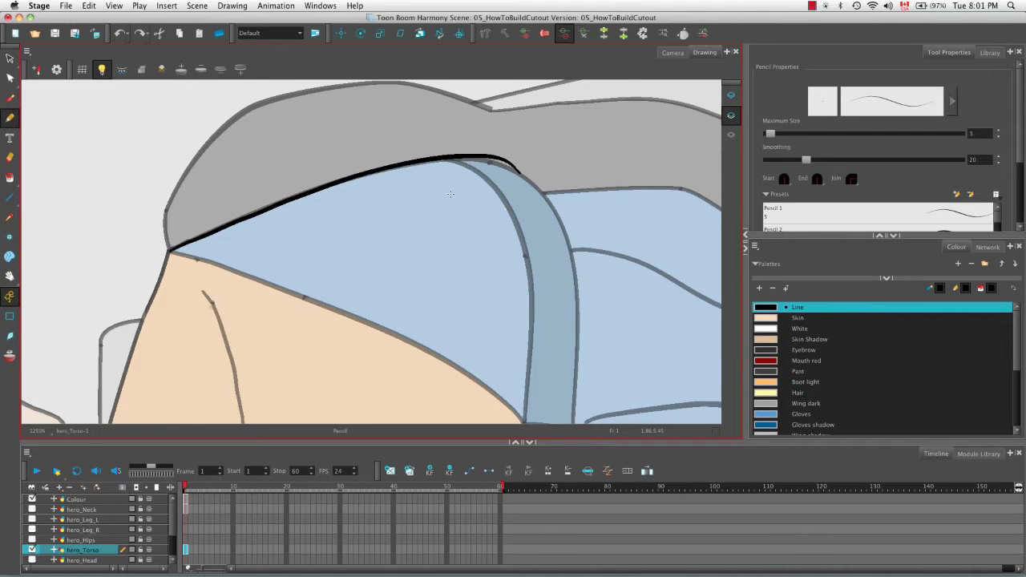
- Trace the chest band's lower edge across to the near arm, turning on the Pencil's line-building option partway through
{"action": "mouse_move", "coordinate": [468, 203]}
{"action": "left_mouse_down"}
{"action": "mouse_move", "coordinate": [536, 207]}
{"action": "mouse_move", "coordinate": [422, 125]}
{"action": "mouse_move", "coordinate": [358, 232]}
{"action": "mouse_move", "coordinate": [295, 301]}
{"action": "mouse_move", "coordinate": [447, 274]}
{"action": "mouse_move", "coordinate": [440, 251]}
{"action": "mouse_move", "coordinate": [278, 281]}
{"action": "left_mouse_up"}
{"action": "mouse_move", "coordinate": [220, 332]}
{"action": "left_mouse_down"}
{"action": "mouse_move", "coordinate": [241, 264]}
{"action": "mouse_move", "coordinate": [269, 239]}
{"action": "mouse_move", "coordinate": [333, 221]}
{"action": "mouse_move", "coordinate": [391, 226]}
{"action": "left_mouse_up"}
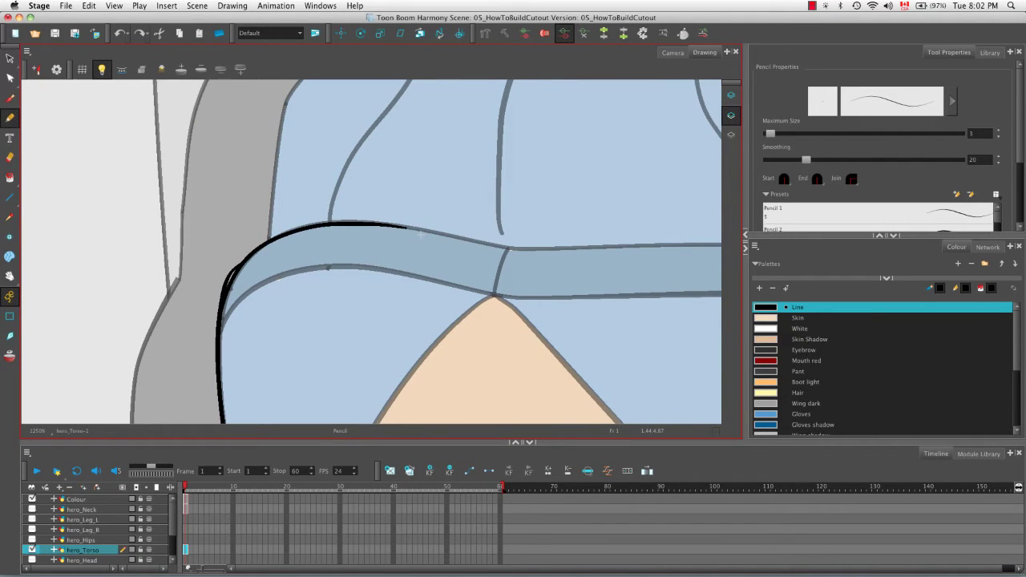
{"action": "mouse_move", "coordinate": [573, 266]}
{"action": "left_mouse_down"}
{"action": "mouse_move", "coordinate": [520, 224]}
{"action": "mouse_move", "coordinate": [488, 287]}
{"action": "left_mouse_up"}
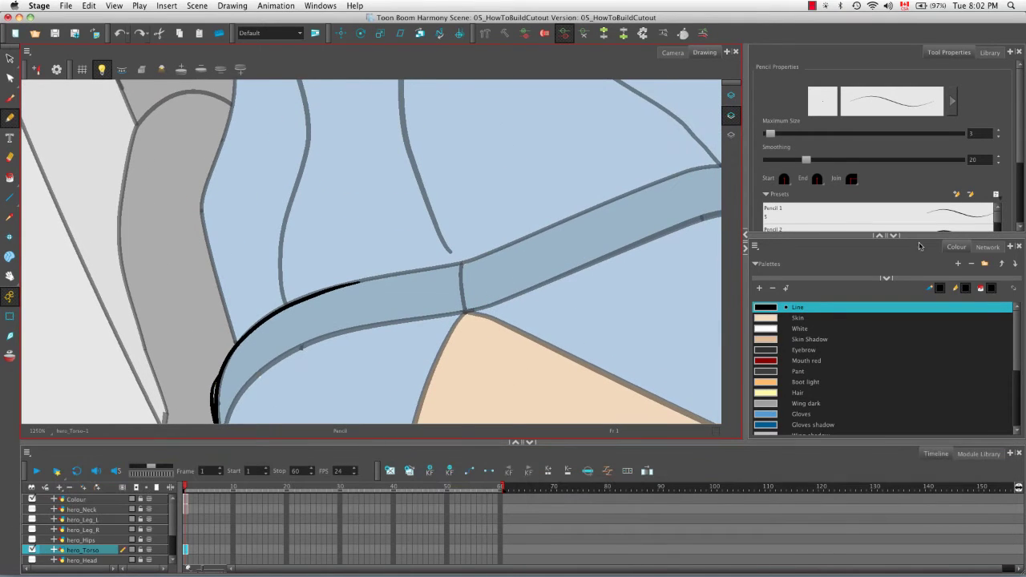
{"action": "scroll", "coordinate": [882, 160], "scroll_direction": "down", "scroll_amount": 5}
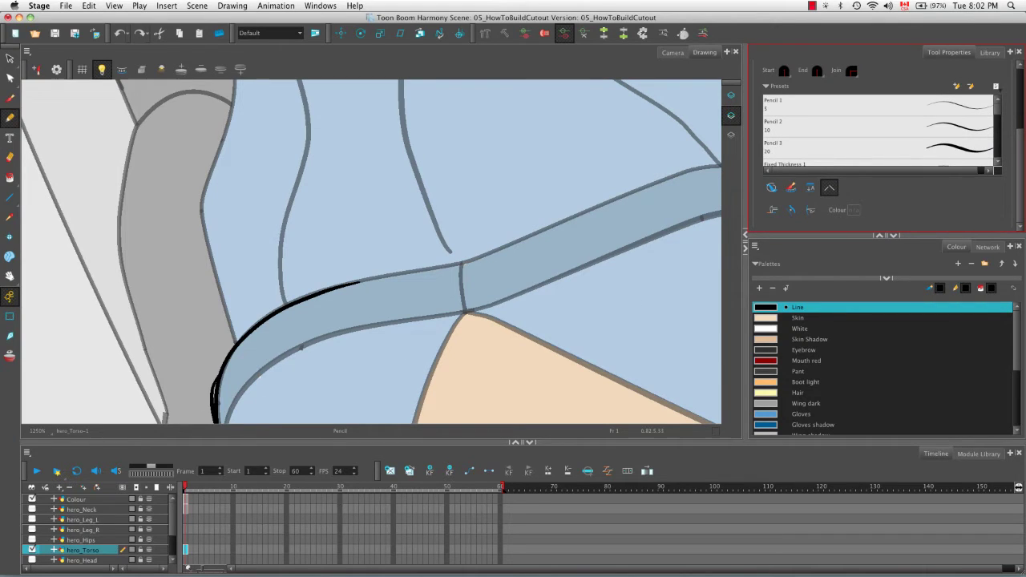
{"action": "left_click", "coordinate": [773, 210]}
{"action": "mouse_move", "coordinate": [598, 279]}
{"action": "left_mouse_down"}
{"action": "mouse_move", "coordinate": [614, 281]}
{"action": "mouse_move", "coordinate": [610, 297]}
{"action": "mouse_move", "coordinate": [561, 305]}
{"action": "left_mouse_up"}
{"action": "key", "text": "space"}
{"action": "mouse_move", "coordinate": [362, 310]}
{"action": "left_mouse_down"}
{"action": "mouse_move", "coordinate": [248, 355]}
{"action": "mouse_move", "coordinate": [333, 316]}
{"action": "mouse_move", "coordinate": [436, 242]}
{"action": "mouse_move", "coordinate": [402, 251]}
{"action": "mouse_move", "coordinate": [308, 341]}
{"action": "mouse_move", "coordinate": [451, 239]}
{"action": "mouse_move", "coordinate": [577, 240]}
{"action": "left_mouse_up"}
{"action": "key", "text": "space"}
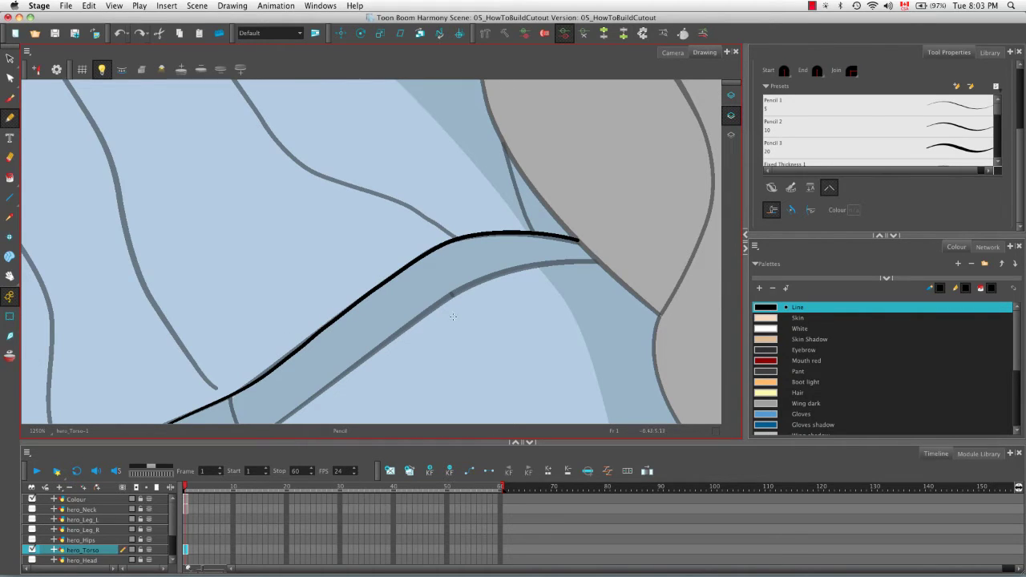
- Trace the chest band's upper edge as a second pencil line parallel to its lower edge
{"action": "mouse_move", "coordinate": [502, 313]}
{"action": "left_mouse_down"}
{"action": "mouse_move", "coordinate": [564, 309]}
{"action": "mouse_move", "coordinate": [538, 211]}
{"action": "mouse_move", "coordinate": [473, 157]}
{"action": "mouse_move", "coordinate": [354, 134]}
{"action": "mouse_move", "coordinate": [320, 185]}
{"action": "mouse_move", "coordinate": [401, 256]}
{"action": "left_mouse_up"}
{"action": "scroll", "coordinate": [468, 294], "scroll_direction": "down", "scroll_amount": 3}
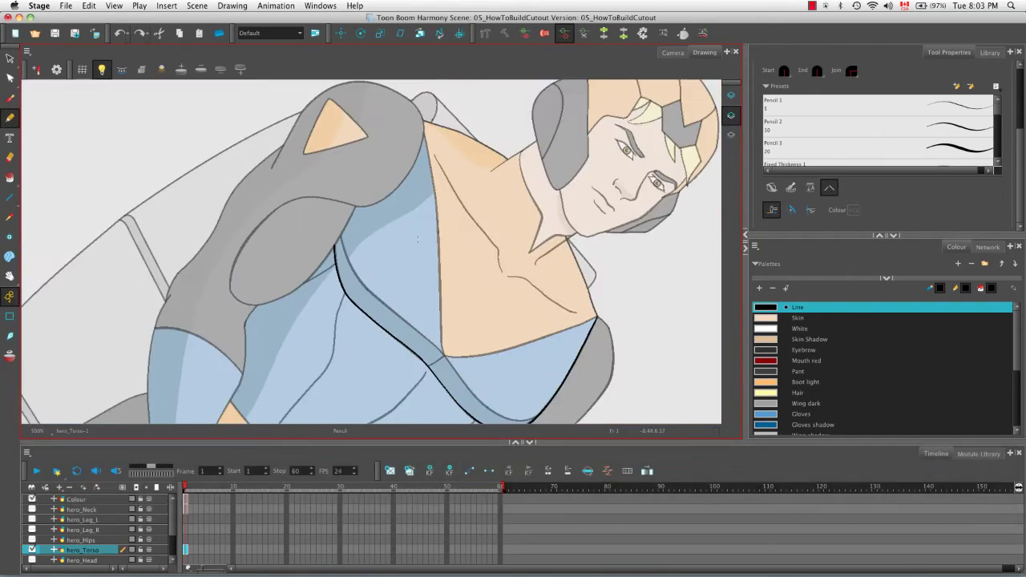
{"action": "scroll", "coordinate": [468, 293], "scroll_direction": "up", "scroll_amount": 2}
{"action": "scroll", "coordinate": [468, 294], "scroll_direction": "up", "scroll_amount": 3}
{"action": "mouse_move", "coordinate": [265, 264]}
{"action": "left_mouse_down"}
{"action": "mouse_move", "coordinate": [326, 314]}
{"action": "mouse_move", "coordinate": [565, 215]}
{"action": "mouse_move", "coordinate": [617, 227]}
{"action": "left_mouse_up"}
{"action": "key", "text": "1"}
{"action": "key", "text": "1"}
{"action": "key", "text": "1"}
{"action": "key", "text": "1"}
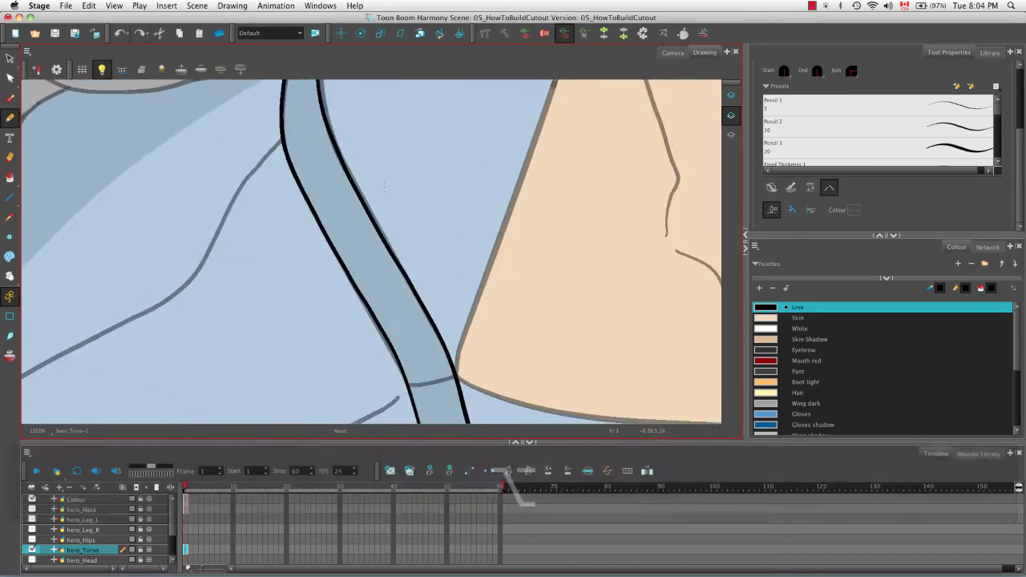
- Trace a curved shoulder line across the base of the neck, extending past the near shoulder, and trace the collarbones
{"action": "mouse_move", "coordinate": [411, 246]}
{"action": "left_mouse_down"}
{"action": "mouse_move", "coordinate": [449, 265]}
{"action": "mouse_move", "coordinate": [385, 240]}
{"action": "left_mouse_up"}
{"action": "key", "text": "2"}
{"action": "mouse_move", "coordinate": [124, 262]}
{"action": "left_mouse_down"}
{"action": "mouse_move", "coordinate": [443, 207]}
{"action": "mouse_move", "coordinate": [369, 264]}
{"action": "mouse_move", "coordinate": [413, 211]}
{"action": "mouse_move", "coordinate": [295, 327]}
{"action": "mouse_move", "coordinate": [417, 269]}
{"action": "left_mouse_up"}
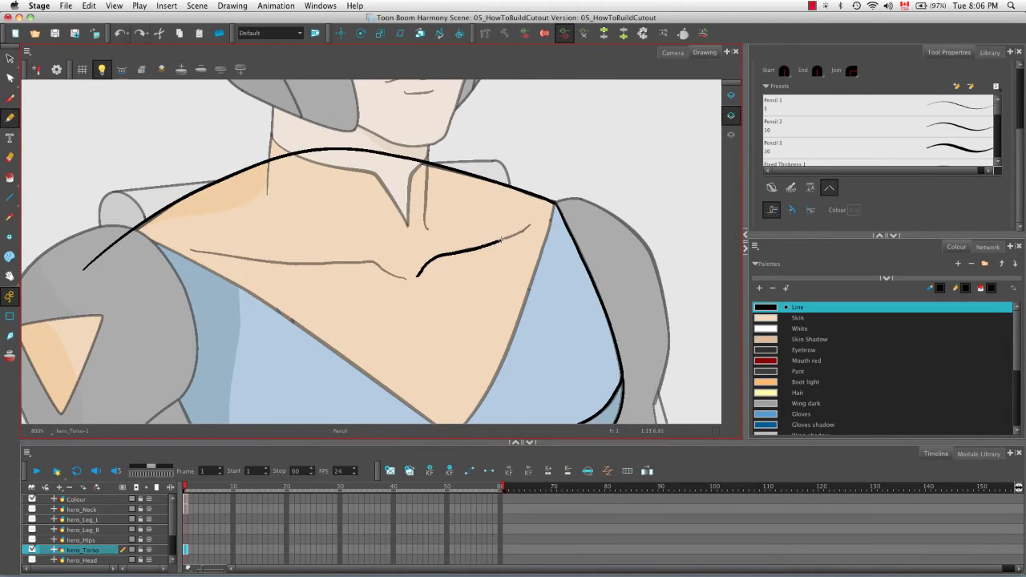
{"action": "left_click_drag", "start_coordinate": [446, 182], "coordinate": [265, 369]}
{"action": "left_click_drag", "start_coordinate": [255, 372], "coordinate": [305, 347]}
{"action": "left_click_drag", "start_coordinate": [464, 279], "coordinate": [401, 225]}
- Trace the V-shaped neckline, the seam in the chest band and the muscle lines down the abdomen
{"action": "mouse_move", "coordinate": [449, 201]}
{"action": "left_mouse_down"}
{"action": "mouse_move", "coordinate": [502, 236]}
{"action": "mouse_move", "coordinate": [482, 264]}
{"action": "left_mouse_up"}
{"action": "mouse_move", "coordinate": [401, 265]}
{"action": "left_mouse_down"}
{"action": "mouse_move", "coordinate": [427, 174]}
{"action": "mouse_move", "coordinate": [417, 286]}
{"action": "mouse_move", "coordinate": [345, 237]}
{"action": "left_mouse_up"}
{"action": "mouse_move", "coordinate": [537, 189]}
{"action": "left_mouse_down"}
{"action": "mouse_move", "coordinate": [433, 233]}
{"action": "mouse_move", "coordinate": [401, 265]}
{"action": "left_mouse_up"}
{"action": "left_click_drag", "start_coordinate": [311, 263], "coordinate": [438, 176]}
{"action": "left_click_drag", "start_coordinate": [450, 241], "coordinate": [361, 224]}
{"action": "mouse_move", "coordinate": [151, 377]}
{"action": "left_mouse_down"}
{"action": "mouse_move", "coordinate": [192, 335]}
{"action": "mouse_move", "coordinate": [390, 213]}
{"action": "mouse_move", "coordinate": [361, 241]}
{"action": "mouse_move", "coordinate": [265, 281]}
{"action": "mouse_move", "coordinate": [511, 224]}
{"action": "left_mouse_up"}
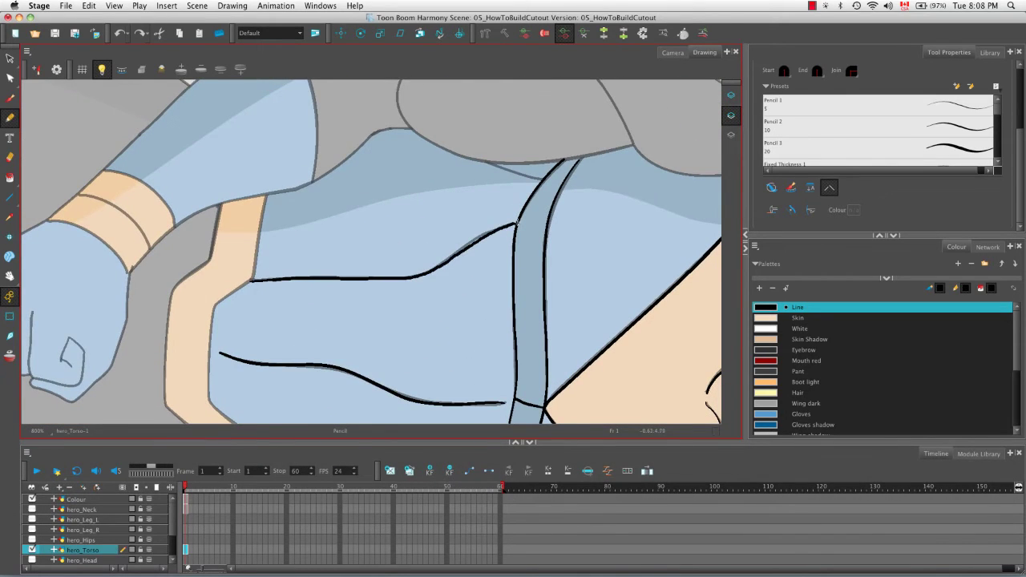
- Draw the torso's rounded outer outline behind the near arm and below the waist, then select that outline
{"action": "scroll", "coordinate": [511, 224], "scroll_direction": "down", "scroll_amount": 6}
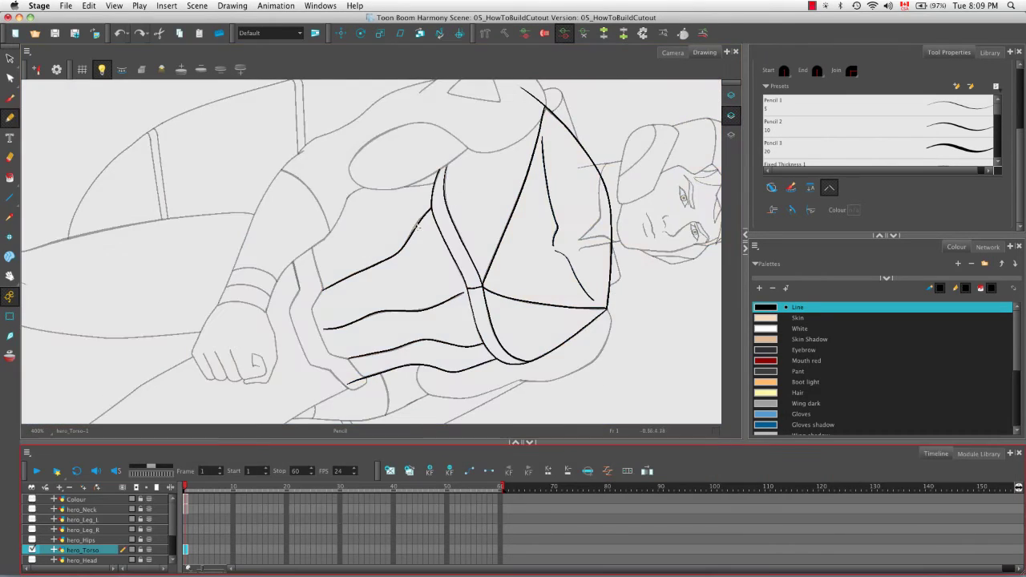
{"action": "key", "text": "2"}
{"action": "mouse_move", "coordinate": [267, 266]}
{"action": "left_mouse_down"}
{"action": "mouse_move", "coordinate": [404, 172]}
{"action": "mouse_move", "coordinate": [534, 149]}
{"action": "mouse_move", "coordinate": [370, 324]}
{"action": "mouse_move", "coordinate": [345, 256]}
{"action": "mouse_move", "coordinate": [460, 216]}
{"action": "mouse_move", "coordinate": [406, 163]}
{"action": "left_mouse_up"}
{"action": "key", "text": "alt+s"}
{"action": "left_click", "coordinate": [406, 163]}
{"action": "left_click_drag", "start_coordinate": [715, 255], "coordinate": [576, 260]}
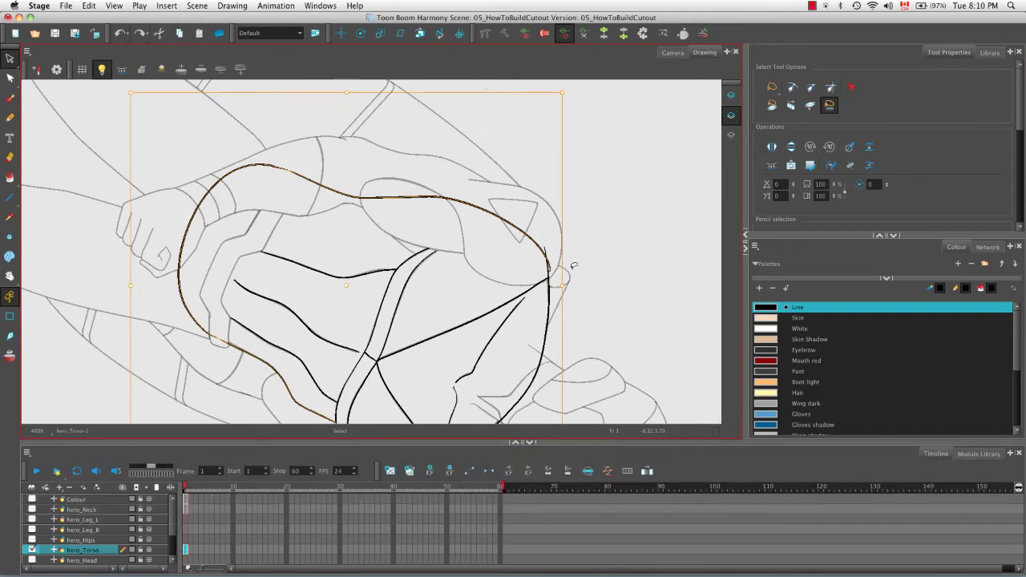
{"action": "left_click_drag", "start_coordinate": [545, 290], "coordinate": [555, 199]}
- Clean up the thin spot in the torso outline with the Pencil Editor by deleting its extra points
{"action": "key", "text": "2"}
{"action": "key", "text": "2"}
{"action": "left_click_drag", "start_coordinate": [9, 78], "coordinate": [28, 93]}
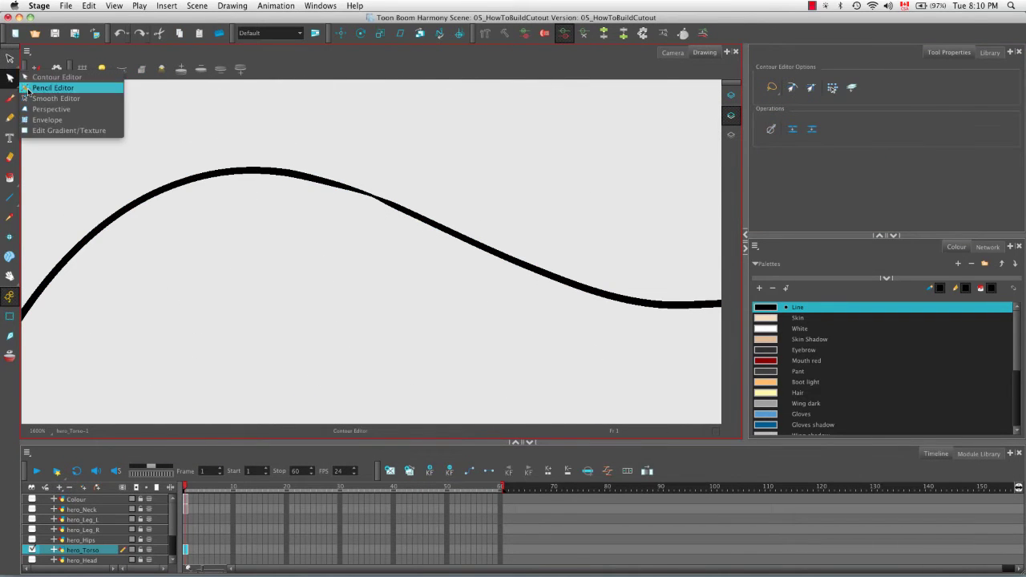
{"action": "left_click", "coordinate": [378, 202]}
{"action": "mouse_move", "coordinate": [378, 201]}
{"action": "left_mouse_down"}
{"action": "mouse_move", "coordinate": [408, 188]}
{"action": "mouse_move", "coordinate": [362, 192]}
{"action": "mouse_move", "coordinate": [330, 169]}
{"action": "mouse_move", "coordinate": [367, 129]}
{"action": "mouse_move", "coordinate": [307, 291]}
{"action": "mouse_move", "coordinate": [269, 335]}
{"action": "left_mouse_up"}
{"action": "left_click", "coordinate": [362, 157]}
{"action": "left_click", "coordinate": [270, 325]}
{"action": "mouse_move", "coordinate": [316, 219]}
{"action": "left_mouse_down"}
{"action": "mouse_move", "coordinate": [431, 165]}
{"action": "mouse_move", "coordinate": [420, 243]}
{"action": "mouse_move", "coordinate": [376, 280]}
{"action": "mouse_move", "coordinate": [89, 127]}
{"action": "left_mouse_up"}
{"action": "key", "text": "BackSpace"}
{"action": "scroll", "coordinate": [424, 170], "scroll_direction": "down", "scroll_amount": 5}
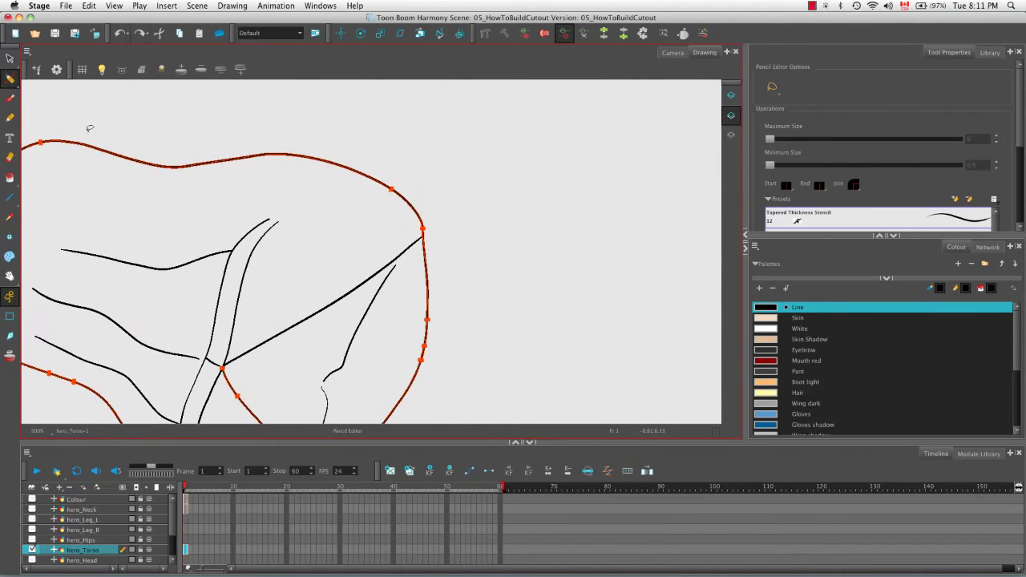
- With the Light Table on, draw the short line under the near arm from the band to the outline and close the band's end
{"action": "left_click", "coordinate": [101, 69]}
{"action": "key", "text": "alt+slash"}
{"action": "mouse_move", "coordinate": [449, 265]}
{"action": "left_mouse_down"}
{"action": "mouse_move", "coordinate": [476, 284]}
{"action": "mouse_move", "coordinate": [478, 229]}
{"action": "mouse_move", "coordinate": [264, 291]}
{"action": "left_mouse_up"}
{"action": "key", "text": "2"}
{"action": "scroll", "coordinate": [883, 160], "scroll_direction": "down", "scroll_amount": 3}
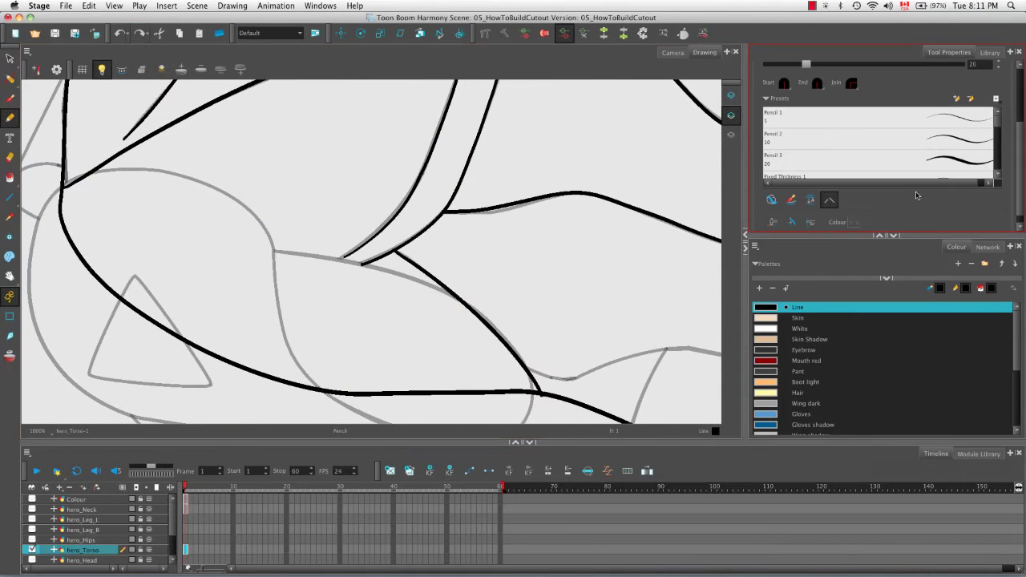
{"action": "left_click_drag", "start_coordinate": [299, 277], "coordinate": [406, 249]}
{"action": "key", "text": "alt+s"}
{"action": "left_click", "coordinate": [403, 247]}
- Sample the Gloves colour from the Colour layer and fill the abdomen, side and both chest panels on hero_Torso
{"action": "key", "text": "shift+m"}
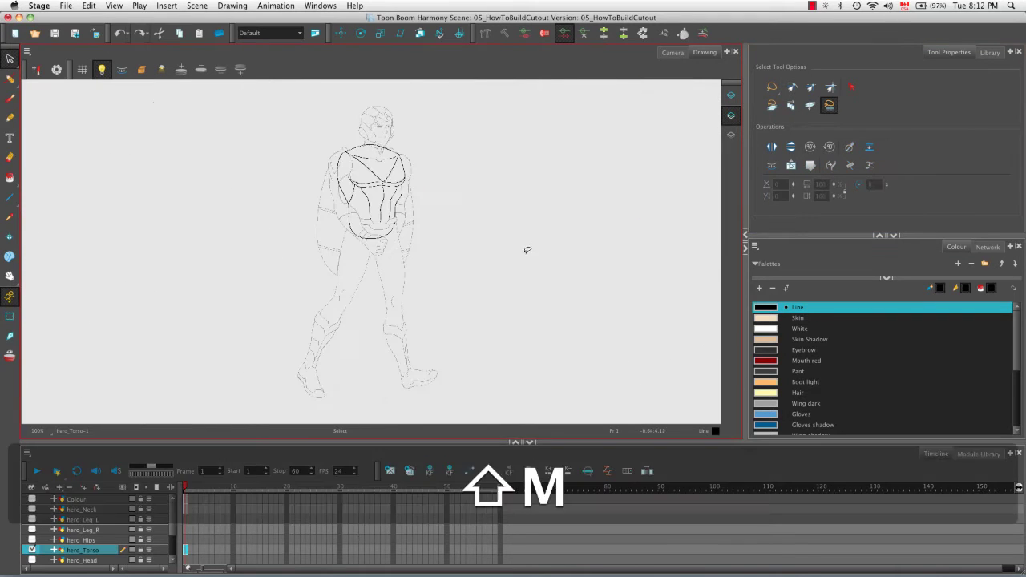
{"action": "key", "text": "space"}
{"action": "scroll", "coordinate": [488, 259], "scroll_direction": "up", "scroll_amount": 3}
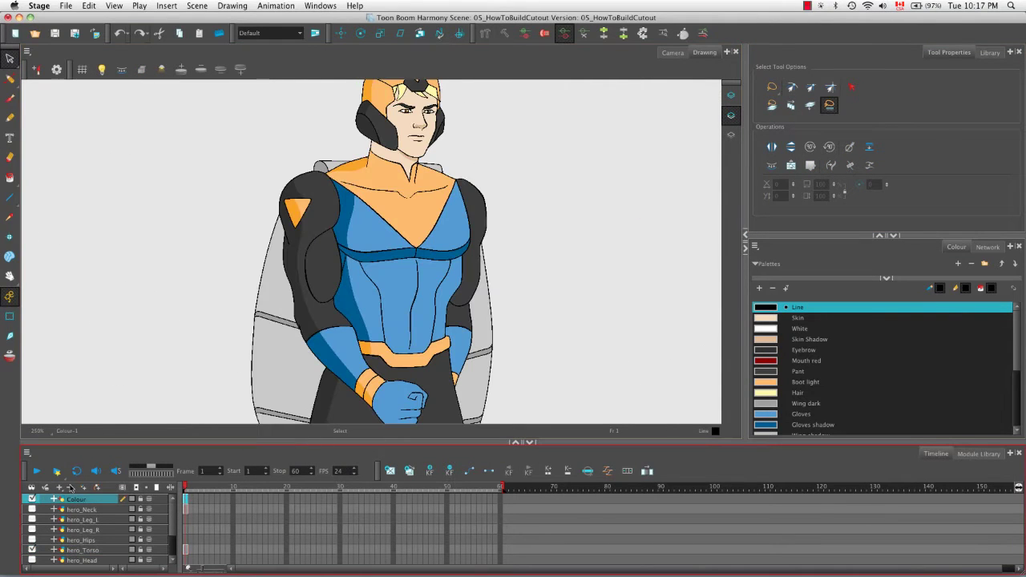
{"action": "key", "text": "alt+d"}
{"action": "left_click", "coordinate": [364, 250]}
{"action": "left_click", "coordinate": [83, 550]}
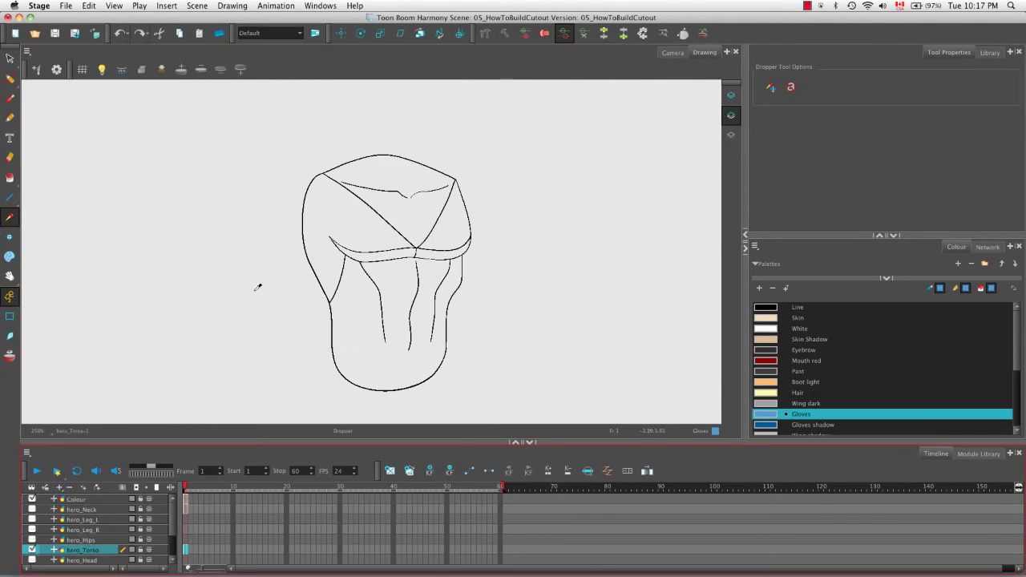
{"action": "key", "text": "alt+i"}
{"action": "left_click", "coordinate": [389, 353]}
{"action": "left_click", "coordinate": [320, 233]}
{"action": "left_click", "coordinate": [386, 247]}
{"action": "left_click", "coordinate": [449, 212]}
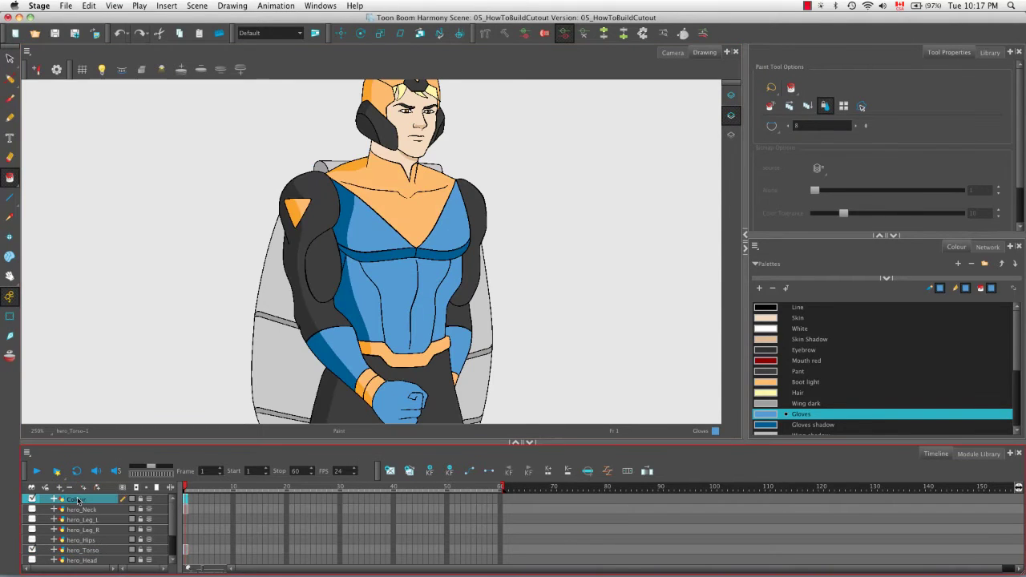
- Sample Gloves shadow from the model's chest band and fill the band on hero_Torso
{"action": "key", "text": "alt+d"}
{"action": "left_click", "coordinate": [345, 265]}
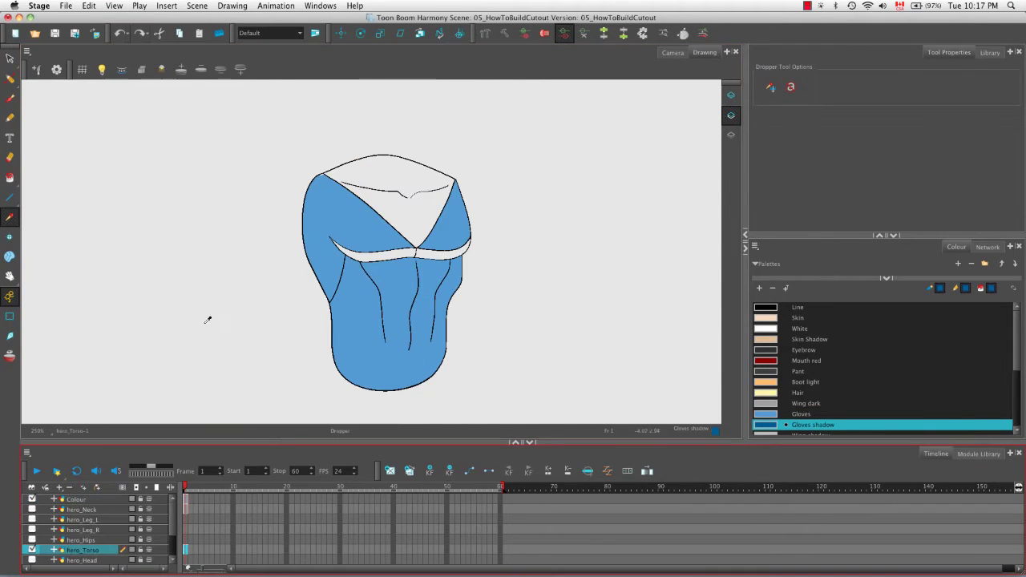
{"action": "key", "text": "alt+i"}
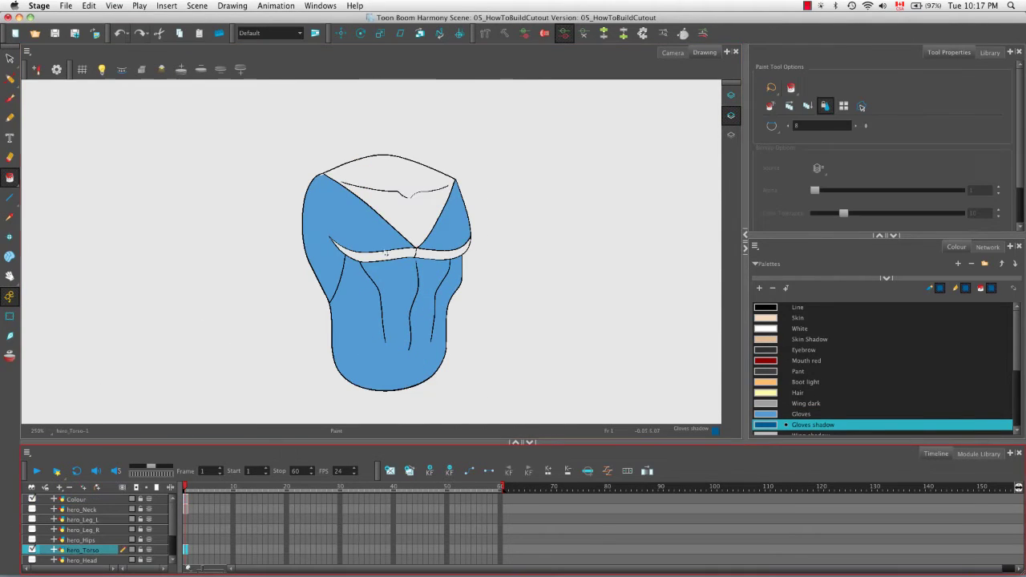
{"action": "left_click", "coordinate": [401, 255]}
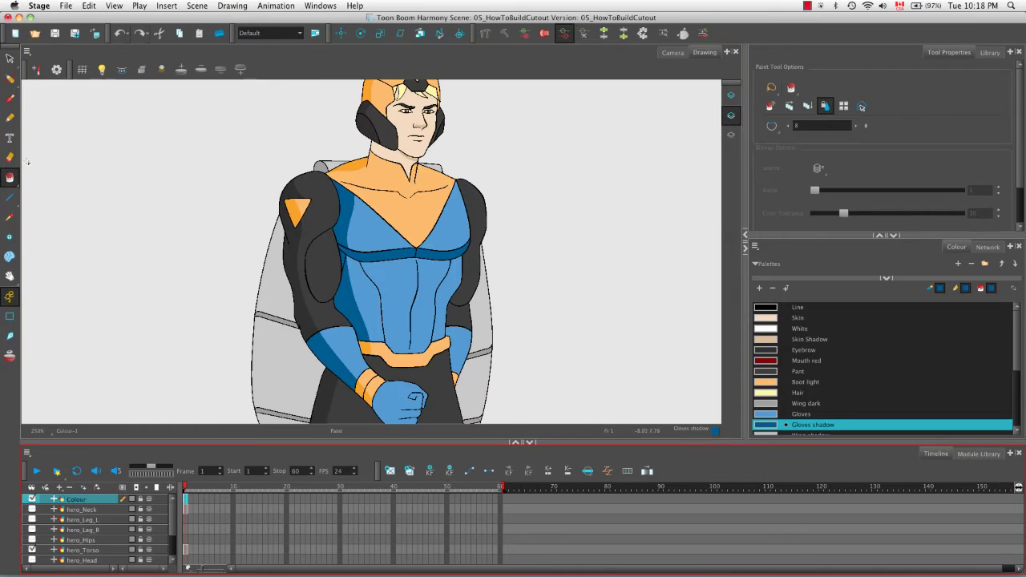
- Sample Boot light from the model's upper chest and fill the area inside the V neckline on hero_Torso
{"action": "key", "text": "alt+d"}
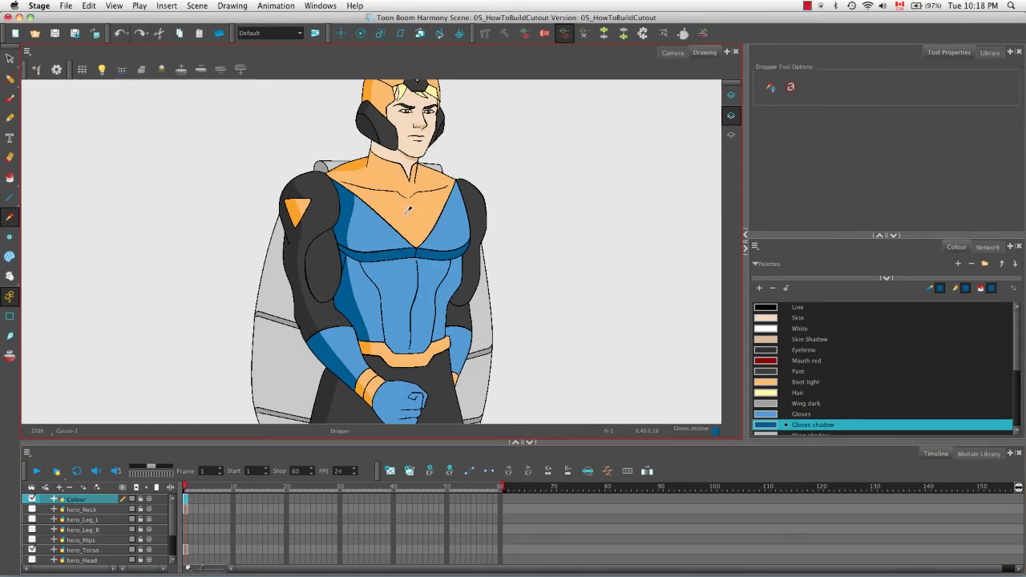
{"action": "left_click", "coordinate": [401, 204]}
{"action": "key", "text": "alt+i"}
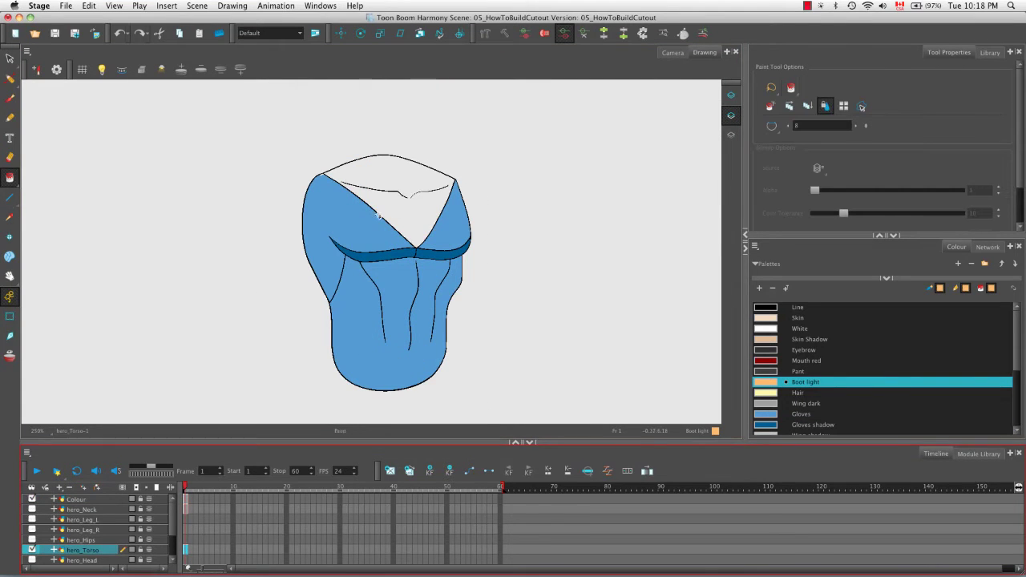
{"action": "left_click", "coordinate": [409, 185]}
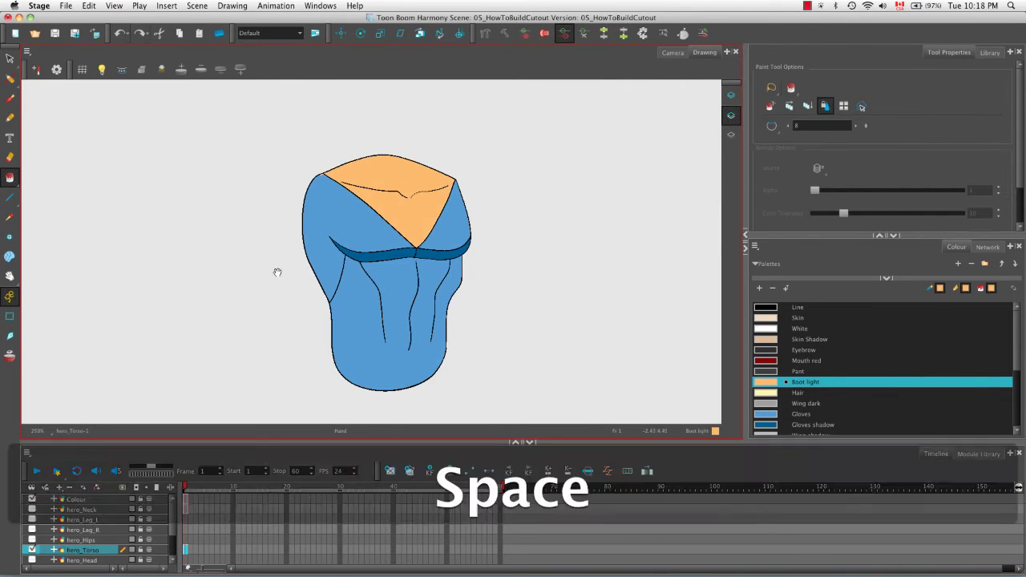
- Draw the shadow boundaries along the torso's near side and on the near shoulder with the Stroke tool
{"action": "scroll", "coordinate": [241, 209], "scroll_direction": "up", "scroll_amount": 8}
{"action": "key", "text": "alt+d"}
{"action": "left_click", "coordinate": [208, 190]}
{"action": "key", "text": "1"}
{"action": "key", "text": "1"}
{"action": "key", "text": "1"}
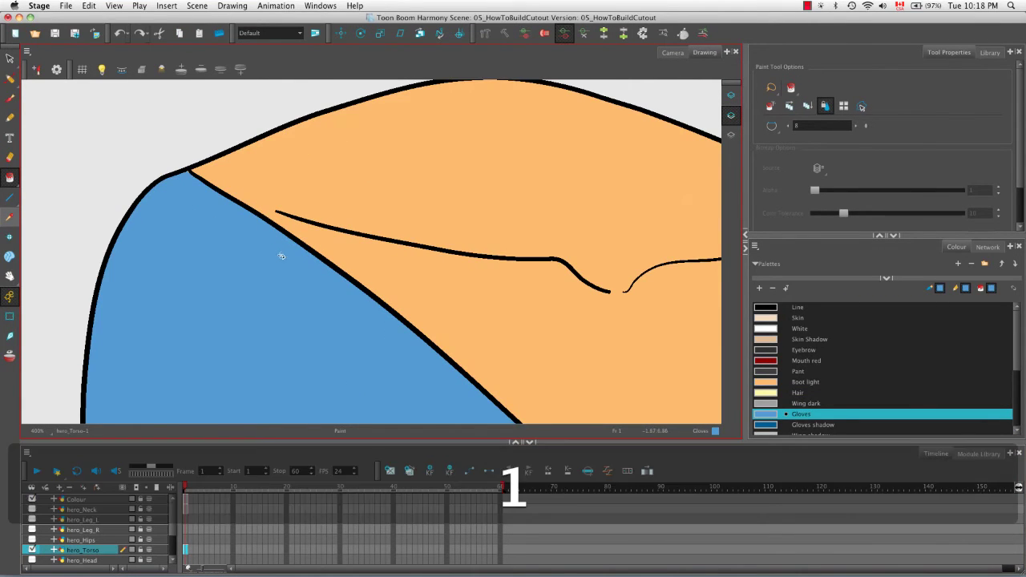
{"action": "left_click_drag", "start_coordinate": [368, 200], "coordinate": [449, 337]}
{"action": "left_click", "coordinate": [80, 500]}
{"action": "left_click", "coordinate": [81, 550]}
{"action": "left_click_drag", "start_coordinate": [9, 176], "coordinate": [36, 186]}
{"action": "left_click_drag", "start_coordinate": [227, 238], "coordinate": [417, 205]}
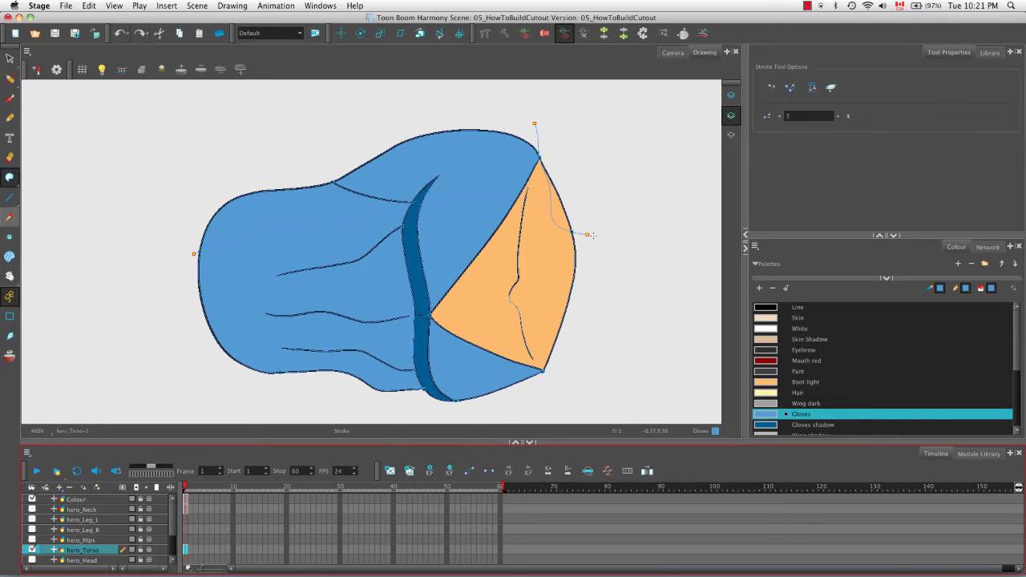
- Reshape the shoulder shadow boundary with the Contour Editor and fill the torso's blue shadow areas with Gloves shadow
{"action": "left_click", "coordinate": [10, 78]}
{"action": "left_click", "coordinate": [48, 79]}
{"action": "left_click_drag", "start_coordinate": [553, 210], "coordinate": [568, 173]}
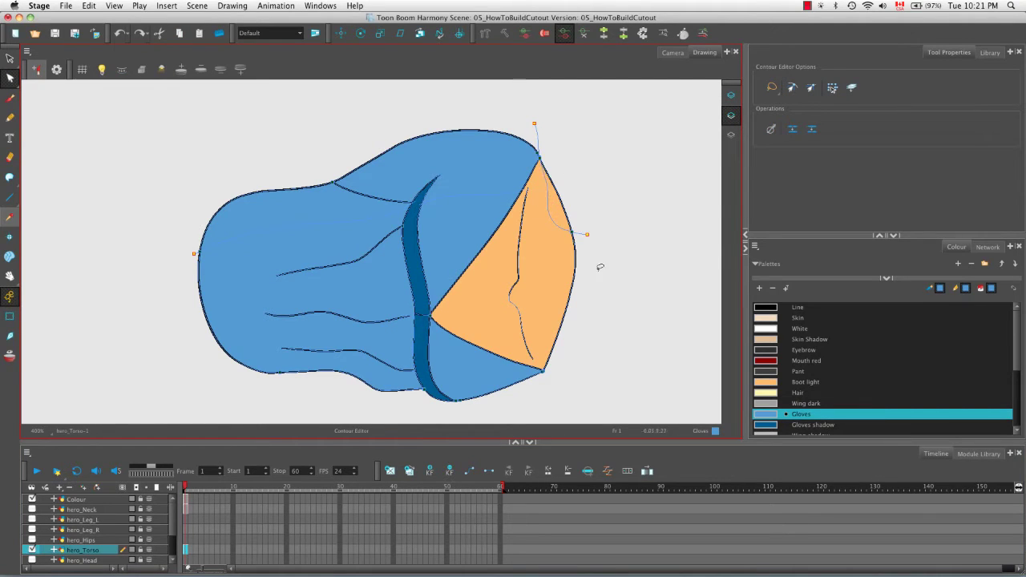
{"action": "key", "text": "alt+i"}
{"action": "left_click", "coordinate": [492, 167]}
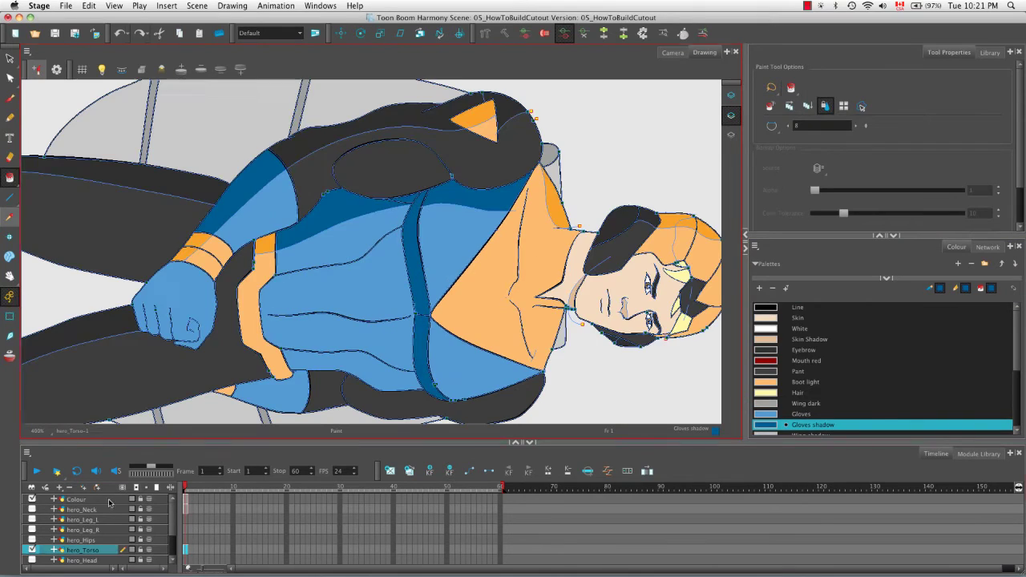
- Sample Boot from the model's shoulder shadow, fill the matching area on hero_Torso and hide the stroke display
{"action": "left_click", "coordinate": [77, 499]}
{"action": "key", "text": "alt+d"}
{"action": "left_click", "coordinate": [458, 263]}
{"action": "left_click", "coordinate": [82, 550]}
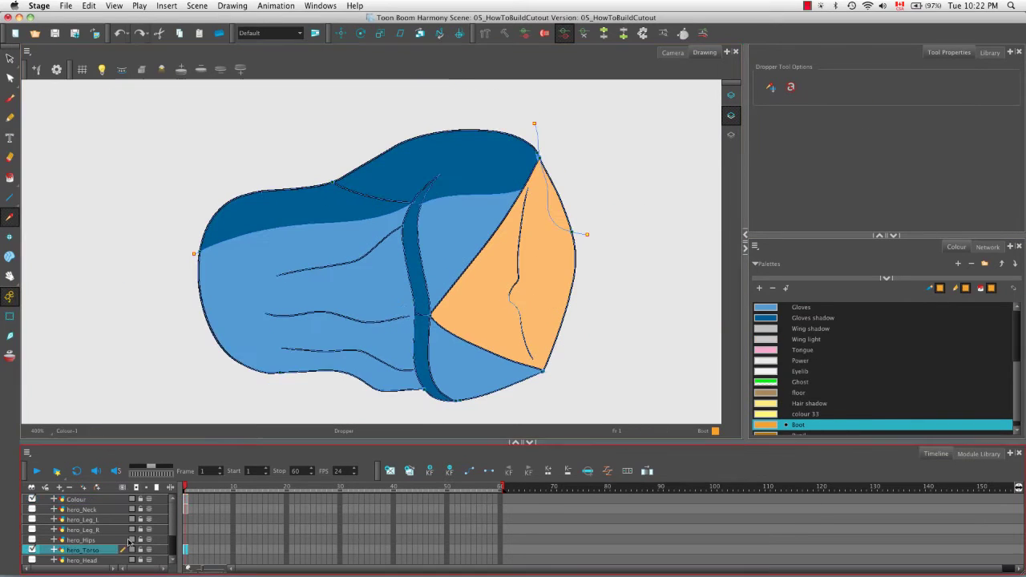
{"action": "key", "text": "alt+i"}
{"action": "key", "text": "k"}
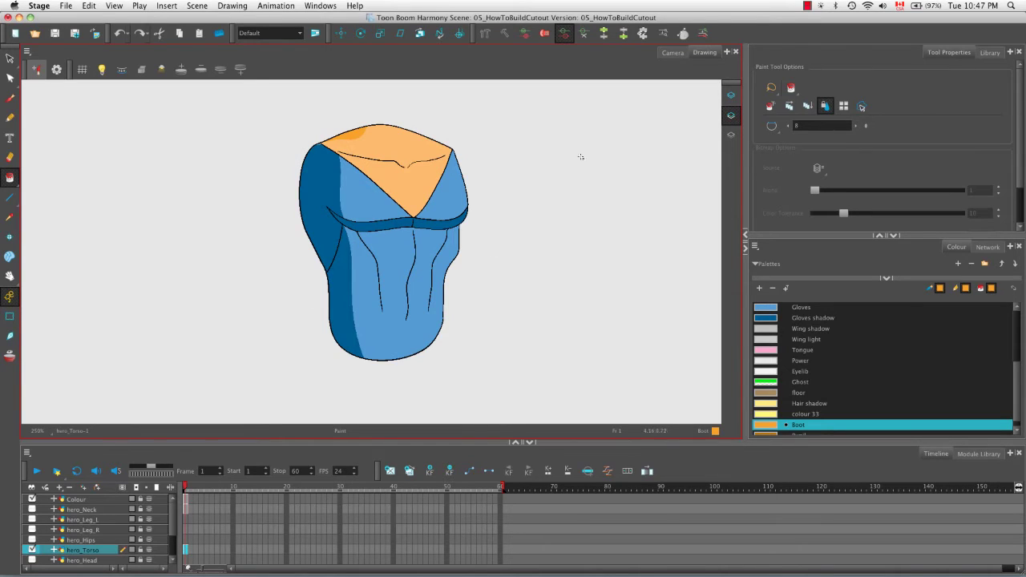
- Switch to the Camera view and hide the Colour layer to check the painted torso against the line model
{"action": "left_click", "coordinate": [673, 53]}
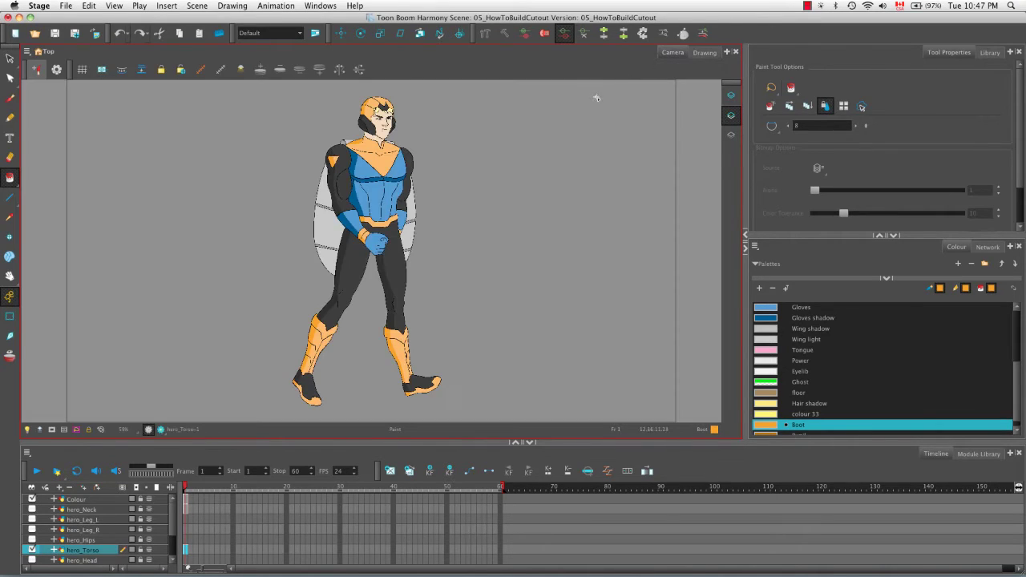
{"action": "left_click", "coordinate": [32, 499]}
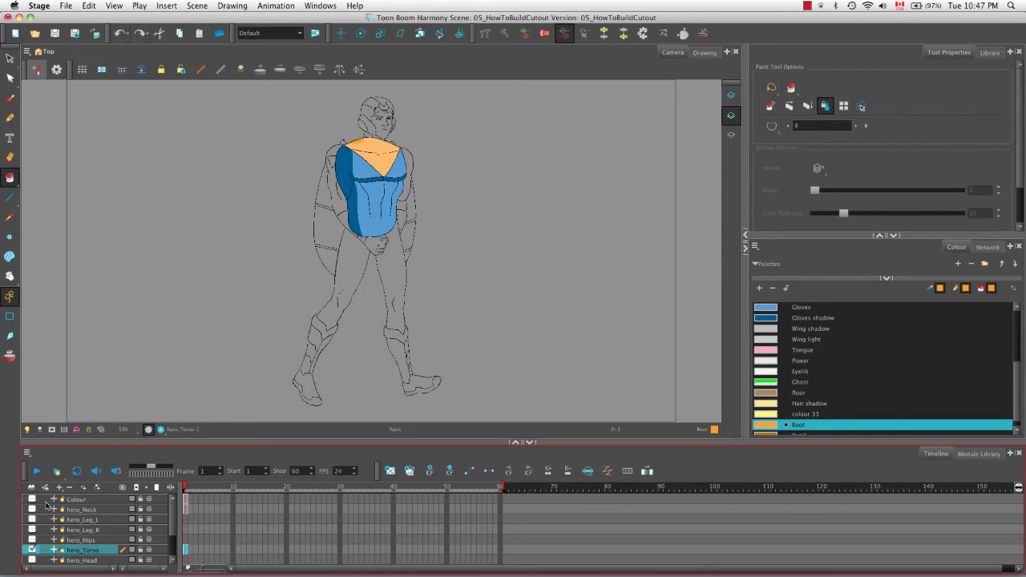
- Hide the LineArt layer to check the painted torso without the line model
{"action": "scroll", "coordinate": [173, 515], "scroll_direction": "down", "scroll_amount": 3}
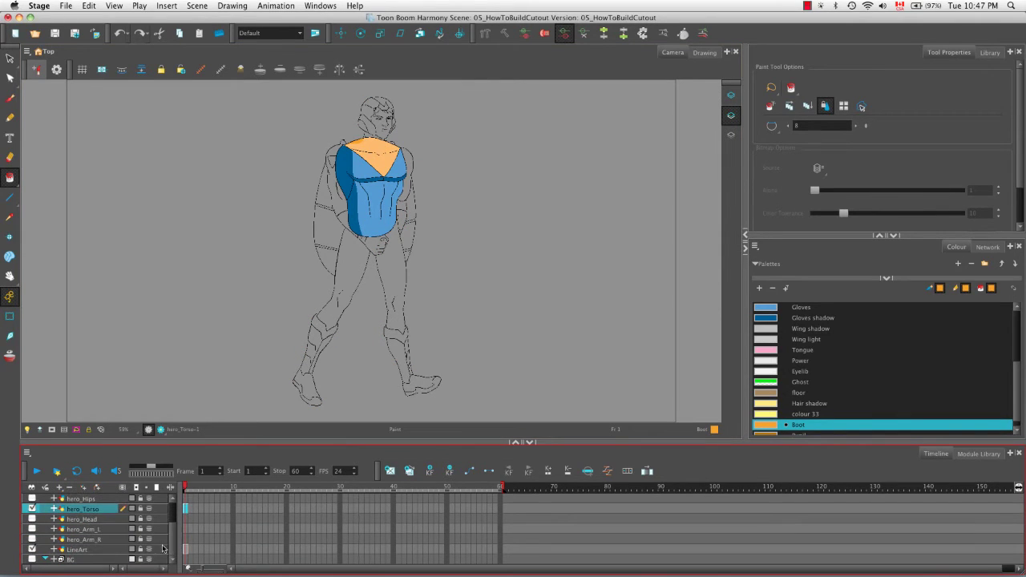
{"action": "left_click", "coordinate": [35, 550]}
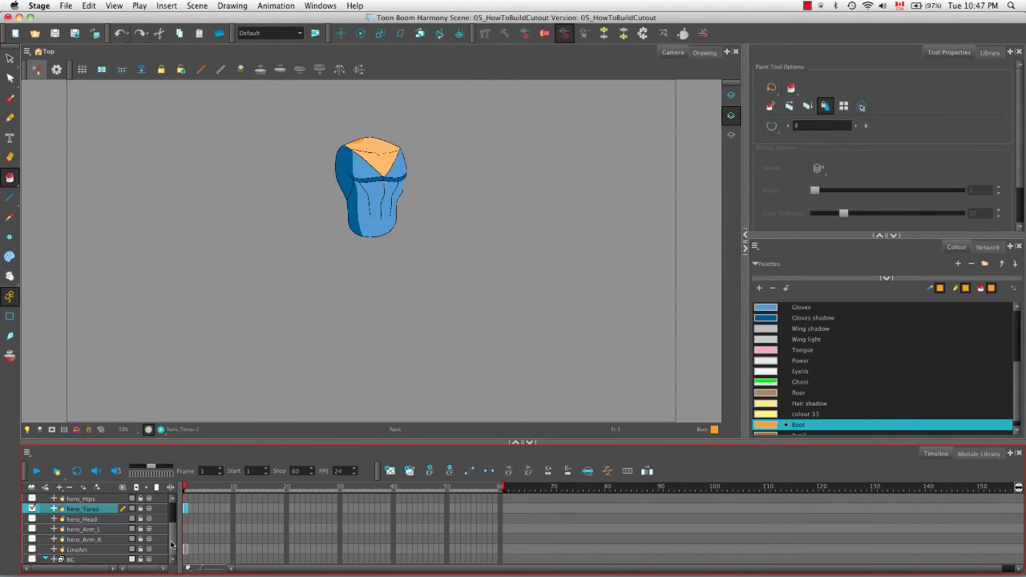
{"action": "scroll", "coordinate": [172, 545], "scroll_direction": "up", "scroll_amount": 3}
{"action": "left_click", "coordinate": [32, 510]}
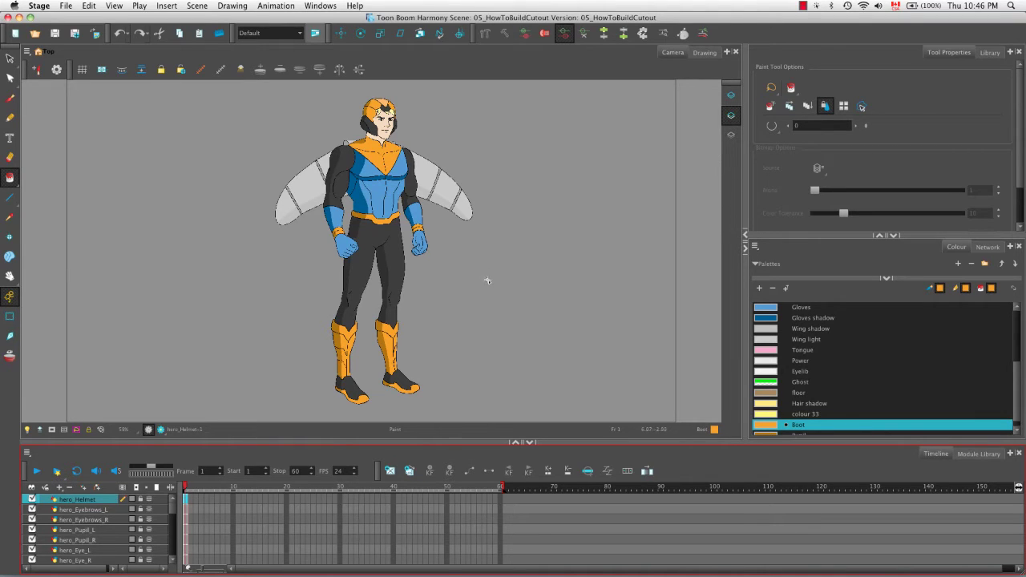
- Select all the hero drawing layers from hero_Helmet to hero_Wing_R and add a parent peg to each one
{"action": "mouse_move", "coordinate": [171, 508]}
{"action": "left_mouse_down"}
{"action": "mouse_move", "coordinate": [177, 534]}
{"action": "mouse_move", "coordinate": [171, 505]}
{"action": "left_mouse_up"}
{"action": "left_click_drag", "start_coordinate": [173, 509], "coordinate": [175, 560]}
{"action": "left_click", "coordinate": [113, 531], "text": "shift"}
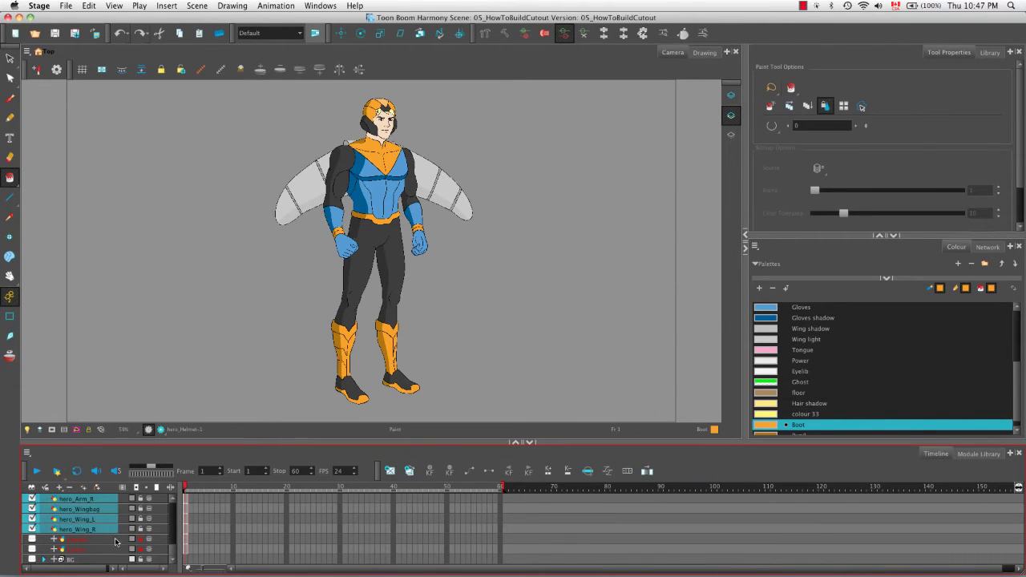
{"action": "left_click", "coordinate": [97, 487]}
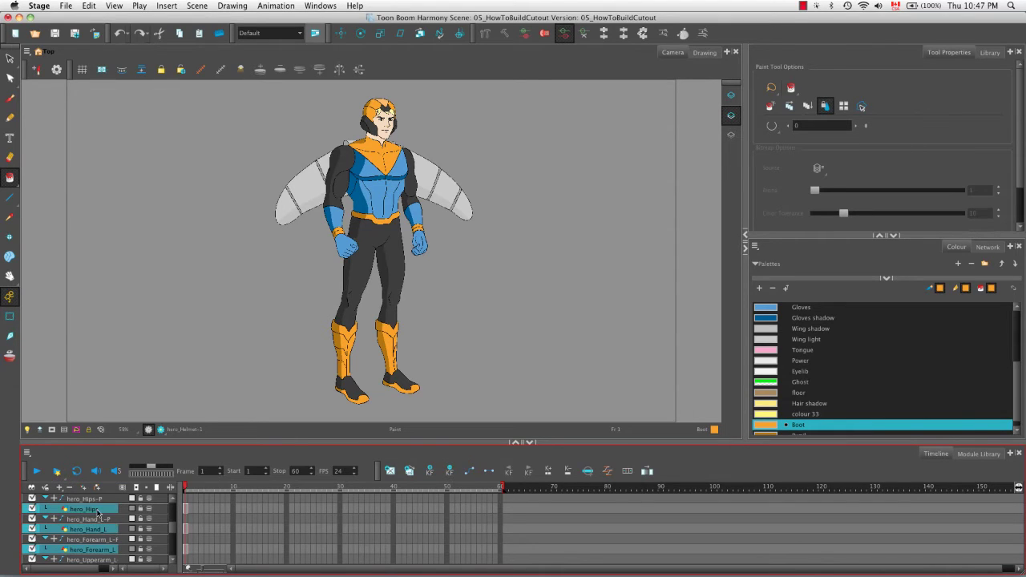
- Collapse all the layers and examine the drawing layer parented under hero_Helmet-P
{"action": "right_click", "coordinate": [117, 525]}
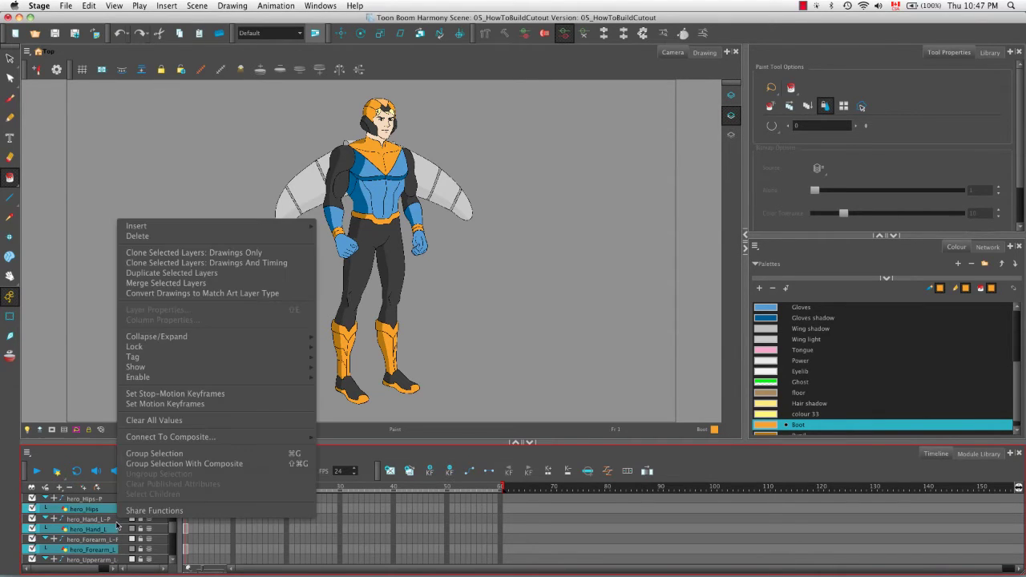
{"action": "mouse_move", "coordinate": [228, 337]}
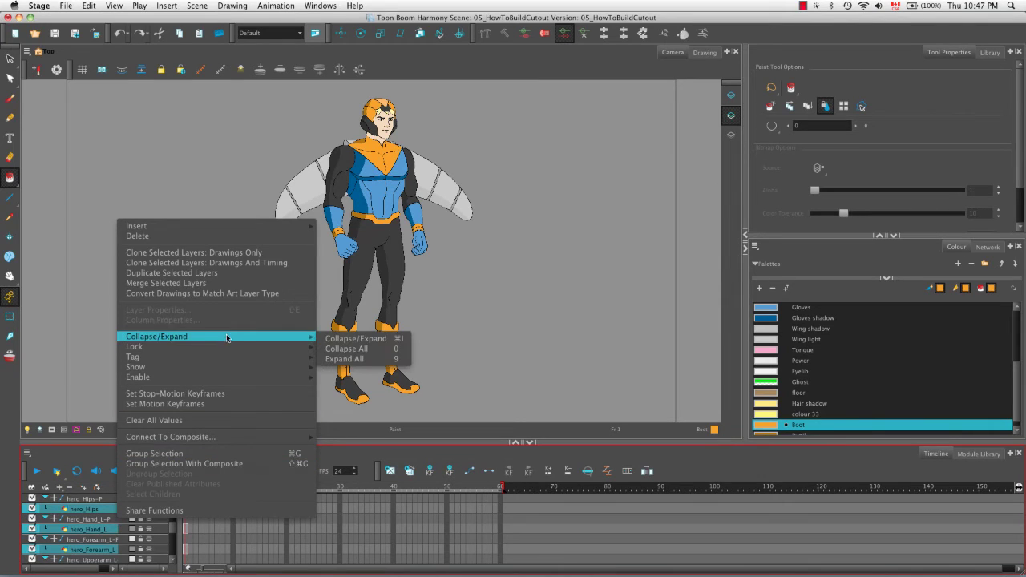
{"action": "left_click", "coordinate": [408, 352]}
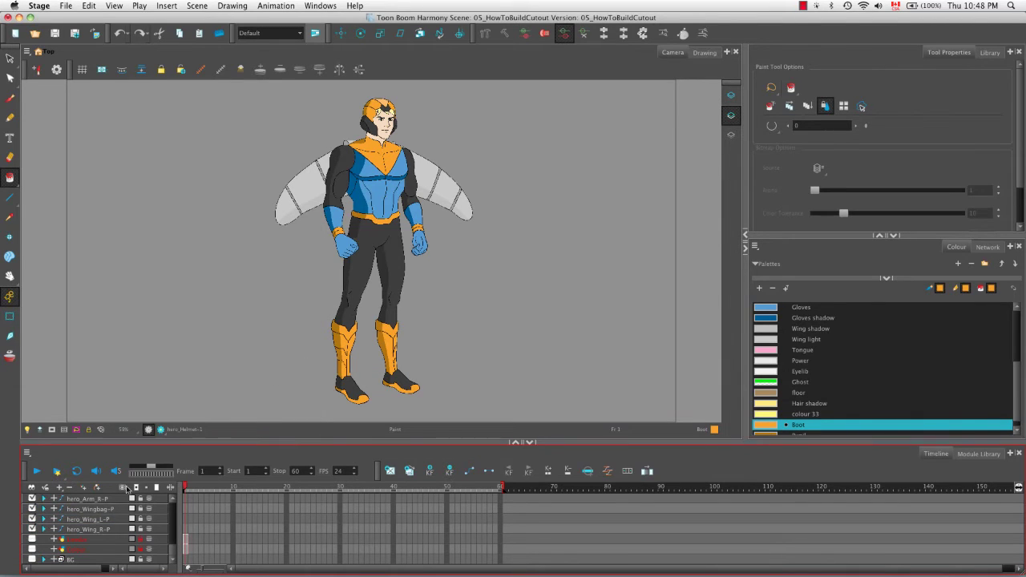
{"action": "left_click_drag", "start_coordinate": [175, 553], "coordinate": [170, 507]}
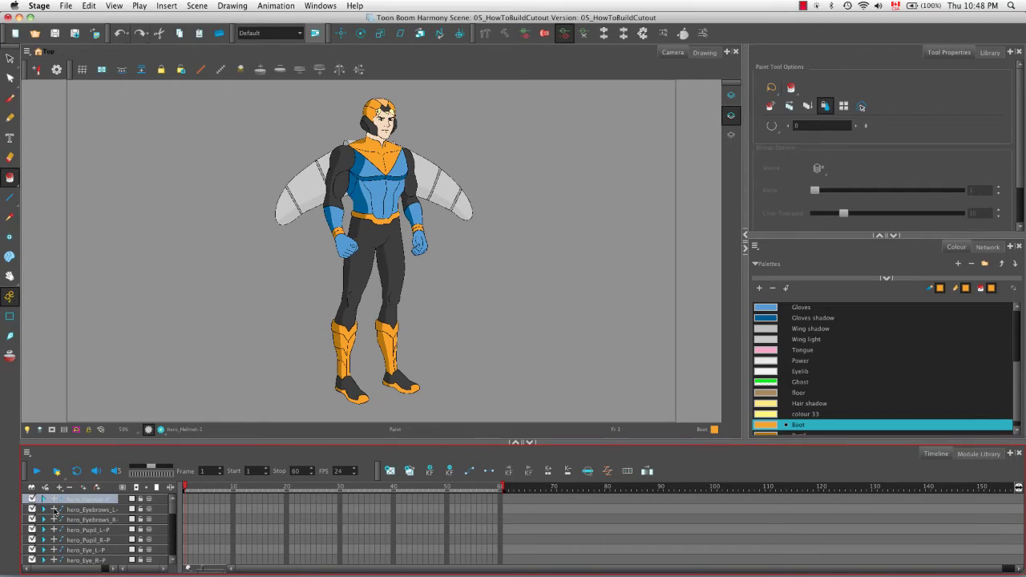
{"action": "left_click", "coordinate": [43, 498]}
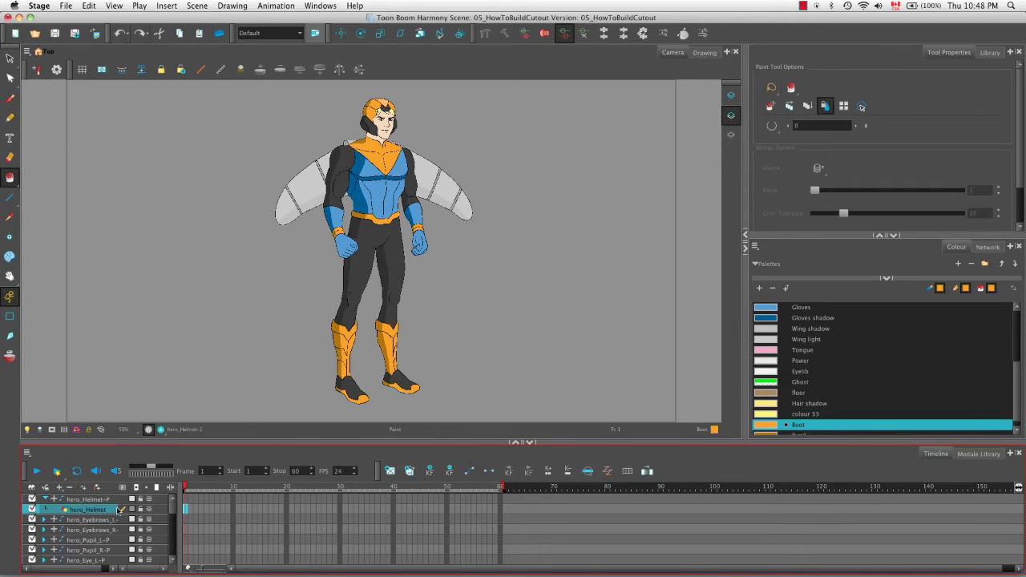
{"action": "left_click", "coordinate": [45, 499]}
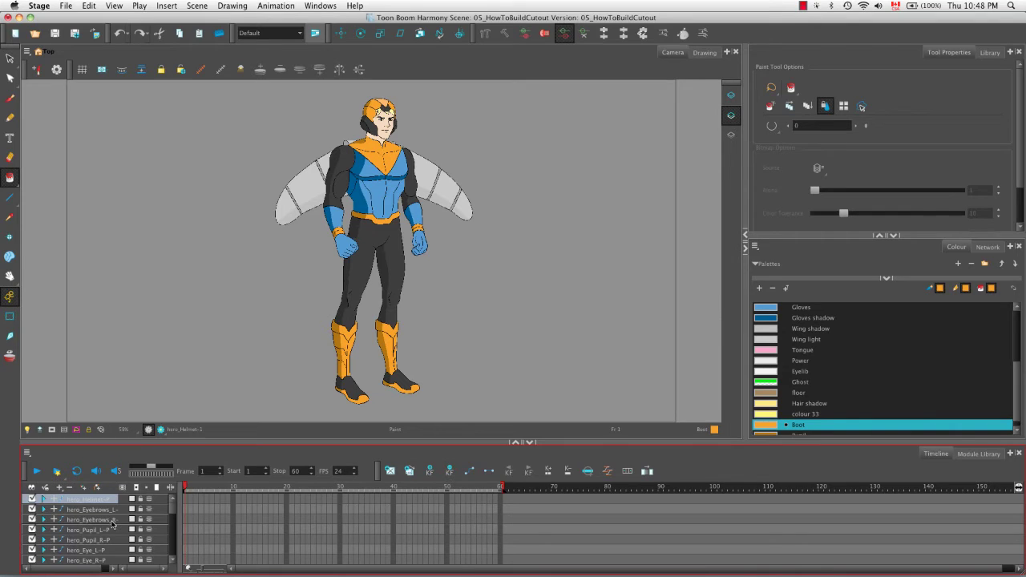
- Parent hero_Leg_R-P to hero_Thigh_R-P and expand the thigh peg to check the hierarchy
{"action": "scroll", "coordinate": [173, 519], "scroll_direction": "down", "scroll_amount": 3}
{"action": "left_click_drag", "start_coordinate": [174, 520], "coordinate": [171, 546]}
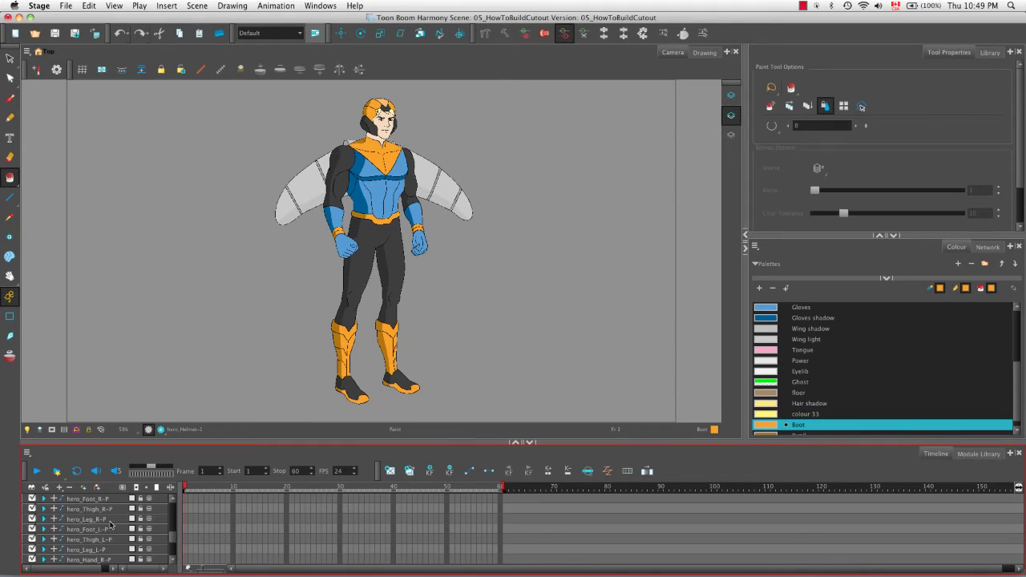
{"action": "left_click", "coordinate": [112, 521]}
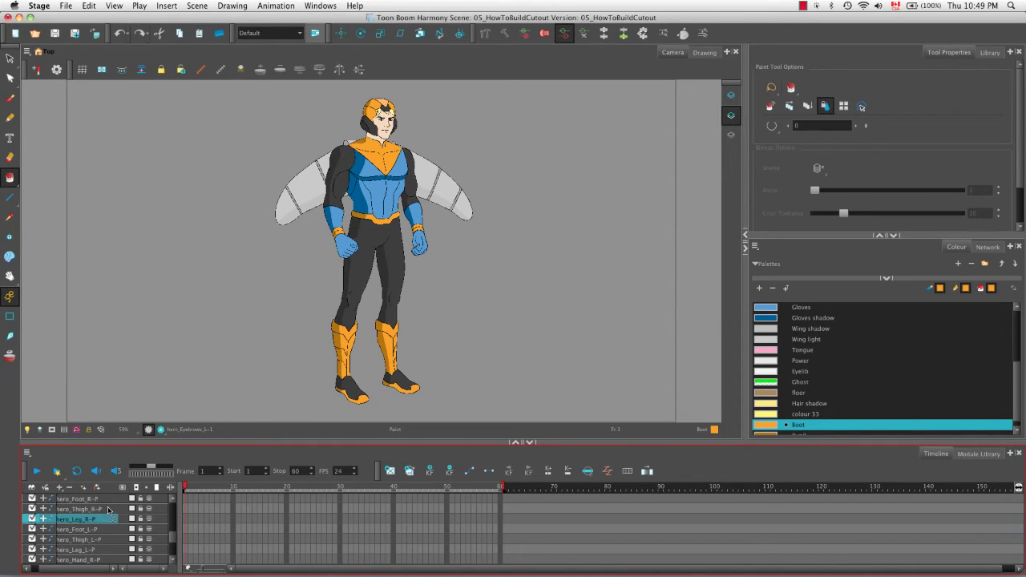
{"action": "left_click_drag", "start_coordinate": [108, 510], "coordinate": [107, 514]}
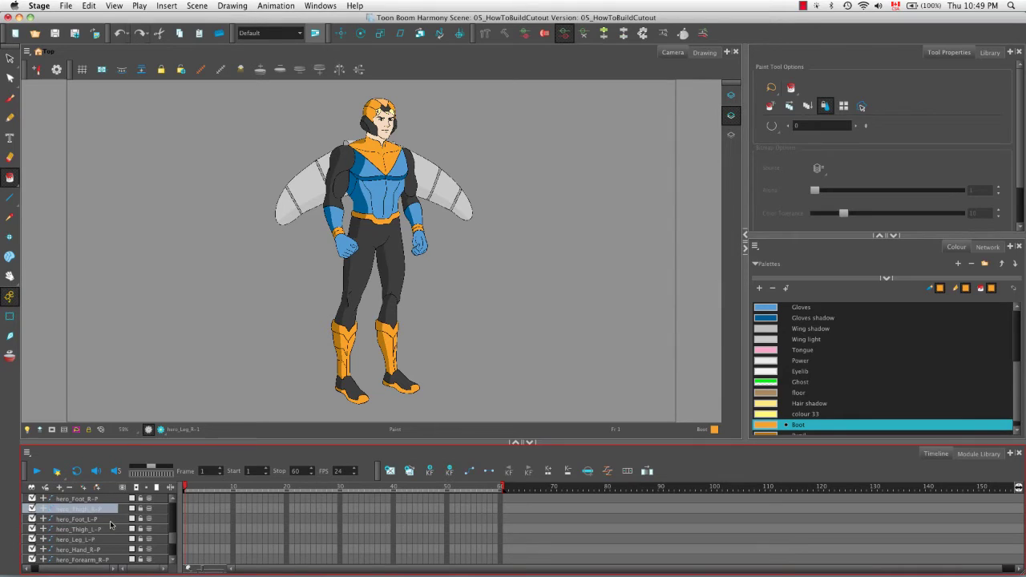
{"action": "left_click", "coordinate": [111, 523]}
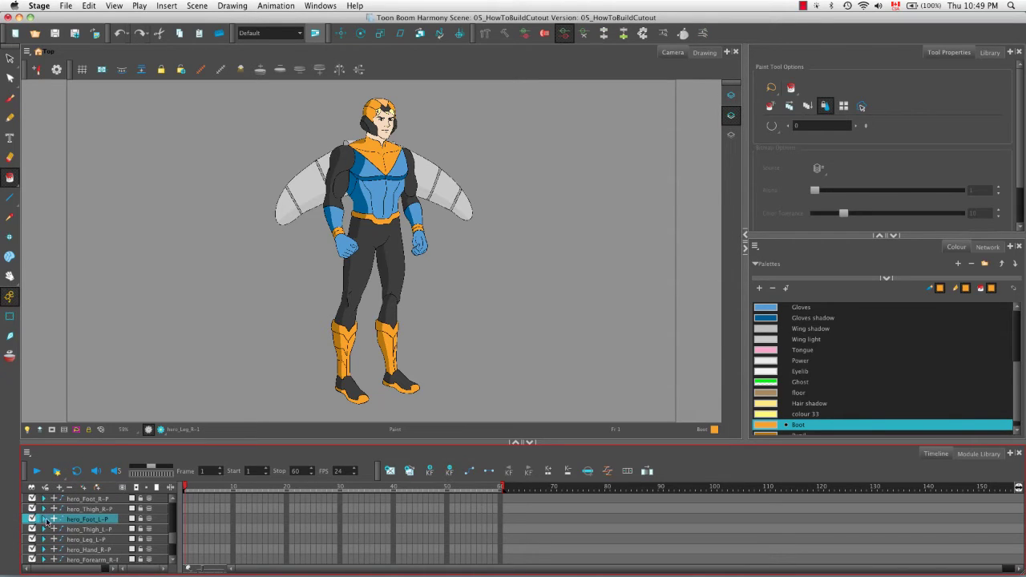
{"action": "left_click", "coordinate": [44, 509]}
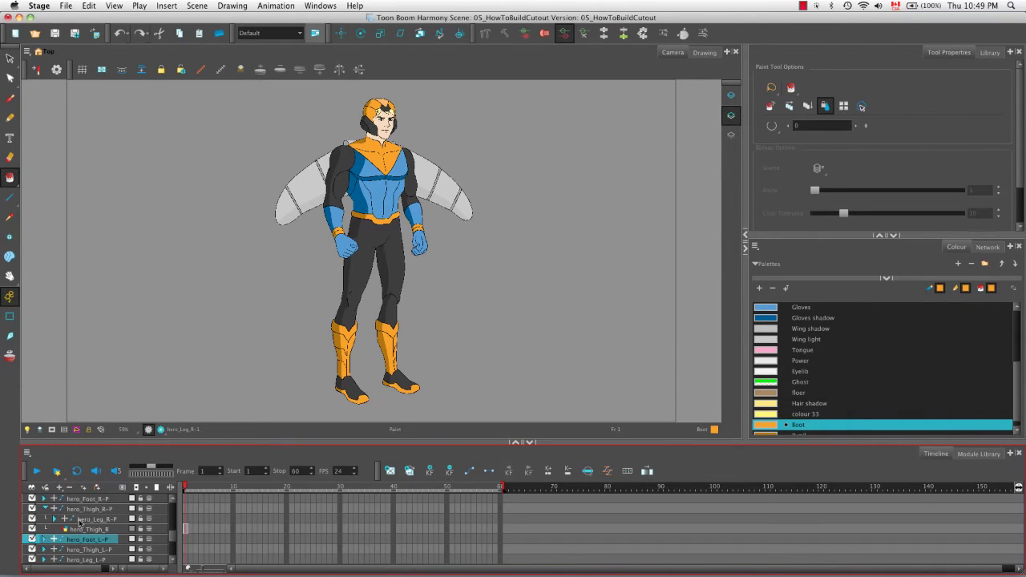
{"action": "left_click", "coordinate": [55, 519]}
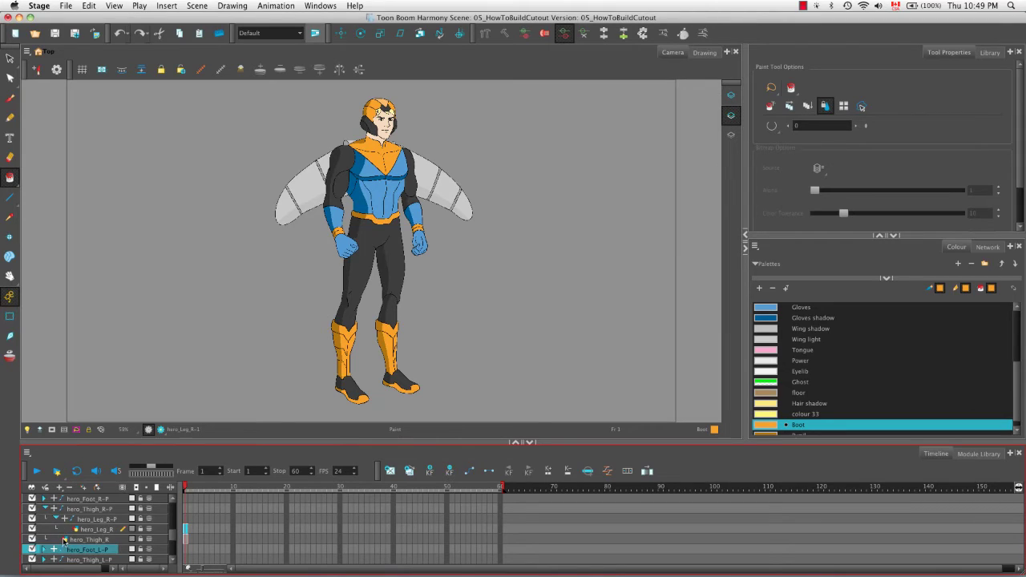
{"action": "left_click", "coordinate": [55, 519]}
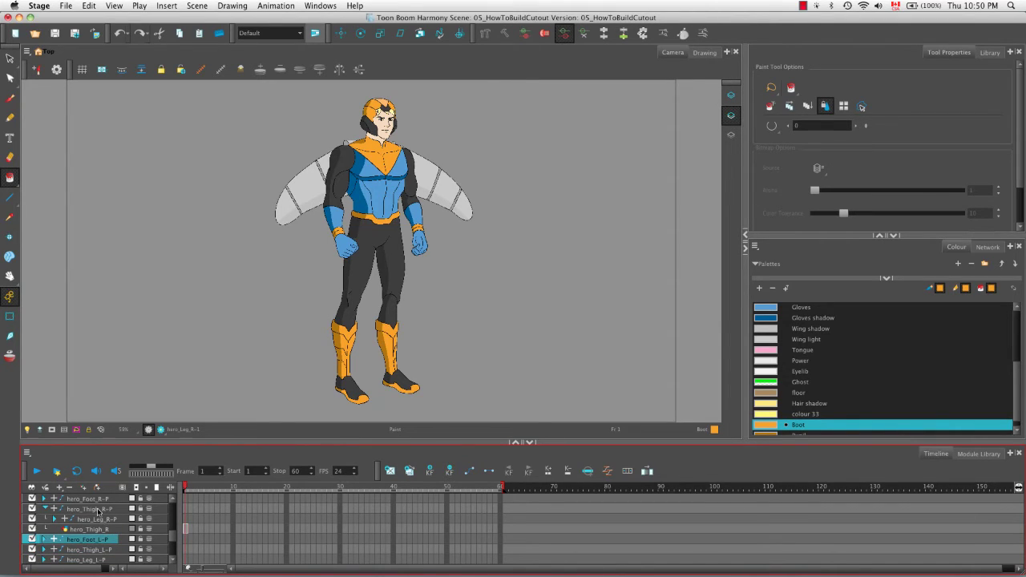
- Parent hero_Foot_R-P to hero_Leg_R-P, expand the nested pegs and select hero_Thigh_R-P
{"action": "left_click", "coordinate": [97, 499]}
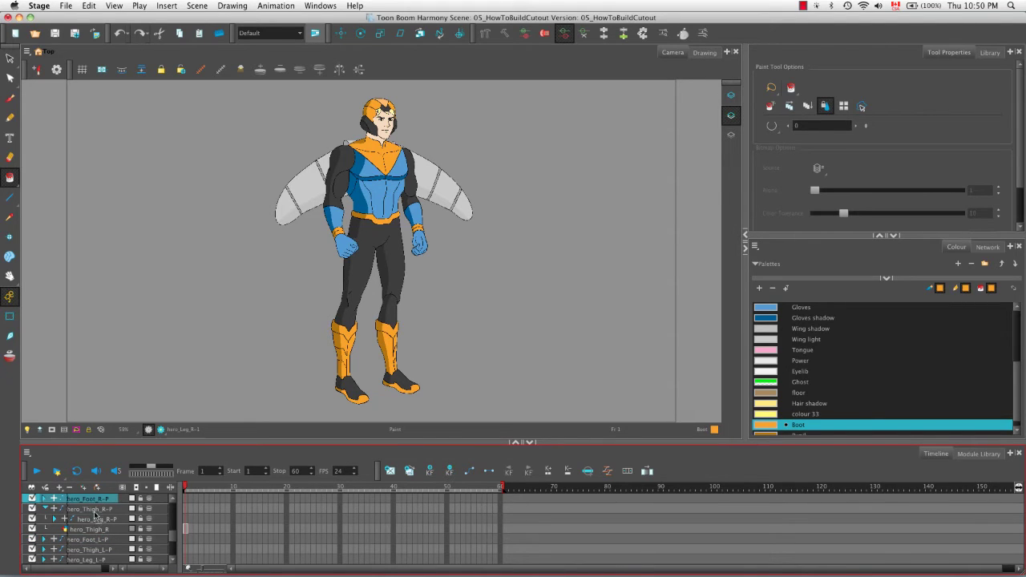
{"action": "left_click_drag", "start_coordinate": [96, 522], "coordinate": [56, 513]}
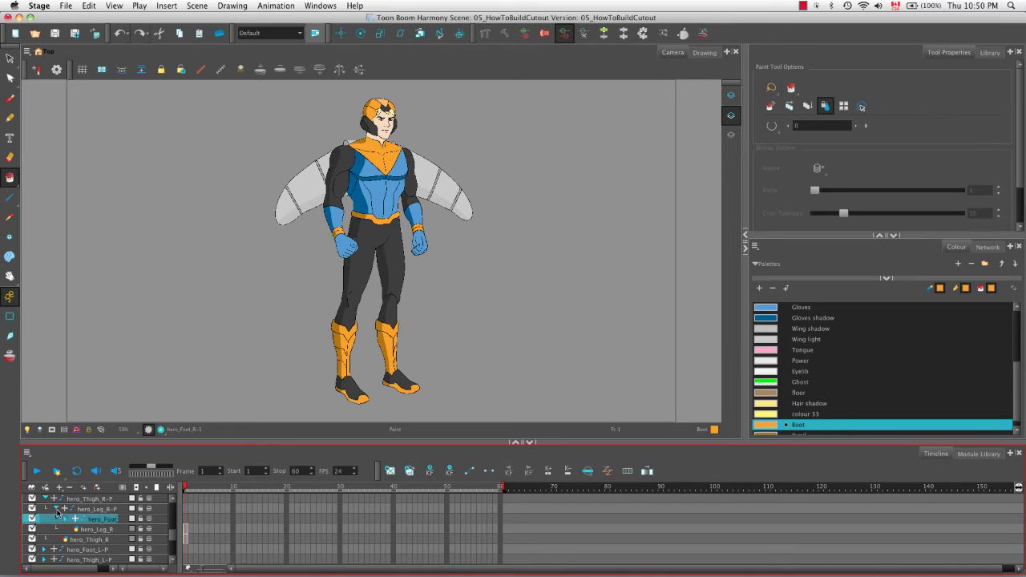
{"action": "left_click", "coordinate": [66, 519]}
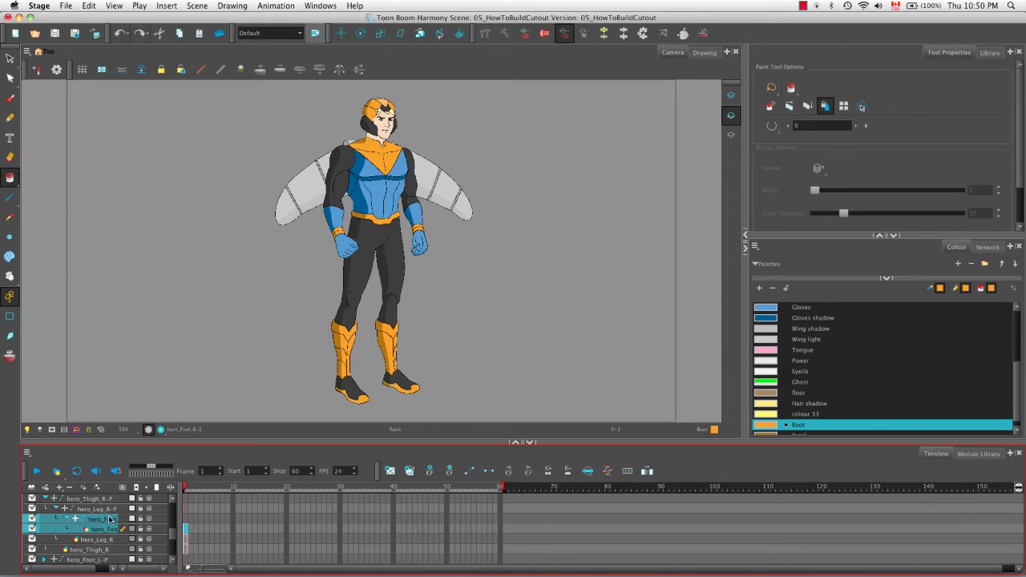
{"action": "left_click", "coordinate": [122, 501]}
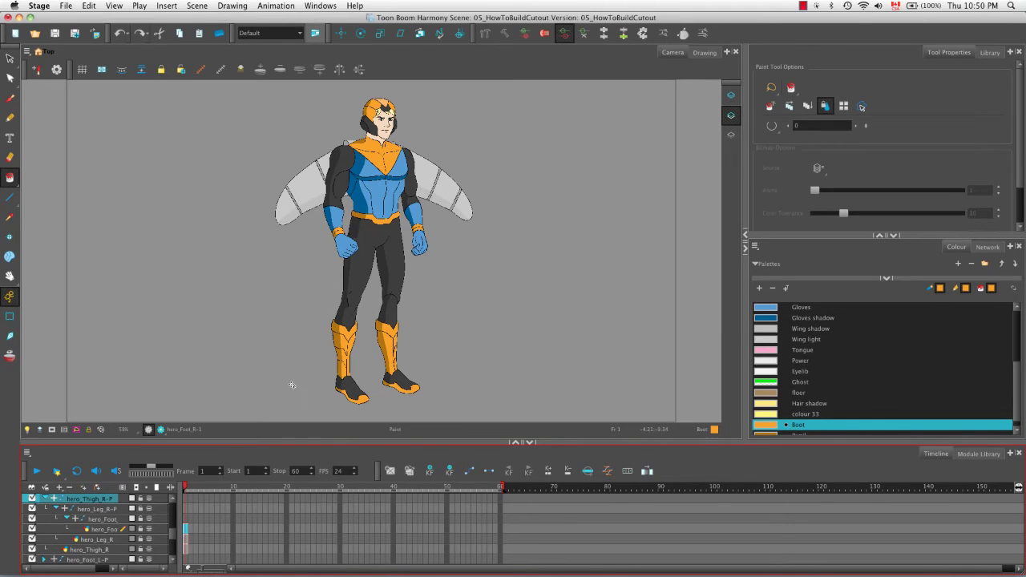
- Examine the position, rotation and scale parameters of hero_Foot_R-P, and fold them away again
{"action": "left_click", "coordinate": [75, 520]}
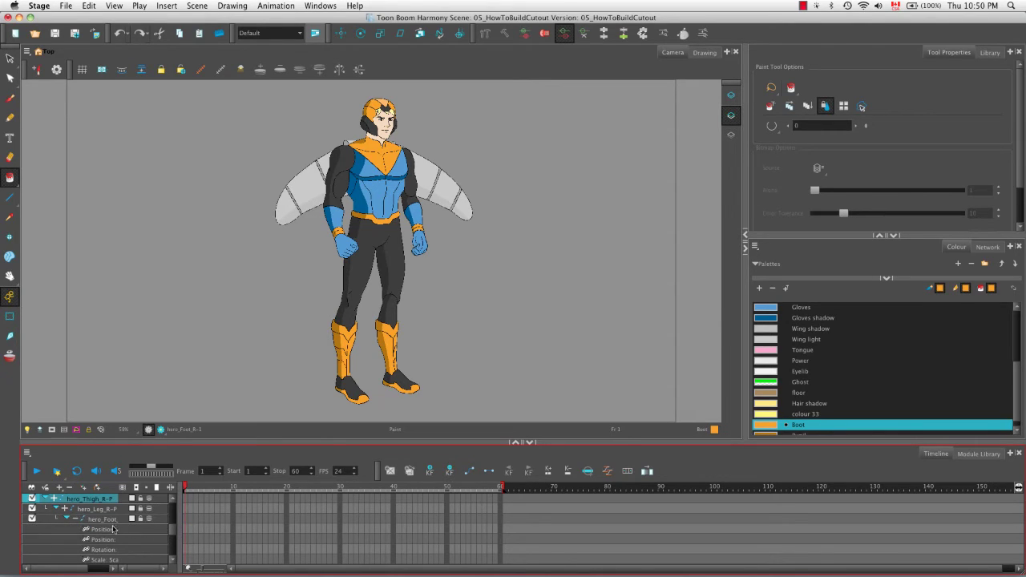
{"action": "scroll", "coordinate": [170, 535], "scroll_direction": "down", "scroll_amount": 2}
{"action": "scroll", "coordinate": [170, 536], "scroll_direction": "up", "scroll_amount": 3}
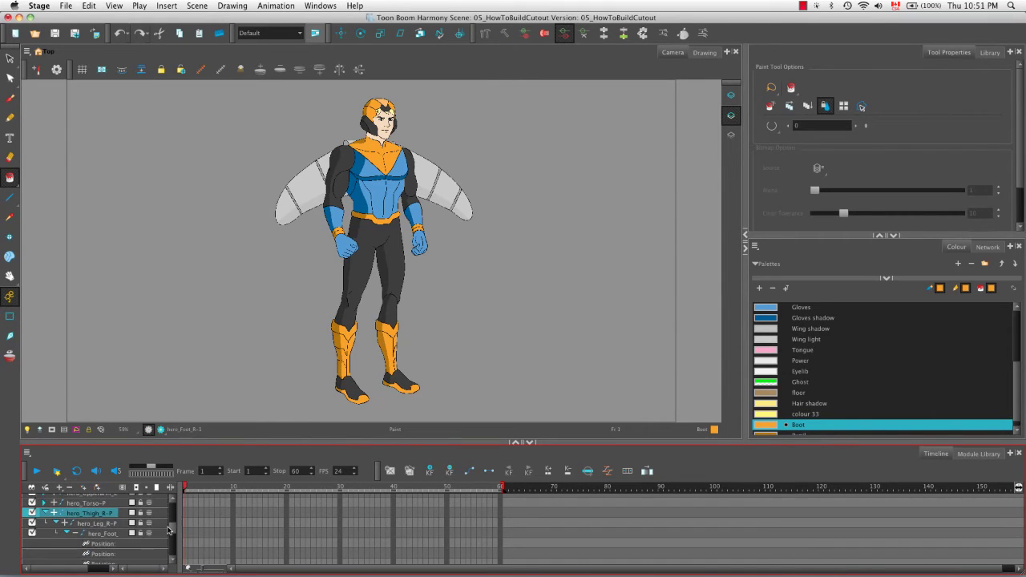
{"action": "left_click_drag", "start_coordinate": [83, 570], "coordinate": [103, 571]}
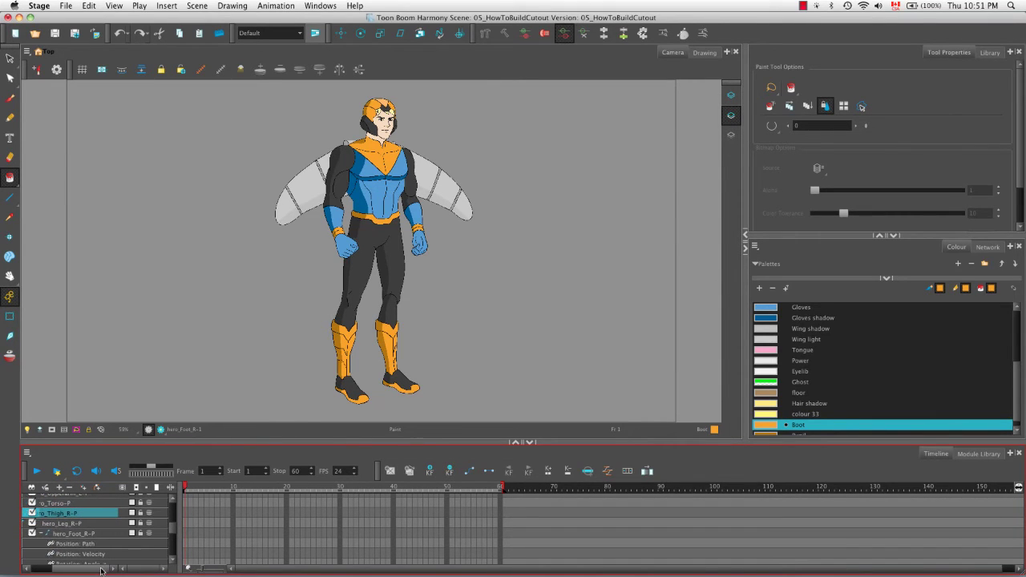
{"action": "scroll", "coordinate": [171, 534], "scroll_direction": "down", "scroll_amount": 3}
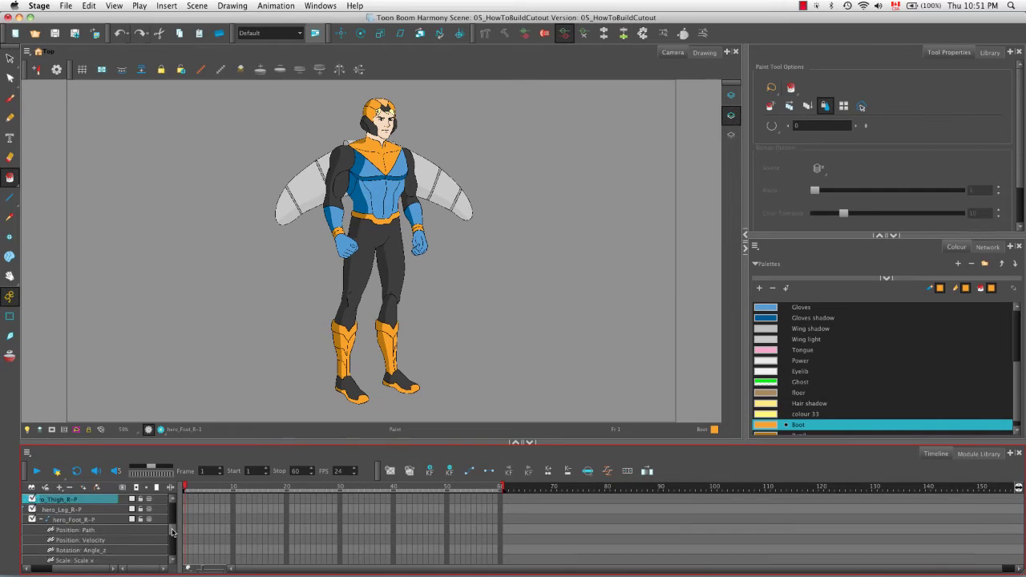
{"action": "scroll", "coordinate": [171, 532], "scroll_direction": "up", "scroll_amount": 2}
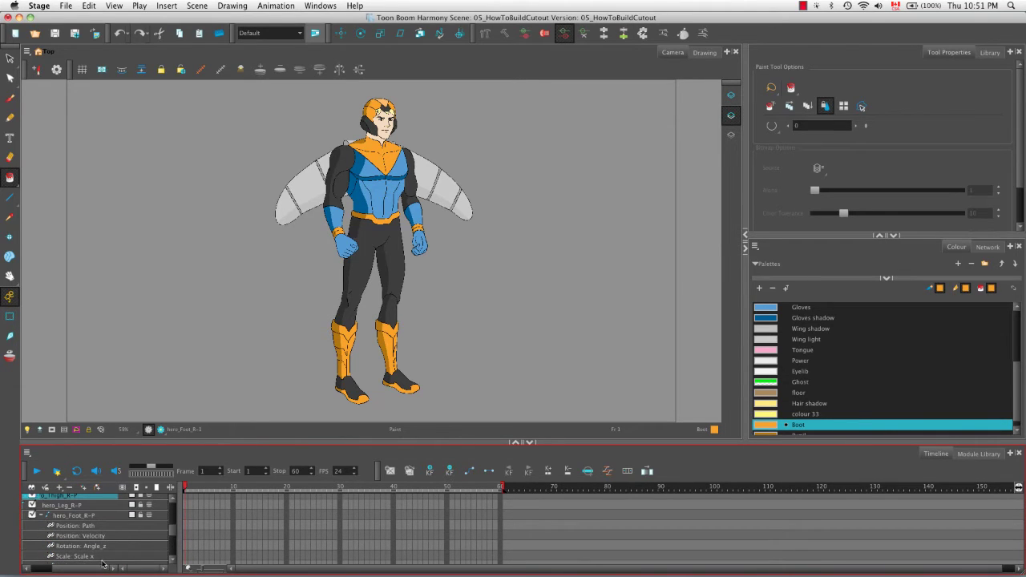
{"action": "left_click", "coordinate": [44, 516]}
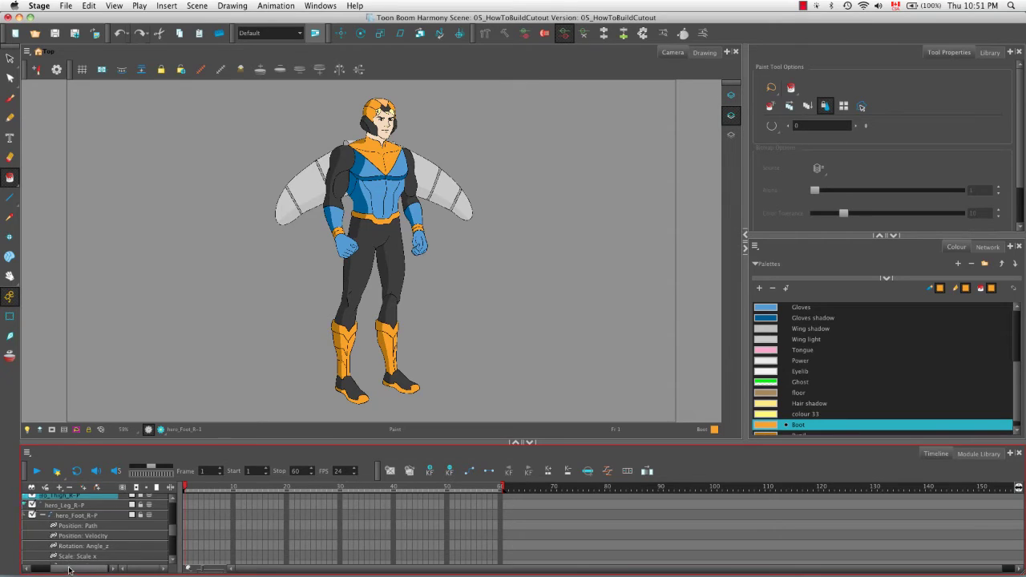
{"action": "left_click", "coordinate": [76, 517]}
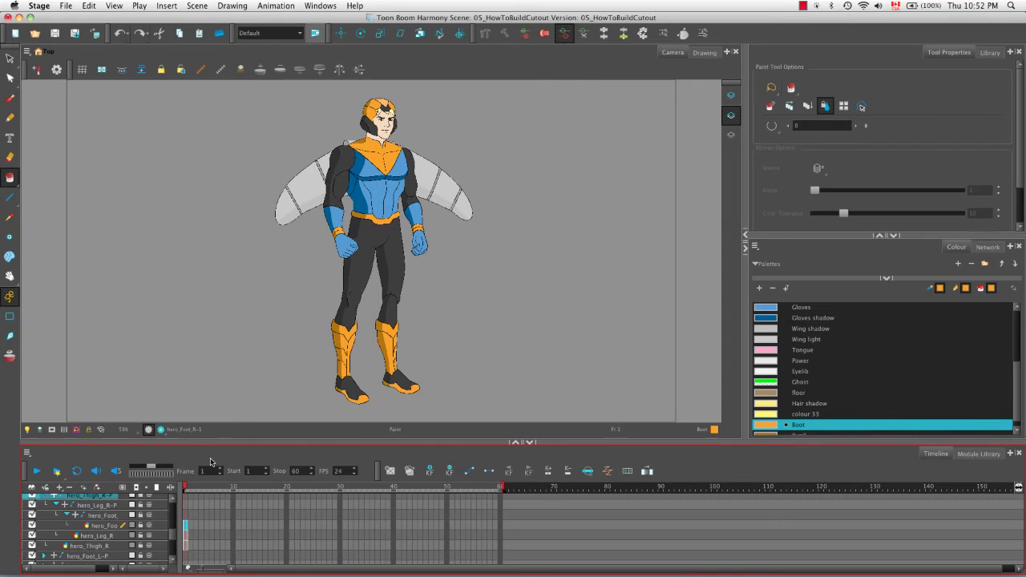
- Undo the right leg's peg parenting and the pegs added to the hero layers
{"action": "key", "text": "super+z"}
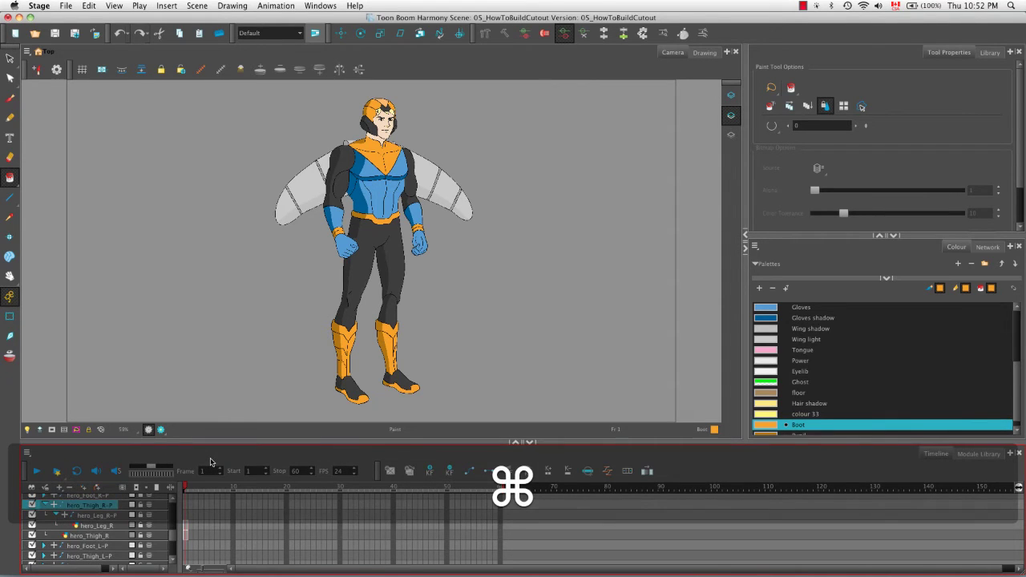
{"action": "key", "text": "super+z"}
{"action": "key", "text": "super+z"}
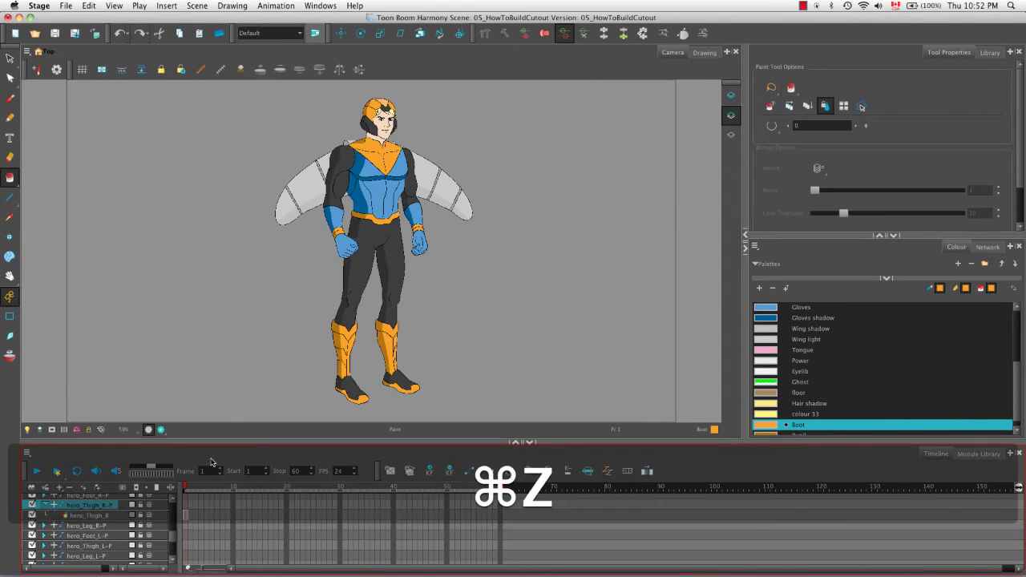
{"action": "key", "text": "super+z"}
{"action": "left_click_drag", "start_coordinate": [170, 542], "coordinate": [171, 510]}
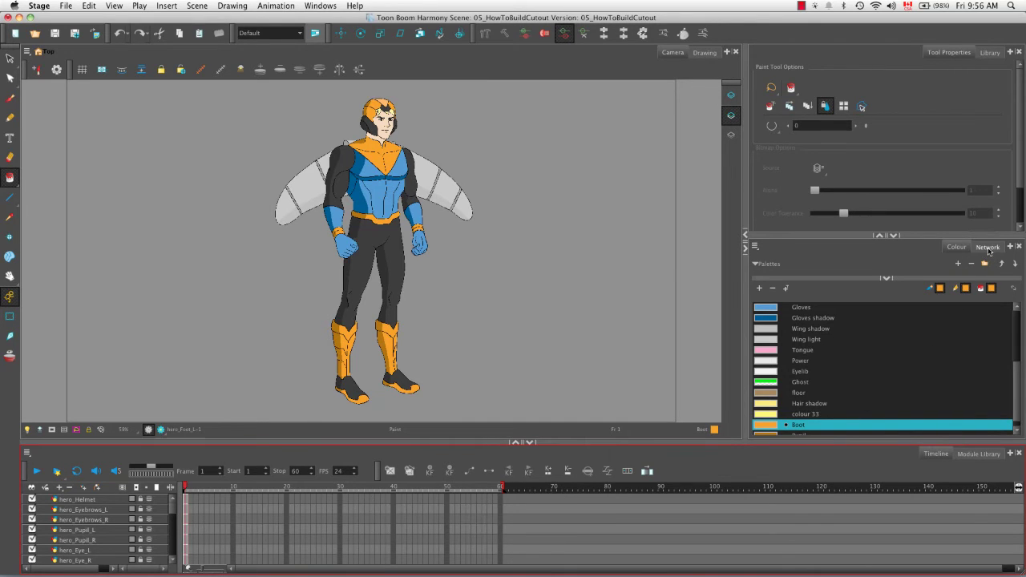
- Display the Network view and collapse the Tool Properties area above it to enlarge the node graph
{"action": "left_click", "coordinate": [990, 251]}
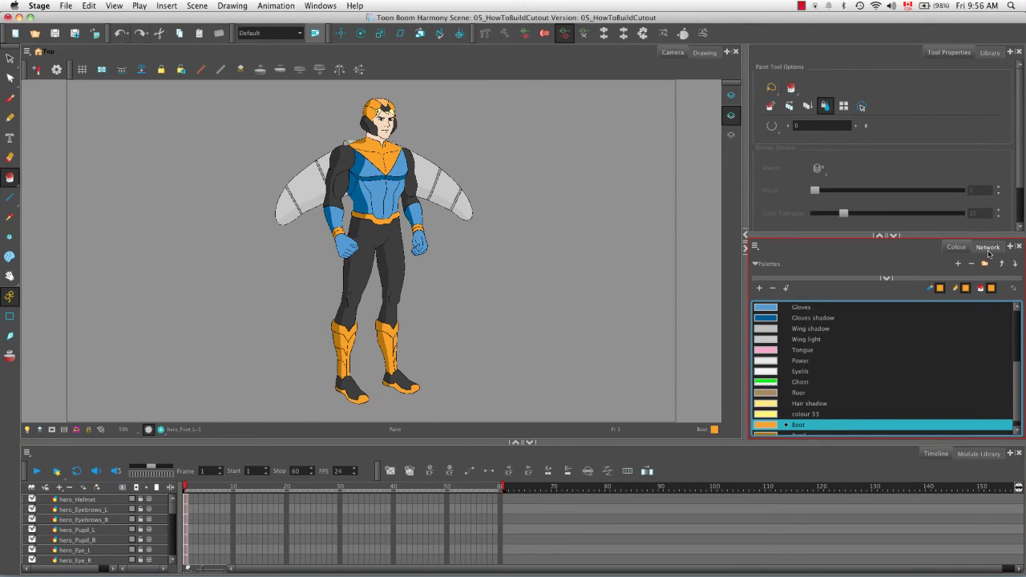
{"action": "left_click", "coordinate": [989, 248]}
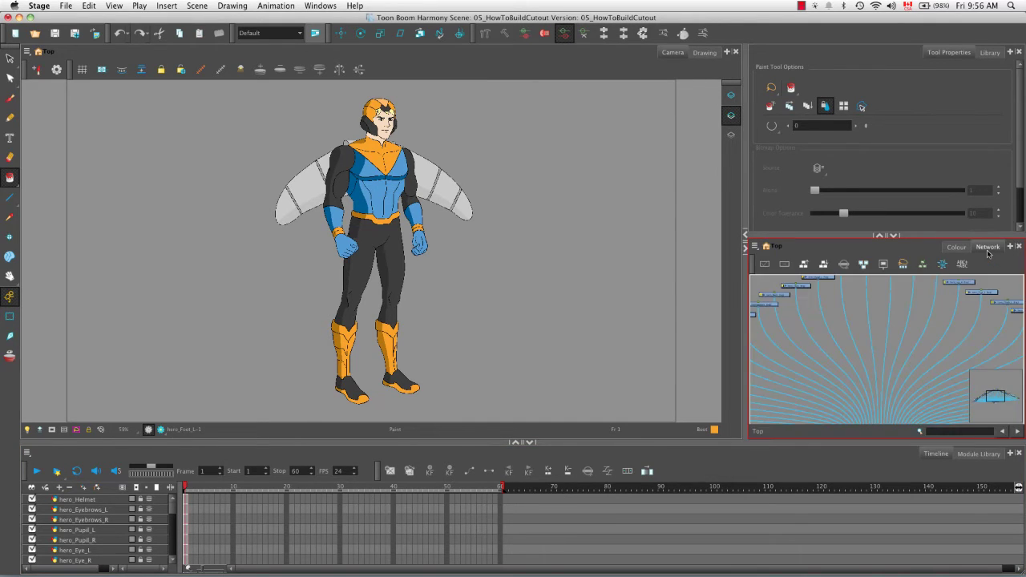
{"action": "left_click", "coordinate": [880, 236]}
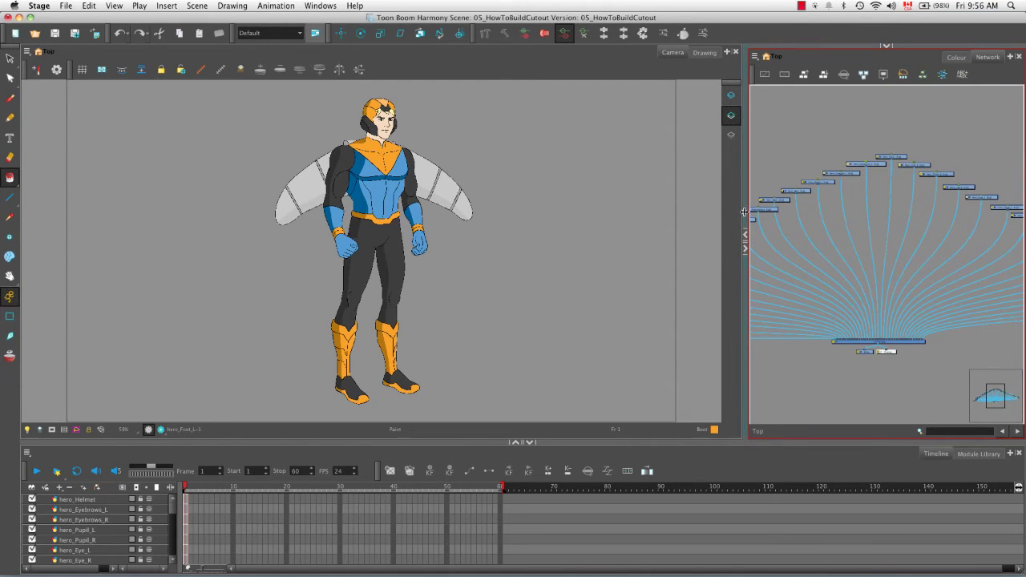
- Widen the Network view by narrowing the Camera view beside it
{"action": "left_click_drag", "start_coordinate": [745, 211], "coordinate": [552, 221]}
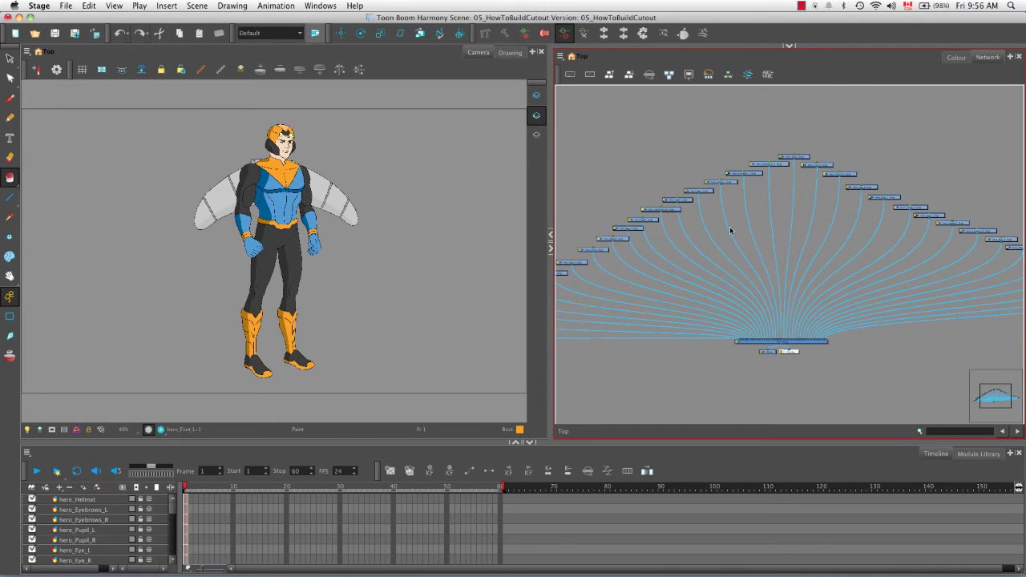
{"action": "left_click_drag", "start_coordinate": [587, 106], "coordinate": [667, 166]}
{"action": "left_click_drag", "start_coordinate": [663, 215], "coordinate": [754, 338]}
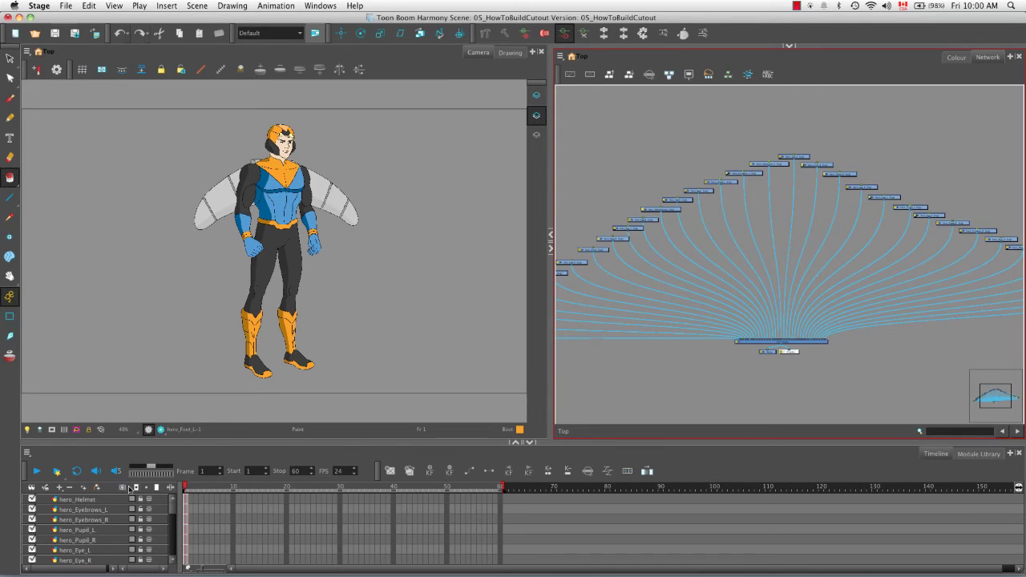
- Examine the disabled red nodes, including Colour and BG, beside hero_Wing_R in the network, and return to an overview of the whole graph
{"action": "left_click_drag", "start_coordinate": [174, 517], "coordinate": [173, 564]}
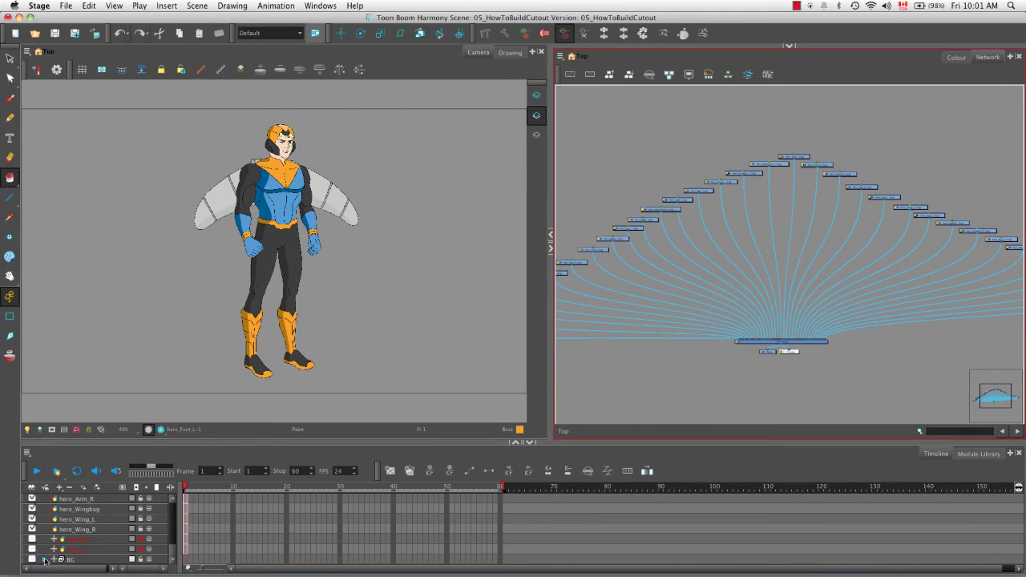
{"action": "key", "text": "space"}
{"action": "left_click_drag", "start_coordinate": [916, 360], "coordinate": [784, 360]}
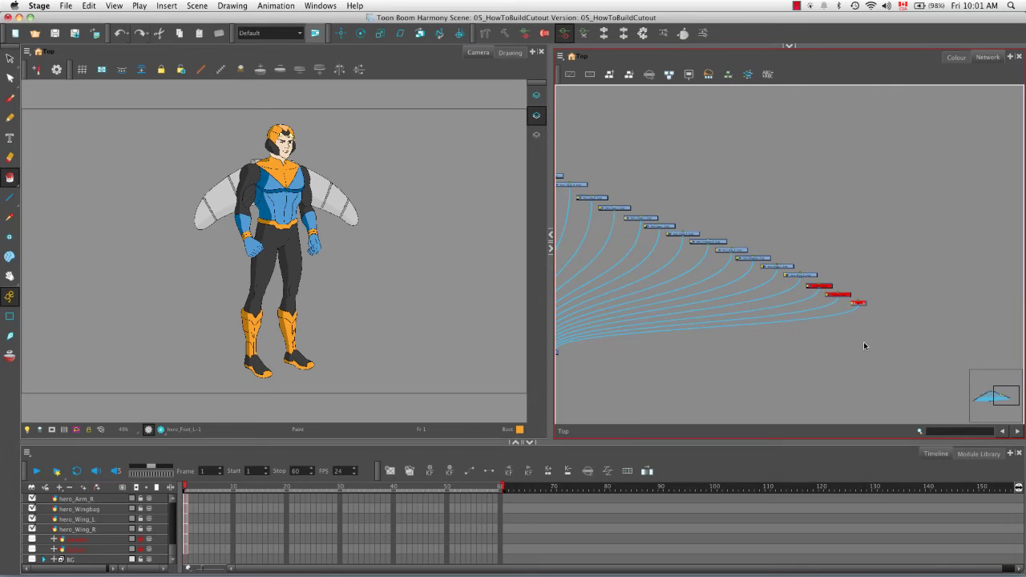
{"action": "key", "text": "2"}
{"action": "key", "text": "2"}
{"action": "key", "text": "2"}
{"action": "key", "text": "2"}
{"action": "key", "text": "space"}
{"action": "left_click_drag", "start_coordinate": [872, 381], "coordinate": [778, 332]}
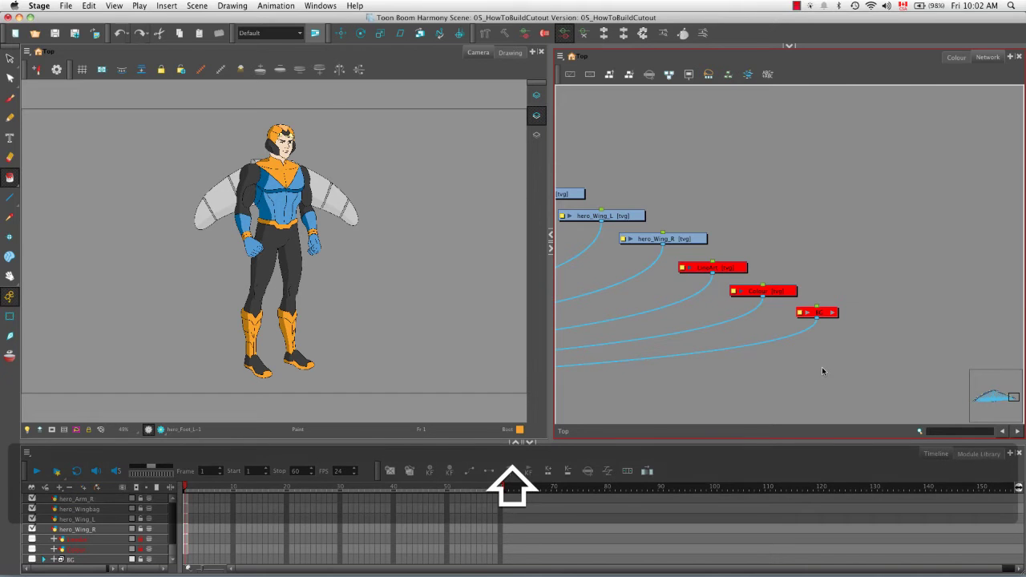
{"action": "key", "text": "shift+m"}
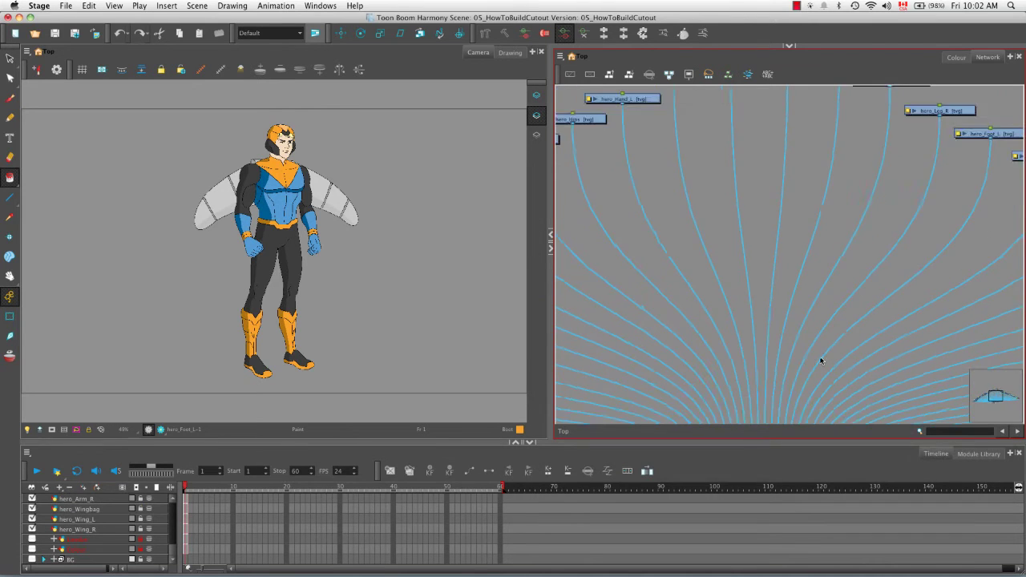
{"action": "key", "text": "1"}
{"action": "key", "text": "1"}
{"action": "key", "text": "1"}
{"action": "key", "text": "1"}
{"action": "key", "text": "1"}
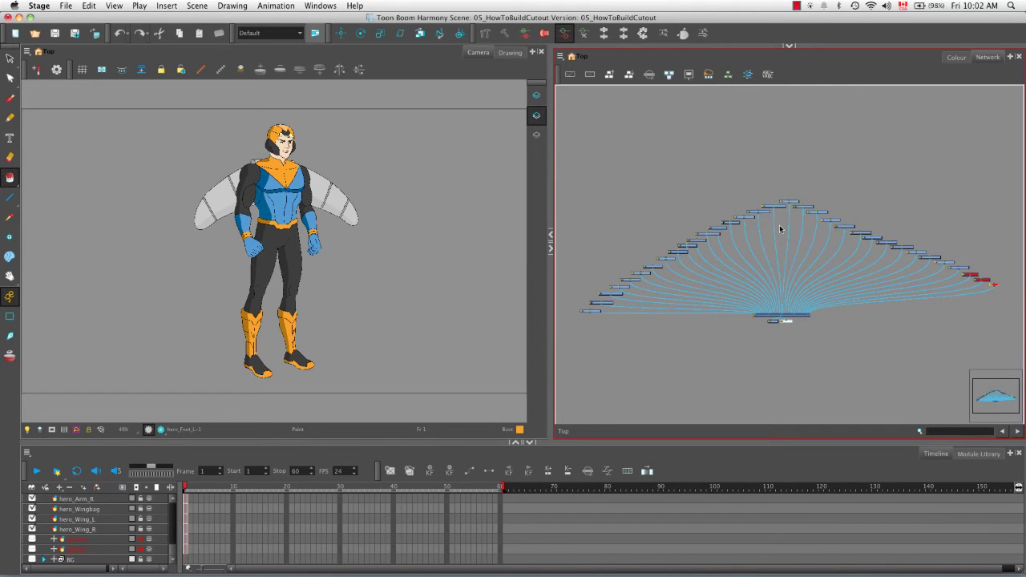
- Insert a parent peg above every hero drawing node in the network, excluding the disabled red nodes
{"action": "left_click_drag", "start_coordinate": [567, 111], "coordinate": [957, 316]}
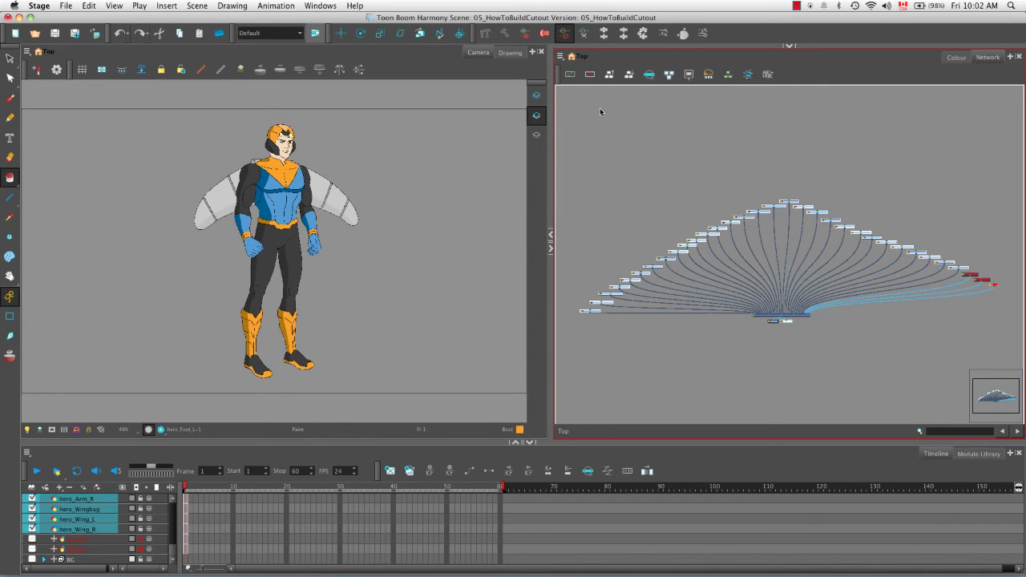
{"action": "left_click", "coordinate": [560, 57]}
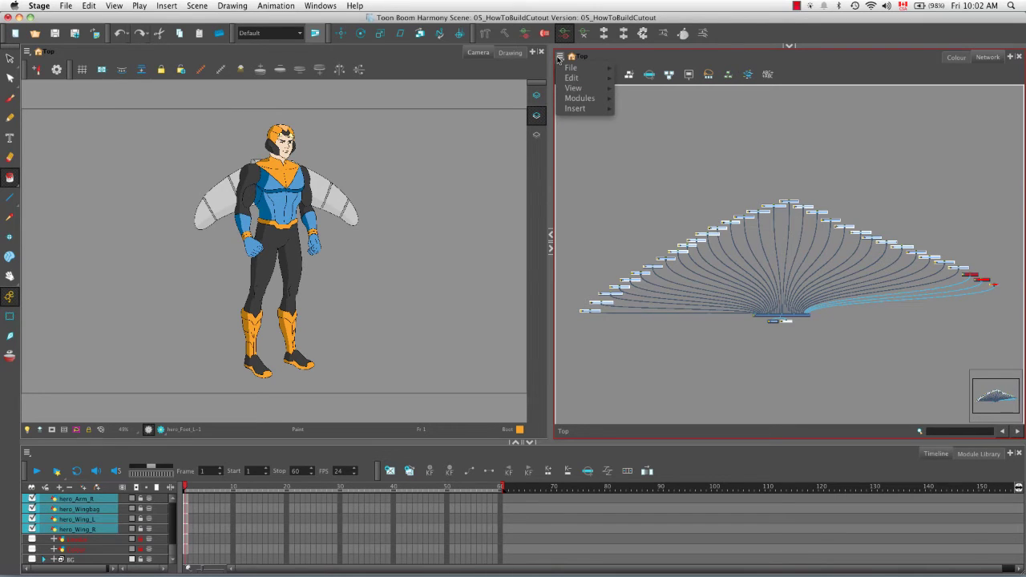
{"action": "left_click", "coordinate": [572, 88]}
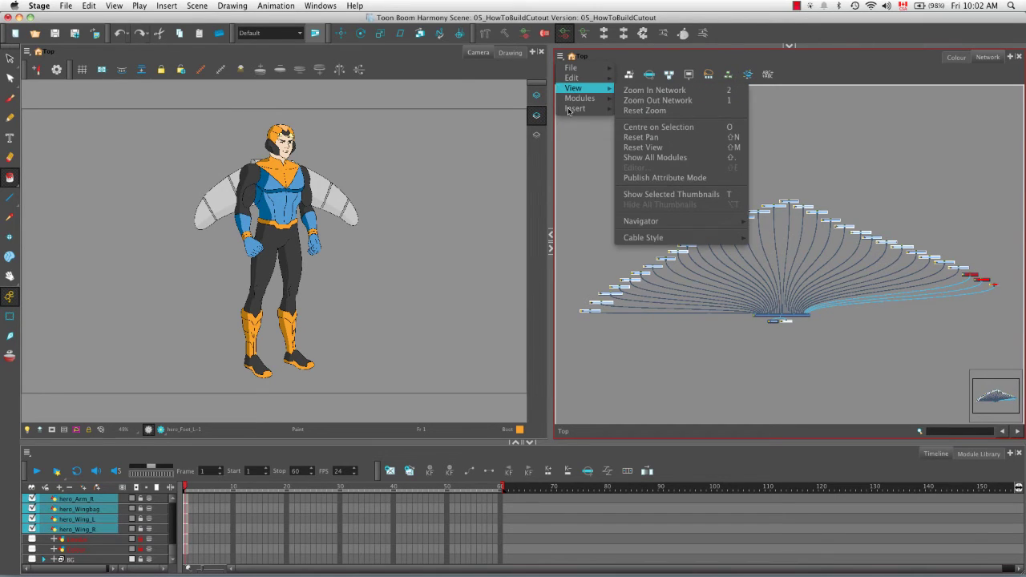
{"action": "mouse_move", "coordinate": [568, 110]}
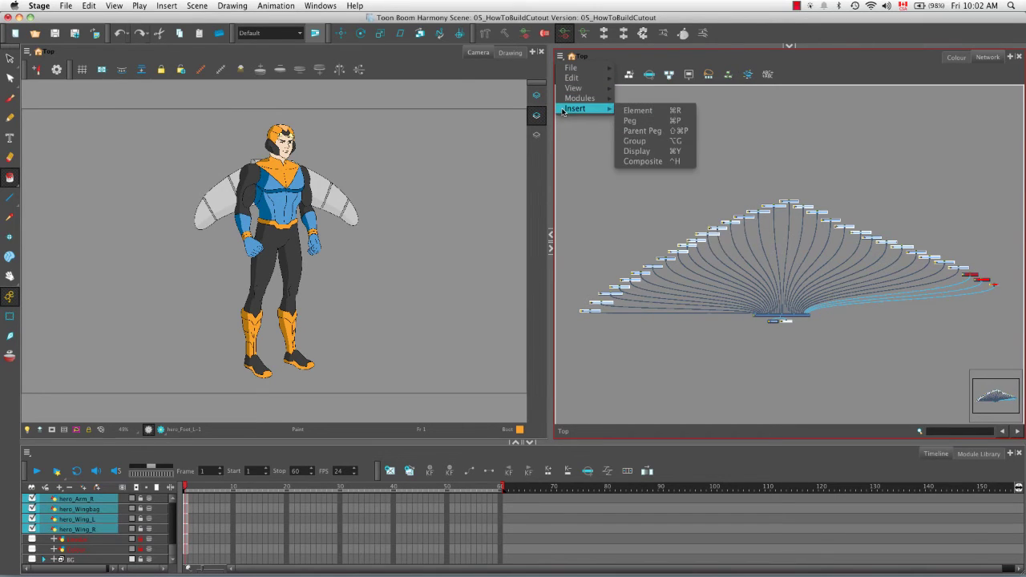
{"action": "left_click", "coordinate": [689, 131]}
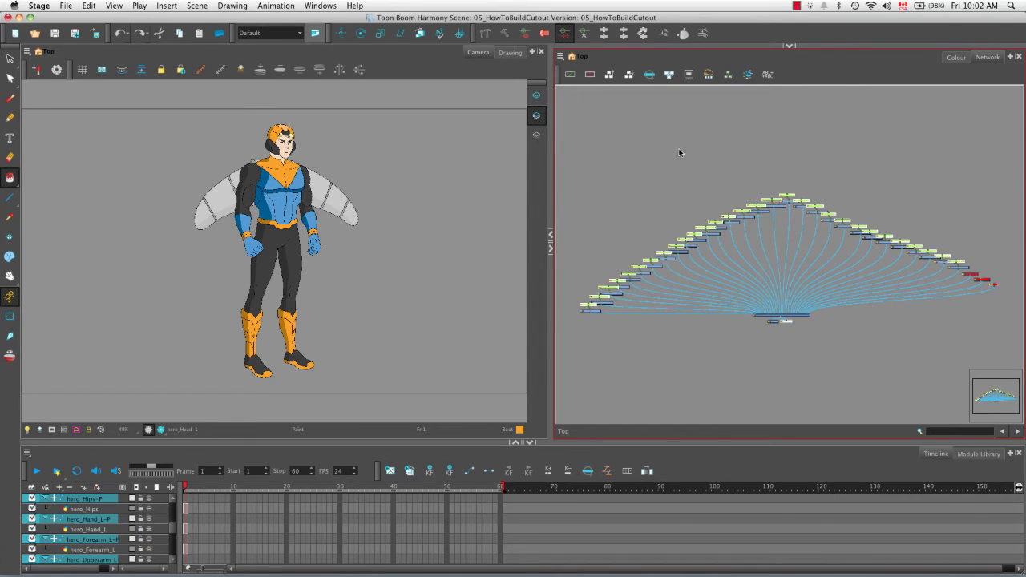
{"action": "left_click", "coordinate": [680, 152]}
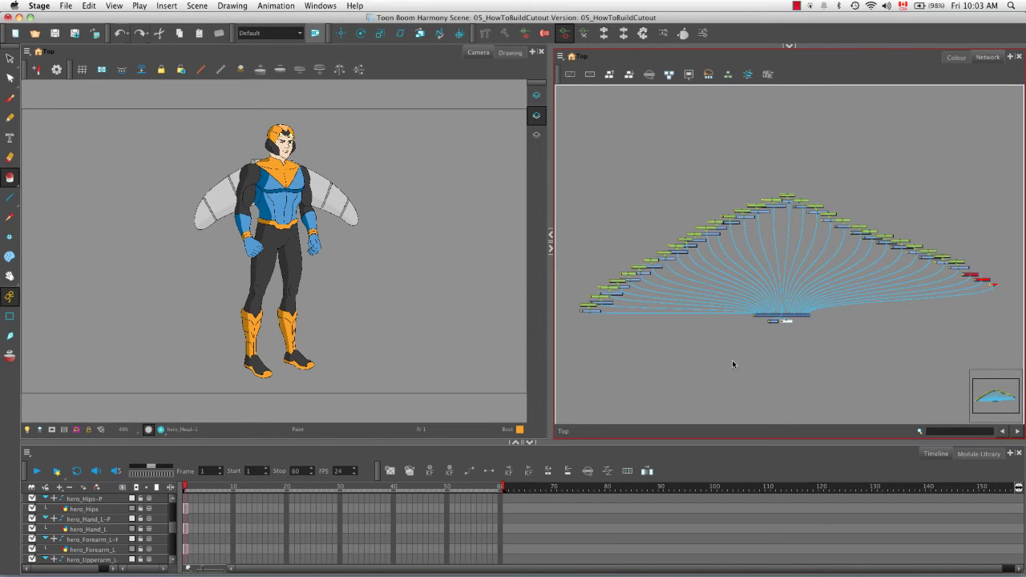
- Examine the pegs connected above the left arm, torso and right leg drawing nodes
{"action": "key", "text": "space"}
{"action": "left_click_drag", "start_coordinate": [727, 356], "coordinate": [731, 206]}
{"action": "key", "text": "2"}
{"action": "key", "text": "2"}
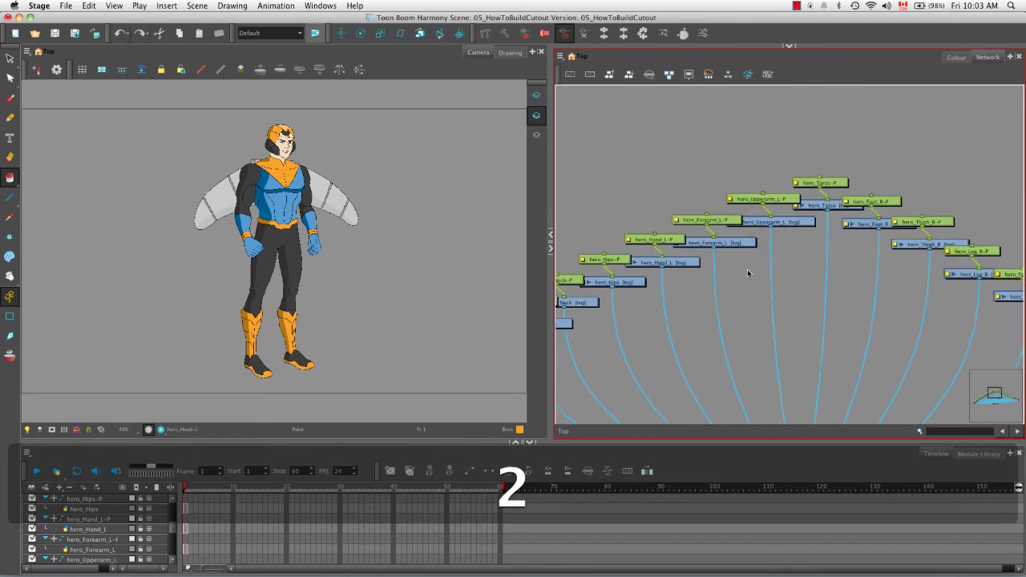
{"action": "key", "text": "space"}
{"action": "left_click_drag", "start_coordinate": [718, 231], "coordinate": [771, 268]}
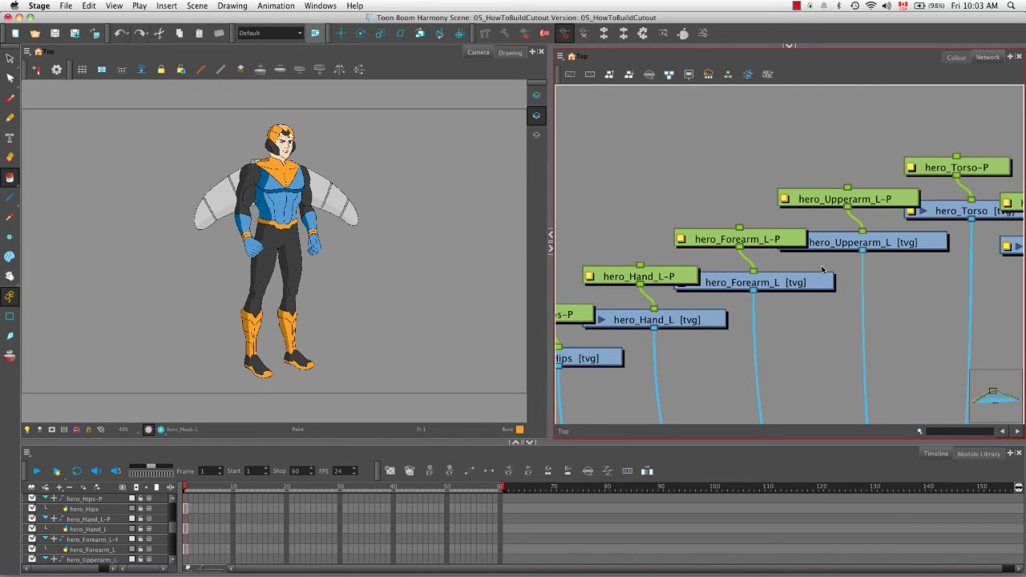
{"action": "left_click_drag", "start_coordinate": [906, 284], "coordinate": [816, 307]}
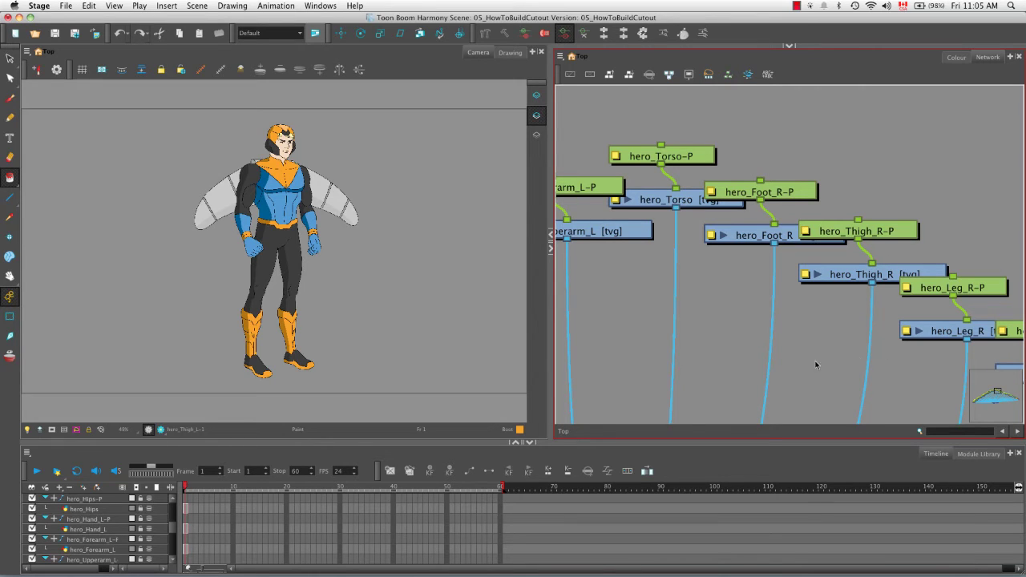
{"action": "left_click_drag", "start_coordinate": [812, 327], "coordinate": [743, 319]}
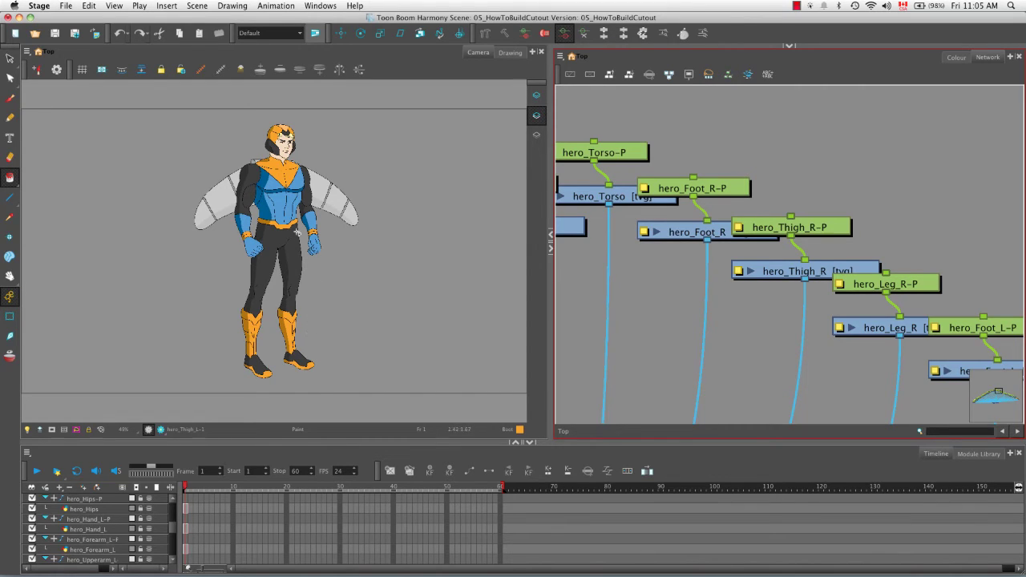
- Select hero_Leg_R on the character with the Transform tool and display it in the Drawing view with the light table on
{"action": "left_click", "coordinate": [322, 295]}
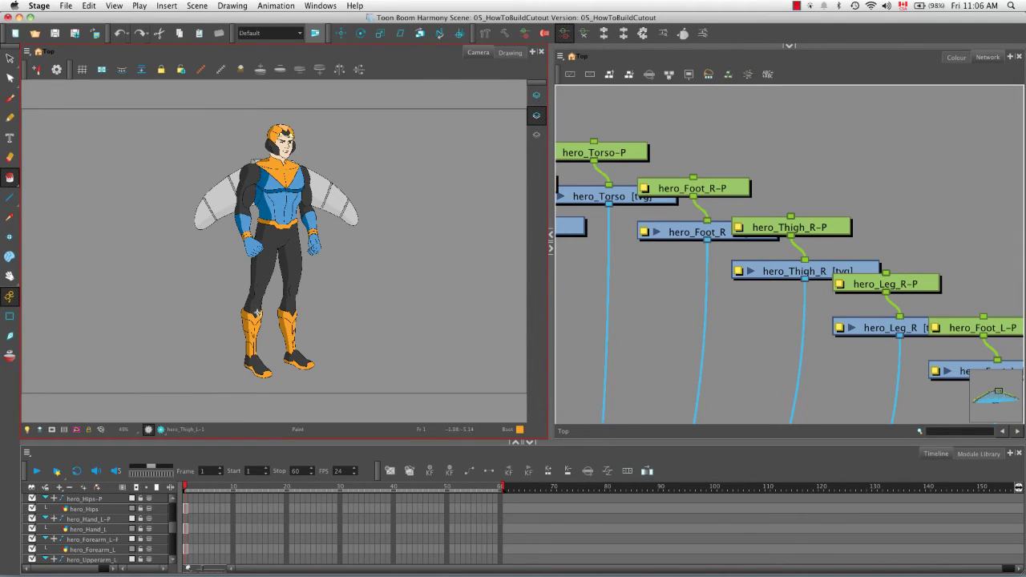
{"action": "left_click", "coordinate": [9, 317]}
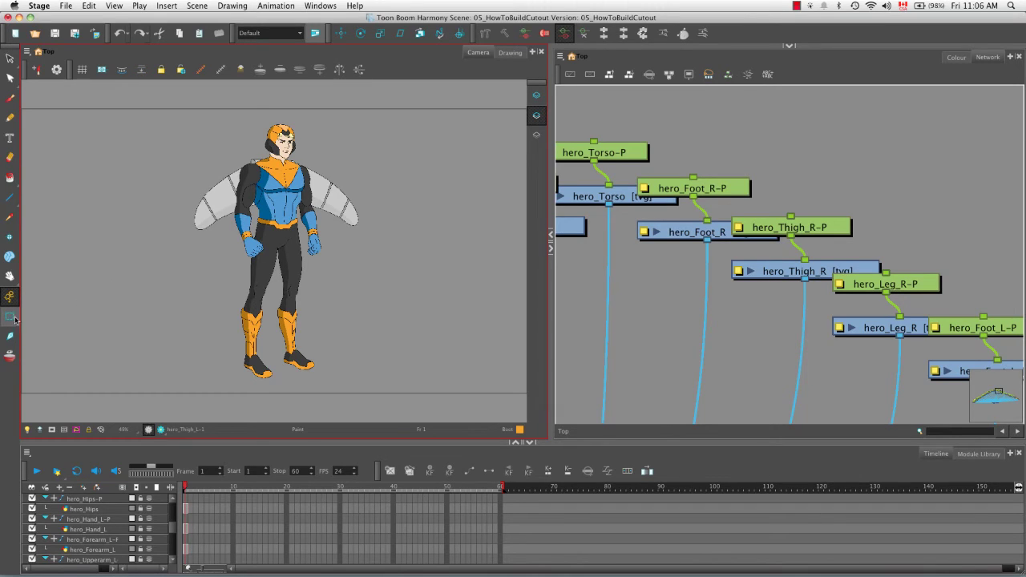
{"action": "left_click", "coordinate": [286, 325]}
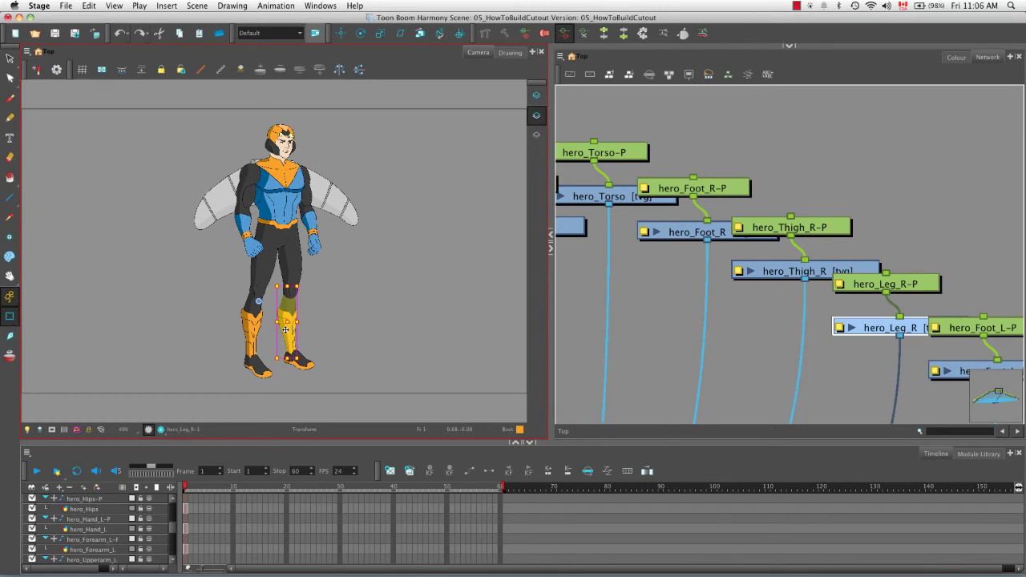
{"action": "left_click", "coordinate": [587, 472]}
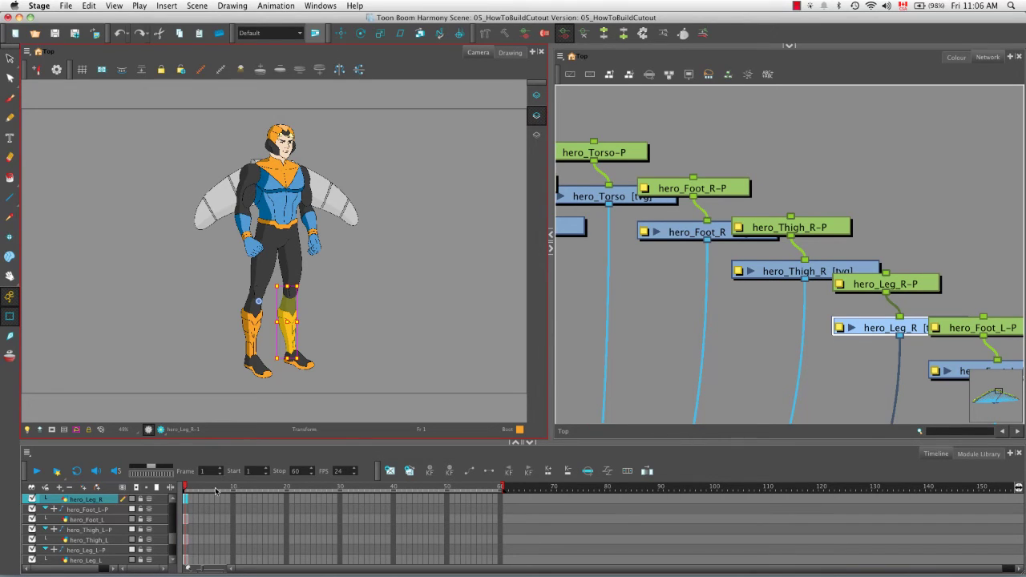
{"action": "left_click", "coordinate": [510, 54]}
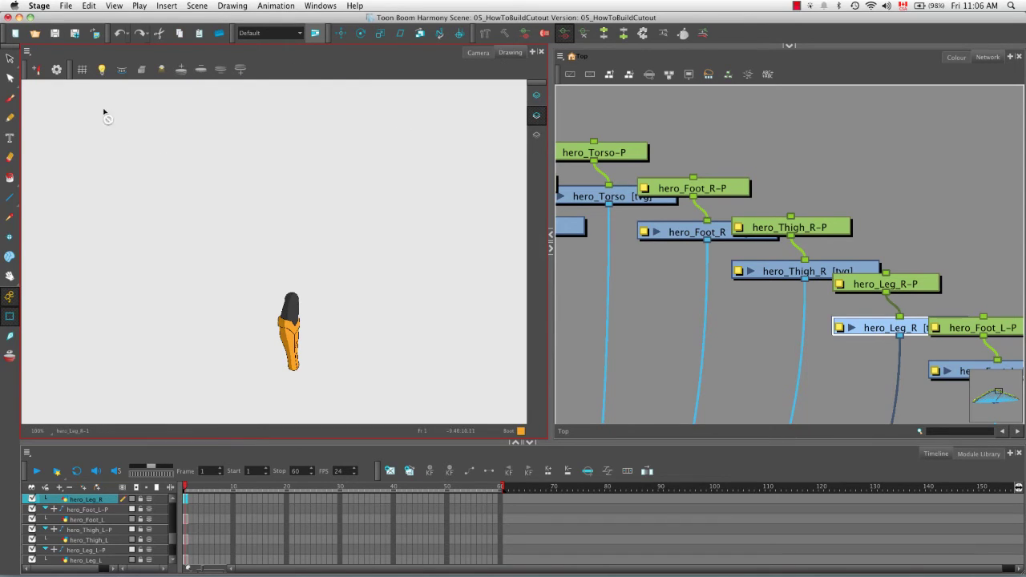
{"action": "left_click", "coordinate": [102, 71]}
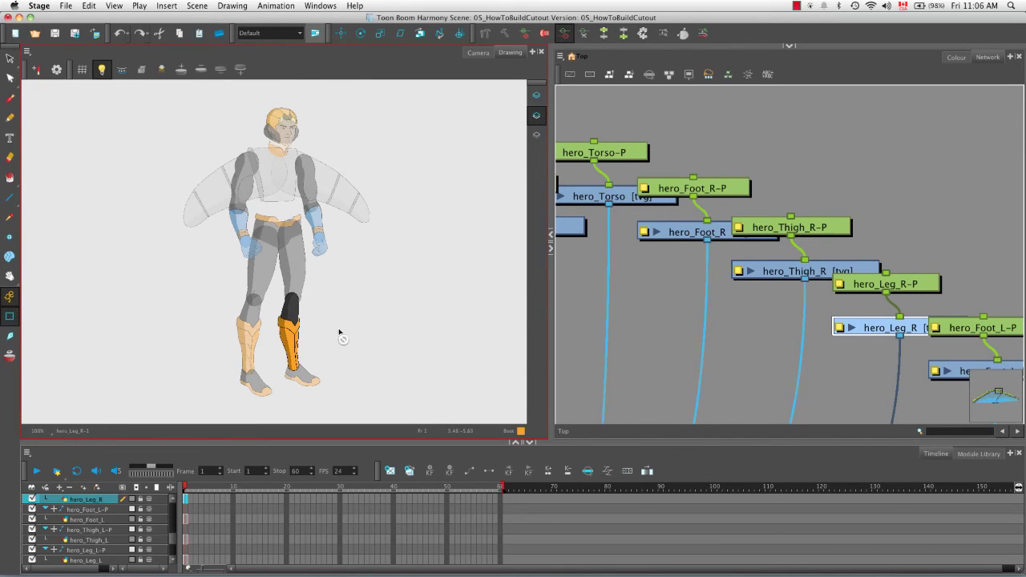
- Compare the hero_Thigh_R and hero_Leg_R drawings up close to examine how they overlap at the knee
{"action": "key", "text": "2"}
{"action": "key", "text": "2"}
{"action": "key", "text": "space"}
{"action": "left_click_drag", "start_coordinate": [329, 337], "coordinate": [313, 299]}
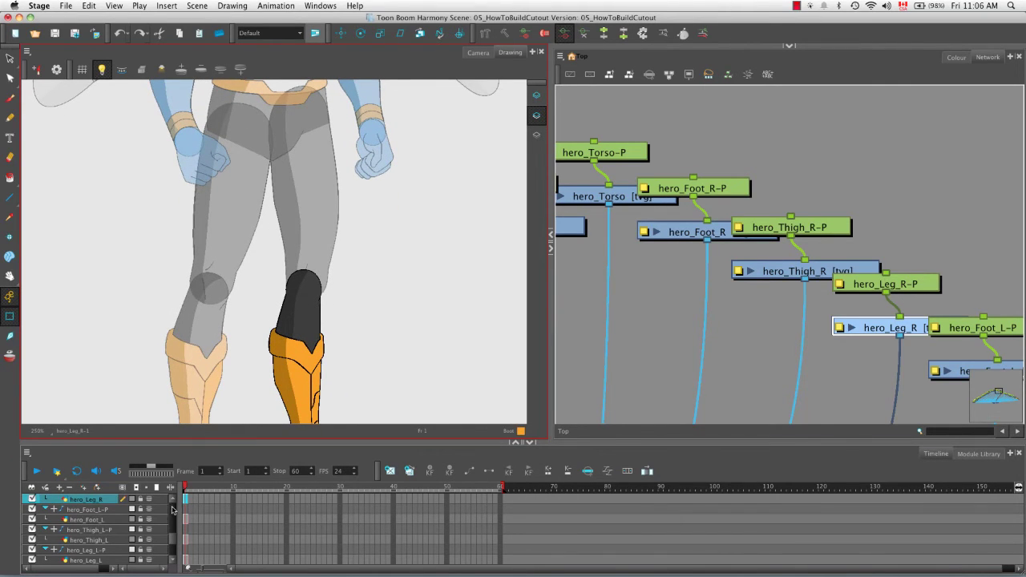
{"action": "scroll", "coordinate": [173, 510], "scroll_direction": "up", "scroll_amount": 2}
{"action": "left_click", "coordinate": [121, 520]}
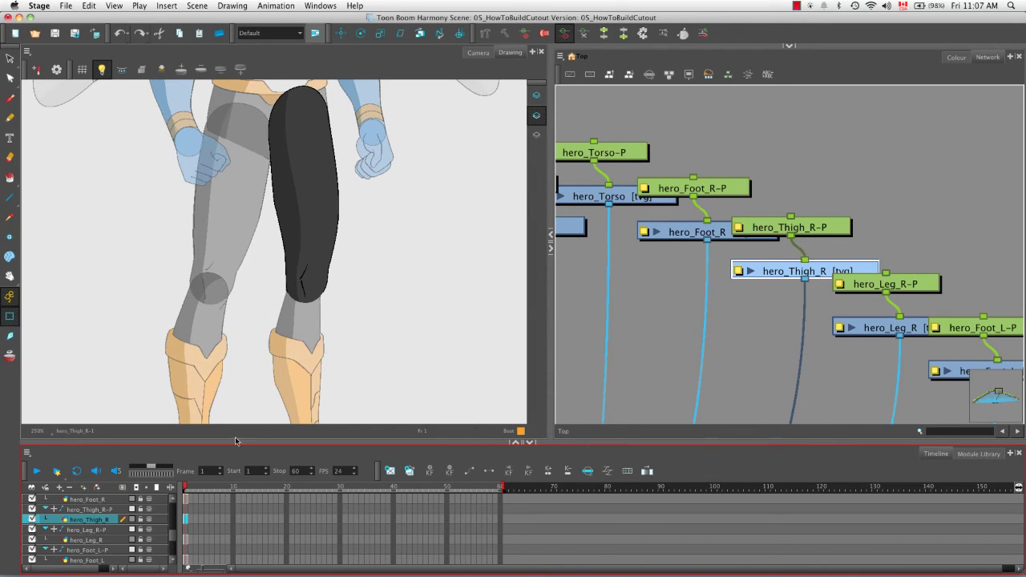
{"action": "left_click", "coordinate": [89, 540]}
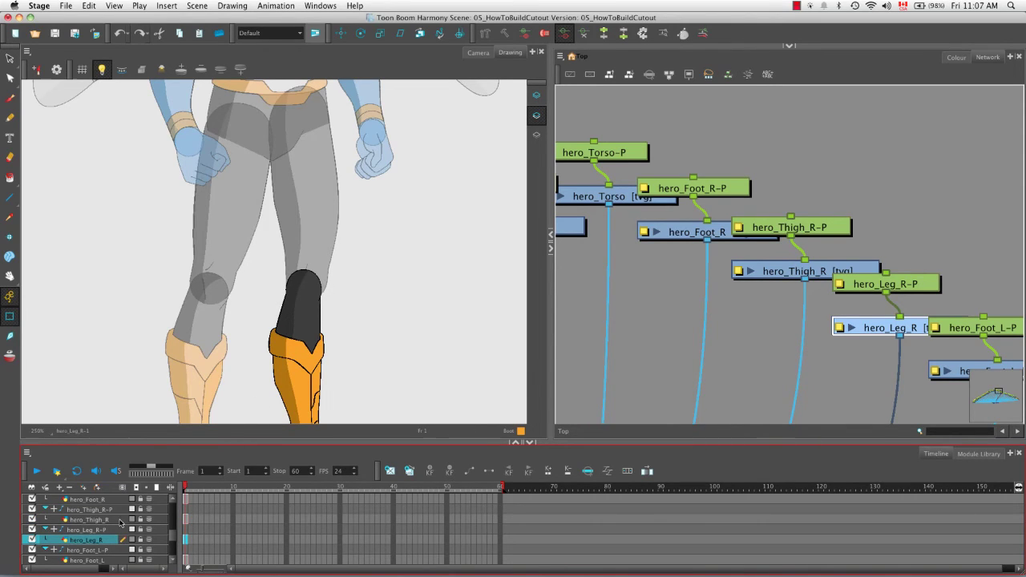
{"action": "left_click", "coordinate": [118, 522]}
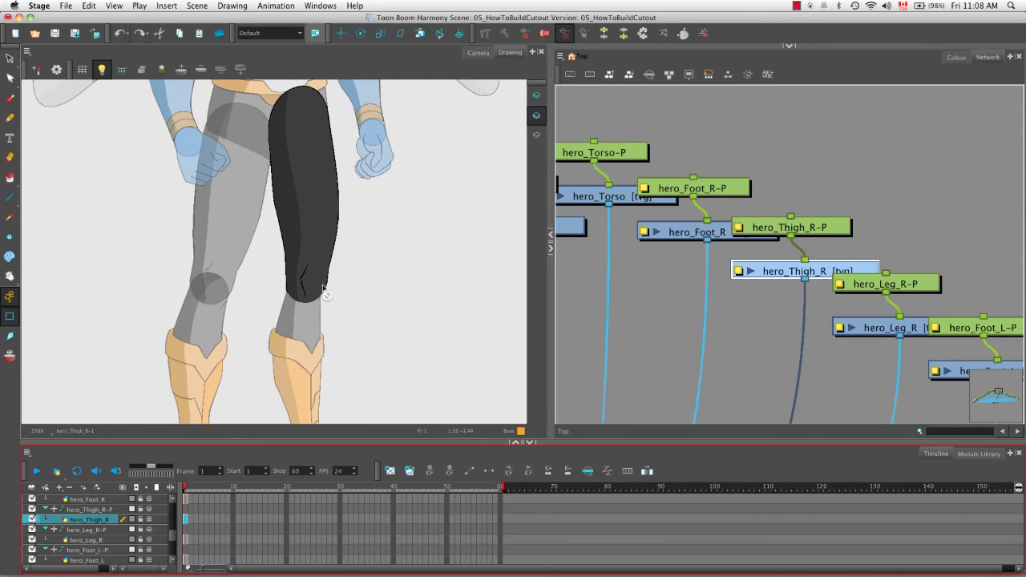
{"action": "left_click", "coordinate": [124, 541]}
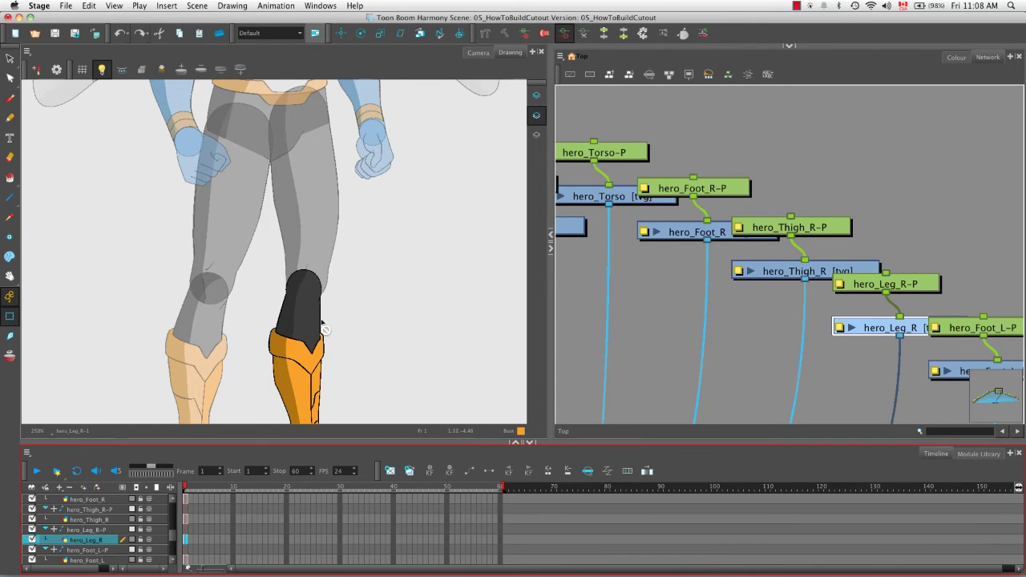
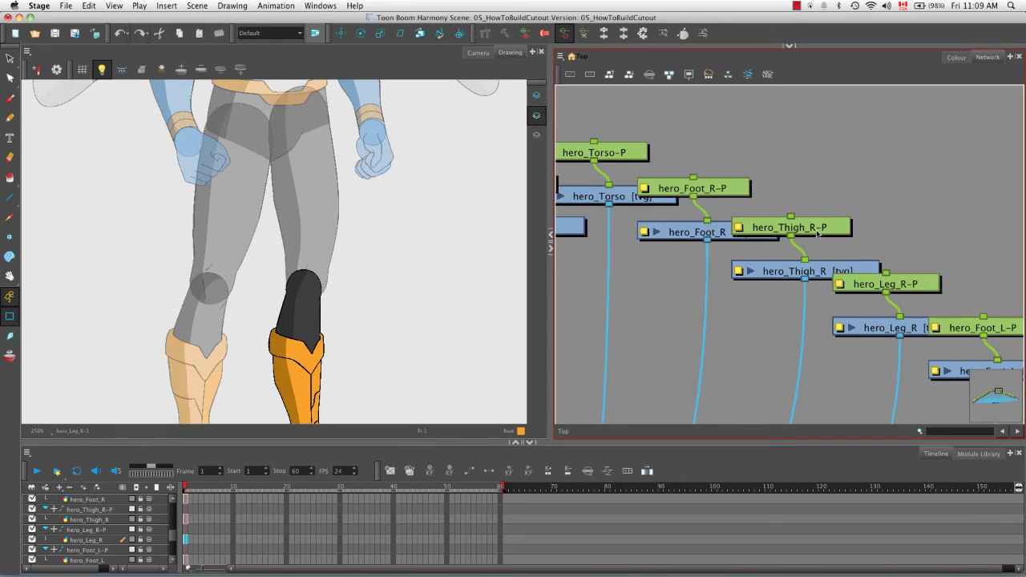
- Parent hero_Leg_R-P to hero_Thigh_R-P and hero_Foot_R-P to hero_Leg_R-P in the network, spreading the pegs into a descending chain
{"action": "left_click_drag", "start_coordinate": [812, 231], "coordinate": [891, 271]}
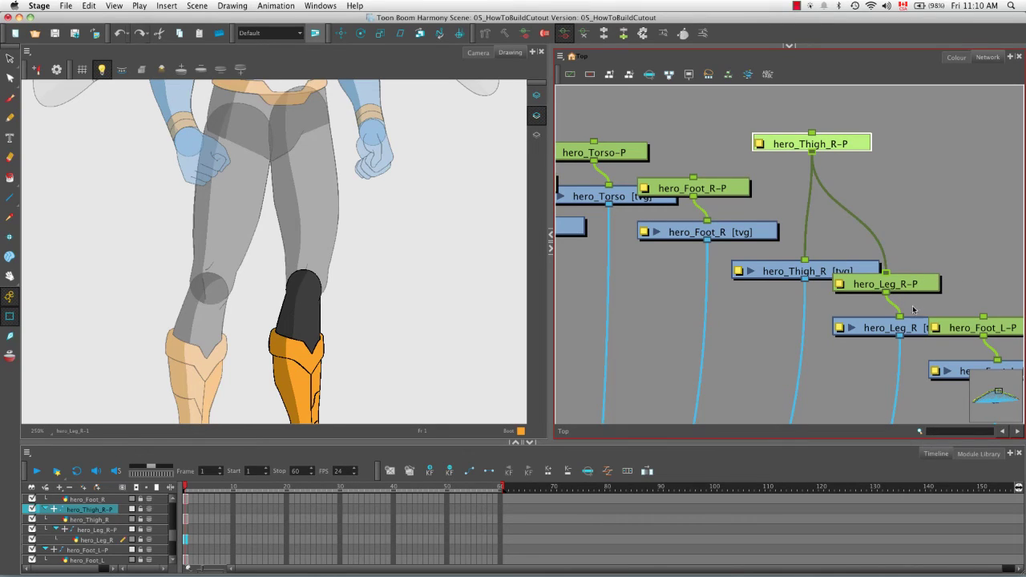
{"action": "left_click_drag", "start_coordinate": [917, 283], "coordinate": [976, 253]}
- Move the three right leg pegs together and arrange the hero_Foot_R, hero_Thigh_R and hero_Leg_R drawing nodes beneath their own pegs
{"action": "left_click_drag", "start_coordinate": [796, 114], "coordinate": [994, 259]}
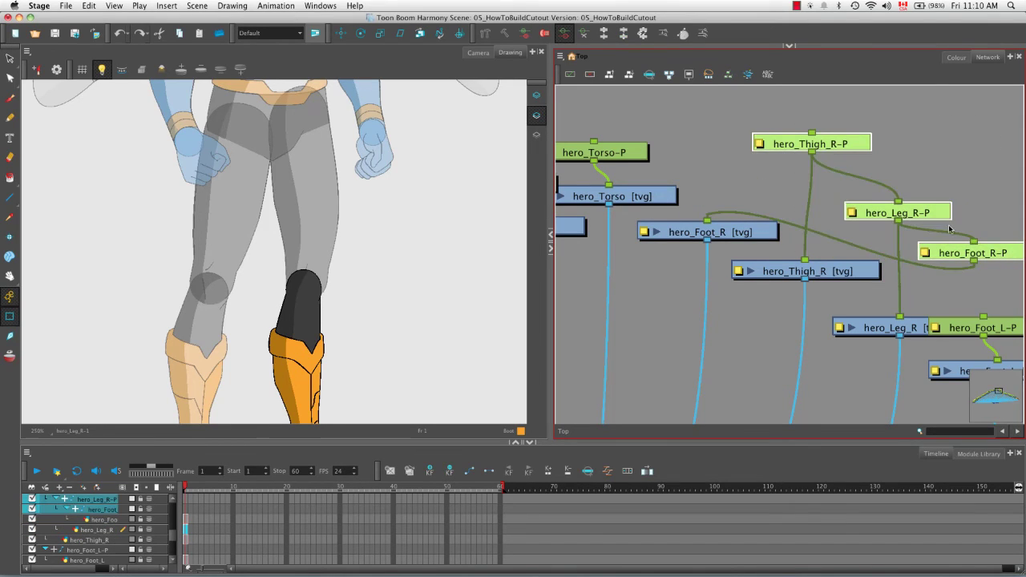
{"action": "left_click_drag", "start_coordinate": [949, 229], "coordinate": [894, 200]}
{"action": "left_click_drag", "start_coordinate": [778, 234], "coordinate": [1024, 293]}
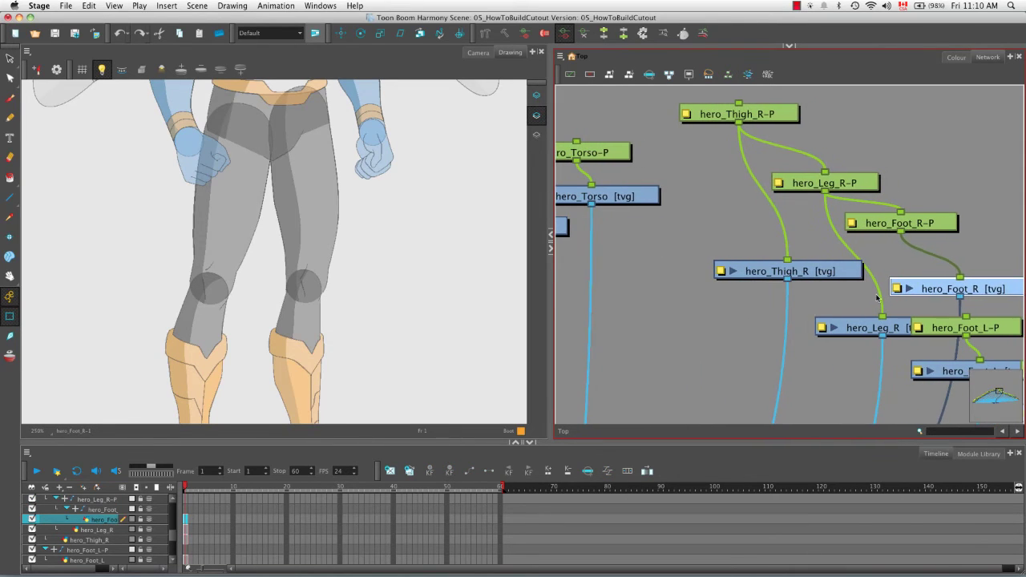
{"action": "mouse_move", "coordinate": [819, 271]}
{"action": "left_mouse_down"}
{"action": "mouse_move", "coordinate": [766, 221]}
{"action": "mouse_move", "coordinate": [777, 223]}
{"action": "left_mouse_up"}
{"action": "mouse_move", "coordinate": [866, 317]}
{"action": "left_mouse_down"}
{"action": "mouse_move", "coordinate": [840, 311]}
{"action": "mouse_move", "coordinate": [810, 251]}
{"action": "left_mouse_up"}
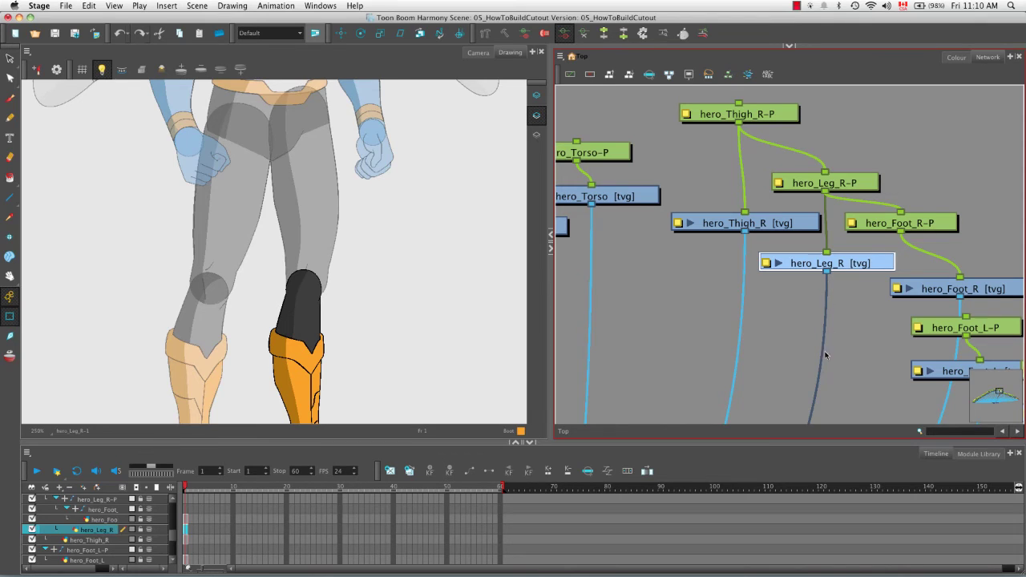
- Examine where the right leg drawings enter the Composite node, adding hero_Foot_R's cable to the selection
{"action": "key", "text": "space"}
{"action": "left_click_drag", "start_coordinate": [797, 383], "coordinate": [748, 302]}
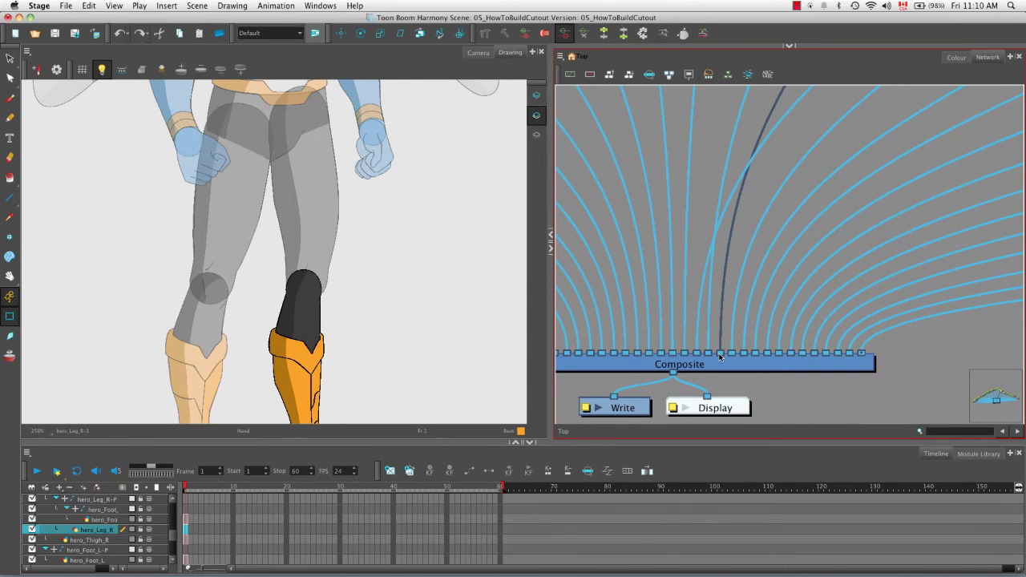
{"action": "left_click", "coordinate": [698, 339]}
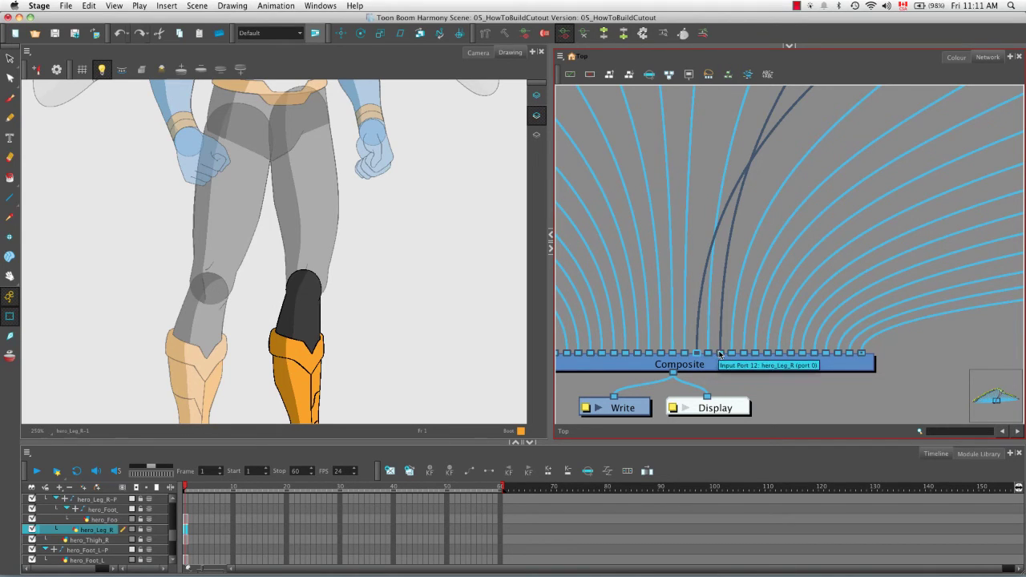
- Move hero_Foot_L and its peg clear of the other left leg nodes, and hero_Thigh_L with its peg above them
{"action": "left_click", "coordinate": [703, 195]}
{"action": "key", "text": "space"}
{"action": "left_click_drag", "start_coordinate": [717, 155], "coordinate": [776, 264]}
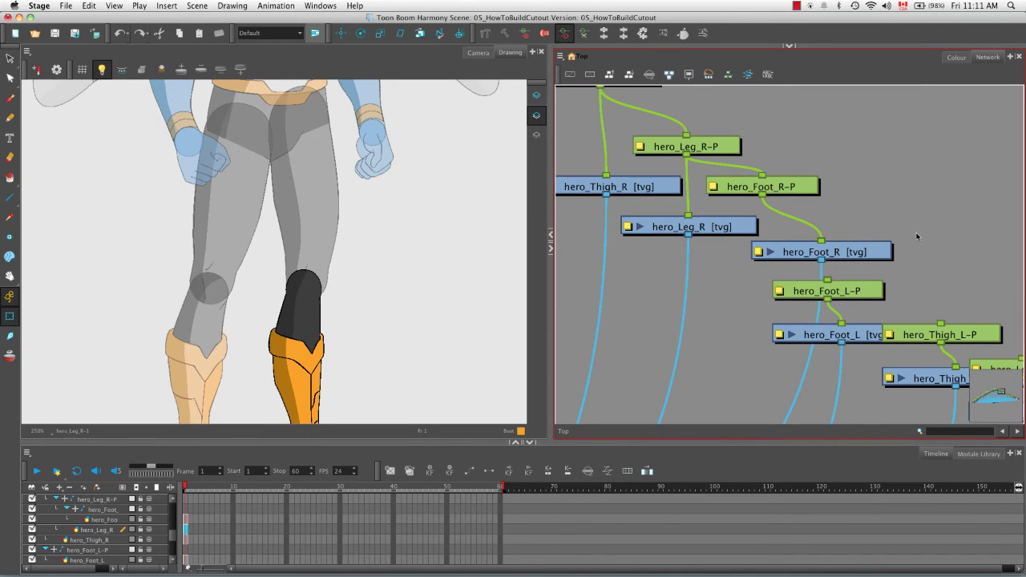
{"action": "key", "text": "space"}
{"action": "left_click_drag", "start_coordinate": [872, 231], "coordinate": [900, 314]}
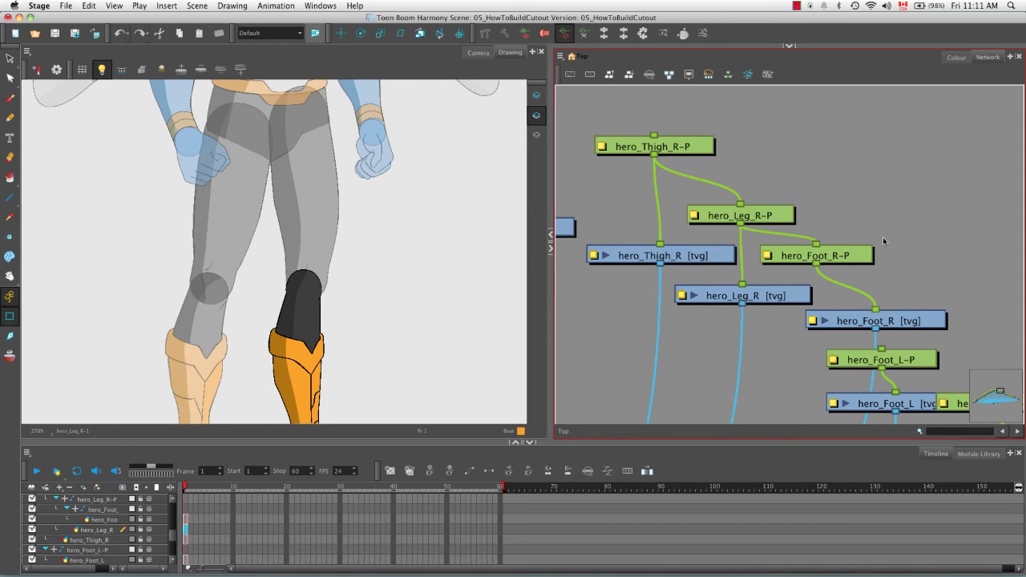
{"action": "key", "text": "space"}
{"action": "left_click_drag", "start_coordinate": [912, 297], "coordinate": [628, 186]}
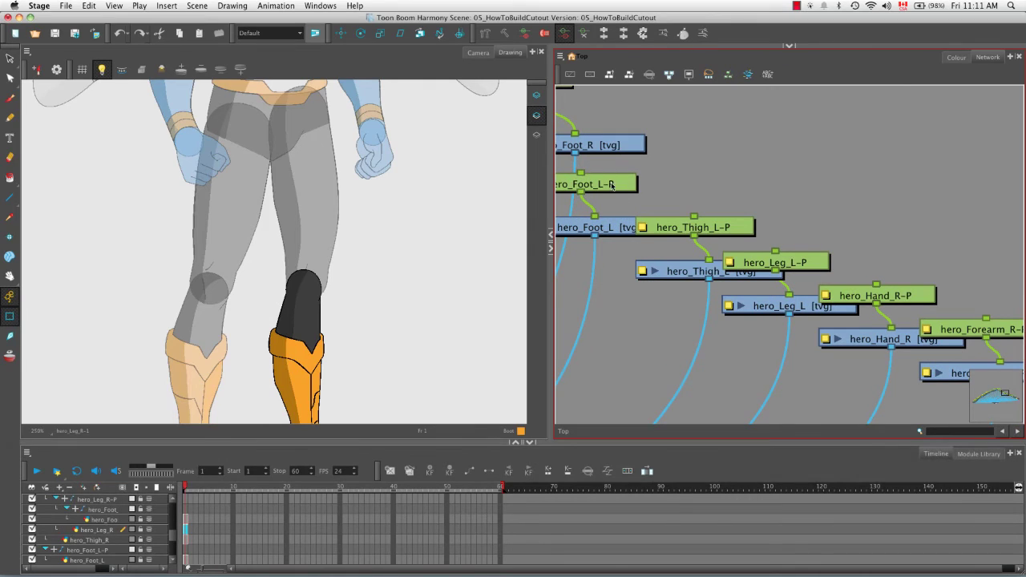
{"action": "left_click", "coordinate": [604, 188]}
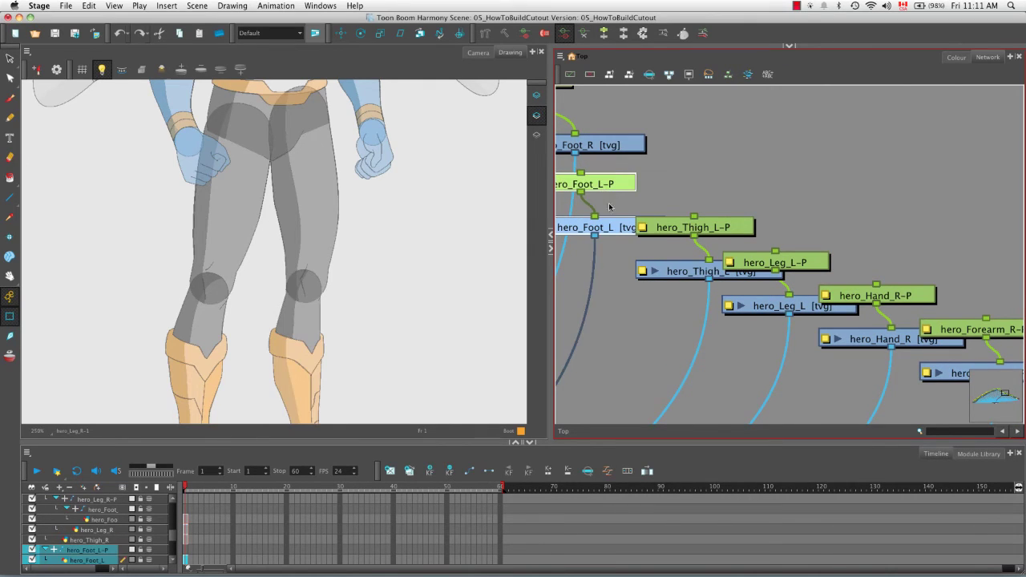
{"action": "left_click_drag", "start_coordinate": [622, 231], "coordinate": [922, 214]}
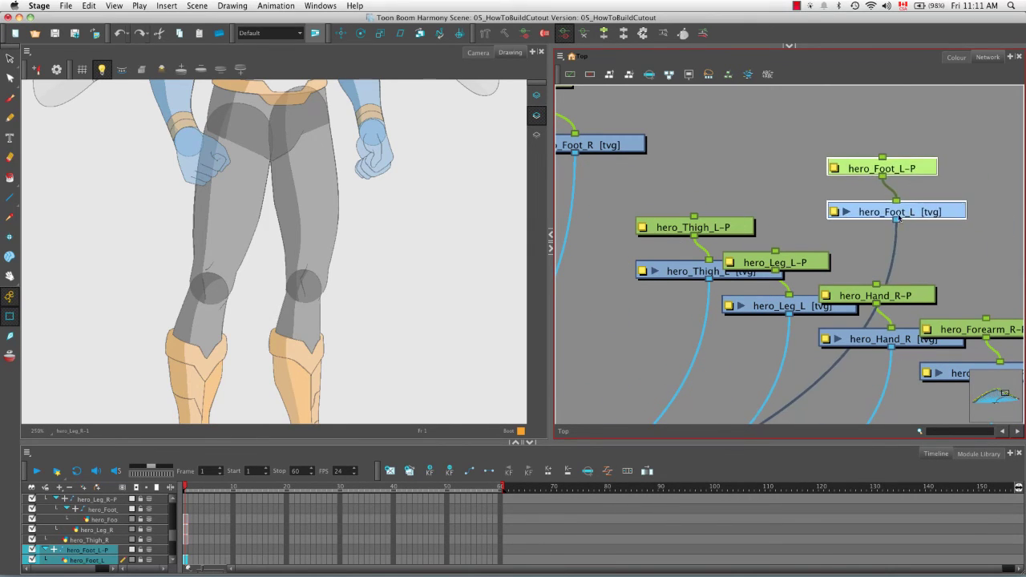
{"action": "left_click_drag", "start_coordinate": [644, 196], "coordinate": [708, 145]}
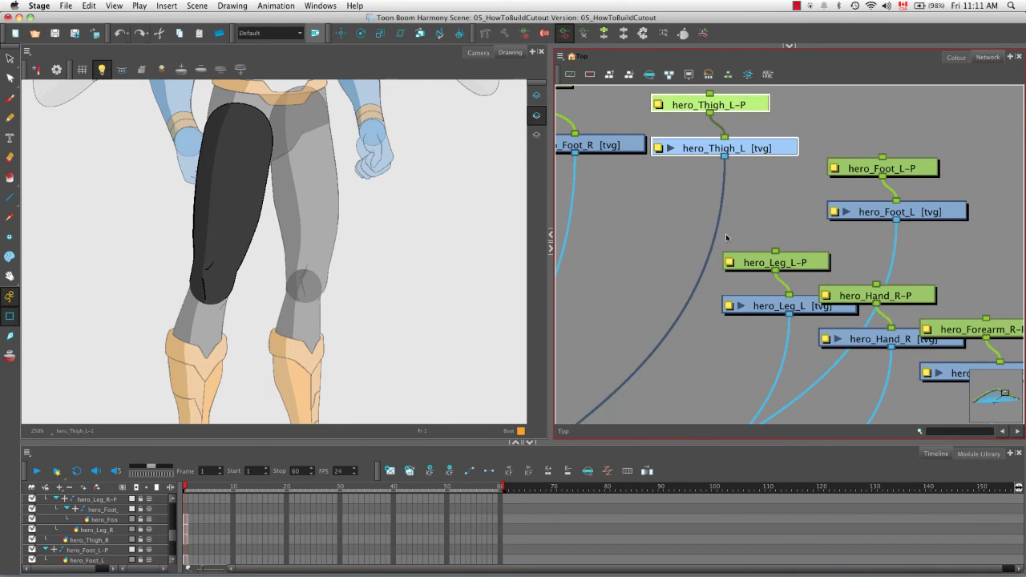
- Place hero_Leg_L and its peg between the left thigh and foot pairs, lowering the hero_Foot_L pair to make room
{"action": "left_click", "coordinate": [752, 246]}
{"action": "mouse_move", "coordinate": [741, 216]}
{"action": "left_mouse_down"}
{"action": "mouse_move", "coordinate": [770, 324]}
{"action": "mouse_move", "coordinate": [753, 236]}
{"action": "mouse_move", "coordinate": [734, 233]}
{"action": "left_mouse_up"}
{"action": "left_click_drag", "start_coordinate": [904, 132], "coordinate": [943, 271]}
{"action": "left_click", "coordinate": [914, 166]}
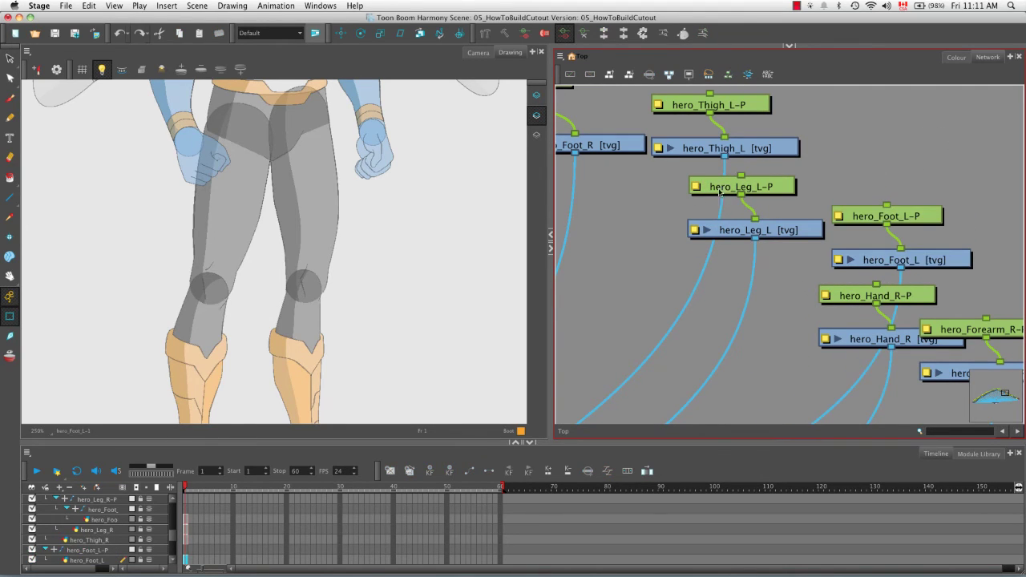
{"action": "left_click_drag", "start_coordinate": [732, 267], "coordinate": [909, 128]}
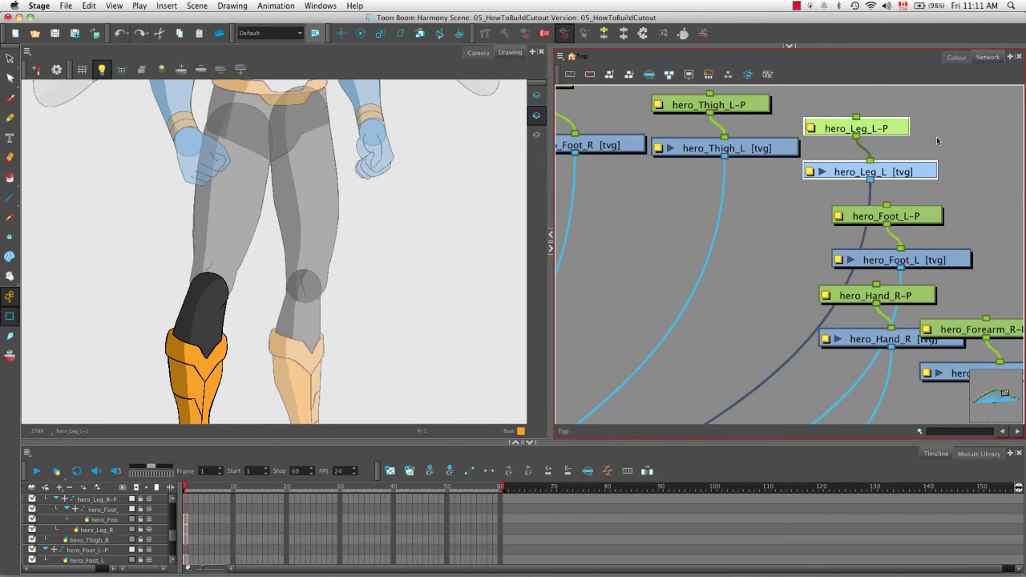
{"action": "left_click", "coordinate": [961, 158]}
- Spread the left leg nodes into a descending chain, parenting hero_Leg_L-P to hero_Thigh_L-P and hero_Foot_L-P to hero_Leg_L-P
{"action": "key", "text": "1"}
{"action": "key", "text": "space"}
{"action": "left_click_drag", "start_coordinate": [736, 101], "coordinate": [704, 217]}
{"action": "left_click_drag", "start_coordinate": [863, 340], "coordinate": [786, 296]}
{"action": "left_click_drag", "start_coordinate": [832, 330], "coordinate": [893, 325]}
{"action": "left_click", "coordinate": [721, 153]}
{"action": "left_click_drag", "start_coordinate": [660, 190], "coordinate": [839, 288]}
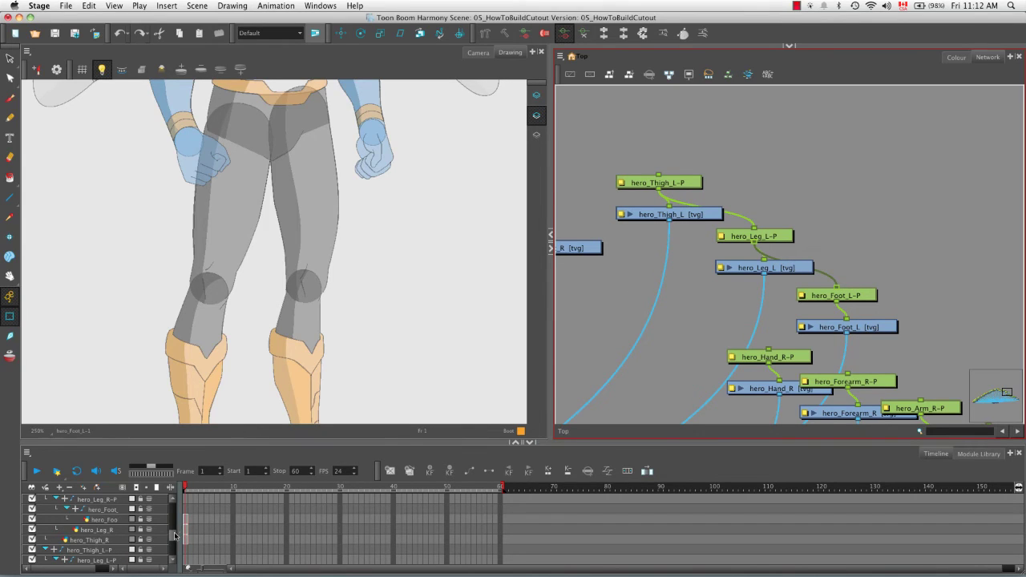
- Review the nested leg layers in the timeline and the cables entering the main Composite node
{"action": "scroll", "coordinate": [172, 535], "scroll_direction": "up", "scroll_amount": 2}
{"action": "scroll", "coordinate": [173, 535], "scroll_direction": "down", "scroll_amount": 1}
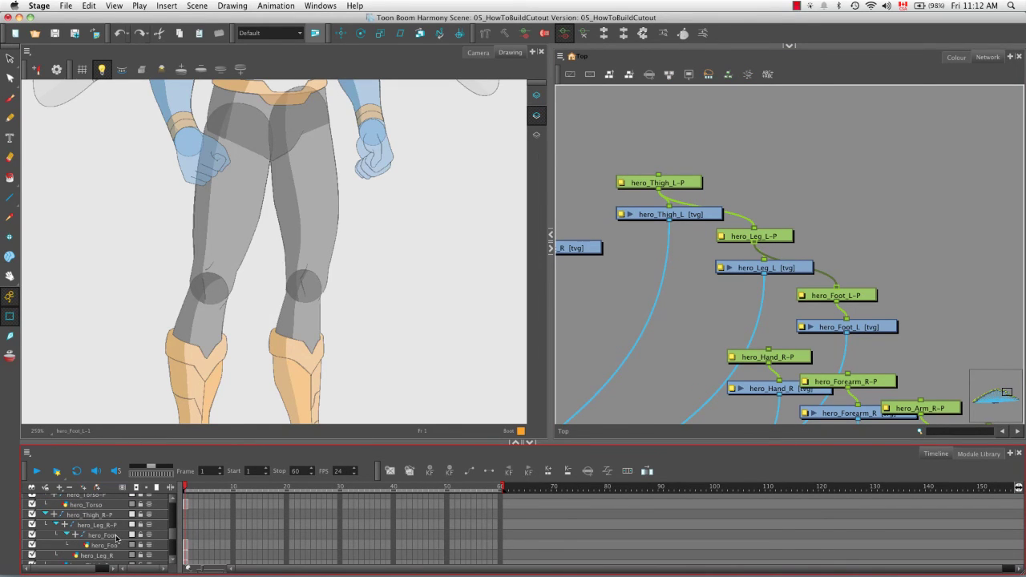
{"action": "scroll", "coordinate": [172, 539], "scroll_direction": "down", "scroll_amount": 1}
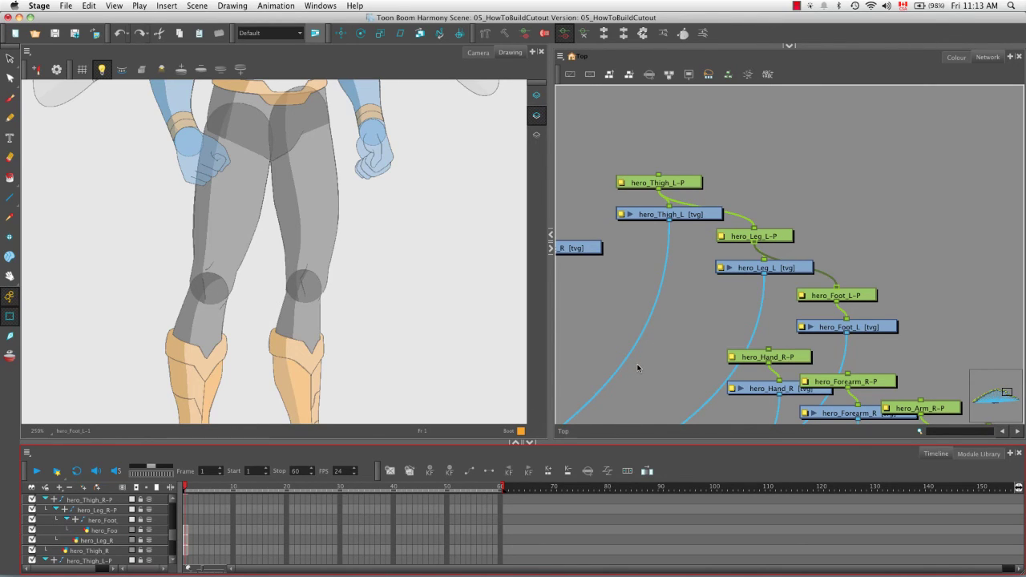
{"action": "key", "text": "space"}
{"action": "left_click_drag", "start_coordinate": [642, 389], "coordinate": [773, 231]}
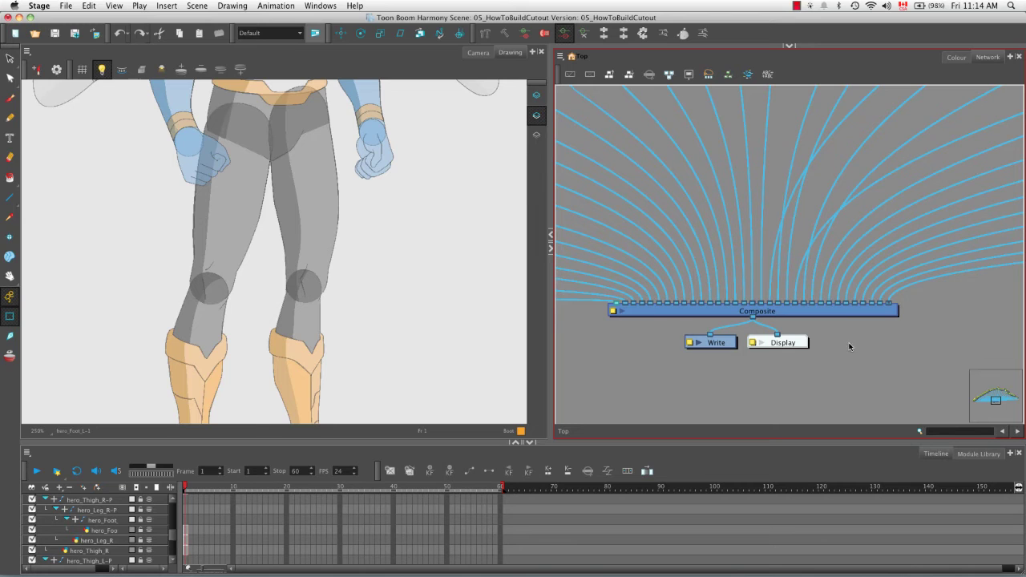
- Group the head's drawing nodes and pegs, from hero_Helmet and the eyebrows up to the head and remaining facial parts
{"action": "key", "text": "space"}
{"action": "left_click_drag", "start_coordinate": [853, 342], "coordinate": [814, 361]}
{"action": "left_click_drag", "start_coordinate": [857, 217], "coordinate": [794, 346]}
{"action": "left_click_drag", "start_coordinate": [775, 382], "coordinate": [683, 257]}
{"action": "left_click_drag", "start_coordinate": [773, 339], "coordinate": [821, 270]}
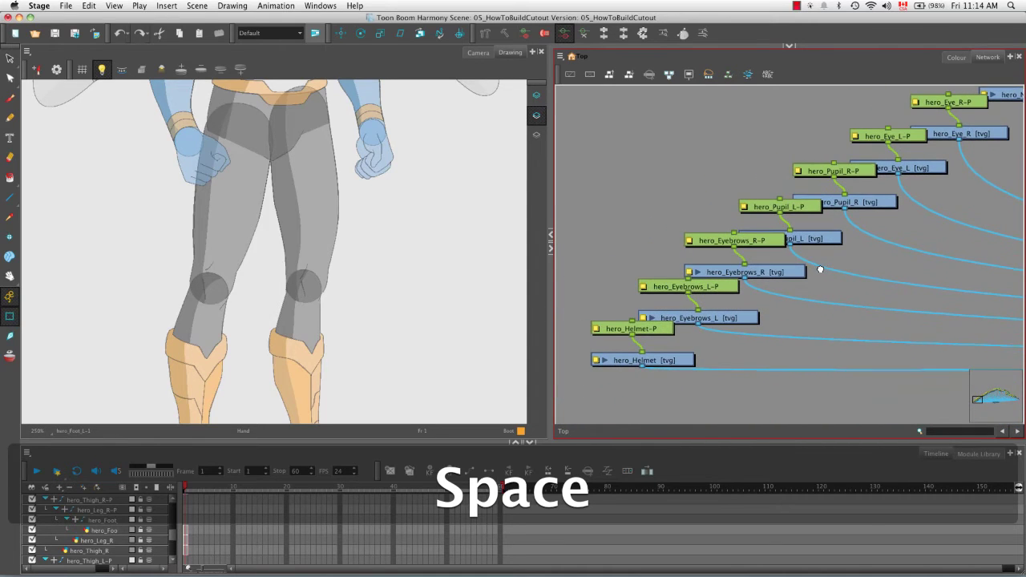
{"action": "key", "text": "1"}
{"action": "key", "text": "1"}
{"action": "key", "text": "1"}
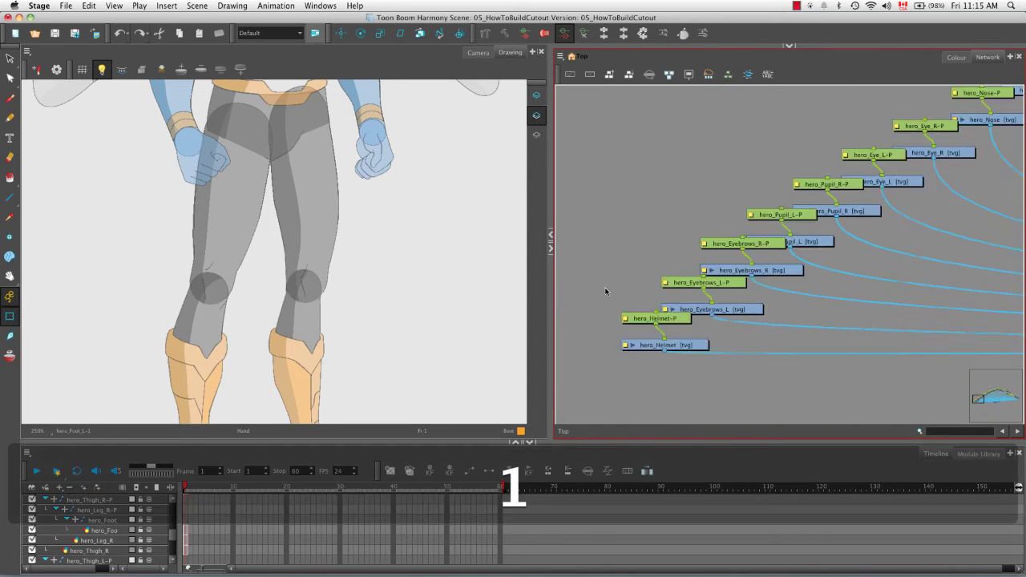
{"action": "key", "text": "space"}
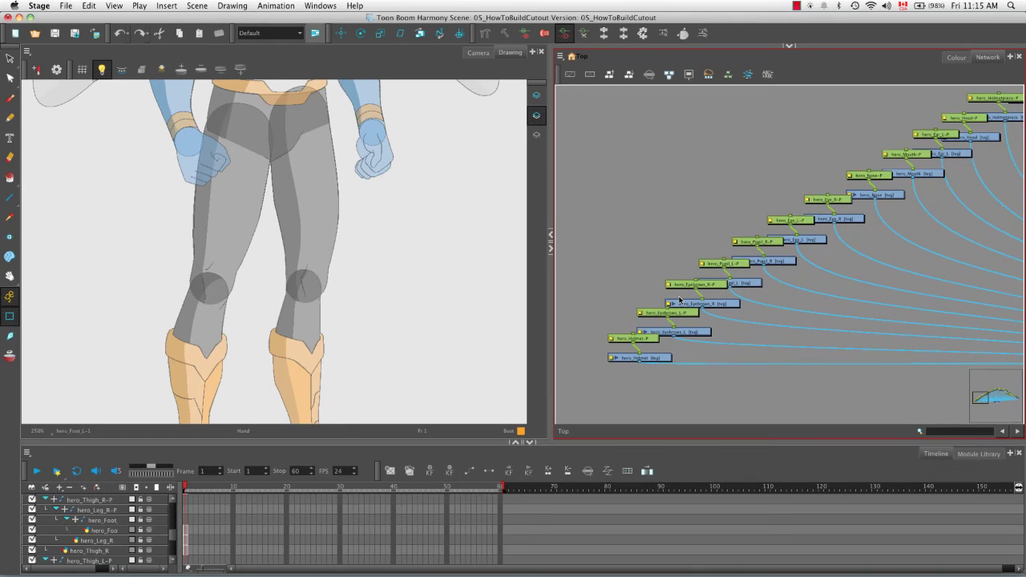
{"action": "key", "text": "space"}
{"action": "left_click_drag", "start_coordinate": [589, 385], "coordinate": [922, 146]}
{"action": "key", "text": "super+g"}
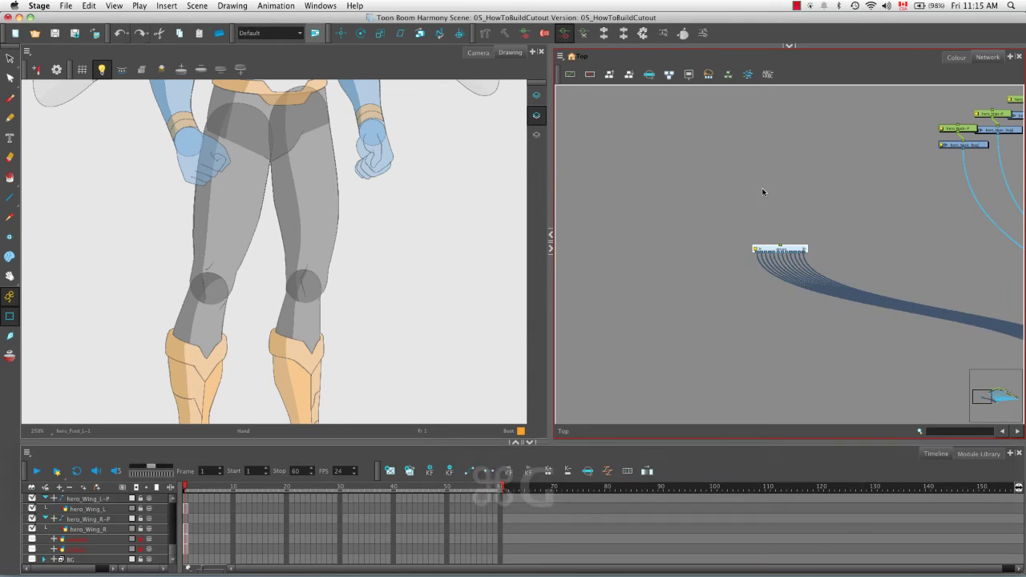
- Inside the new head group, add a Composite, route all drawing cables into it and connect it to Multi-Port-Out
{"action": "left_click_drag", "start_coordinate": [895, 221], "coordinate": [732, 268]}
{"action": "left_click", "coordinate": [651, 305]}
{"action": "left_click_drag", "start_coordinate": [745, 336], "coordinate": [729, 160]}
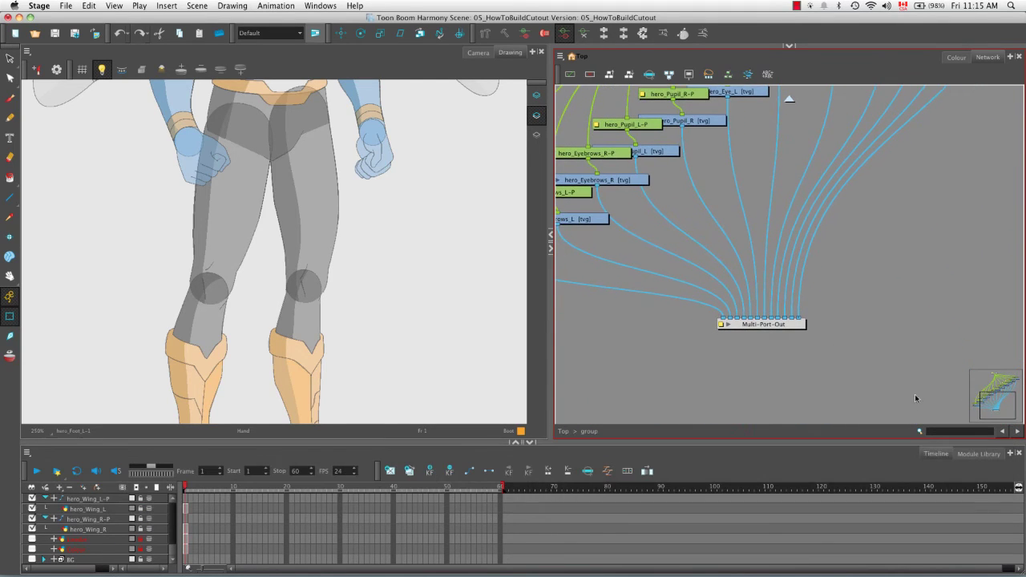
{"action": "left_click", "coordinate": [972, 454]}
{"action": "left_click_drag", "start_coordinate": [318, 517], "coordinate": [836, 288]}
{"action": "left_click_drag", "start_coordinate": [801, 319], "coordinate": [809, 282]}
{"action": "left_click_drag", "start_coordinate": [768, 318], "coordinate": [812, 283]}
{"action": "left_click_drag", "start_coordinate": [730, 318], "coordinate": [754, 318]}
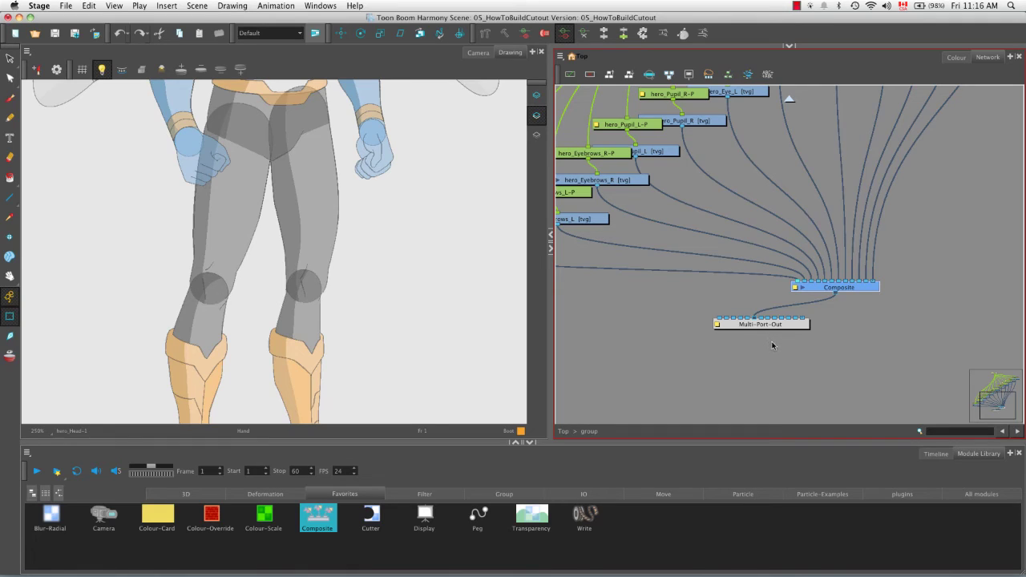
- Set the head group's Composite mode to Pass Through
{"action": "left_click", "coordinate": [795, 288]}
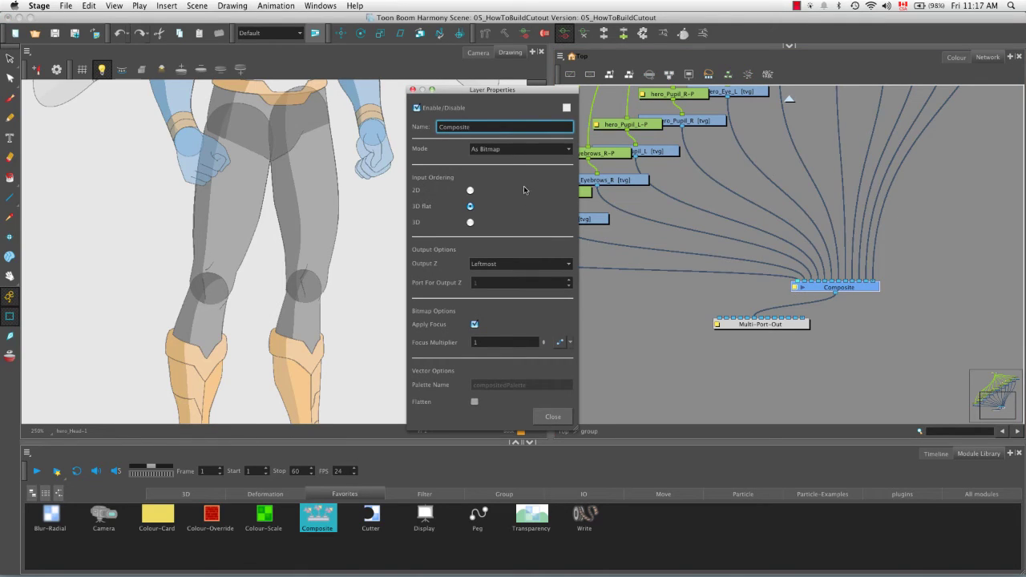
{"action": "left_click", "coordinate": [567, 151]}
{"action": "left_click", "coordinate": [537, 174]}
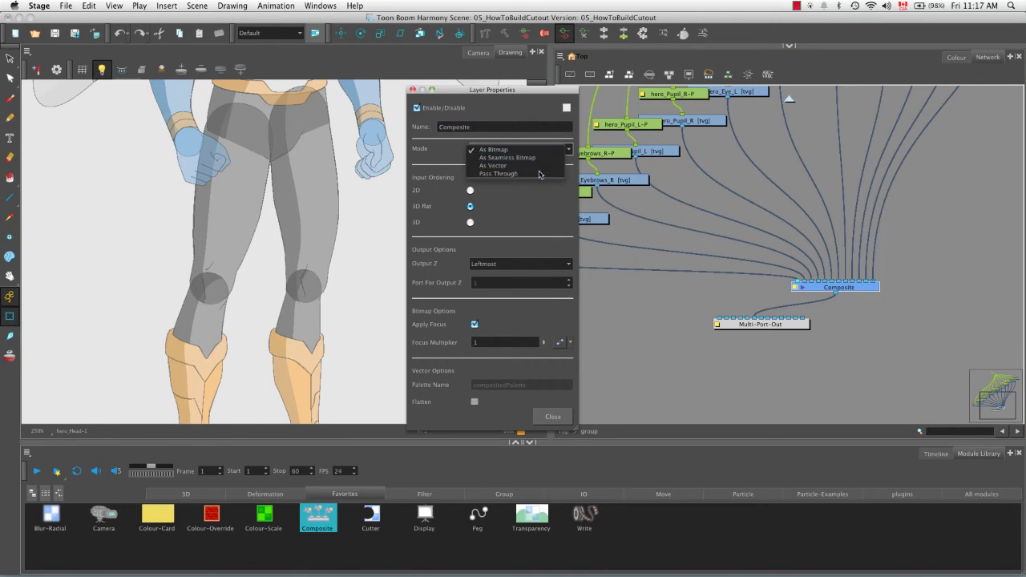
{"action": "left_click", "coordinate": [413, 90]}
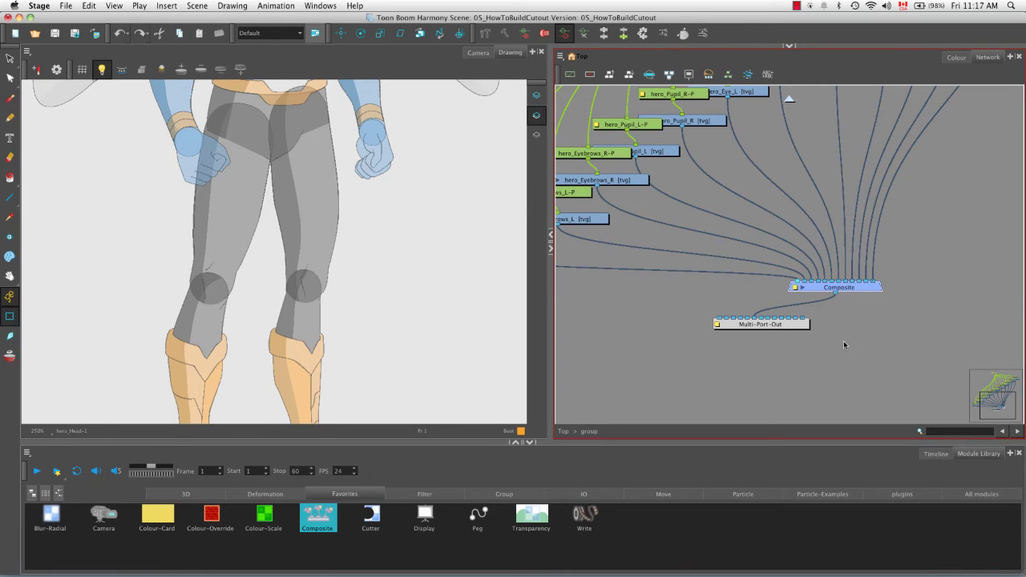
- Return to the Top level of the network and rename the head group as HEAD-G
{"action": "left_click", "coordinate": [564, 433]}
{"action": "key", "text": "space"}
{"action": "mouse_move", "coordinate": [836, 348]}
{"action": "left_mouse_down"}
{"action": "mouse_move", "coordinate": [745, 297]}
{"action": "mouse_move", "coordinate": [815, 270]}
{"action": "mouse_move", "coordinate": [757, 287]}
{"action": "mouse_move", "coordinate": [814, 308]}
{"action": "mouse_move", "coordinate": [818, 294]}
{"action": "mouse_move", "coordinate": [833, 307]}
{"action": "mouse_move", "coordinate": [806, 282]}
{"action": "mouse_move", "coordinate": [947, 280]}
{"action": "mouse_move", "coordinate": [751, 312]}
{"action": "mouse_move", "coordinate": [698, 300]}
{"action": "mouse_move", "coordinate": [619, 192]}
{"action": "mouse_move", "coordinate": [781, 261]}
{"action": "mouse_move", "coordinate": [773, 265]}
{"action": "mouse_move", "coordinate": [853, 346]}
{"action": "left_mouse_up"}
{"action": "key", "text": "space"}
{"action": "key", "text": "space"}
{"action": "key", "text": "2"}
{"action": "key", "text": "space"}
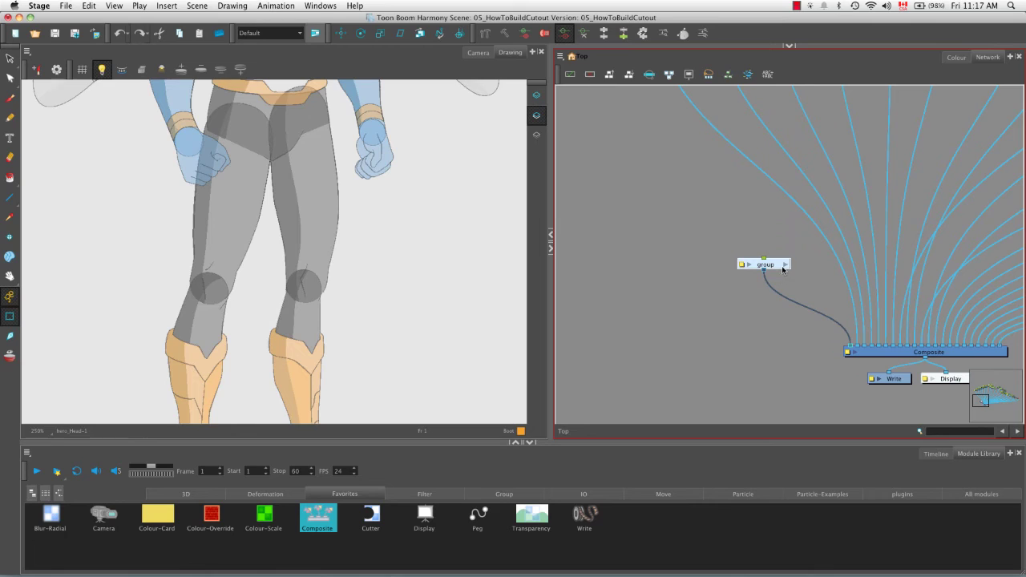
{"action": "double_click", "coordinate": [741, 265]}
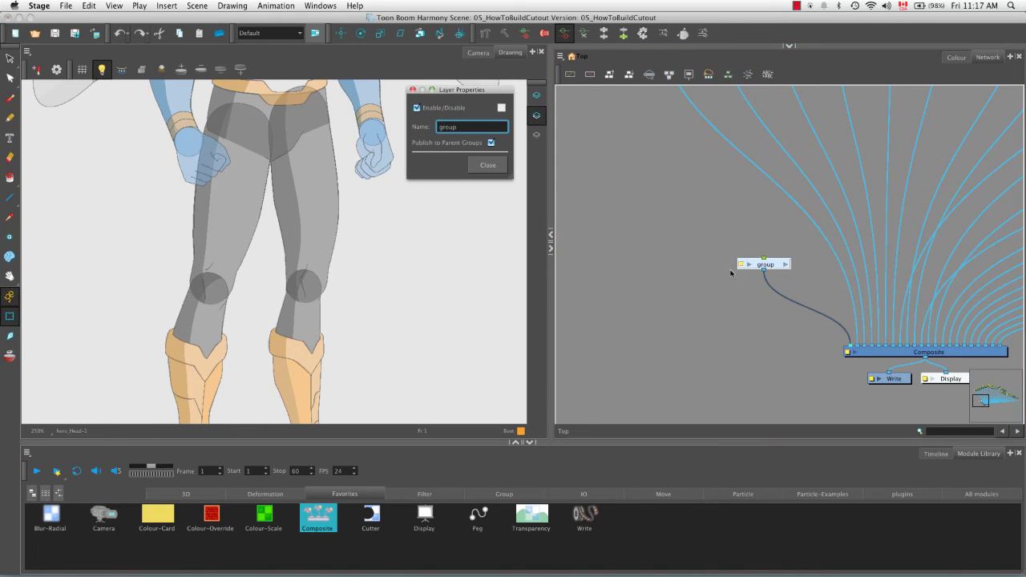
{"action": "key", "text": "super+a"}
{"action": "type", "text": "HE"}
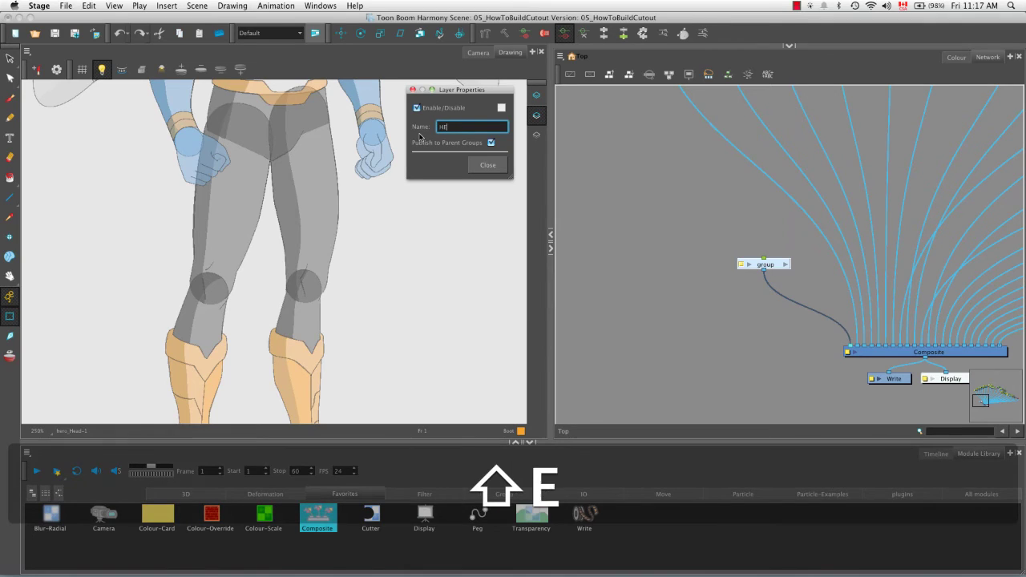
{"action": "type", "text": "AD-G"}
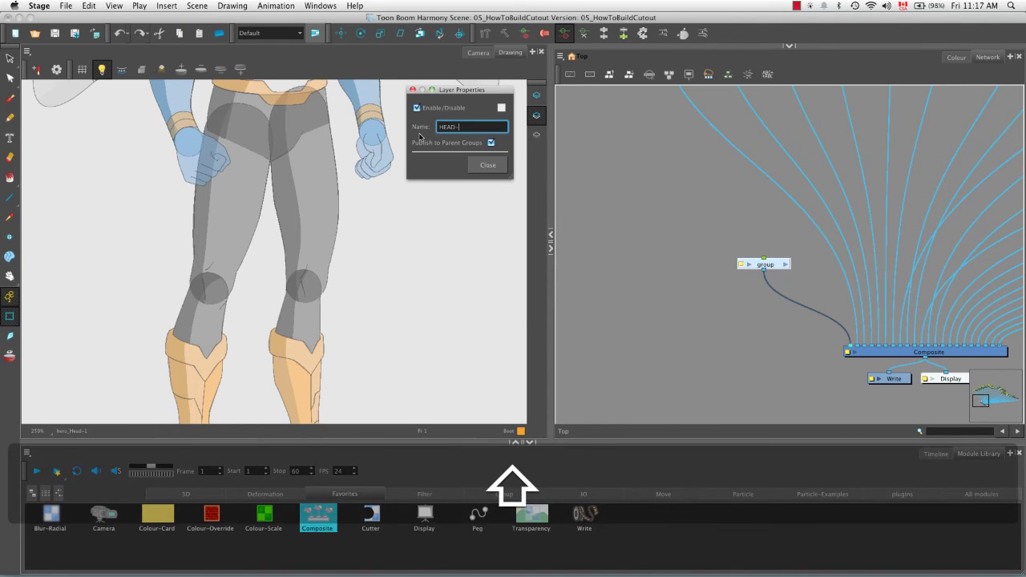
{"action": "left_click", "coordinate": [486, 171]}
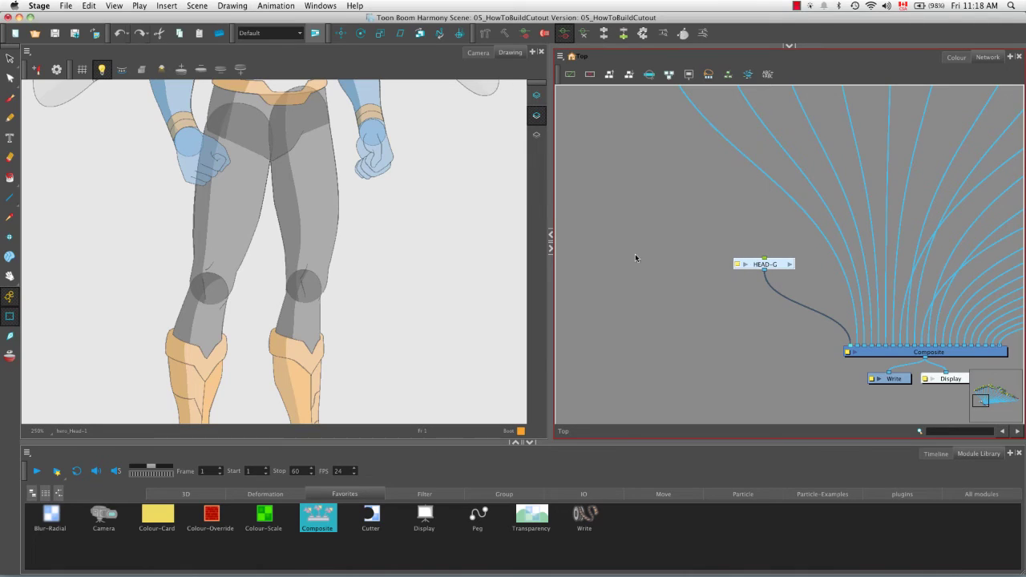
- Inside HEAD-G, group the eyebrow, pupil, eye, nose and mouth drawings together with their pegs
{"action": "left_click", "coordinate": [791, 264]}
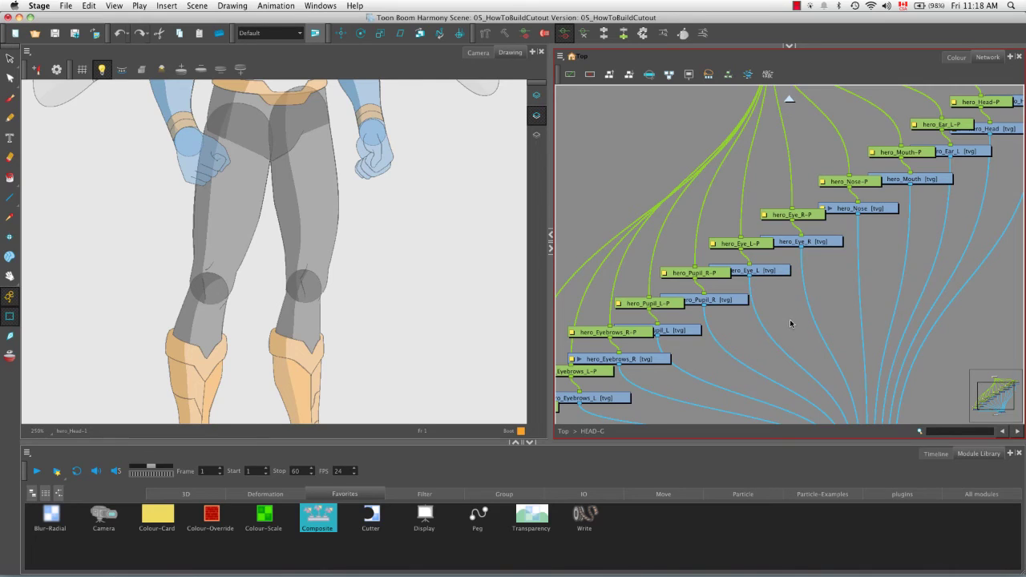
{"action": "key", "text": "space"}
{"action": "key", "text": "2"}
{"action": "key", "text": "1"}
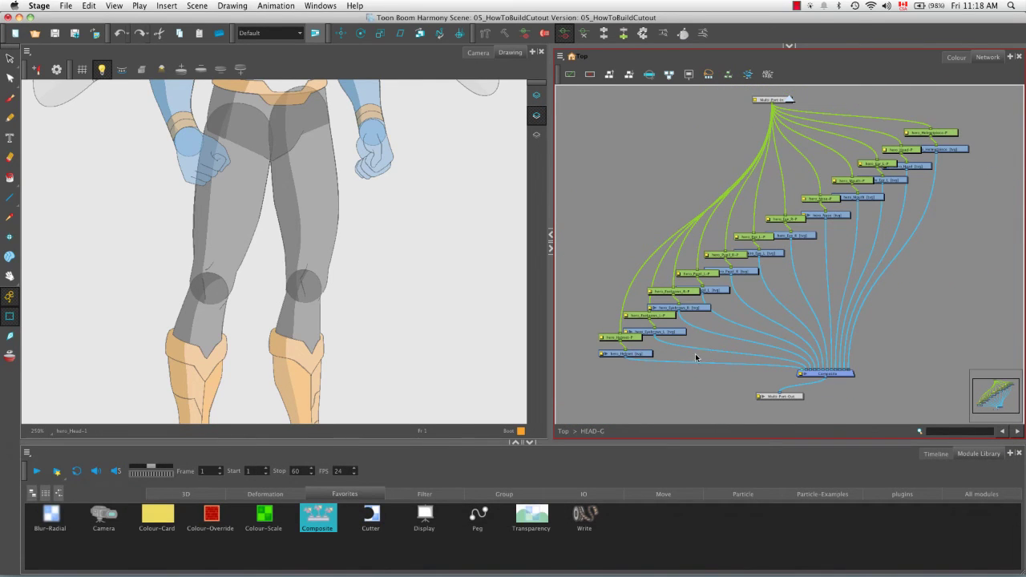
{"action": "left_click_drag", "start_coordinate": [672, 354], "coordinate": [848, 175]}
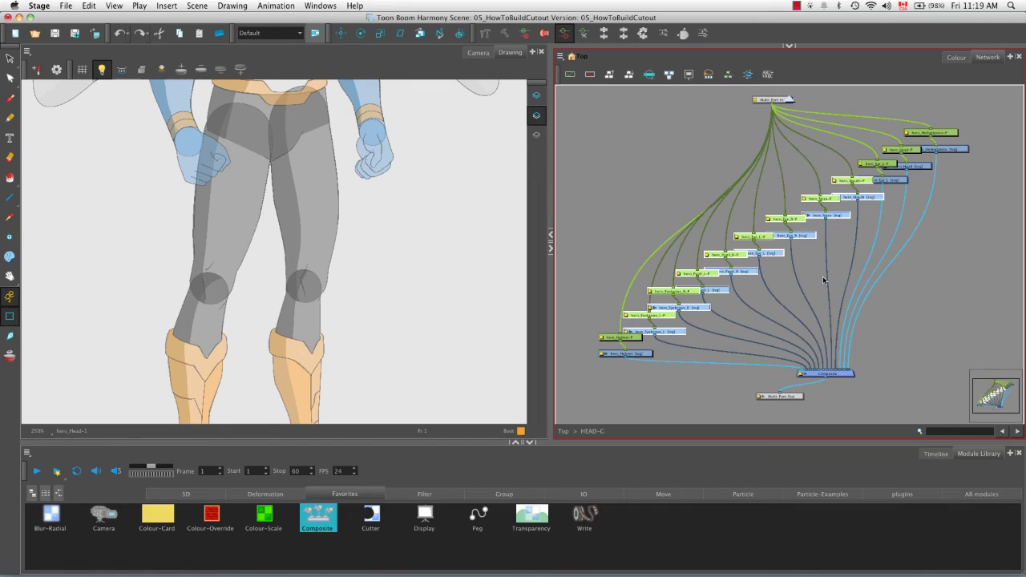
{"action": "key", "text": "super+g"}
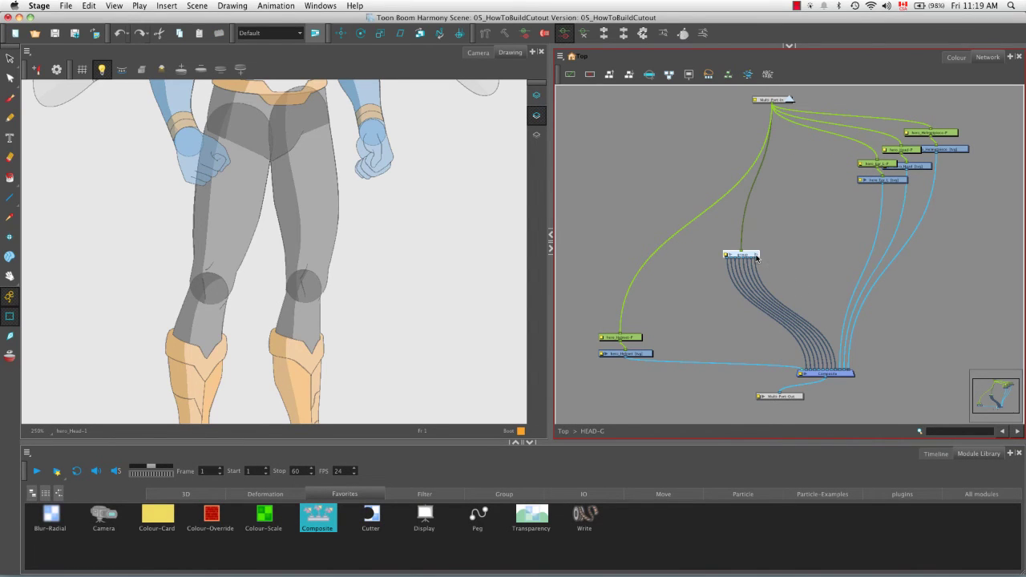
- Inside the nested facial features group, add a Composite, route every drawing cable into it and connect it to Multi-Port-Out
{"action": "left_click", "coordinate": [756, 257]}
{"action": "key", "text": "space"}
{"action": "left_click_drag", "start_coordinate": [842, 324], "coordinate": [803, 210]}
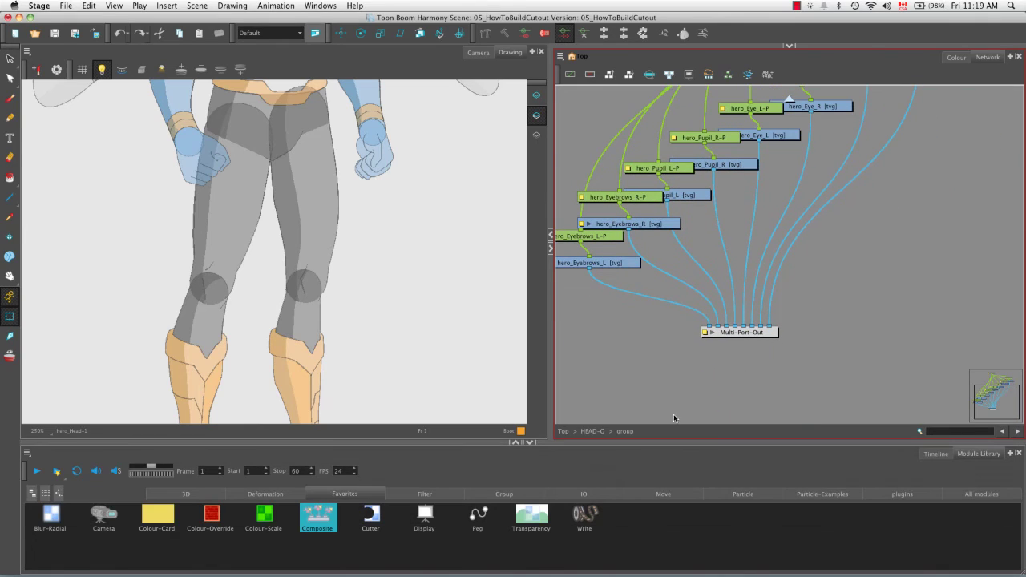
{"action": "left_click_drag", "start_coordinate": [309, 522], "coordinate": [836, 299]}
{"action": "left_click_drag", "start_coordinate": [770, 325], "coordinate": [820, 292]}
{"action": "left_click", "coordinate": [752, 325]}
{"action": "left_click_drag", "start_coordinate": [752, 326], "coordinate": [818, 292]}
{"action": "left_click_drag", "start_coordinate": [718, 326], "coordinate": [738, 326]}
- Set the facial features group's Composite mode to Pass Through
{"action": "left_click", "coordinate": [739, 303]}
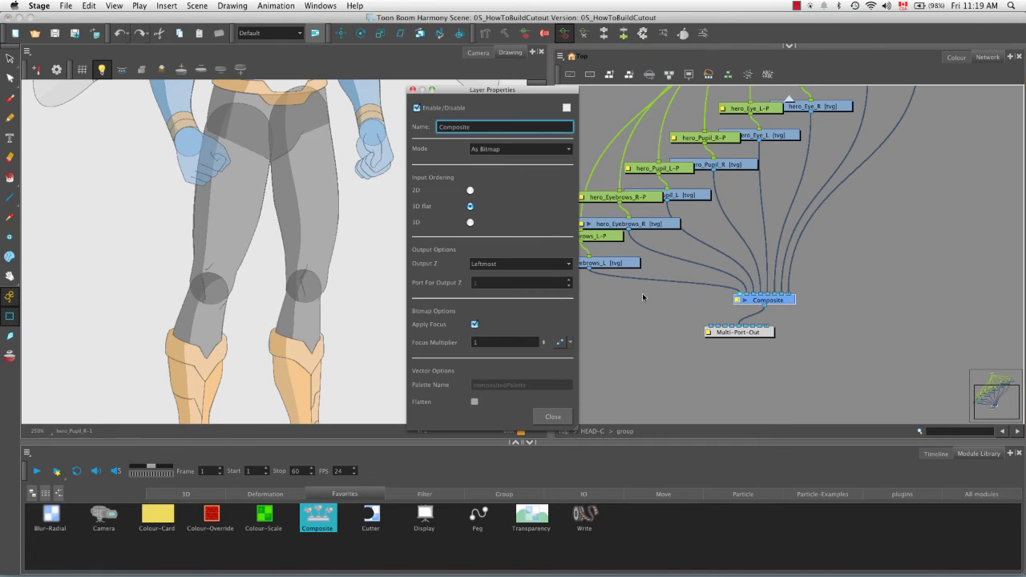
{"action": "left_click", "coordinate": [543, 150]}
{"action": "left_click", "coordinate": [551, 173]}
{"action": "left_click", "coordinate": [553, 416]}
- Back in HEAD-G, remove the facial features group's cables to the Composite and connect its single output port there instead
{"action": "key", "text": "space"}
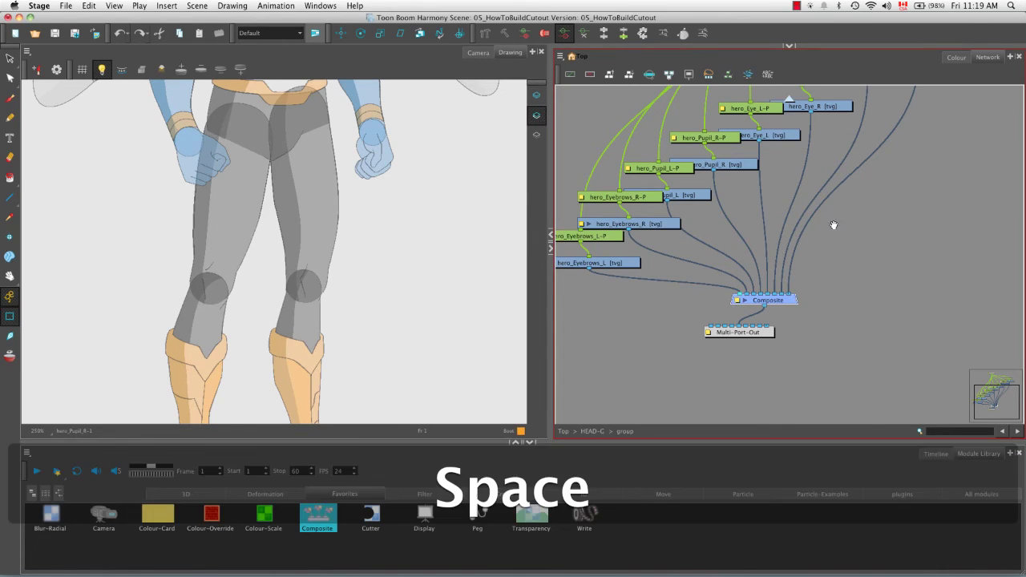
{"action": "left_click_drag", "start_coordinate": [830, 225], "coordinate": [844, 265]}
{"action": "left_click", "coordinate": [564, 432]}
{"action": "left_click", "coordinate": [815, 263]}
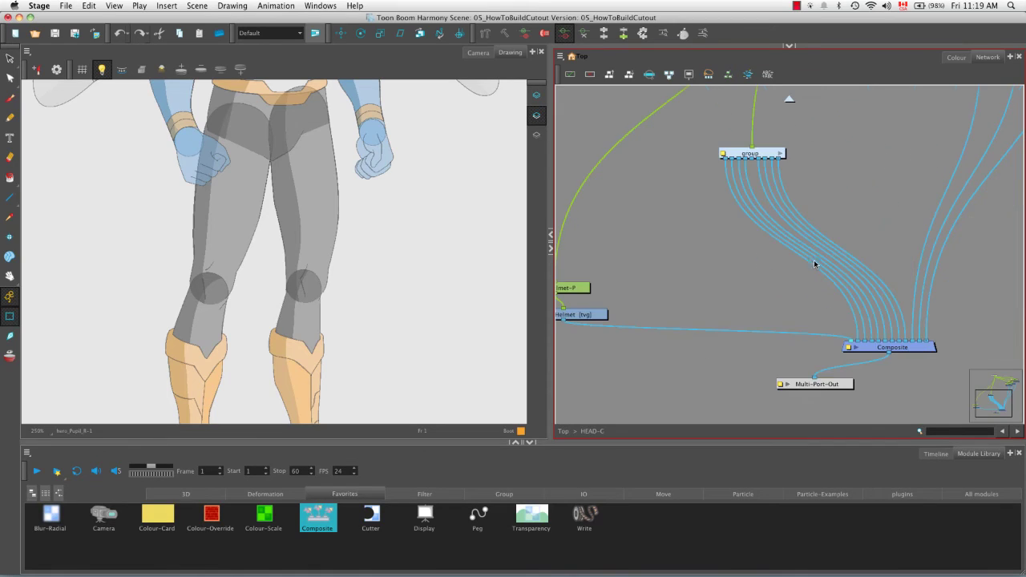
{"action": "left_click_drag", "start_coordinate": [864, 297], "coordinate": [866, 344]}
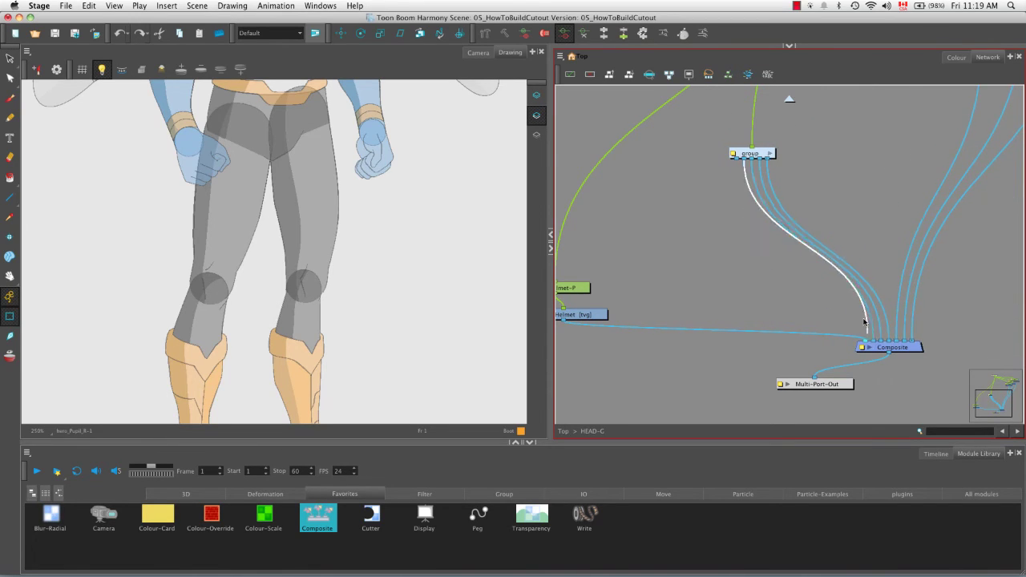
{"action": "left_click", "coordinate": [877, 343]}
{"action": "key", "text": "Delete"}
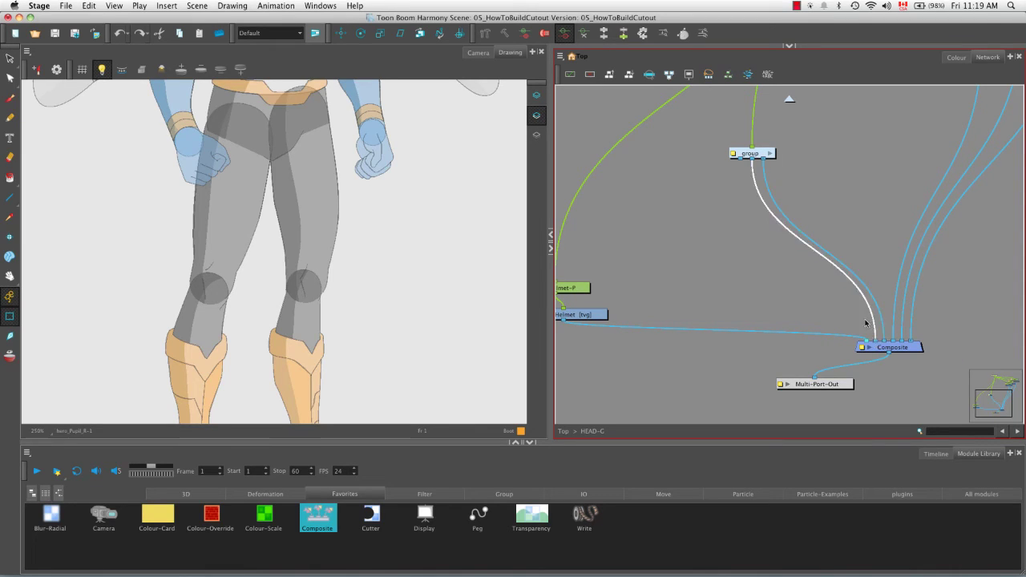
{"action": "left_click_drag", "start_coordinate": [879, 340], "coordinate": [866, 296]}
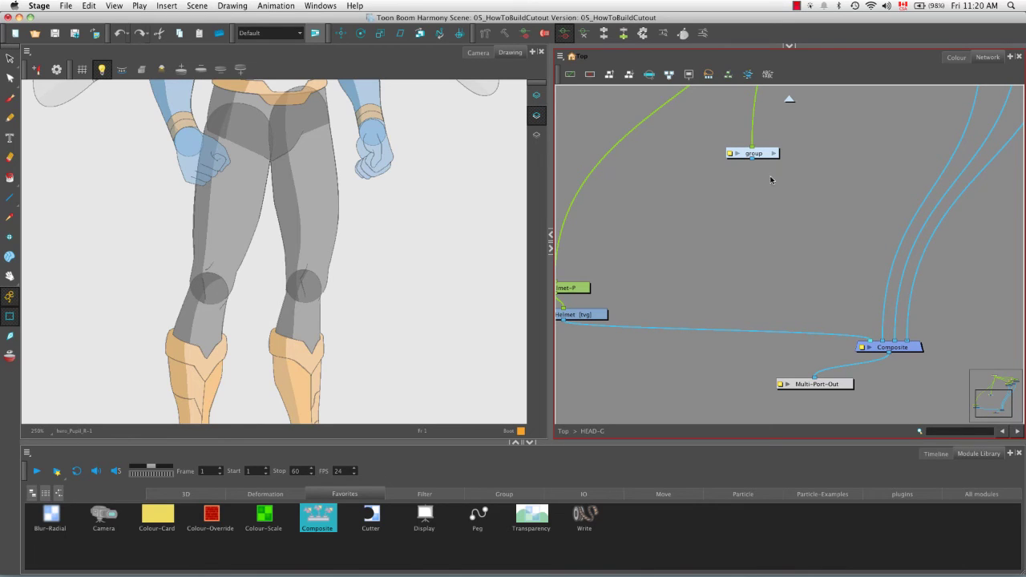
{"action": "left_click_drag", "start_coordinate": [753, 158], "coordinate": [872, 341]}
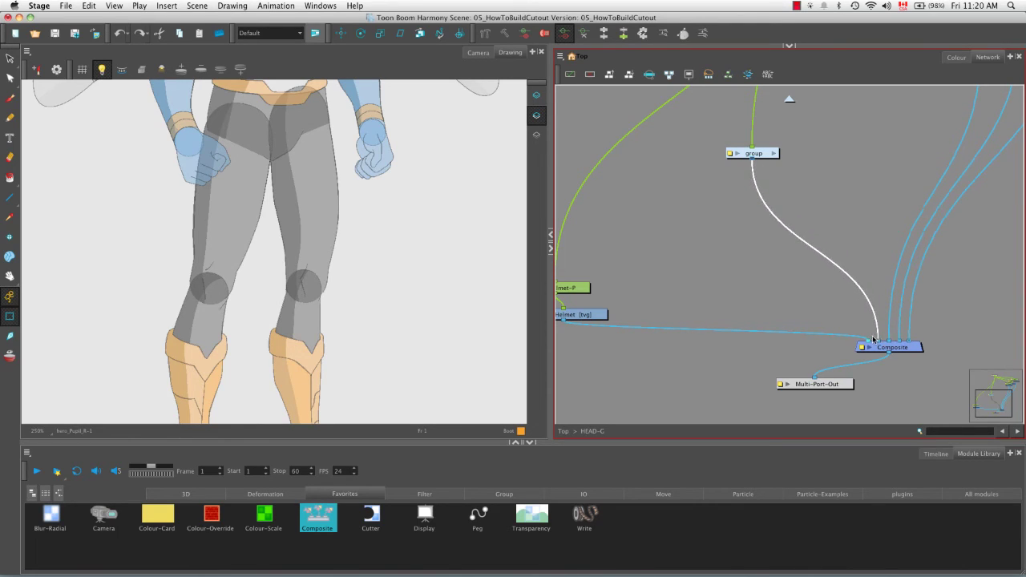
- Rename the facial features group as FACIAL_FEATURES-G
{"action": "double_click", "coordinate": [729, 157]}
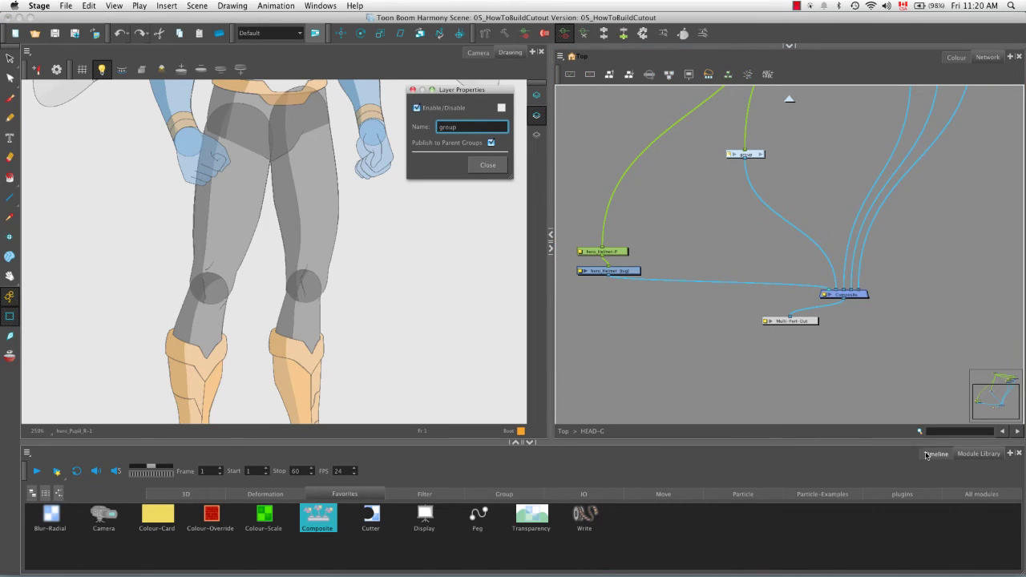
{"action": "key", "text": "BackSpace"}
{"action": "key", "text": "BackSpace"}
{"action": "type", "text": "FAC"}
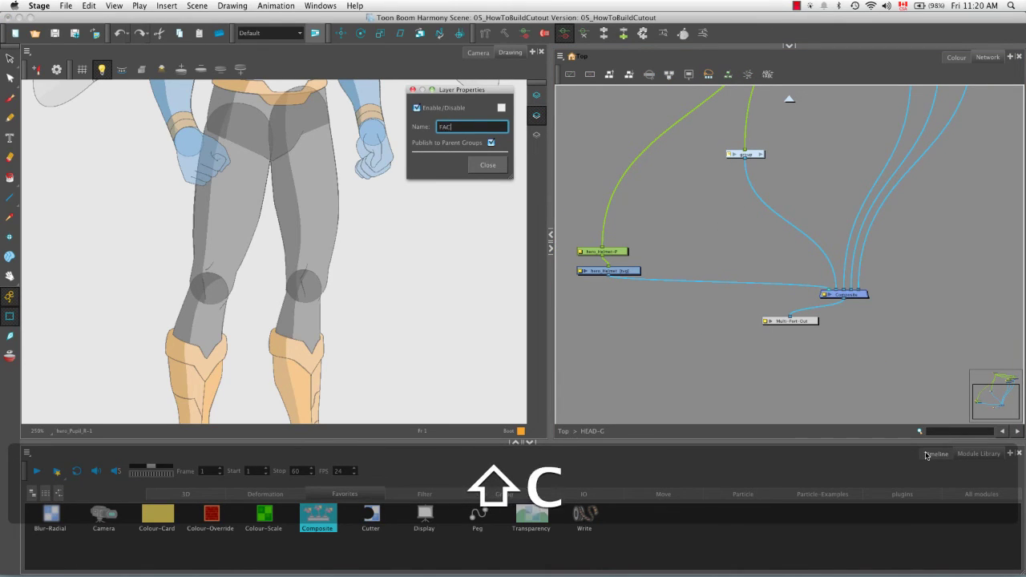
{"action": "type", "text": "IAL_FEAT"}
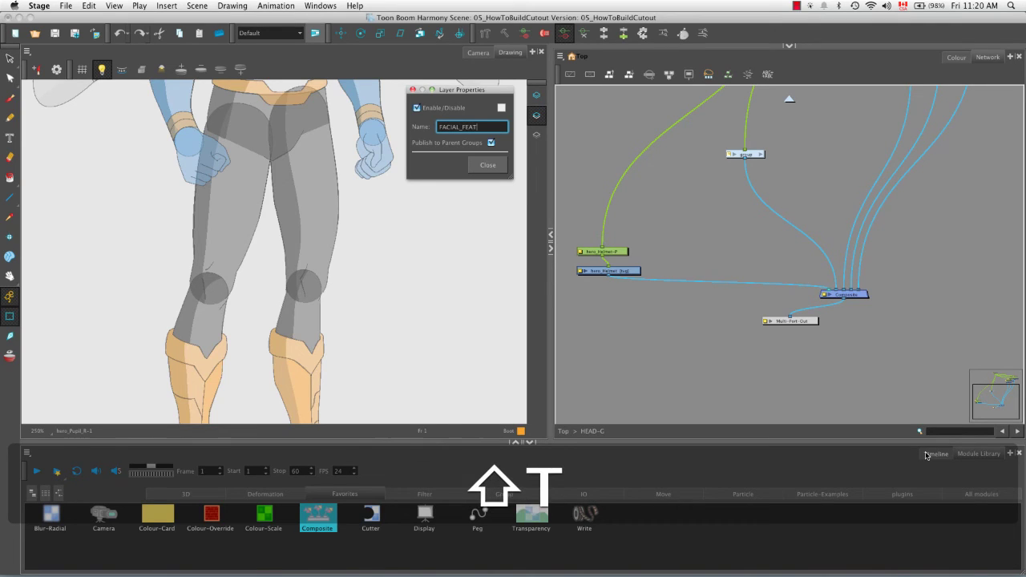
{"action": "type", "text": "URES-G"}
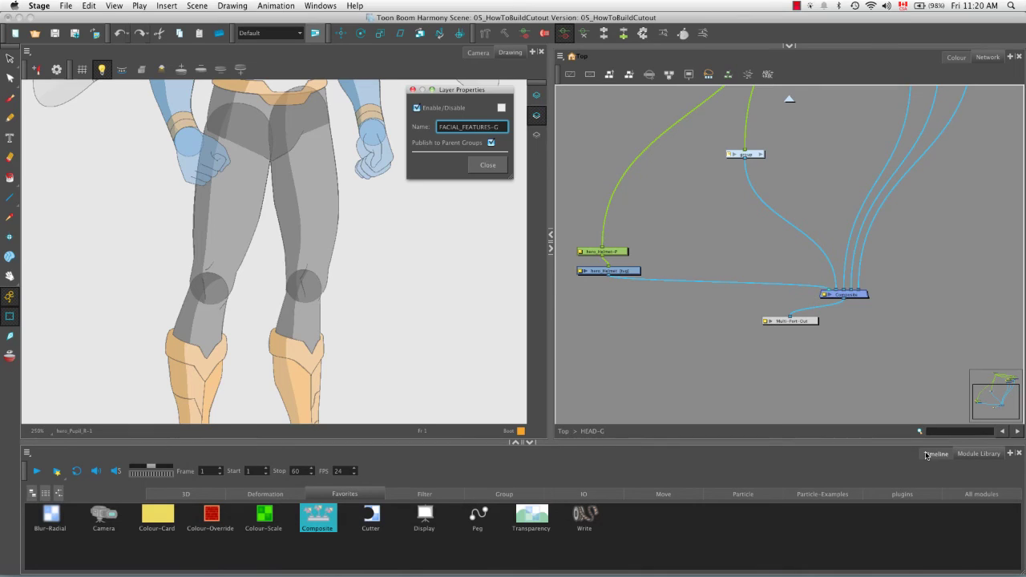
{"action": "left_click", "coordinate": [487, 165]}
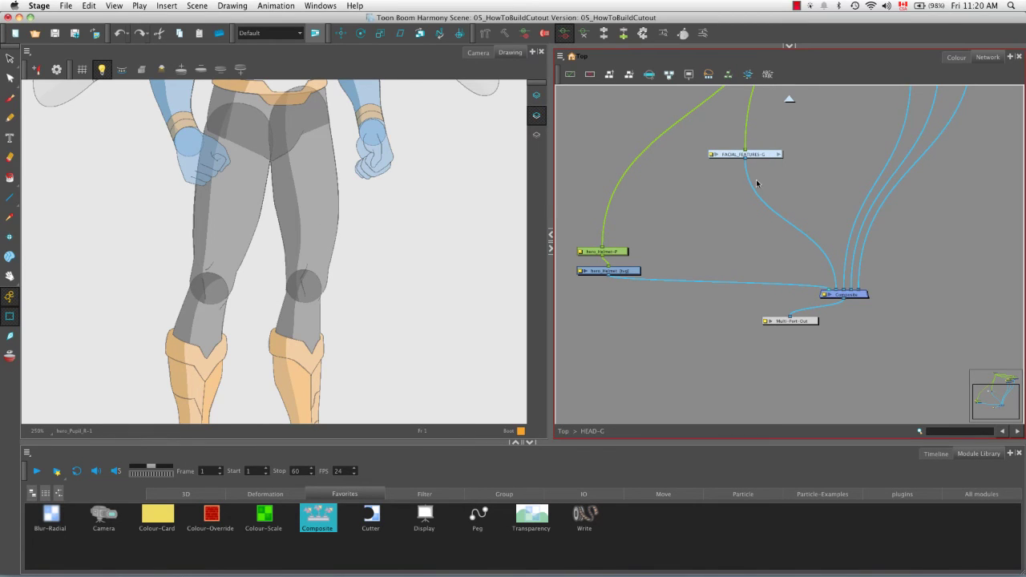
- Inside FACIAL_FEATURES-G, move the left pupil and left eye drawings with their pegs aside and group them together
{"action": "left_click", "coordinate": [779, 155]}
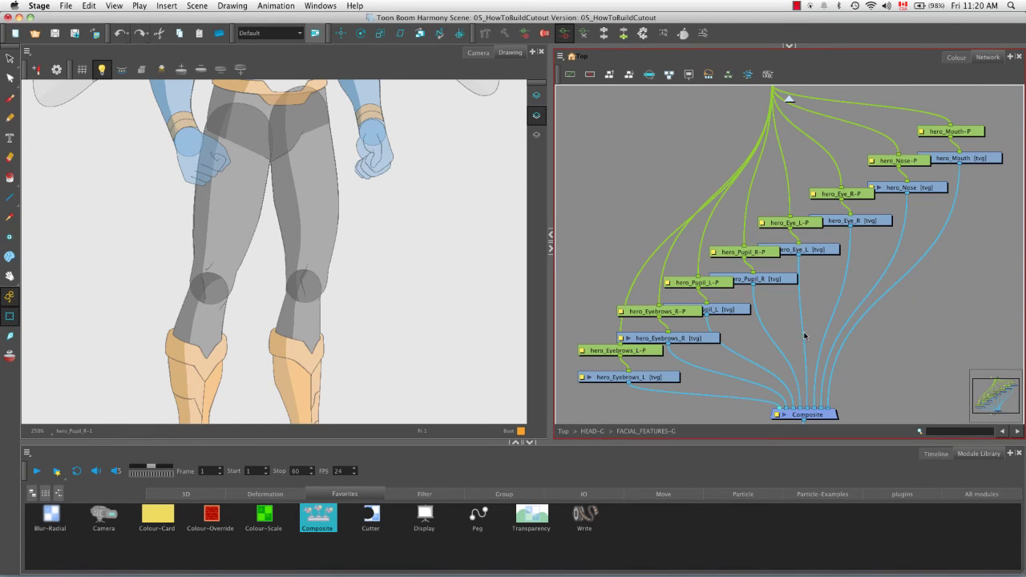
{"action": "left_click_drag", "start_coordinate": [793, 302], "coordinate": [768, 302]}
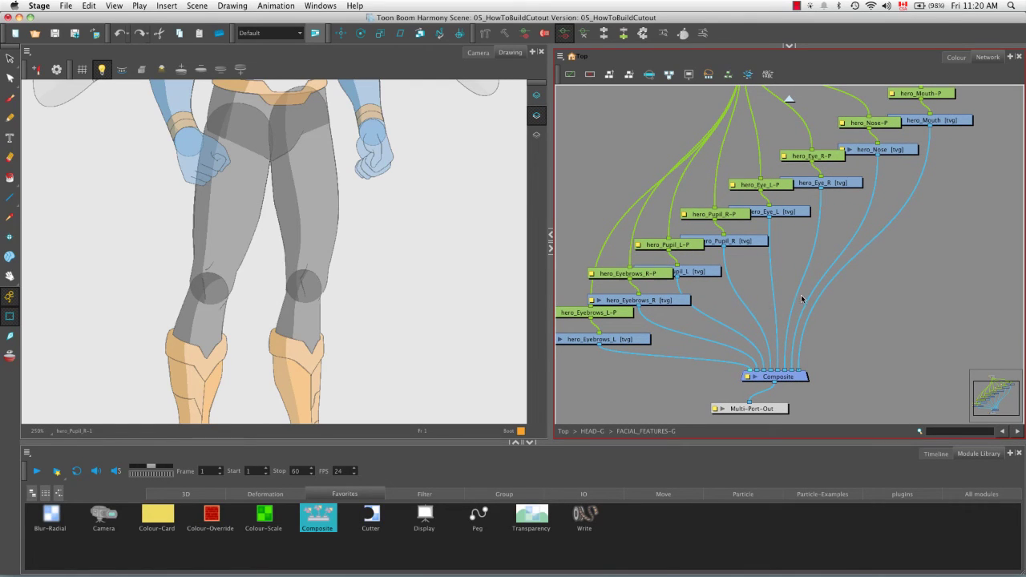
{"action": "left_click_drag", "start_coordinate": [617, 346], "coordinate": [698, 396]}
{"action": "left_click_drag", "start_coordinate": [786, 322], "coordinate": [787, 316]}
{"action": "left_click", "coordinate": [727, 294], "text": "shift"}
{"action": "left_click_drag", "start_coordinate": [726, 294], "coordinate": [623, 181]}
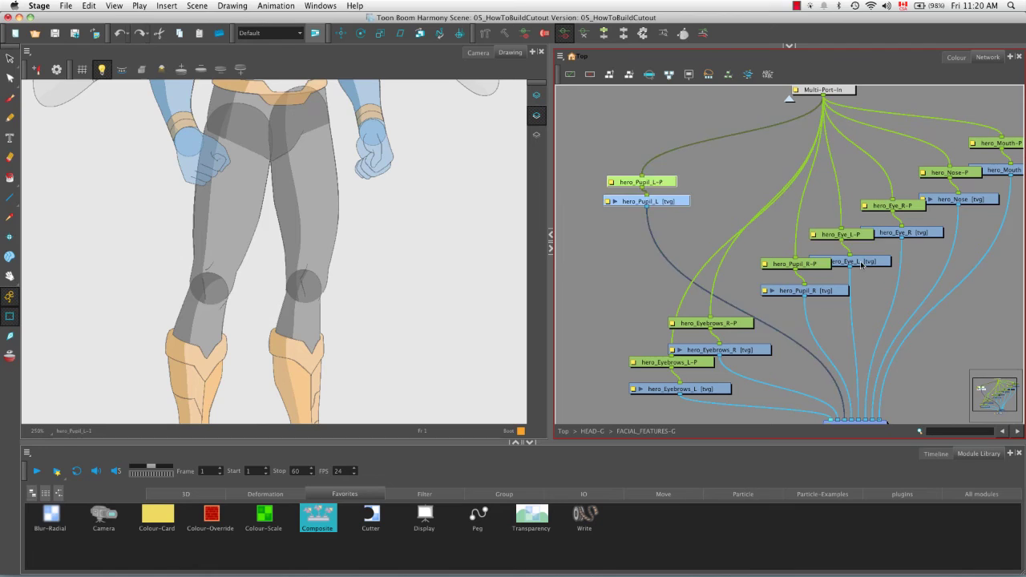
{"action": "left_click_drag", "start_coordinate": [840, 234], "coordinate": [755, 166]}
{"action": "left_click_drag", "start_coordinate": [870, 265], "coordinate": [754, 170]}
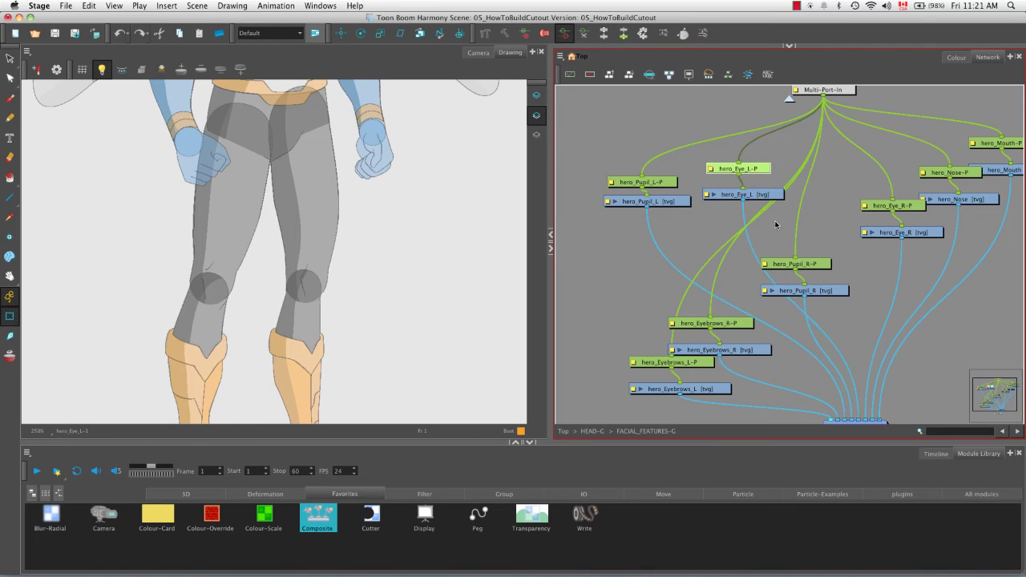
{"action": "left_click_drag", "start_coordinate": [738, 240], "coordinate": [604, 159]}
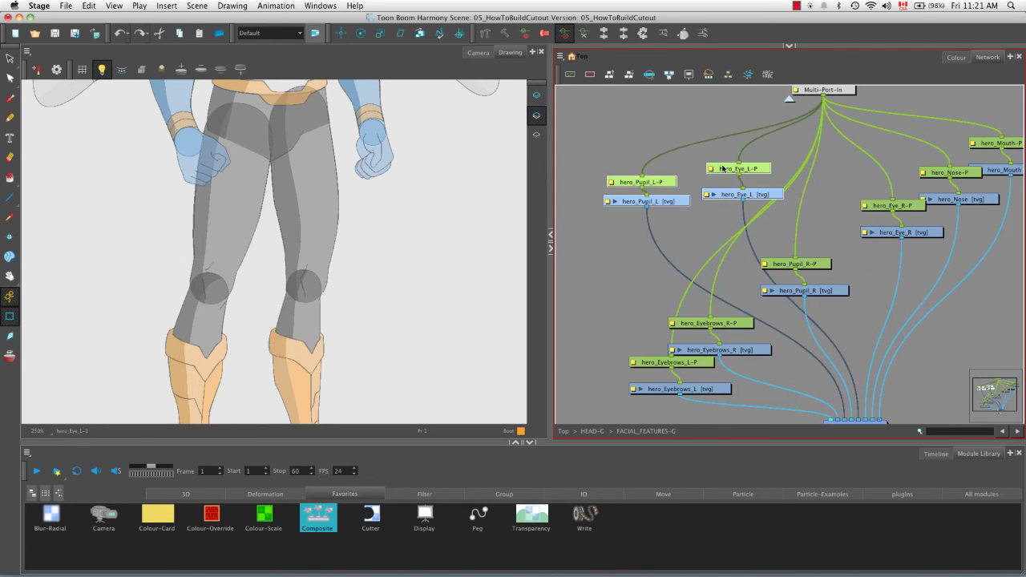
{"action": "key", "text": "super+g"}
- Inside the left eye group, disconnect hero_Pupil_L-P from Multi-Port-In and parent it to hero_Eye_L-P
{"action": "key", "text": "space"}
{"action": "left_click_drag", "start_coordinate": [741, 254], "coordinate": [692, 213]}
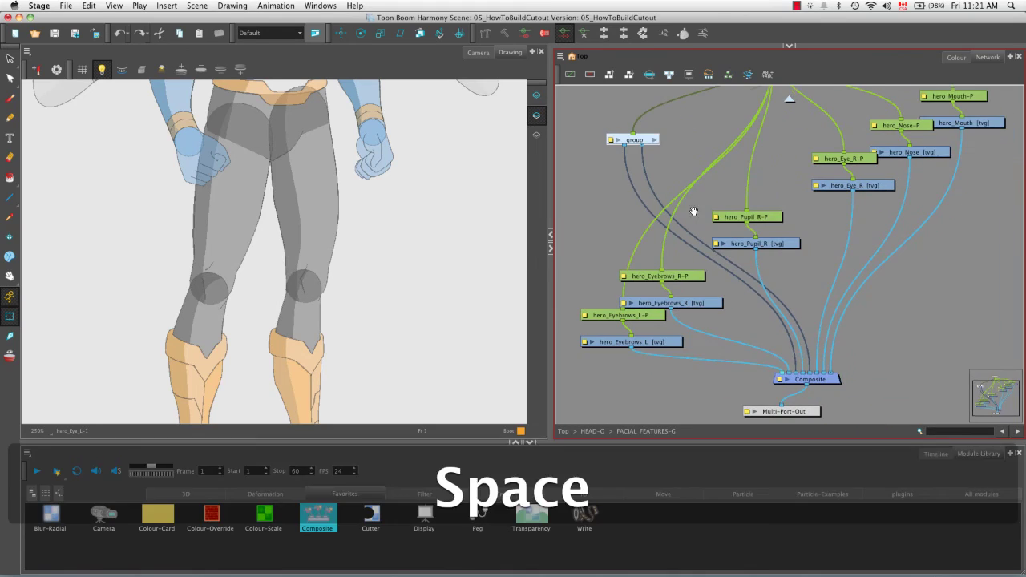
{"action": "left_click_drag", "start_coordinate": [796, 375], "coordinate": [774, 331]}
{"action": "double_click", "coordinate": [654, 140]}
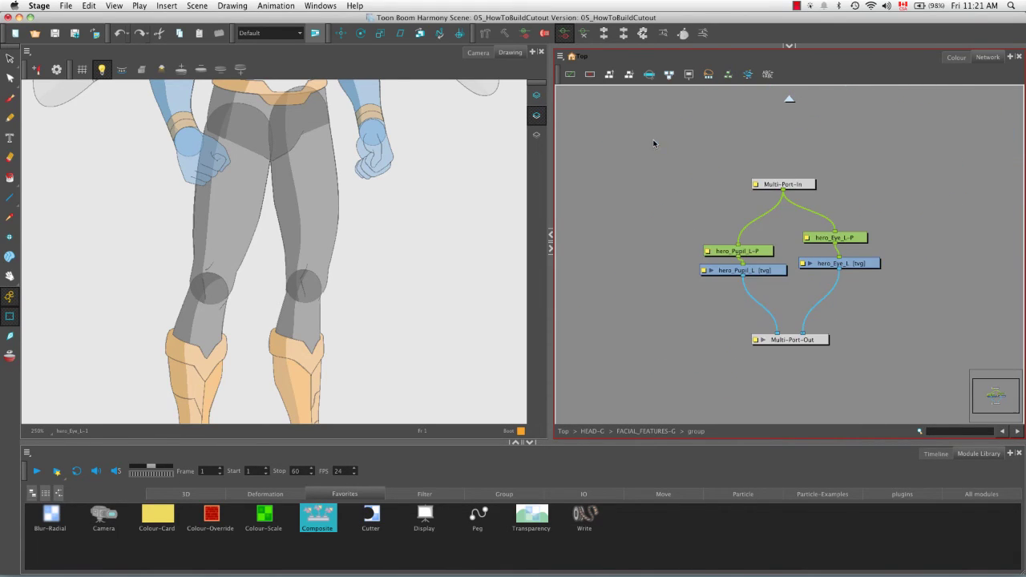
{"action": "left_click_drag", "start_coordinate": [664, 317], "coordinate": [758, 204]}
{"action": "left_click_drag", "start_coordinate": [816, 231], "coordinate": [721, 269]}
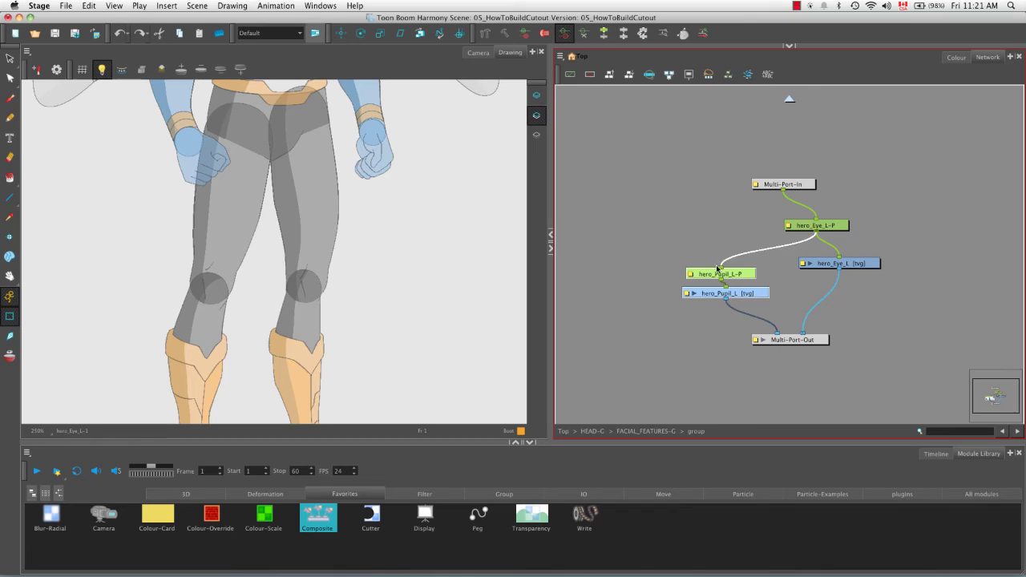
{"action": "left_click_drag", "start_coordinate": [728, 286], "coordinate": [727, 285]}
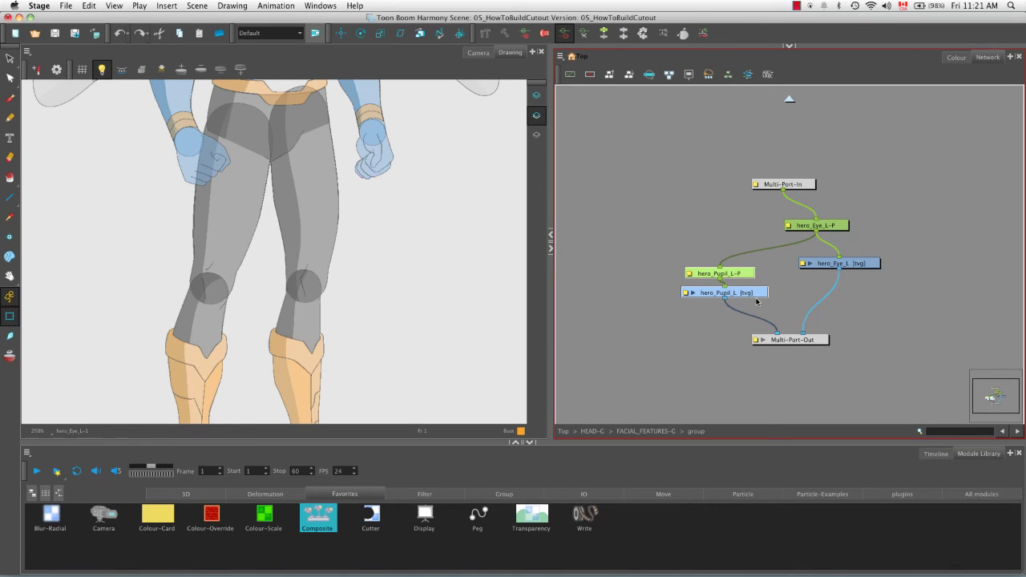
{"action": "left_click_drag", "start_coordinate": [757, 300], "coordinate": [764, 295]}
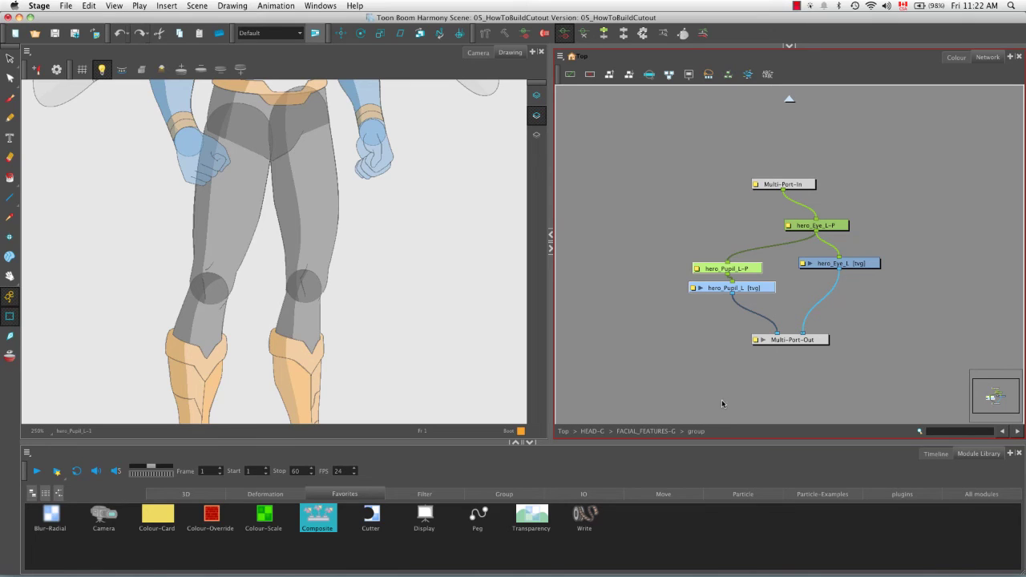
- Return to FACIAL_FEATURES-G and connect both output ports of the left eye group to the Composite
{"action": "left_click", "coordinate": [648, 431]}
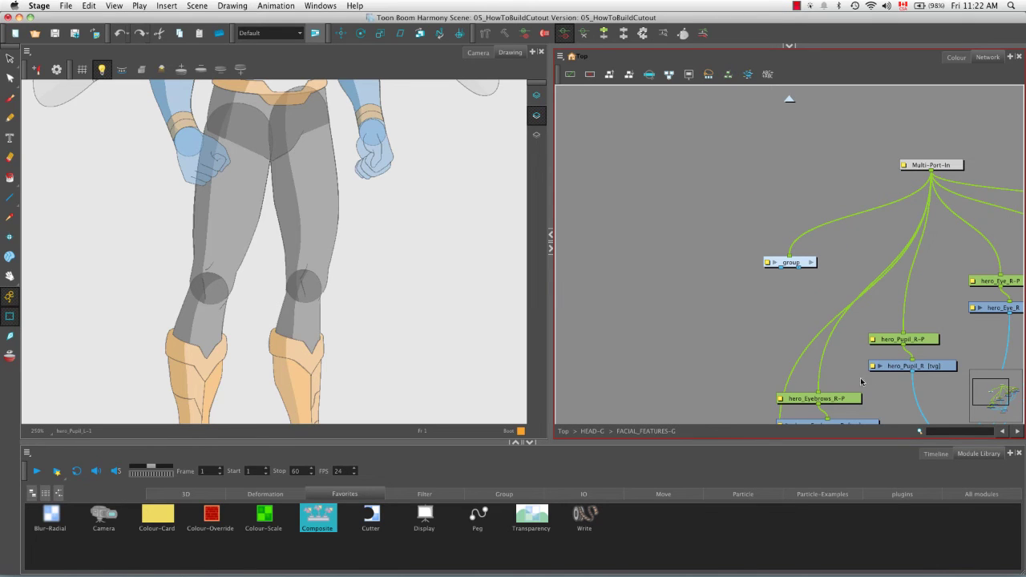
{"action": "key", "text": "space"}
{"action": "left_click_drag", "start_coordinate": [866, 356], "coordinate": [736, 278]}
{"action": "left_click_drag", "start_coordinate": [656, 191], "coordinate": [810, 414]}
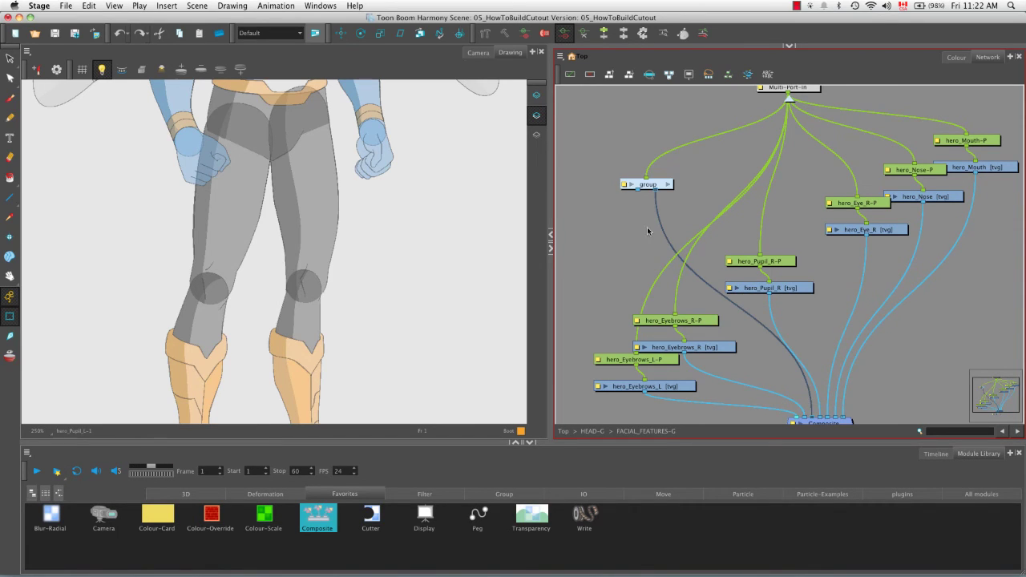
{"action": "left_click_drag", "start_coordinate": [638, 191], "coordinate": [810, 416]}
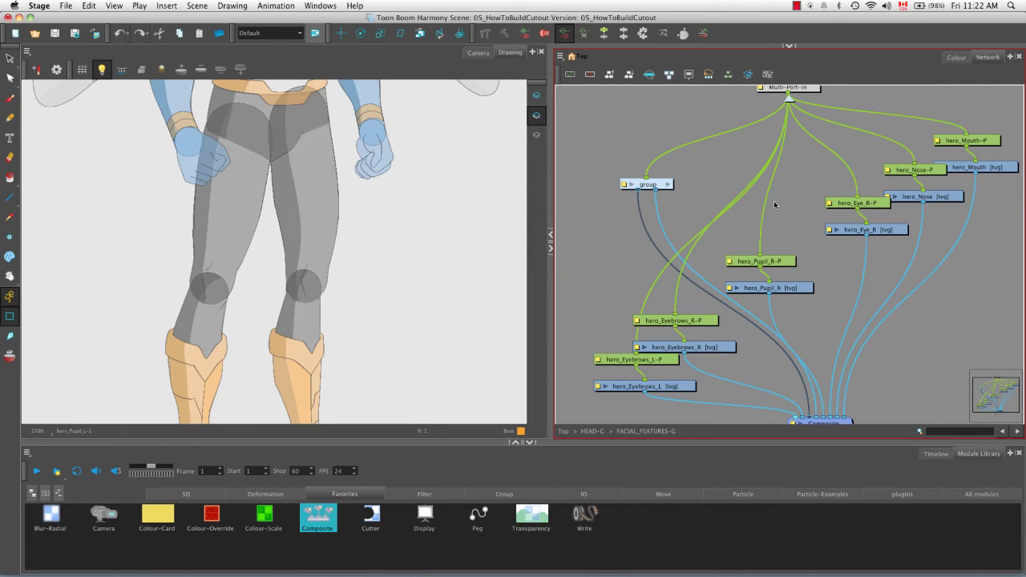
- Group the right pupil and right eye drawings with their pegs, and inside that group parent hero_Pupil_R-P to hero_Eye_R-P
{"action": "left_click_drag", "start_coordinate": [751, 206], "coordinate": [858, 299]}
{"action": "key", "text": "super+g"}
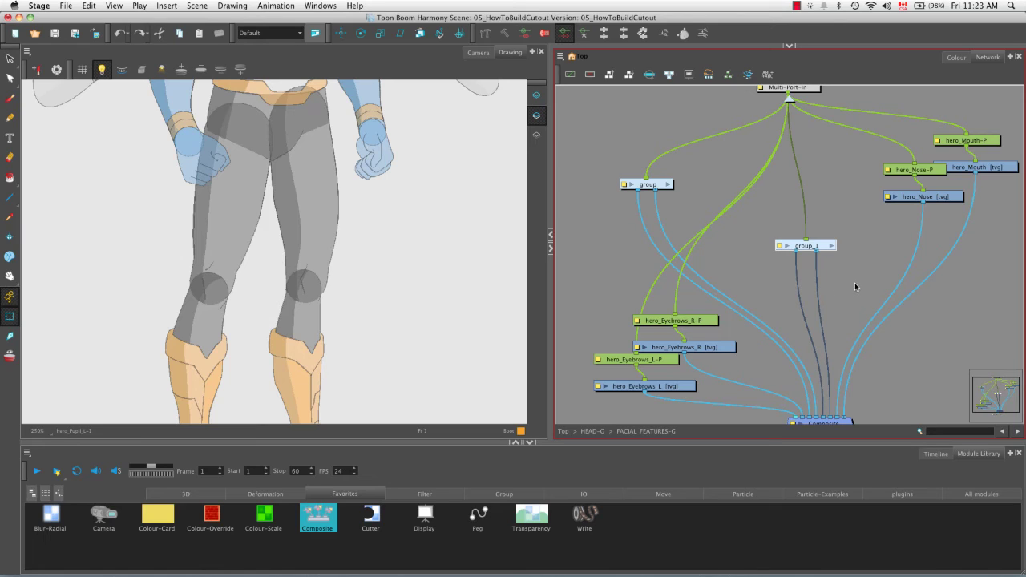
{"action": "left_click", "coordinate": [831, 246]}
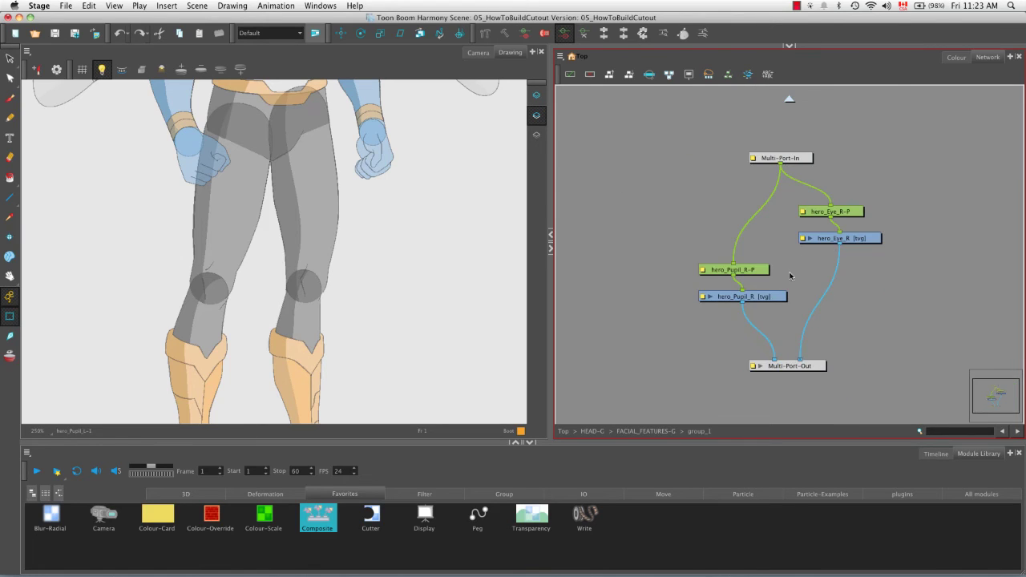
{"action": "left_click_drag", "start_coordinate": [734, 263], "coordinate": [758, 196]}
{"action": "left_click_drag", "start_coordinate": [830, 218], "coordinate": [734, 265]}
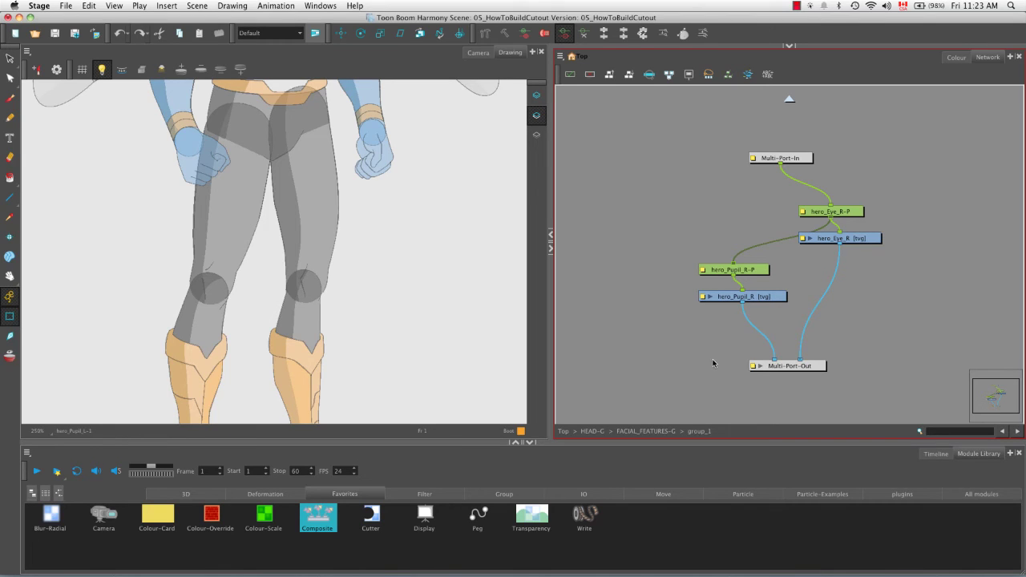
- Return to FACIAL_FEATURES-G and rename the right eye group as R_EYE-G
{"action": "left_click", "coordinate": [654, 432]}
{"action": "key", "text": "space"}
{"action": "left_click_drag", "start_coordinate": [786, 340], "coordinate": [764, 279]}
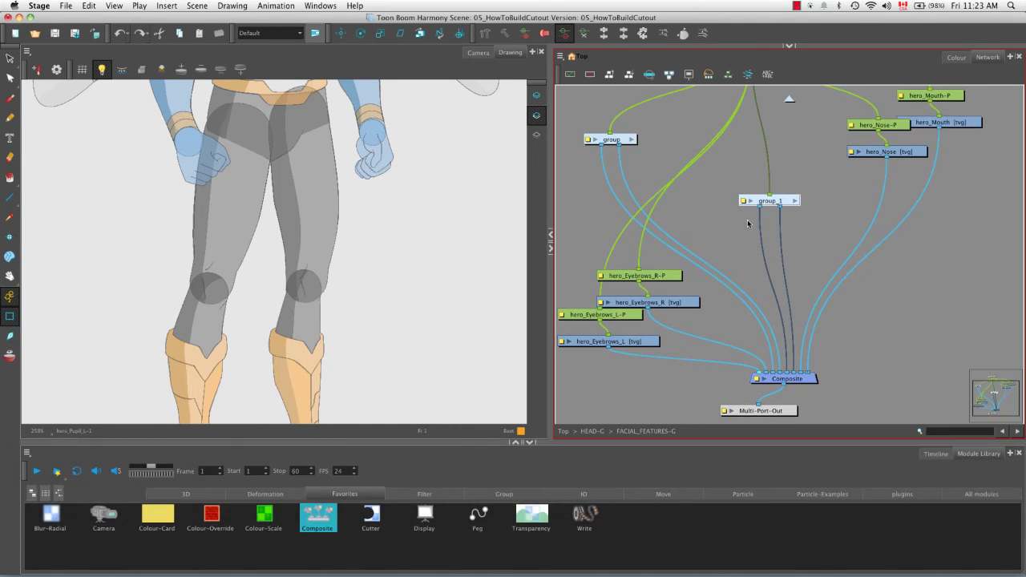
{"action": "key", "text": "space"}
{"action": "left_click_drag", "start_coordinate": [756, 225], "coordinate": [775, 286]}
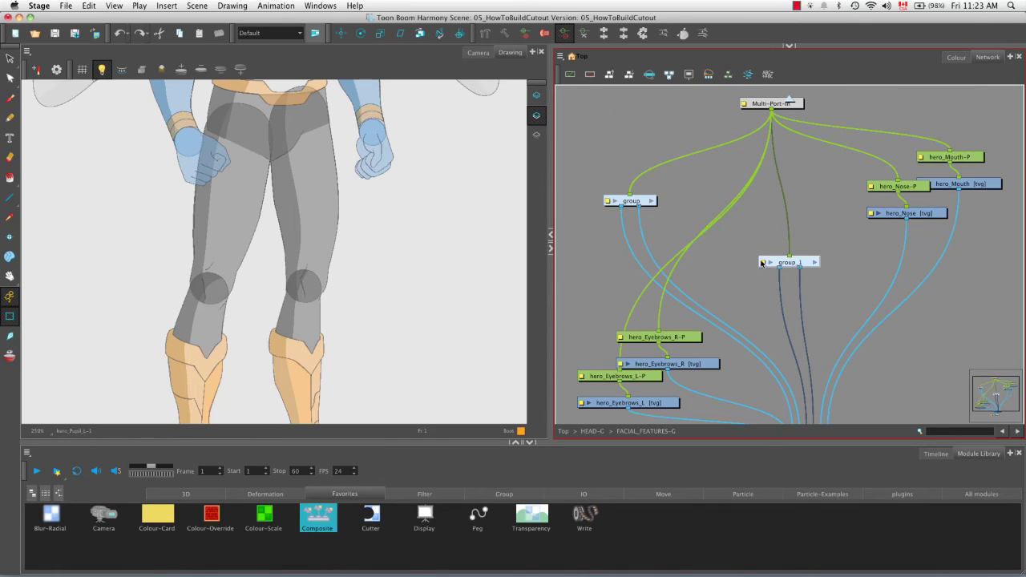
{"action": "double_click", "coordinate": [763, 264]}
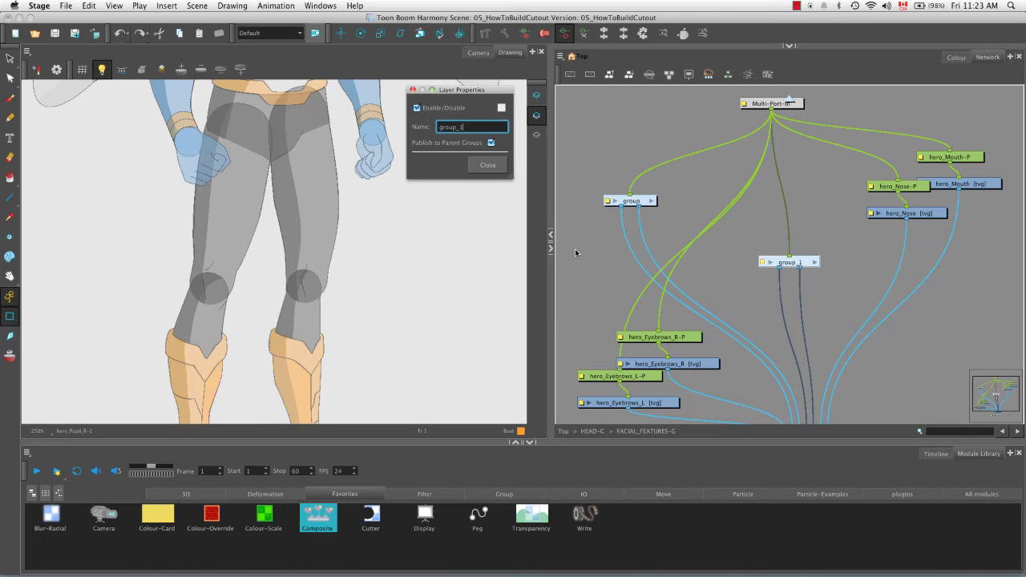
{"action": "key", "text": "BackSpace"}
{"action": "key", "text": "BackSpace"}
{"action": "key", "text": "BackSpace"}
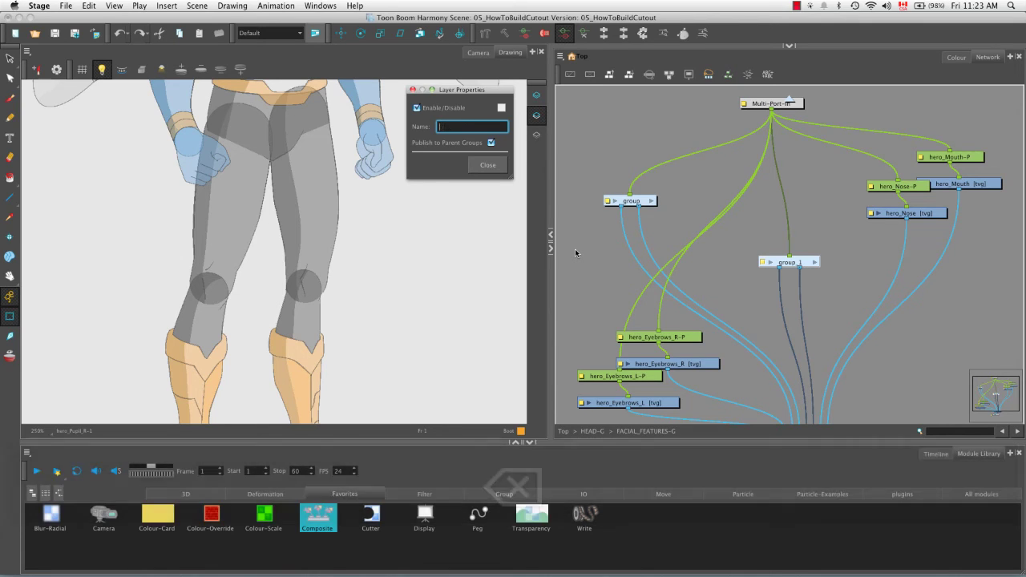
{"action": "type", "text": "R_EYE-G"}
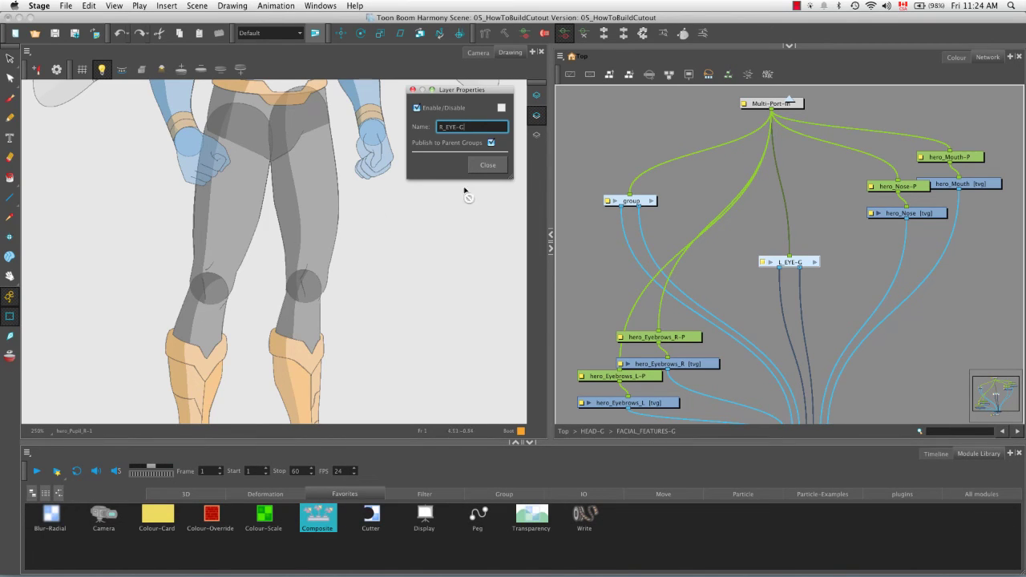
{"action": "left_click", "coordinate": [488, 165]}
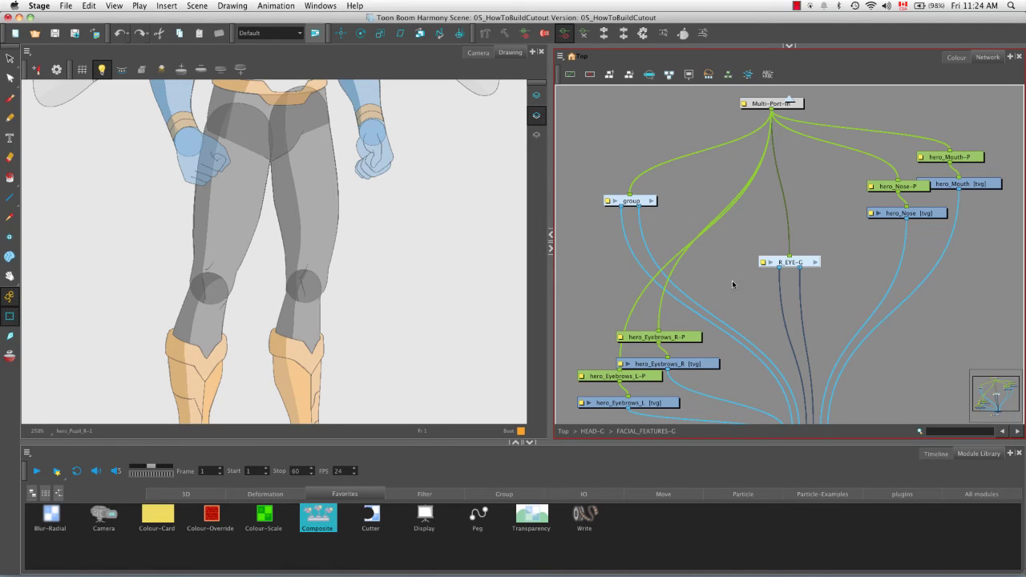
- Rename the left eye group as L_EYE-G
{"action": "double_click", "coordinate": [612, 206]}
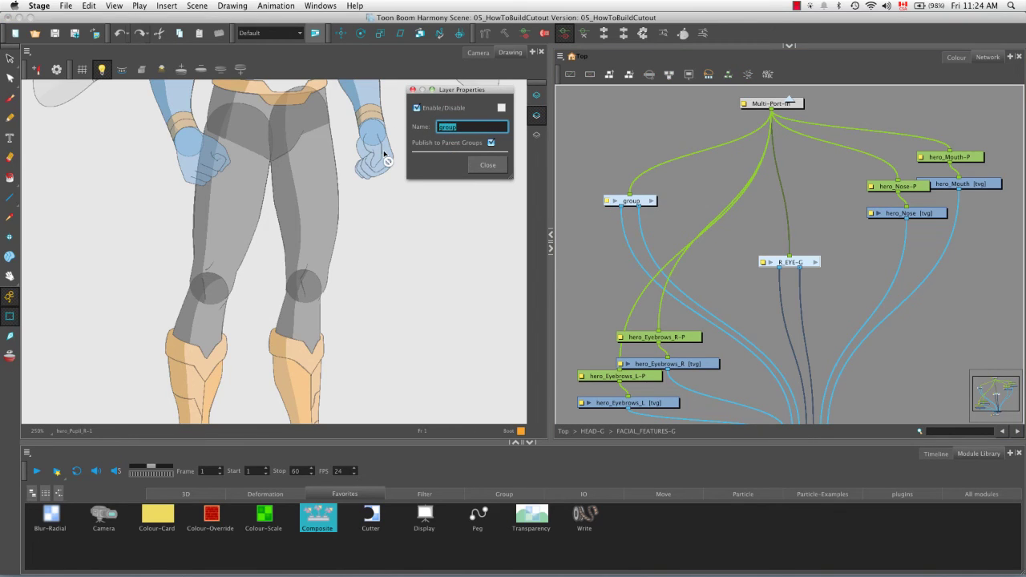
{"action": "key", "text": "BackSpace"}
{"action": "type", "text": "L_EYE-G"}
{"action": "left_click", "coordinate": [488, 165]}
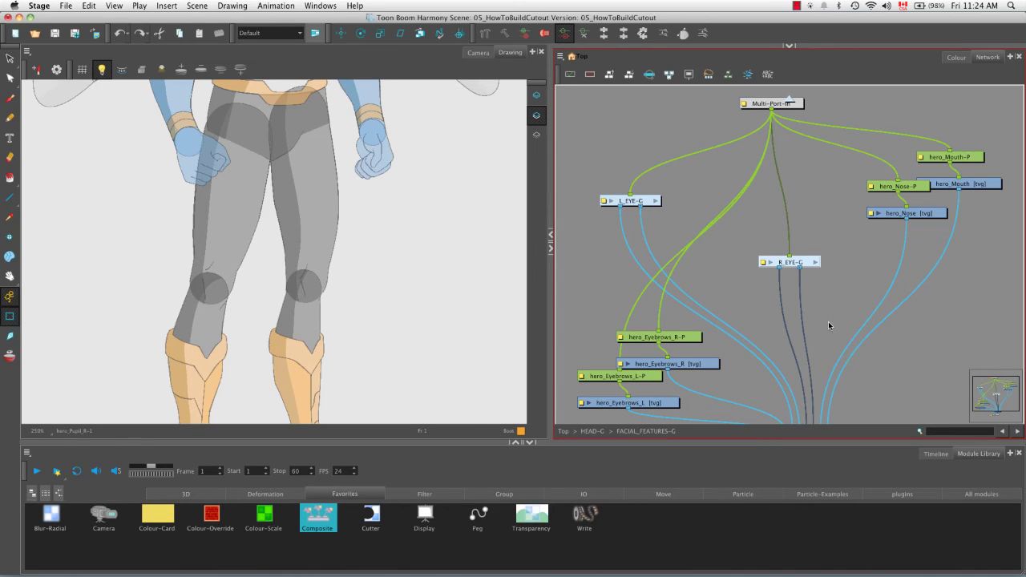
- Leave FACIAL_FEATURES-G and return through HEAD-G to the top level of the network
{"action": "key", "text": "space"}
{"action": "left_click_drag", "start_coordinate": [828, 321], "coordinate": [821, 257]}
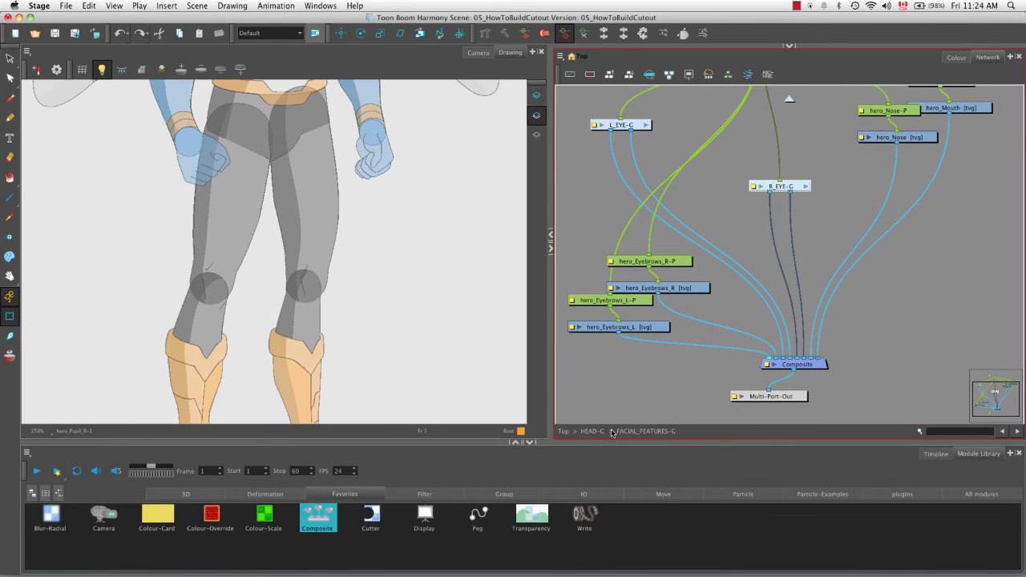
{"action": "left_click", "coordinate": [598, 431]}
{"action": "key", "text": "space"}
{"action": "left_click_drag", "start_coordinate": [885, 297], "coordinate": [811, 340]}
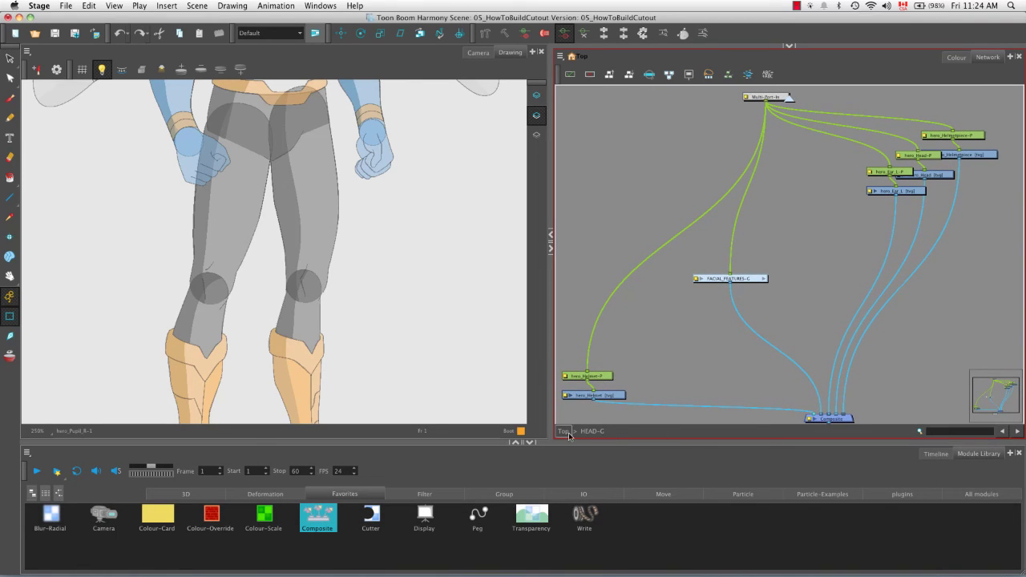
{"action": "left_click", "coordinate": [565, 432]}
{"action": "key", "text": "space"}
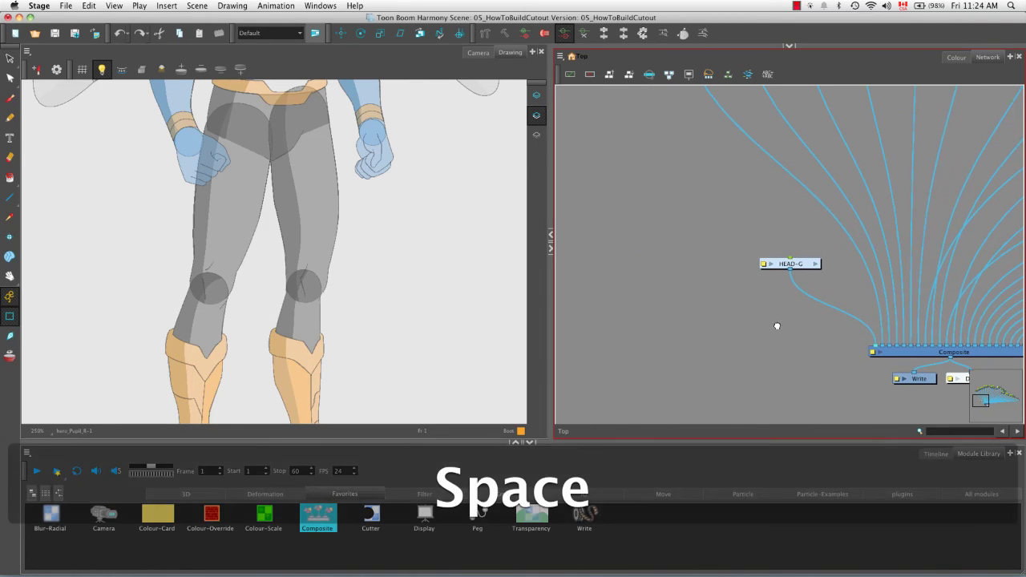
{"action": "left_click_drag", "start_coordinate": [774, 321], "coordinate": [768, 356]}
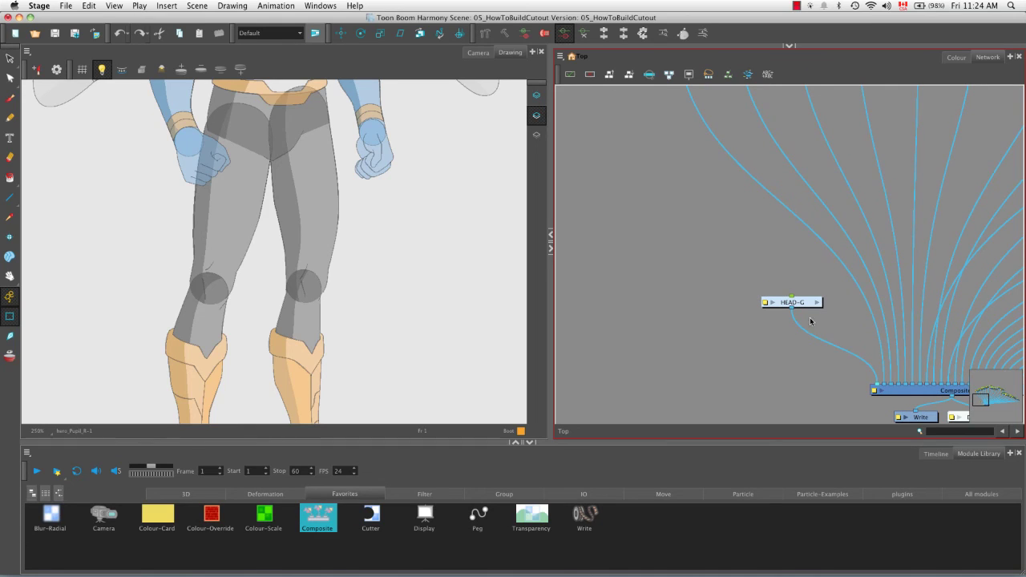
- Show the character in the Camera view and add a peg in the empty space above the body-part pegs
{"action": "key", "text": "space"}
{"action": "left_click_drag", "start_coordinate": [903, 210], "coordinate": [735, 351]}
{"action": "key", "text": "1"}
{"action": "key", "text": "1"}
{"action": "key", "text": "1"}
{"action": "key", "text": "space"}
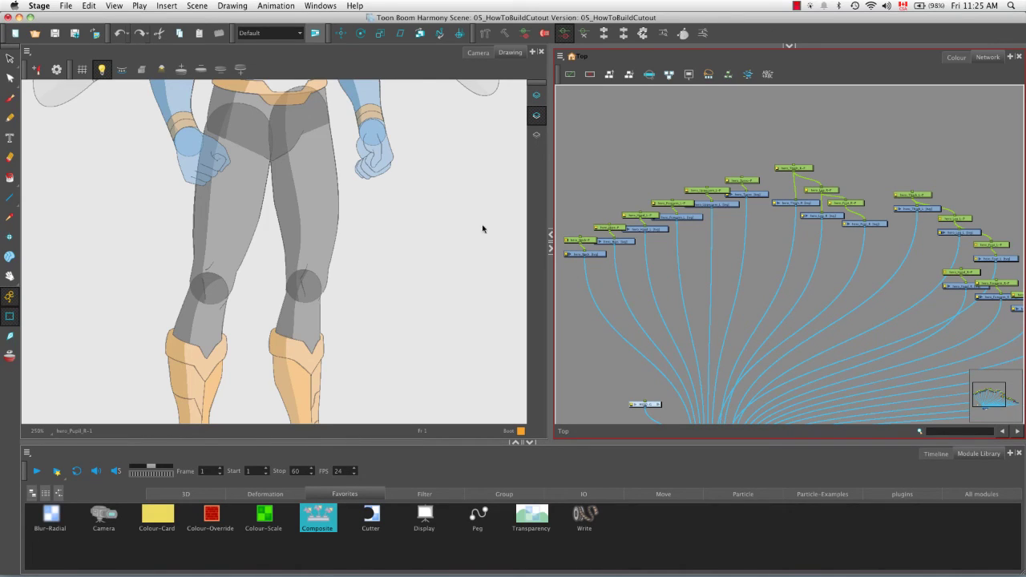
{"action": "left_click", "coordinate": [479, 52]}
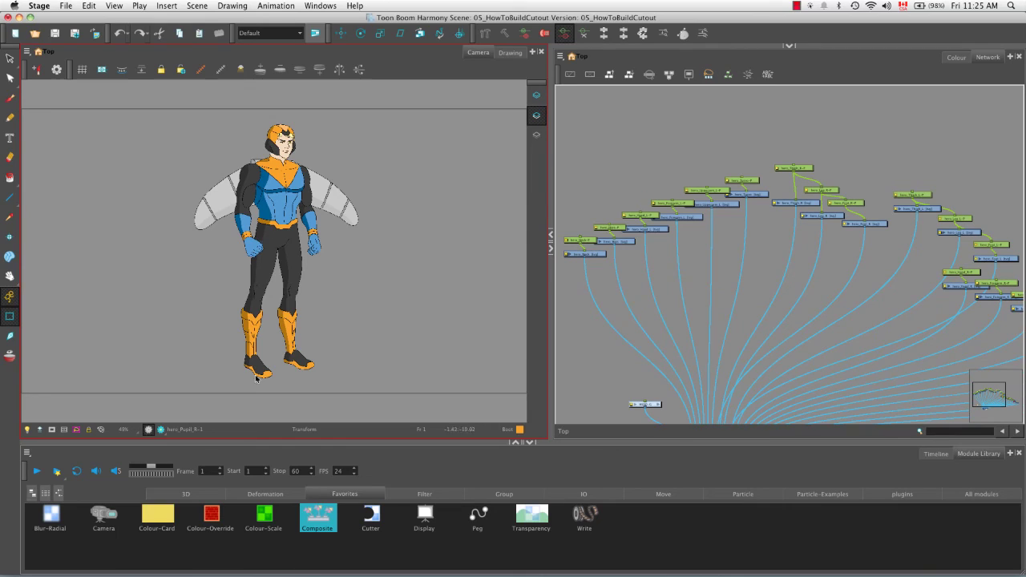
{"action": "left_click", "coordinate": [658, 166]}
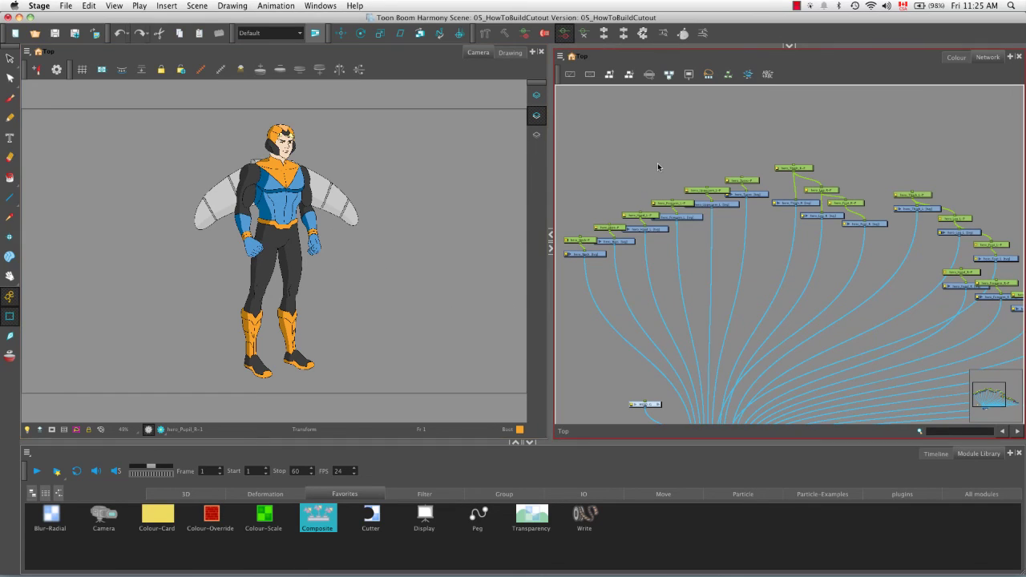
{"action": "left_click", "coordinate": [479, 520]}
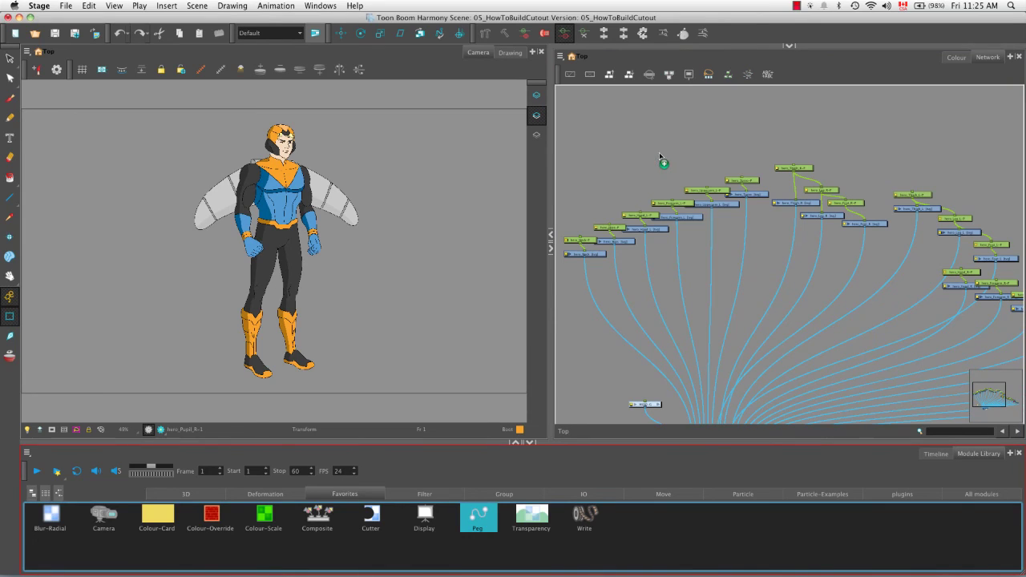
{"action": "left_click_drag", "start_coordinate": [659, 155], "coordinate": [658, 154]}
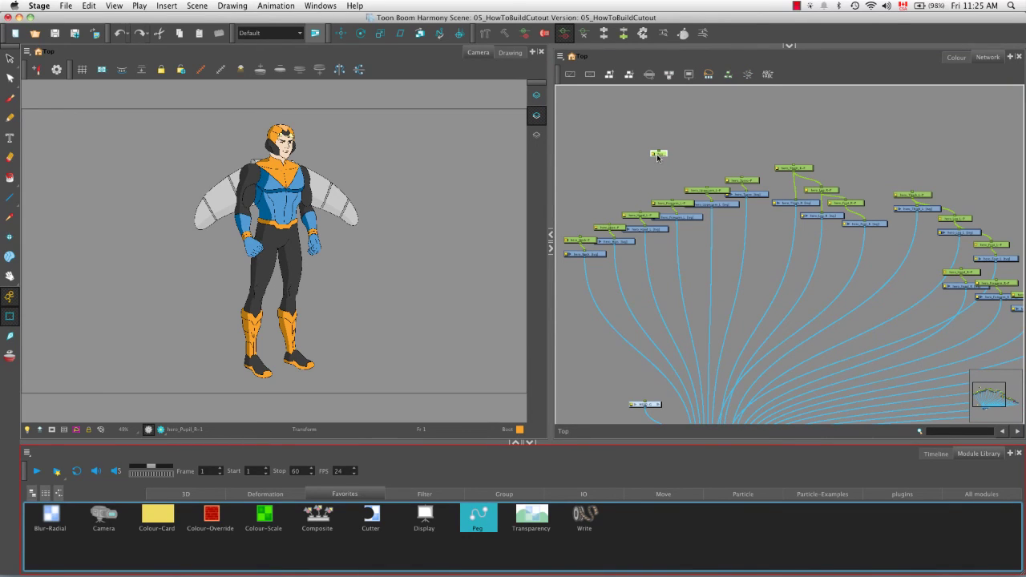
- Add a second peg and space the two new pegs apart above the body-part pegs
{"action": "left_click", "coordinate": [936, 455]}
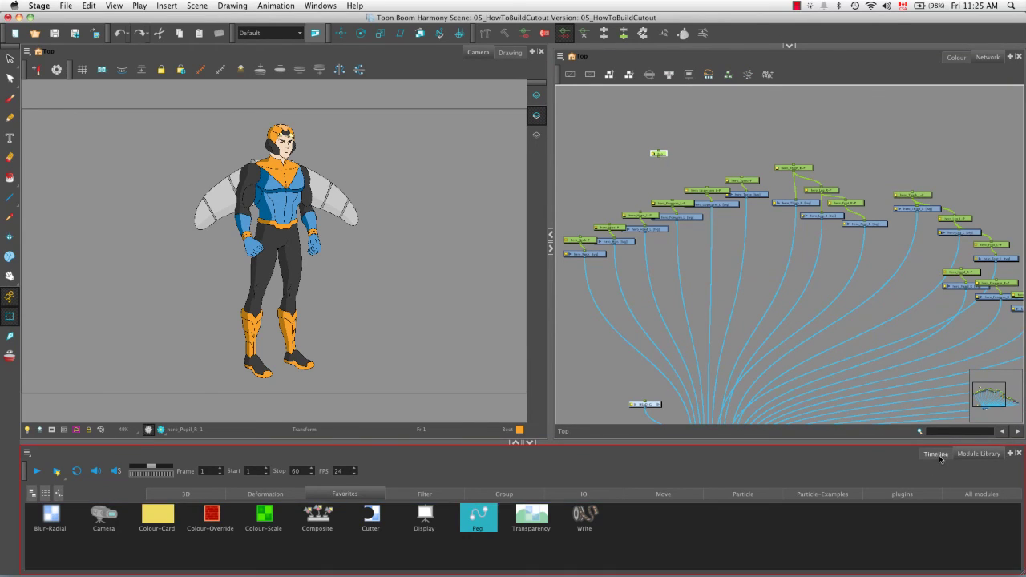
{"action": "left_click", "coordinate": [971, 454]}
{"action": "left_click", "coordinate": [607, 176]}
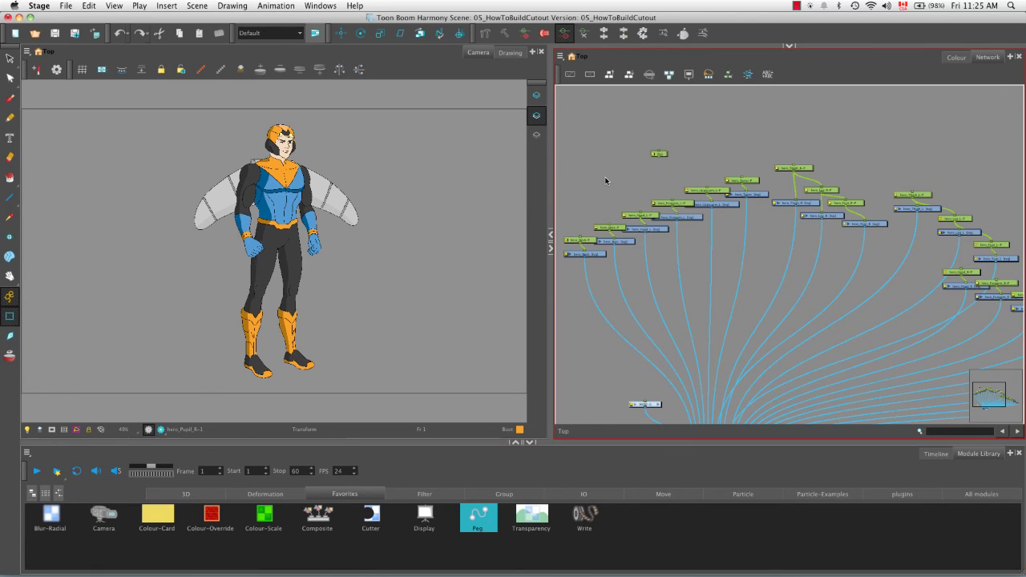
{"action": "key", "text": "super+p"}
{"action": "left_click", "coordinate": [662, 174]}
{"action": "left_click", "coordinate": [662, 154]}
{"action": "left_click_drag", "start_coordinate": [749, 138], "coordinate": [748, 137]}
{"action": "left_click_drag", "start_coordinate": [609, 184], "coordinate": [642, 162]}
- Rename Peg_1 as UPPER_BODY-P
{"action": "double_click", "coordinate": [639, 156]}
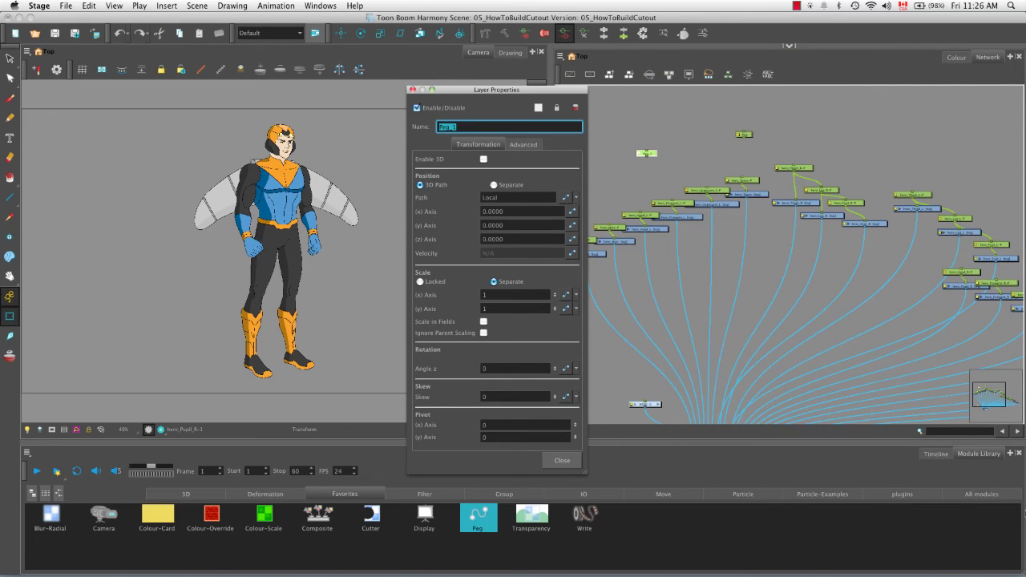
{"action": "key", "text": "BackSpace"}
{"action": "type", "text": "UPPER_BODY-P"}
{"action": "left_click", "coordinate": [562, 461]}
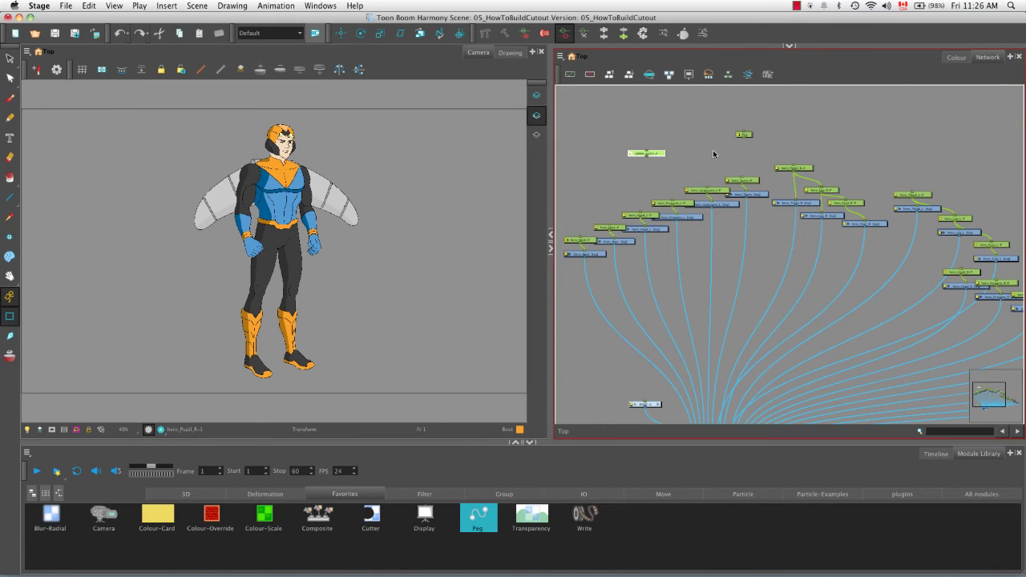
- Rename the other new peg as LOWER_BODY-P
{"action": "double_click", "coordinate": [744, 134]}
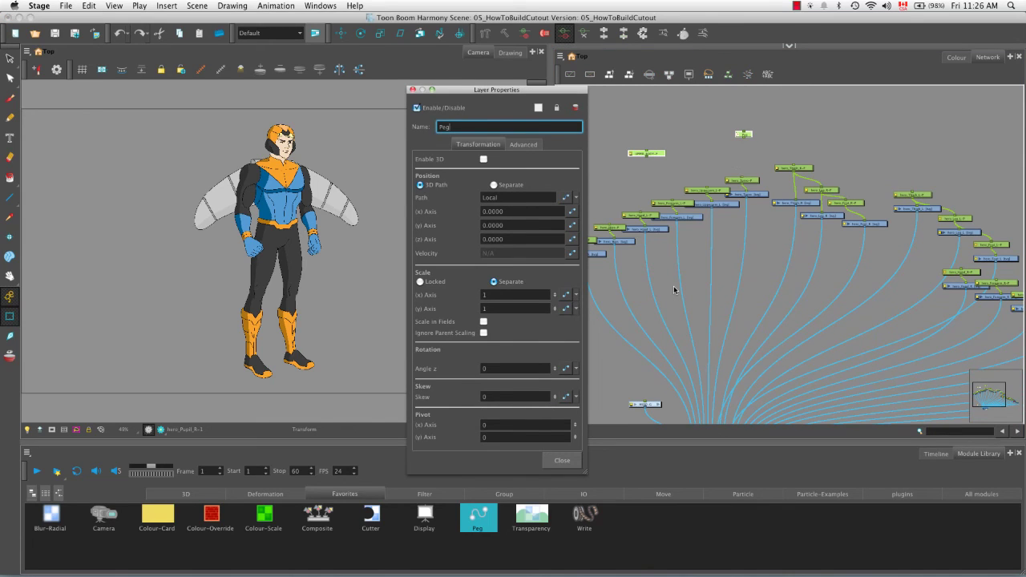
{"action": "key", "text": "BackSpace"}
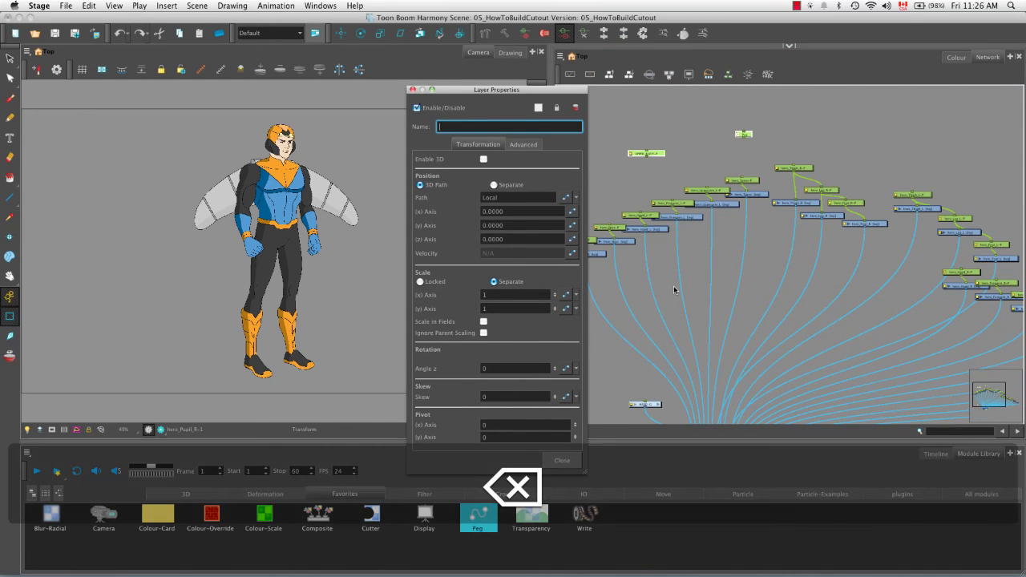
{"action": "type", "text": "LOWER"}
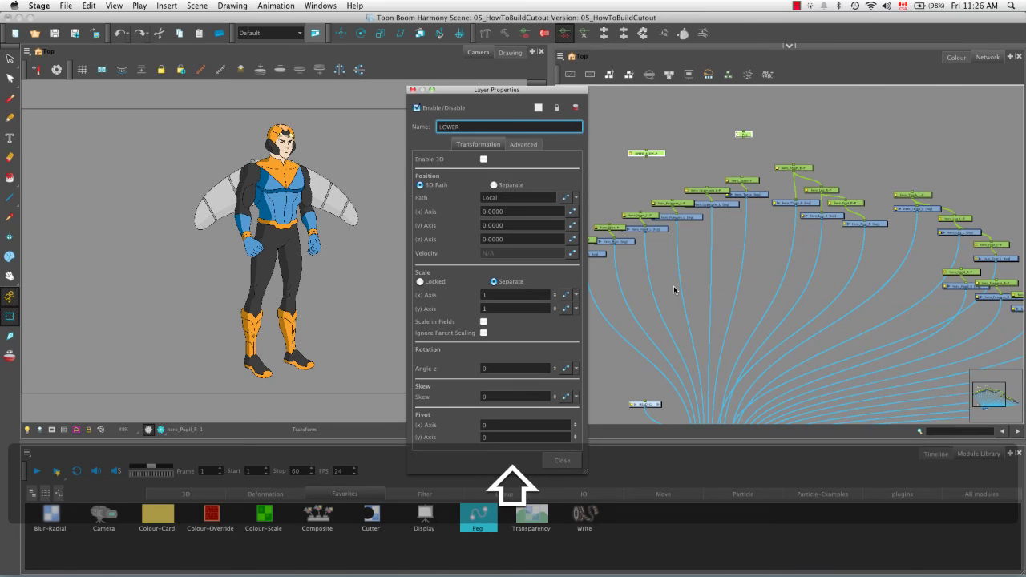
{"action": "type", "text": "_BODY"}
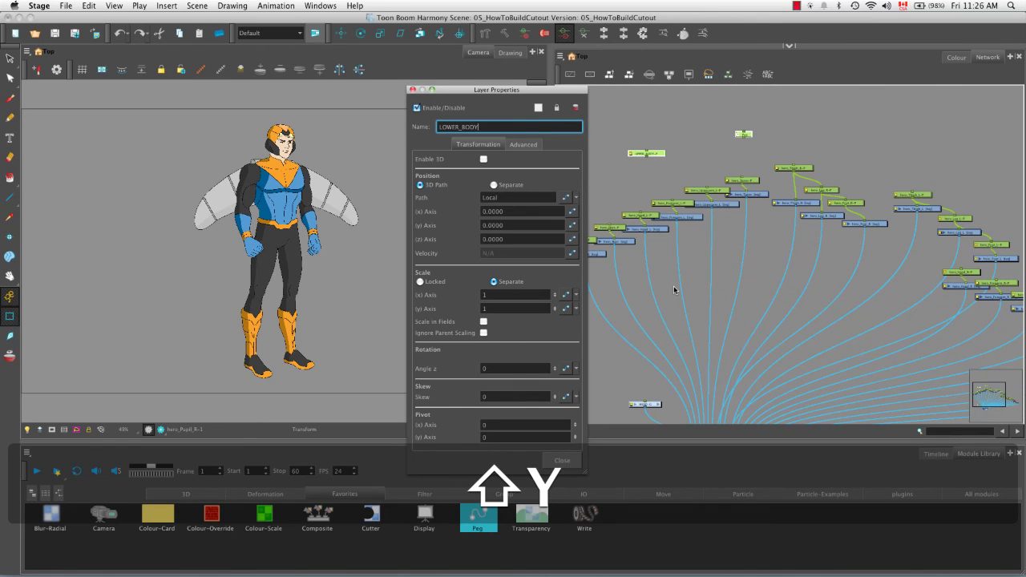
{"action": "type", "text": "-P"}
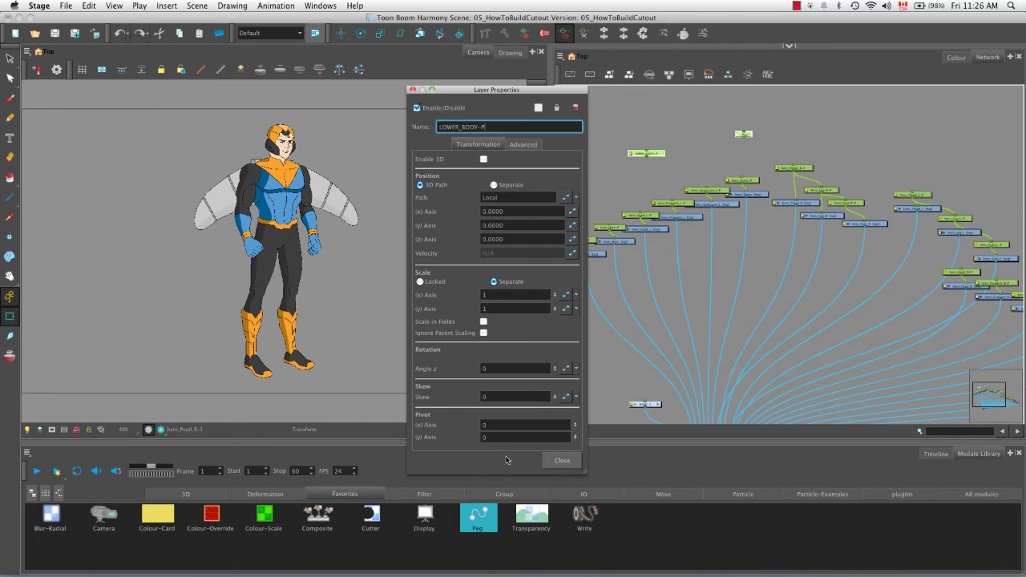
{"action": "left_click", "coordinate": [561, 461]}
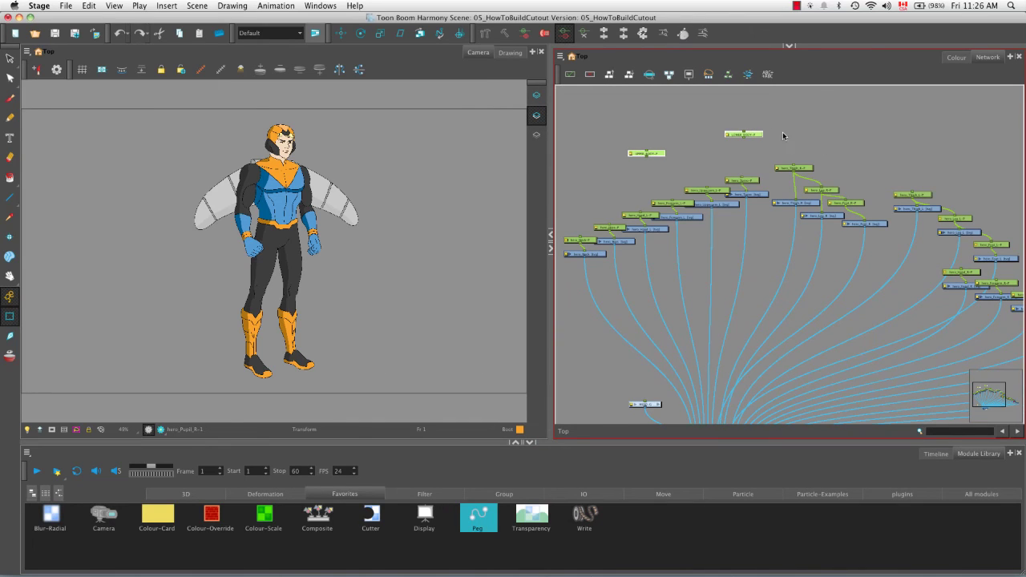
- Position LOWER_BODY-P and UPPER_BODY-P above their body parts and move HEAD-G up beside the neck nodes
{"action": "left_click_drag", "start_coordinate": [757, 139], "coordinate": [903, 141]}
{"action": "mouse_move", "coordinate": [768, 157]}
{"action": "left_mouse_down"}
{"action": "mouse_move", "coordinate": [826, 191]}
{"action": "mouse_move", "coordinate": [756, 151]}
{"action": "left_mouse_up"}
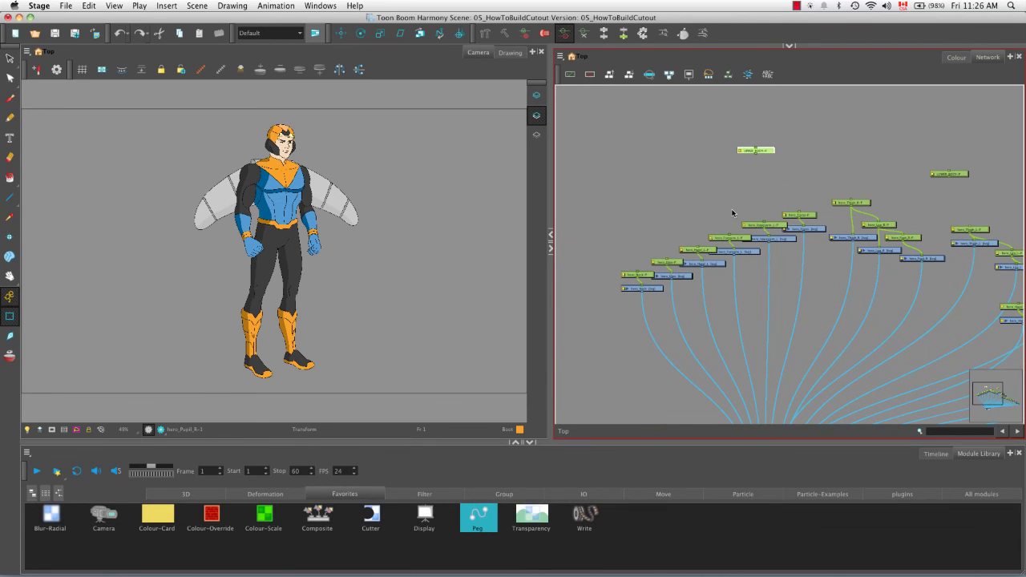
{"action": "left_click_drag", "start_coordinate": [733, 270], "coordinate": [749, 229]}
{"action": "left_click_drag", "start_coordinate": [715, 393], "coordinate": [590, 226]}
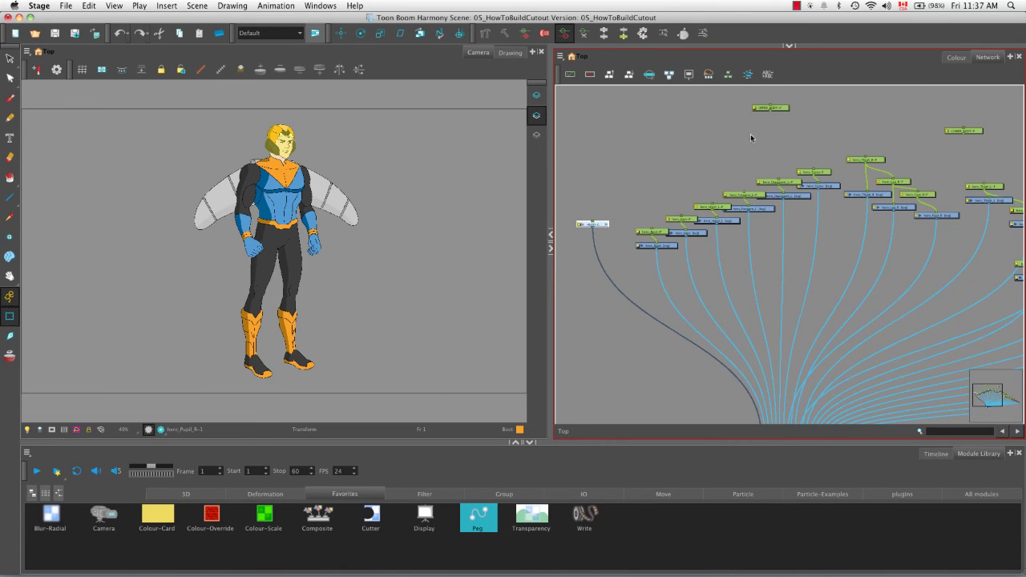
- Connect UPPER_BODY-P to the neck, left hand, left forearm and left upper arm pegs
{"action": "left_click_drag", "start_coordinate": [771, 113], "coordinate": [651, 230]}
{"action": "left_click_drag", "start_coordinate": [772, 113], "coordinate": [711, 205]}
{"action": "left_click_drag", "start_coordinate": [770, 116], "coordinate": [652, 231]}
{"action": "left_click_drag", "start_coordinate": [771, 115], "coordinate": [747, 182]}
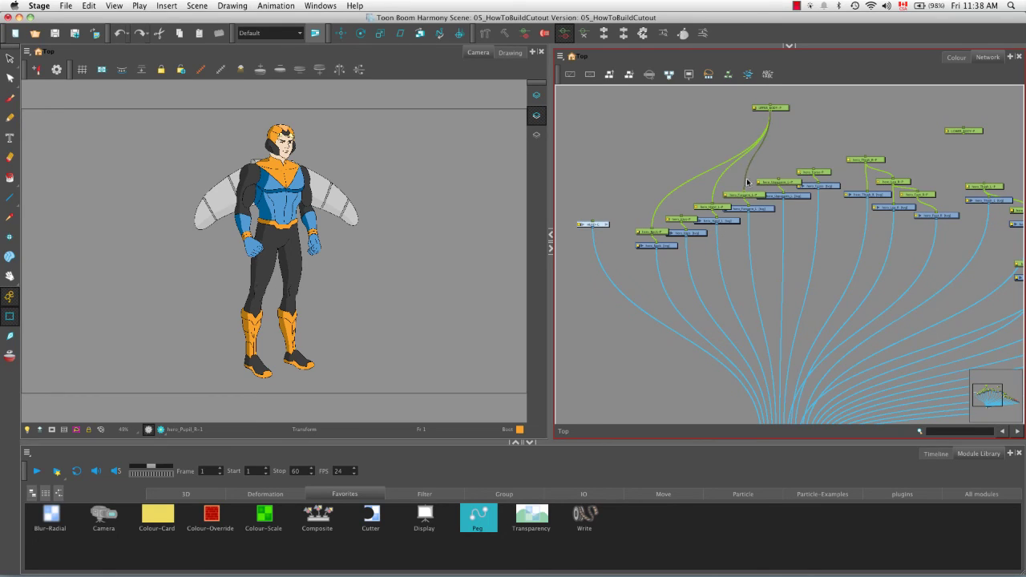
{"action": "left_click_drag", "start_coordinate": [772, 113], "coordinate": [779, 181]}
- Connect UPPER_BODY-P to hero_Torso-P
{"action": "scroll", "coordinate": [784, 115], "scroll_direction": "down", "scroll_amount": 2}
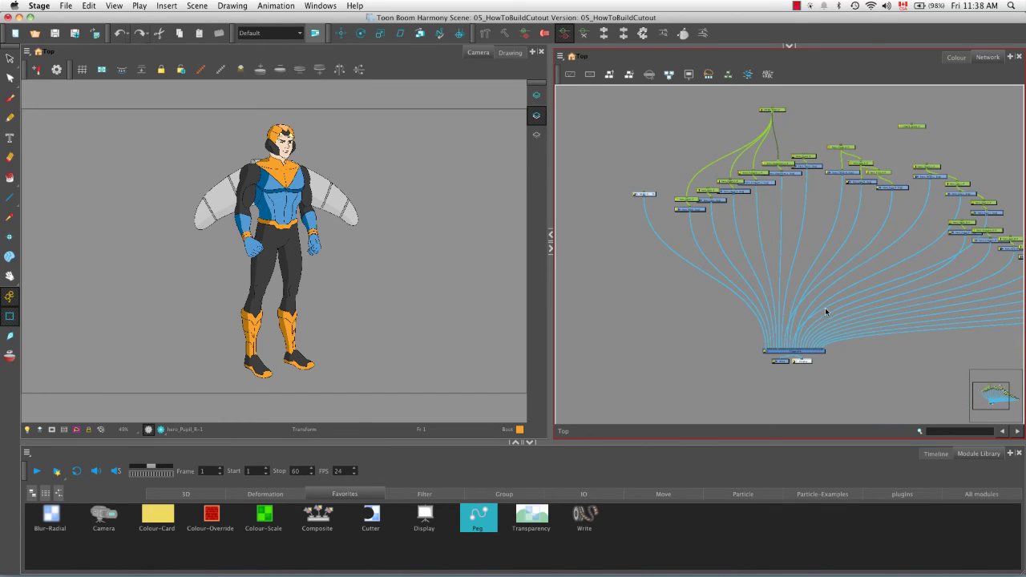
{"action": "key", "text": "space"}
{"action": "left_click_drag", "start_coordinate": [842, 266], "coordinate": [781, 314]}
{"action": "key", "text": "2"}
{"action": "key", "text": "2"}
{"action": "key", "text": "2"}
{"action": "key", "text": "space"}
{"action": "left_click_drag", "start_coordinate": [735, 192], "coordinate": [671, 119]}
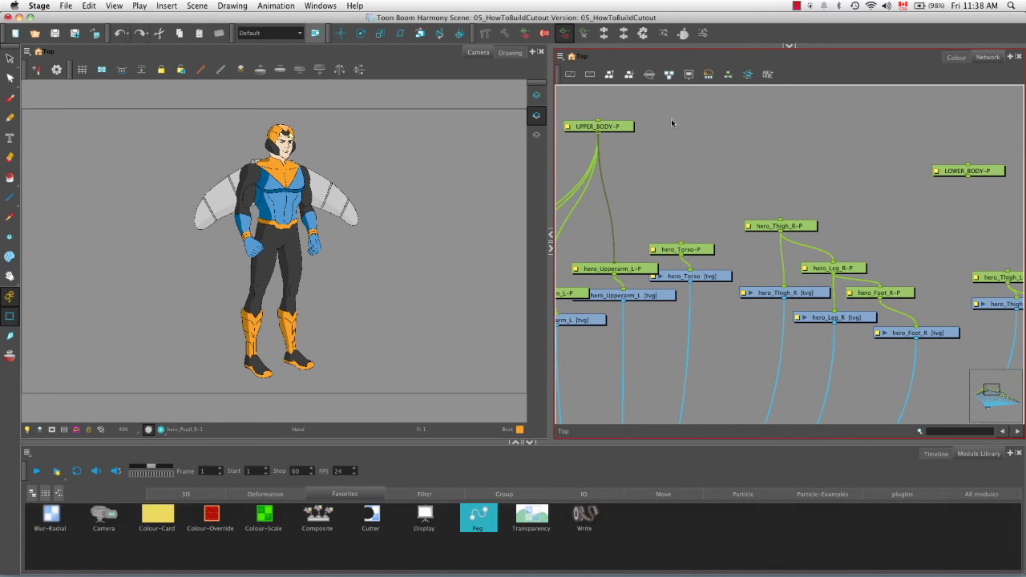
{"action": "left_click_drag", "start_coordinate": [600, 135], "coordinate": [683, 243]}
- Move the right hand, forearm and arm, wingbag and both wing drawings with their pegs next to UPPER_BODY-P
{"action": "key", "text": "space"}
{"action": "left_click_drag", "start_coordinate": [722, 326], "coordinate": [923, 257]}
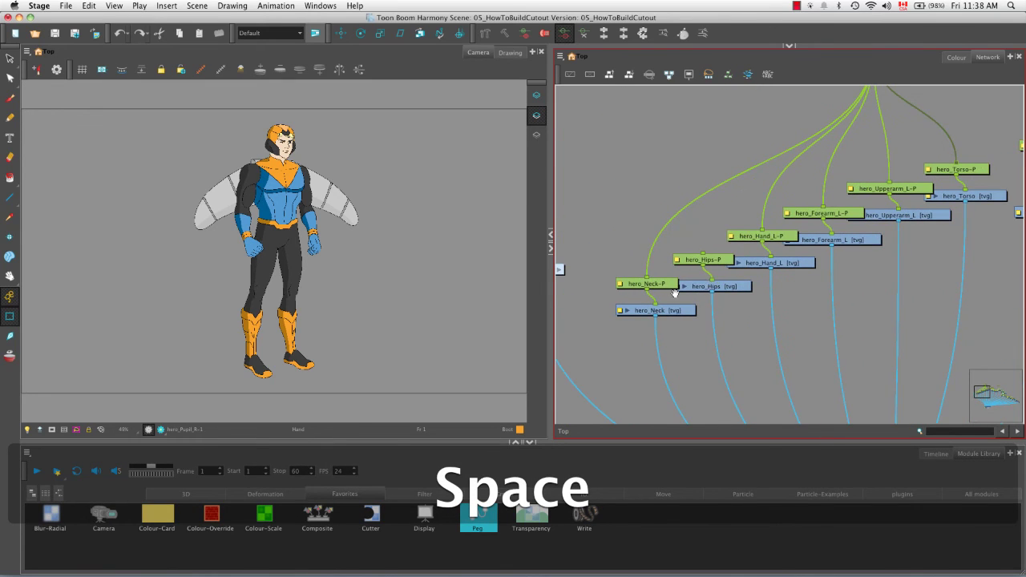
{"action": "left_click_drag", "start_coordinate": [676, 293], "coordinate": [728, 264]}
{"action": "key", "text": "space"}
{"action": "scroll", "coordinate": [728, 265], "scroll_direction": "right", "scroll_amount": 6}
{"action": "scroll", "coordinate": [728, 264], "scroll_direction": "down", "scroll_amount": 5}
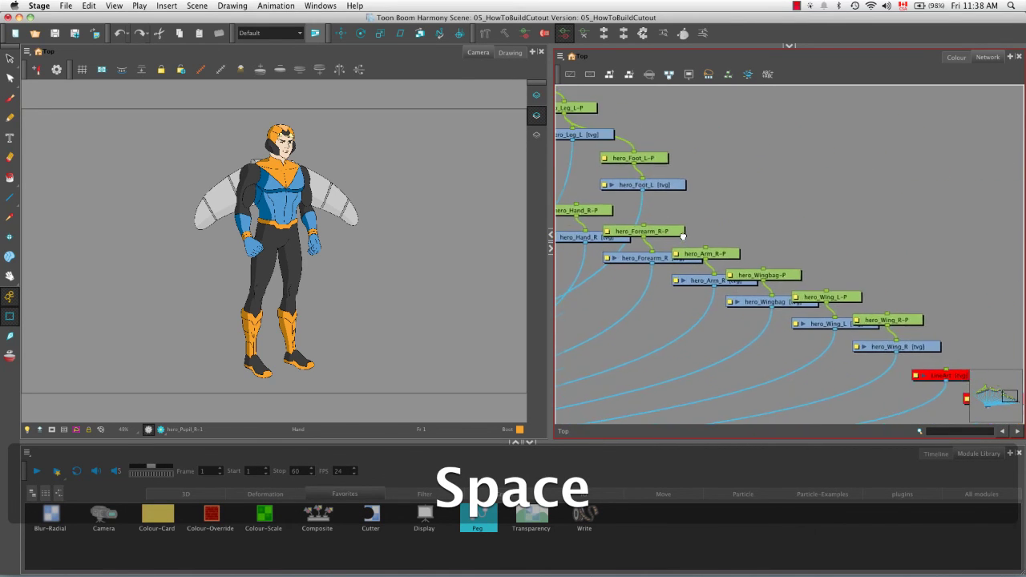
{"action": "key", "text": "1"}
{"action": "key", "text": "1"}
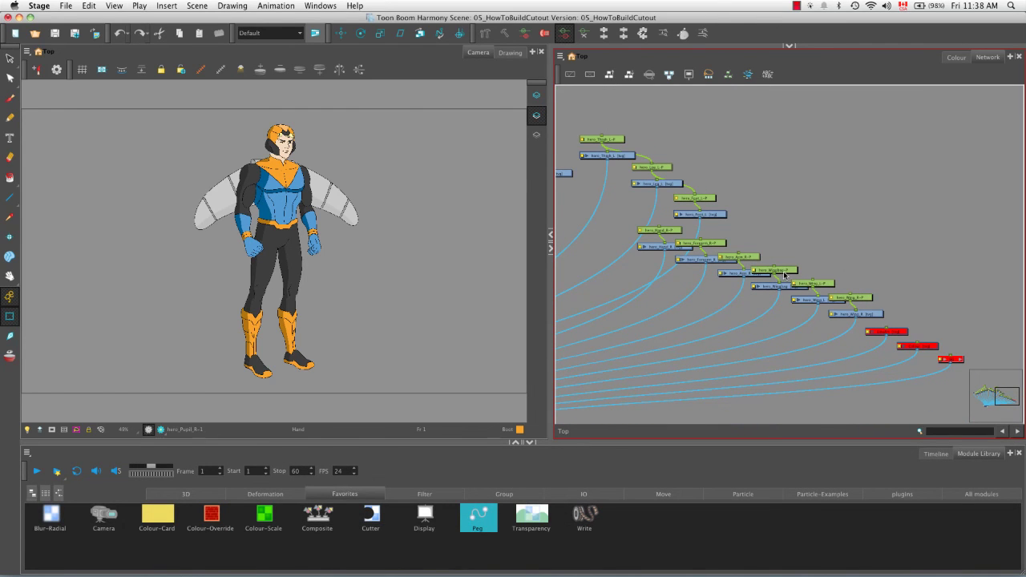
{"action": "left_click", "coordinate": [674, 231]}
{"action": "left_click_drag", "start_coordinate": [661, 222], "coordinate": [843, 314]}
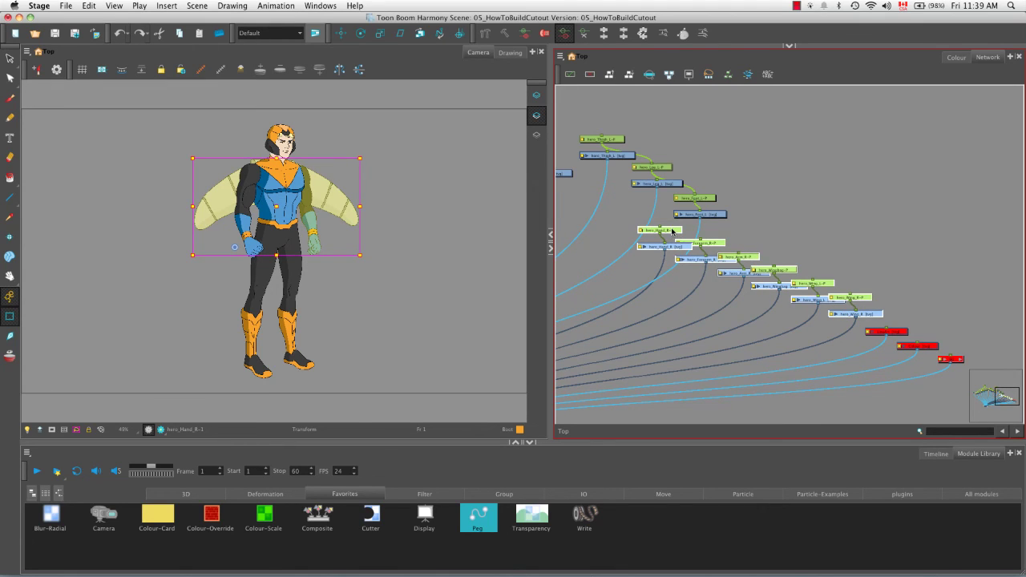
{"action": "key", "text": "space"}
{"action": "left_click_drag", "start_coordinate": [646, 286], "coordinate": [713, 97]}
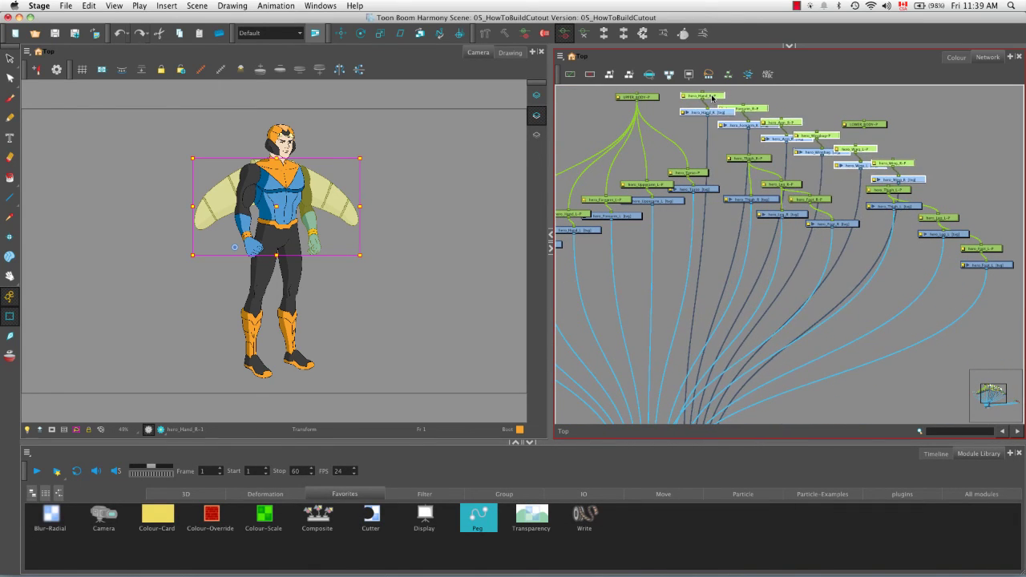
- Raise UPPER_BODY-P and connect it to the right hand, right forearm, right arm, wingbag and both wing pegs
{"action": "key", "text": "space"}
{"action": "left_click_drag", "start_coordinate": [678, 189], "coordinate": [642, 330]}
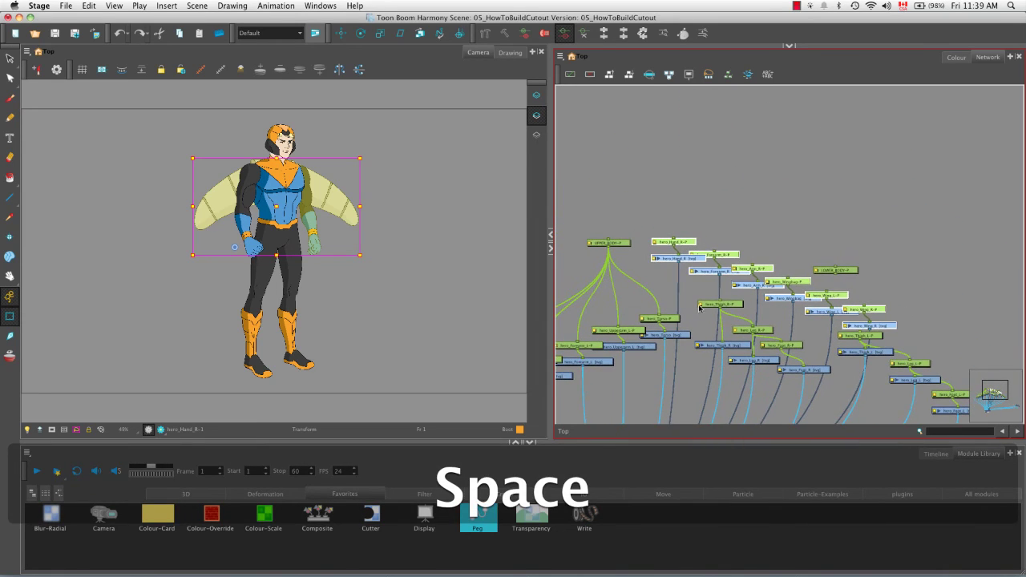
{"action": "left_click_drag", "start_coordinate": [614, 243], "coordinate": [674, 240]}
{"action": "left_click_drag", "start_coordinate": [611, 123], "coordinate": [713, 252]}
{"action": "left_click_drag", "start_coordinate": [611, 126], "coordinate": [753, 267]}
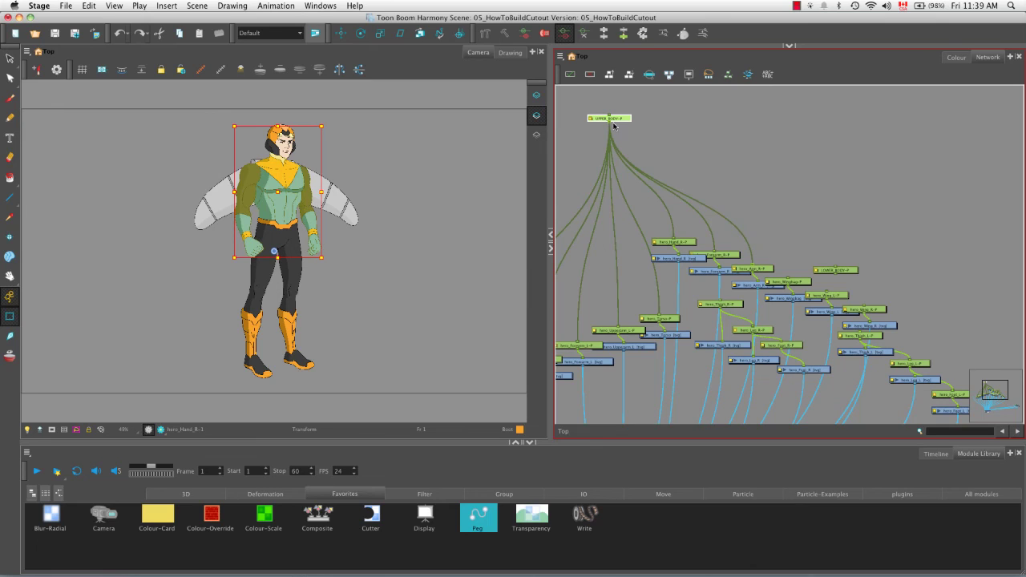
{"action": "left_click_drag", "start_coordinate": [611, 124], "coordinate": [788, 281]}
{"action": "left_click_drag", "start_coordinate": [610, 123], "coordinate": [829, 295]}
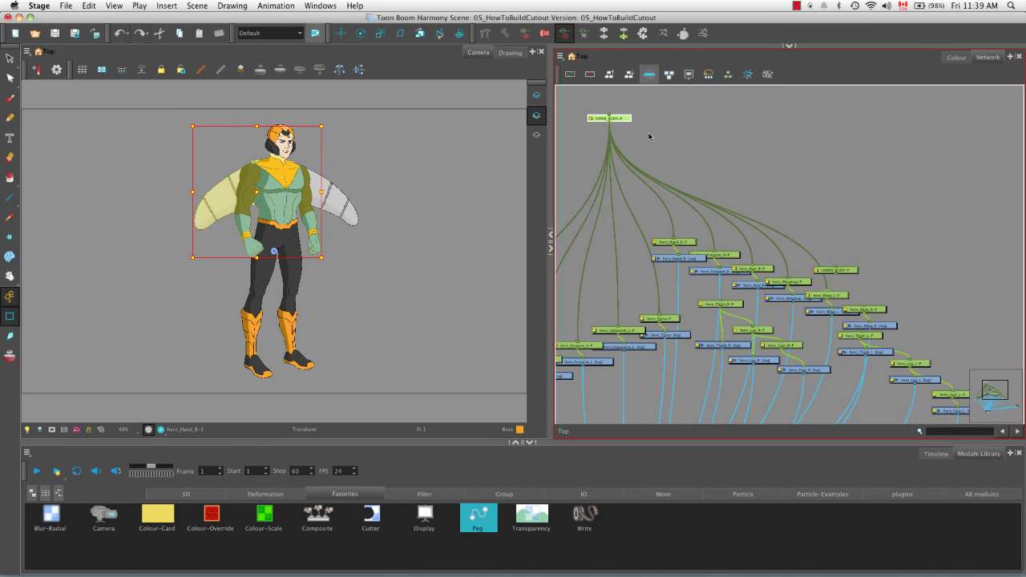
{"action": "left_click_drag", "start_coordinate": [613, 126], "coordinate": [871, 307]}
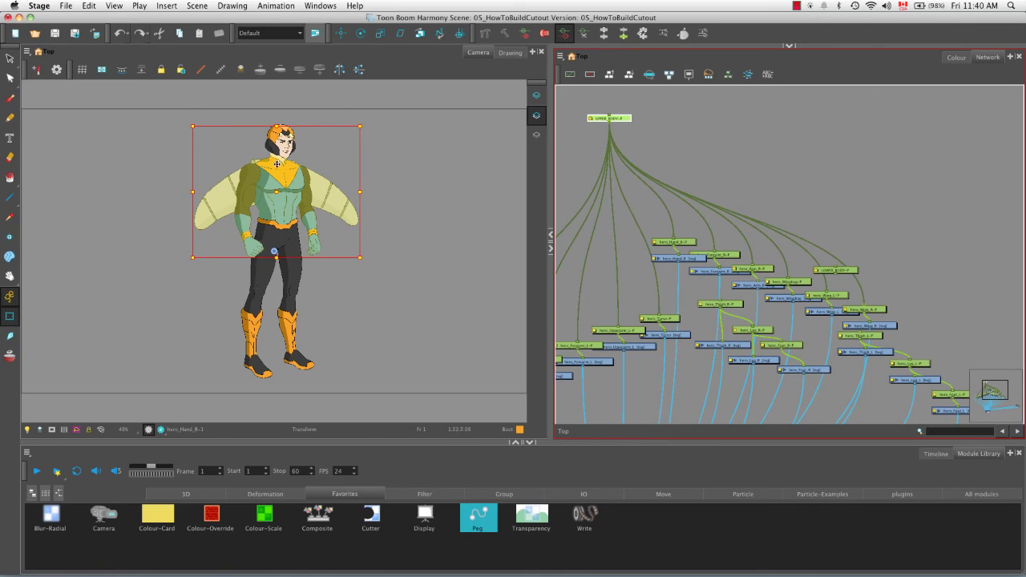
- Add a peg above HEAD-G and connect it to the group's input
{"action": "left_click_drag", "start_coordinate": [702, 303], "coordinate": [665, 290]}
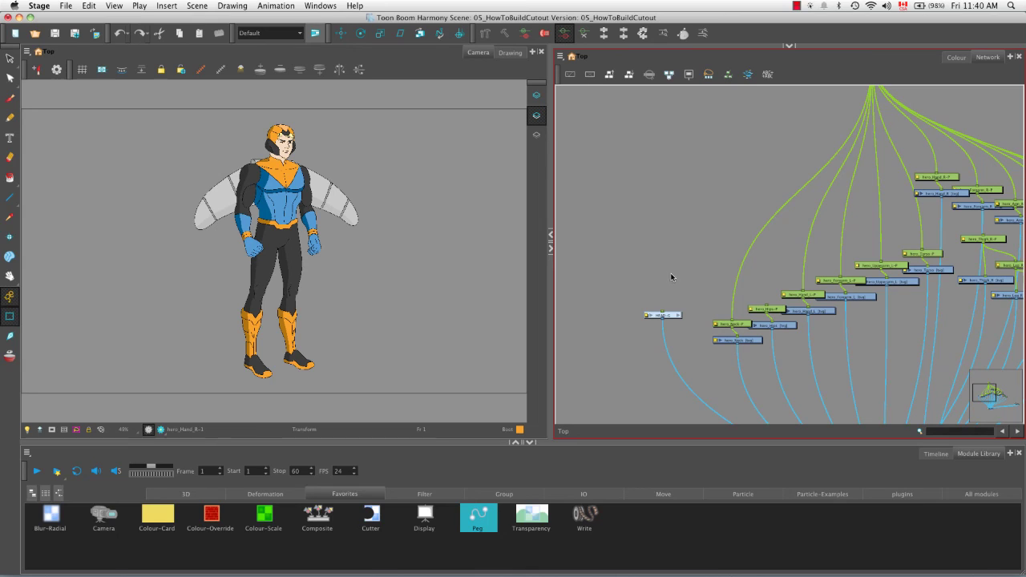
{"action": "key", "text": "super+p"}
{"action": "left_click_drag", "start_coordinate": [680, 275], "coordinate": [663, 312]}
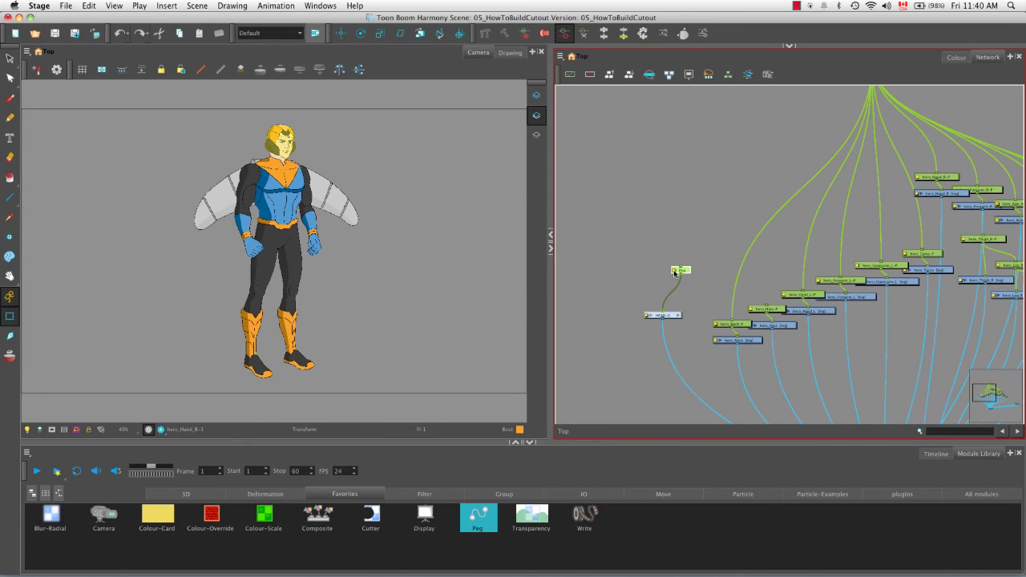
- Rename the new peg above HEAD-G as HEADG-P
{"action": "double_click", "coordinate": [675, 272]}
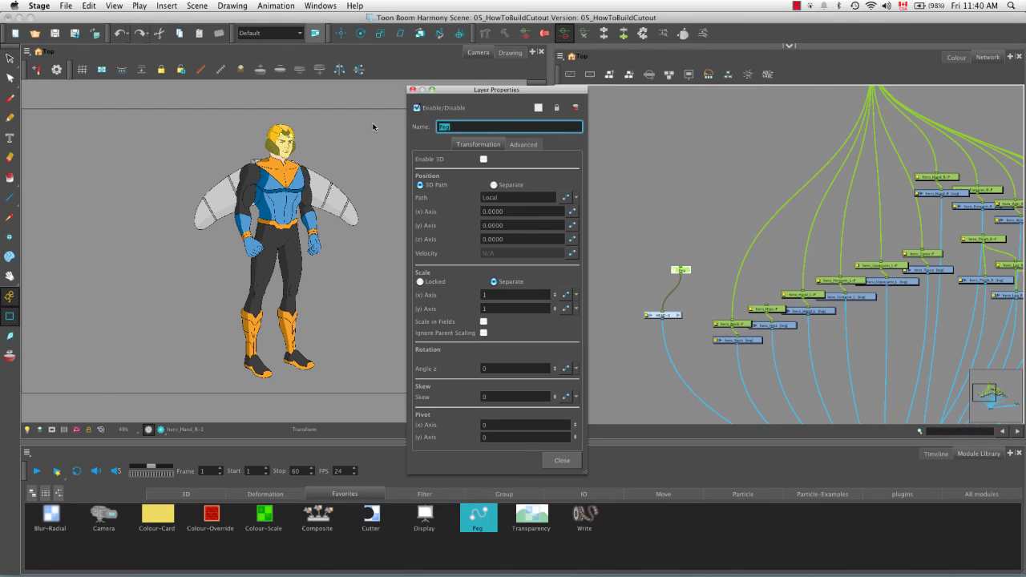
{"action": "type", "text": "HEAD"}
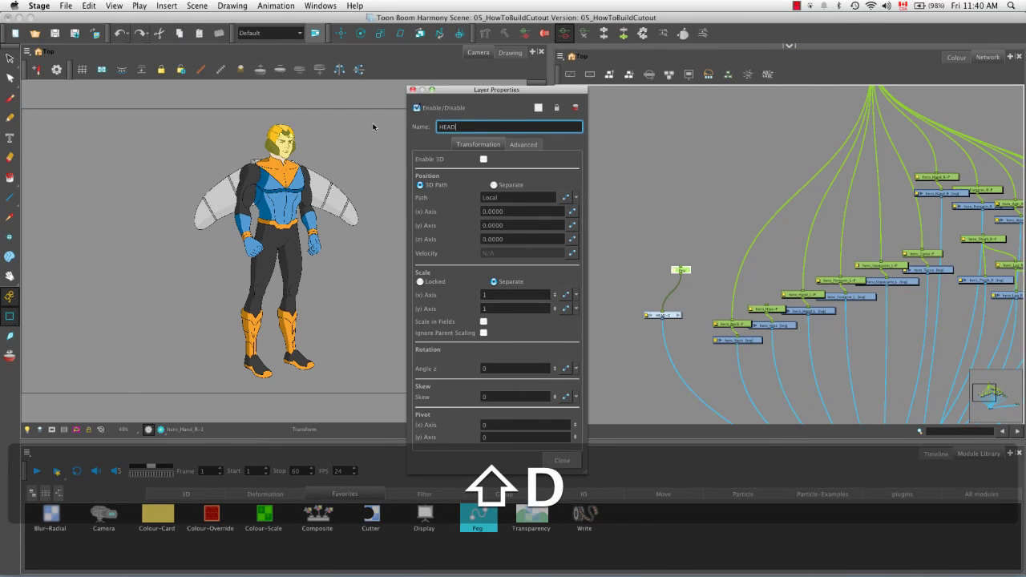
{"action": "type", "text": "G-P"}
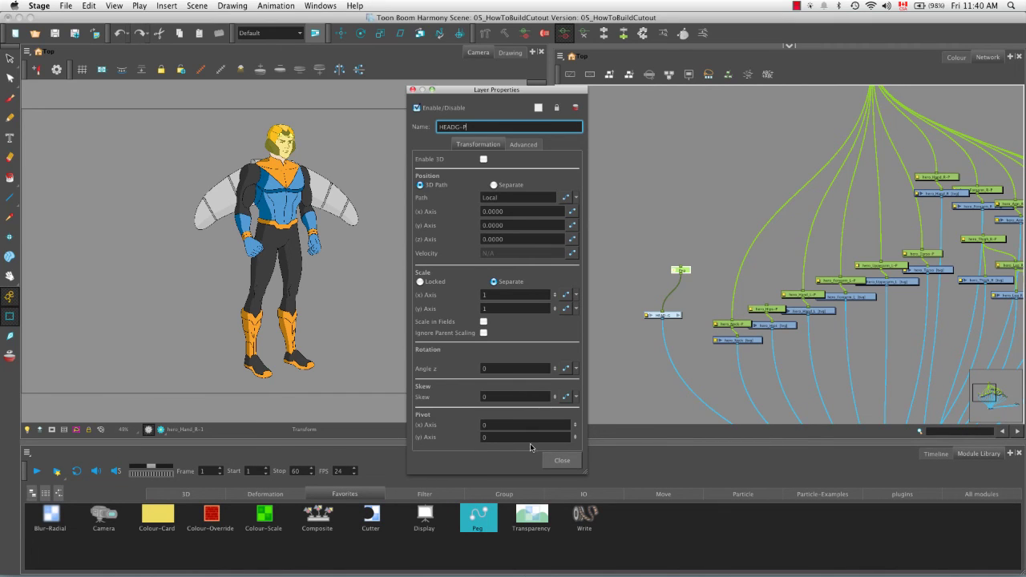
{"action": "left_click", "coordinate": [562, 460]}
- Connect UPPER_BODY-P to HEADG-P so the head is parented under the upper body
{"action": "key", "text": "space"}
{"action": "left_click_drag", "start_coordinate": [748, 202], "coordinate": [702, 264]}
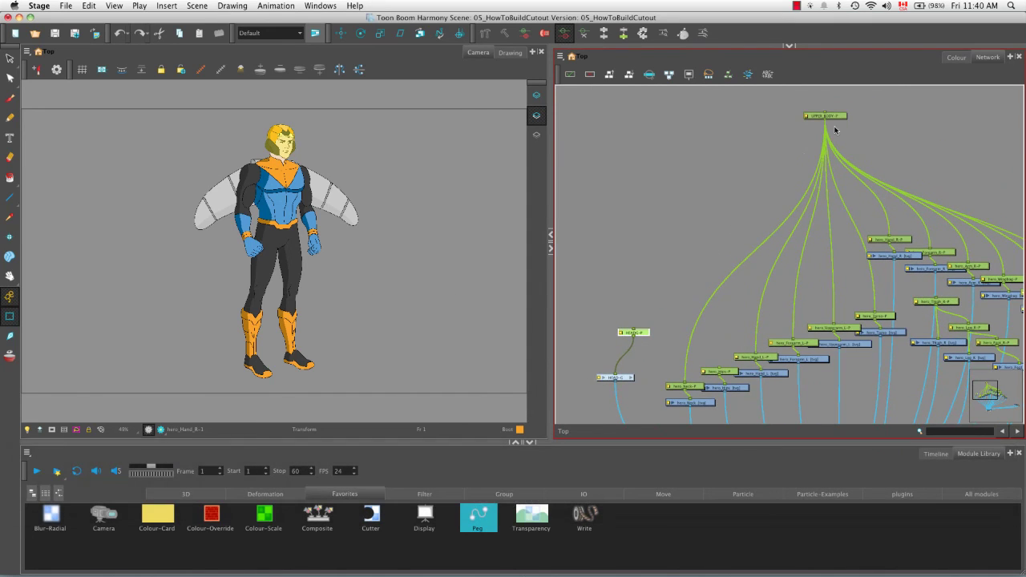
{"action": "left_click_drag", "start_coordinate": [826, 119], "coordinate": [646, 327]}
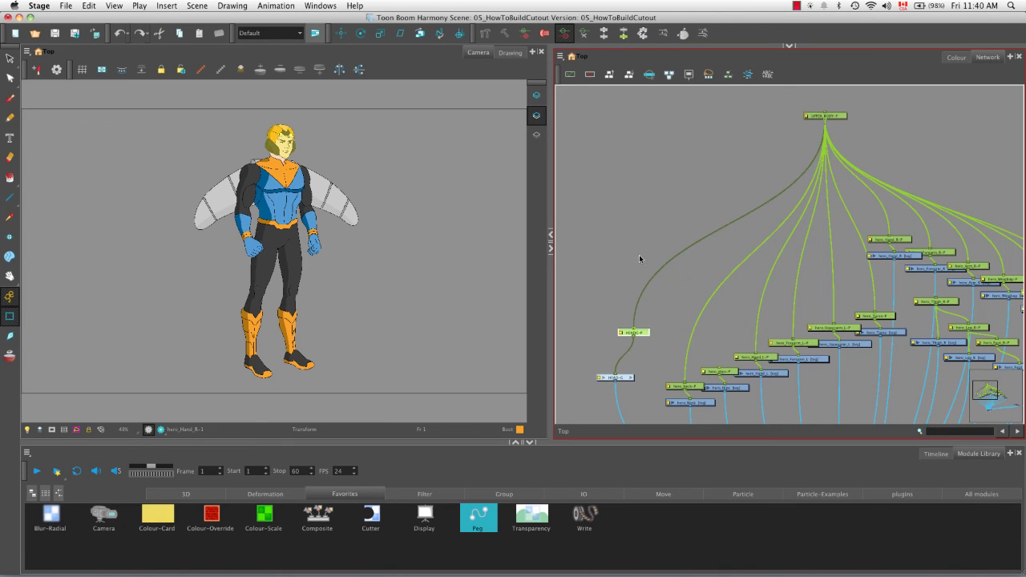
- Move LOWER_BODY-P up and away from the upper-body pegs and cables into empty network space
{"action": "key", "text": "space"}
{"action": "left_click_drag", "start_coordinate": [772, 240], "coordinate": [606, 233]}
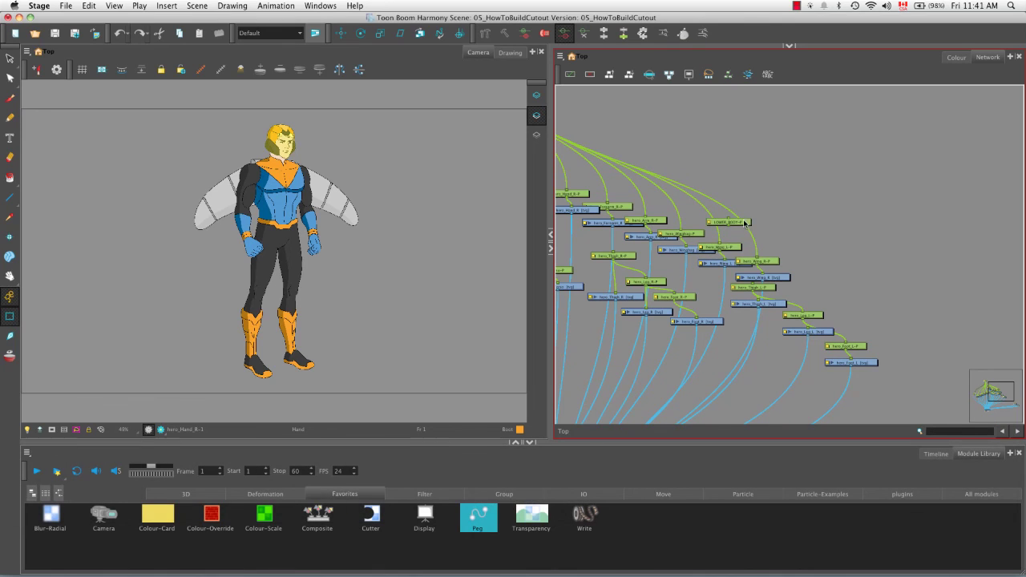
{"action": "left_click_drag", "start_coordinate": [745, 223], "coordinate": [838, 165]}
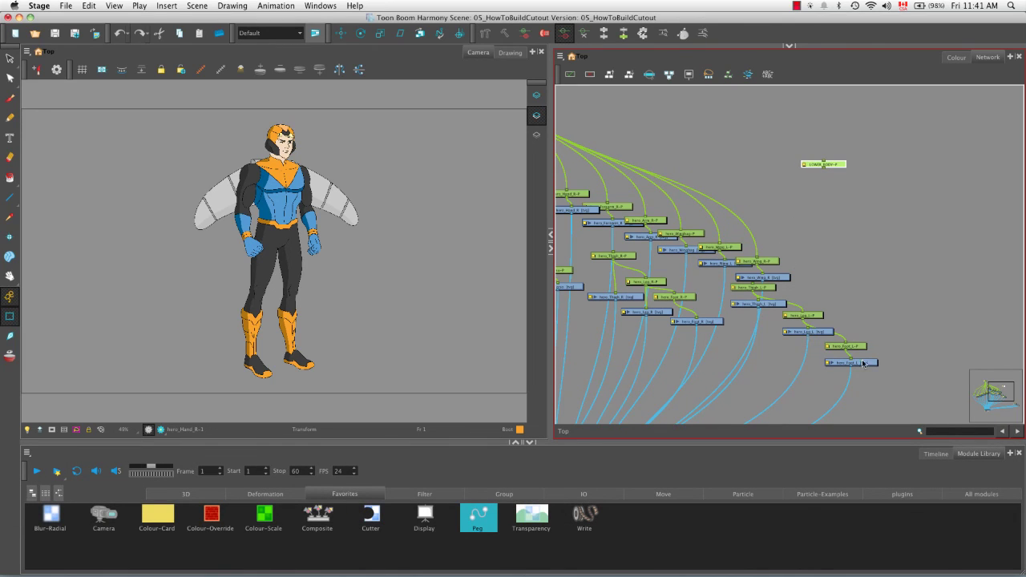
- Move the left thigh, leg and foot drawings with their pegs further right, clear of the upper-body nodes
{"action": "left_click_drag", "start_coordinate": [765, 383], "coordinate": [892, 289]}
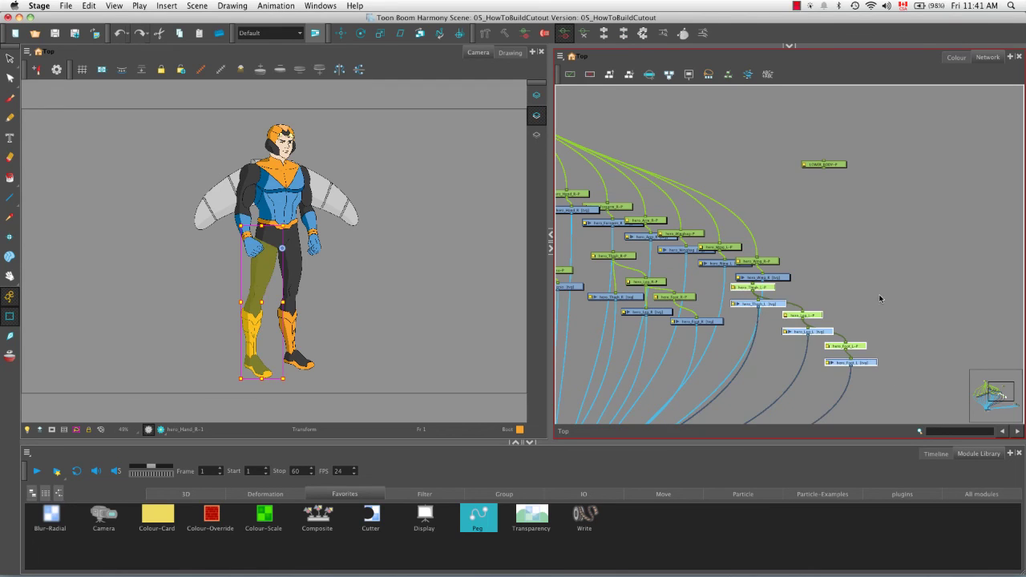
{"action": "left_click_drag", "start_coordinate": [774, 290], "coordinate": [1024, 314]}
{"action": "key", "text": "space"}
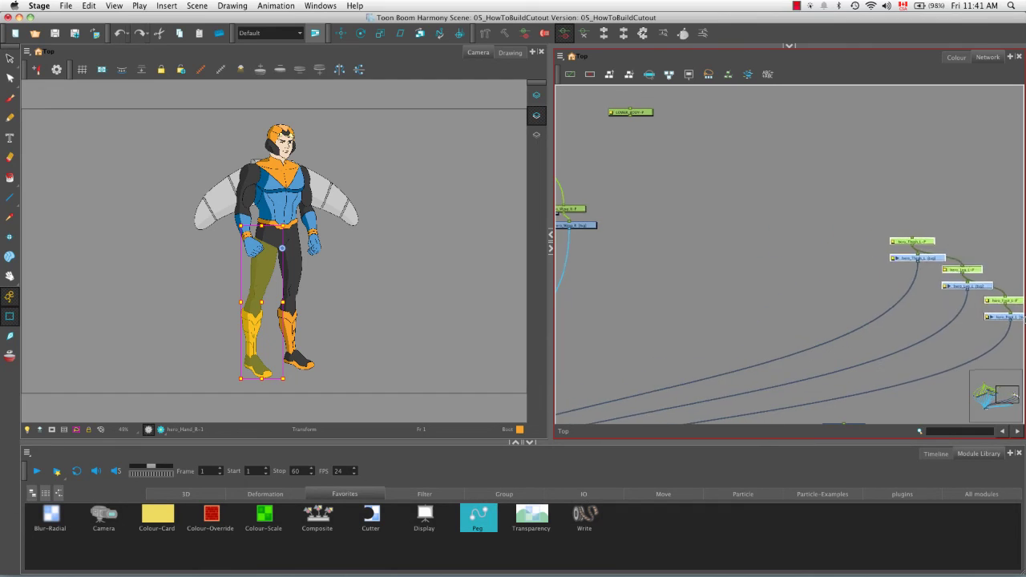
{"action": "left_click", "coordinate": [781, 255]}
- Move the right thigh, leg and foot drawings with their pegs next to the left leg nodes
{"action": "key", "text": "space"}
{"action": "left_click_drag", "start_coordinate": [783, 259], "coordinate": [815, 338]}
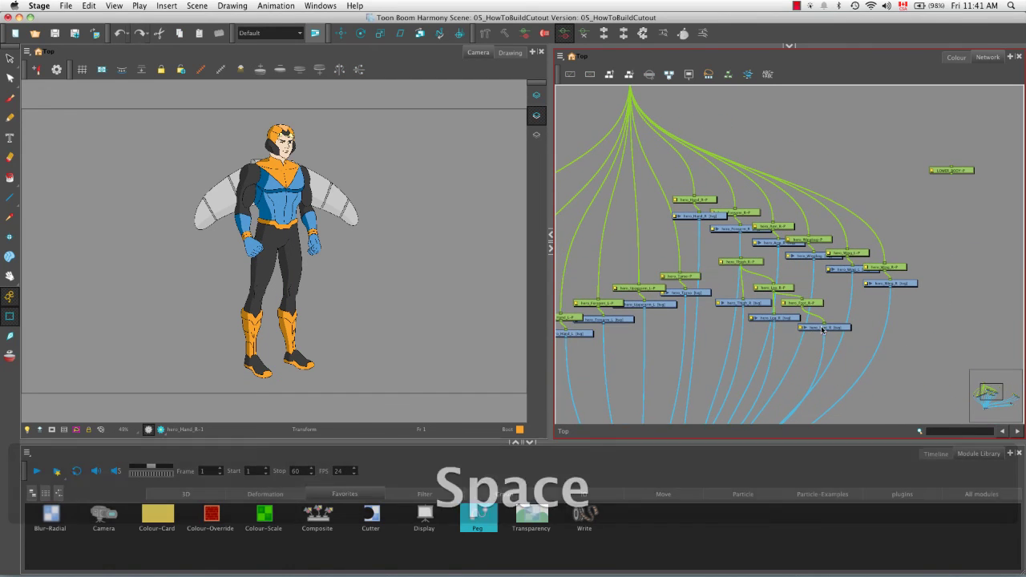
{"action": "left_click_drag", "start_coordinate": [721, 337], "coordinate": [831, 279]}
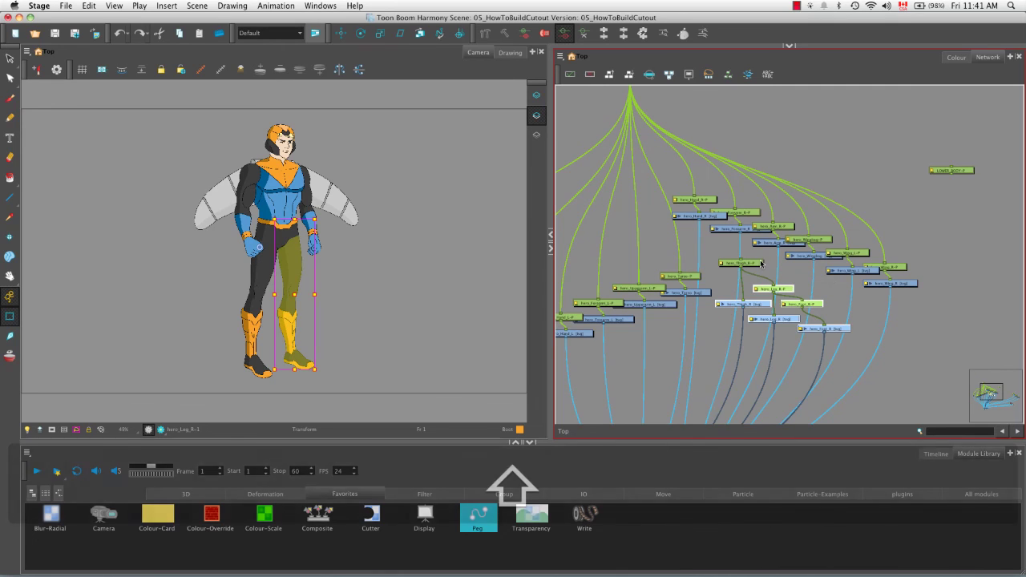
{"action": "left_click_drag", "start_coordinate": [838, 330], "coordinate": [825, 312]}
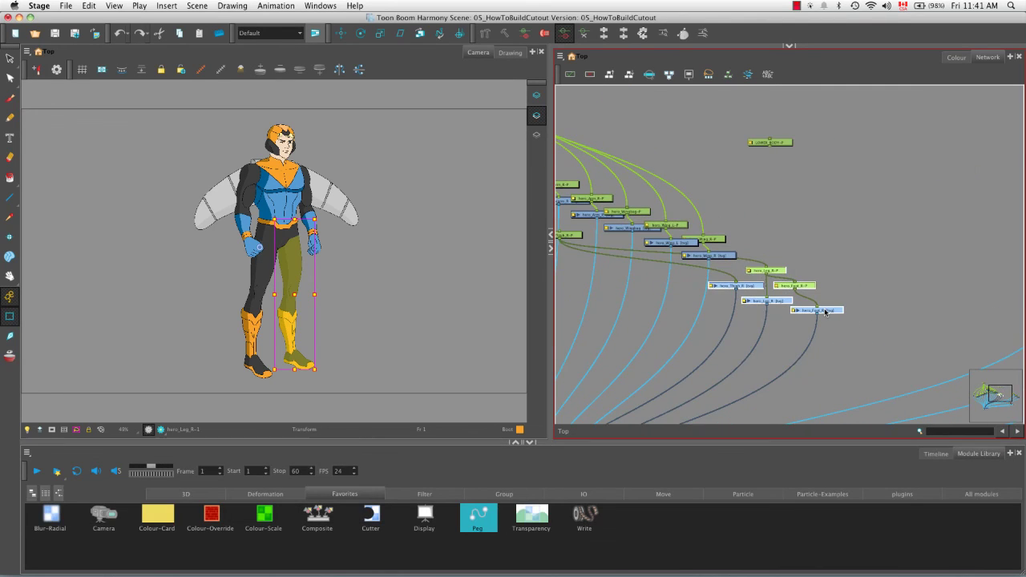
{"action": "left_click_drag", "start_coordinate": [825, 312], "coordinate": [994, 299]}
{"action": "key", "text": "space"}
{"action": "left_click_drag", "start_coordinate": [910, 344], "coordinate": [866, 323]}
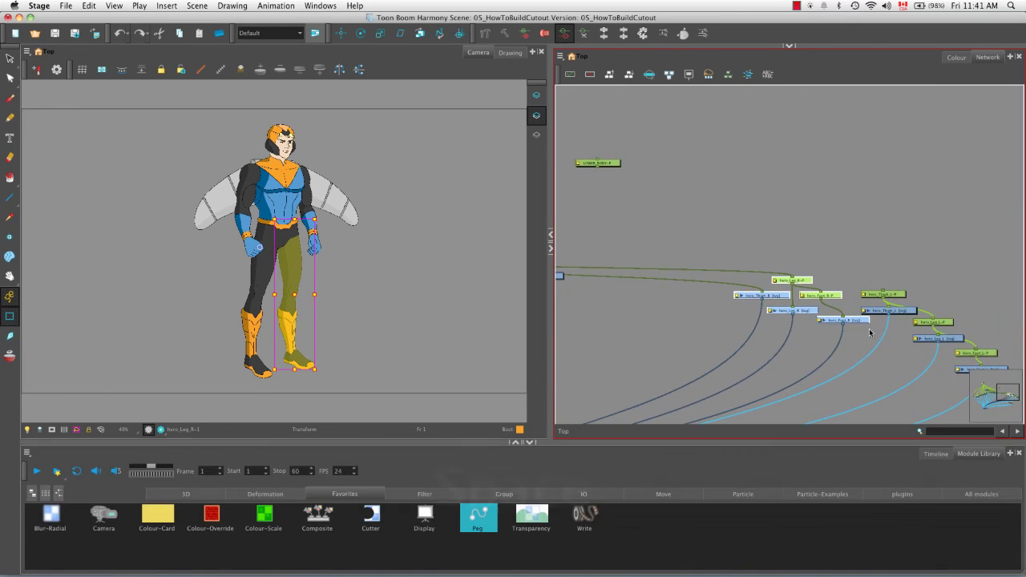
{"action": "key", "text": "space"}
{"action": "left_click_drag", "start_coordinate": [837, 264], "coordinate": [1025, 317]}
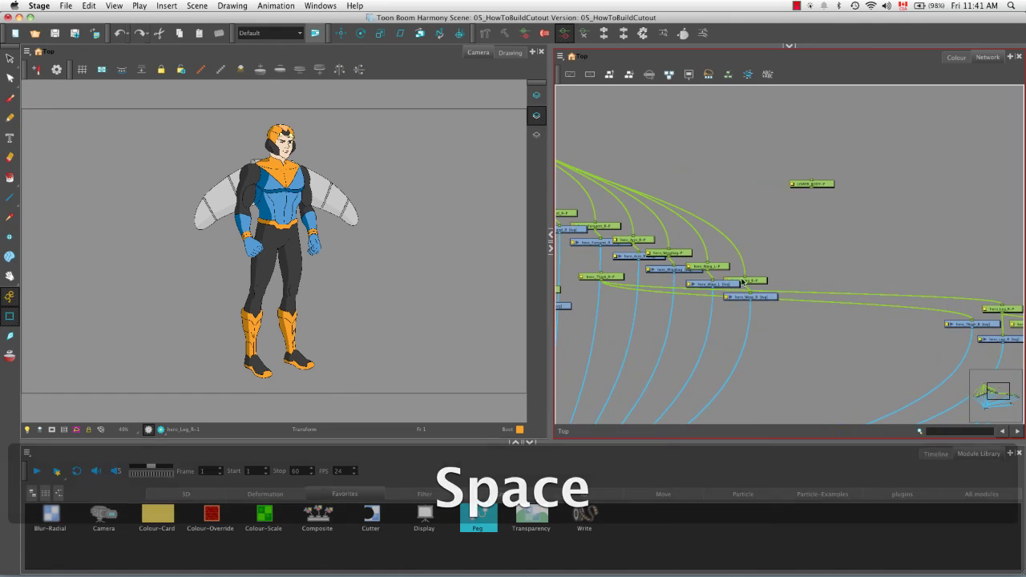
{"action": "left_click", "coordinate": [994, 292]}
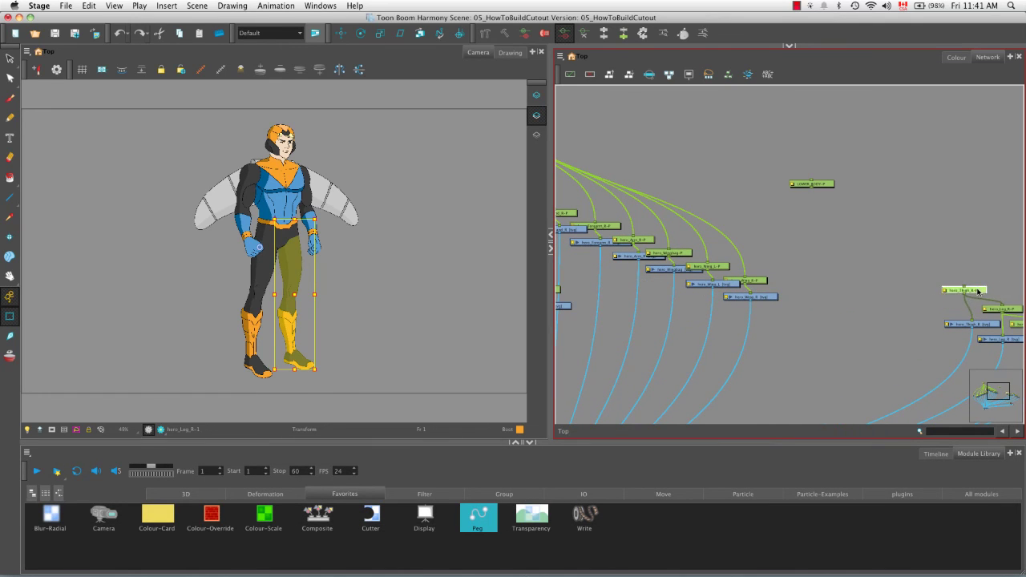
- Move the hips drawing and its peg out of the upper-body nodes to just beside the right thigh peg
{"action": "left_click", "coordinate": [806, 277]}
{"action": "key", "text": "space"}
{"action": "left_click_drag", "start_coordinate": [807, 278], "coordinate": [885, 208]}
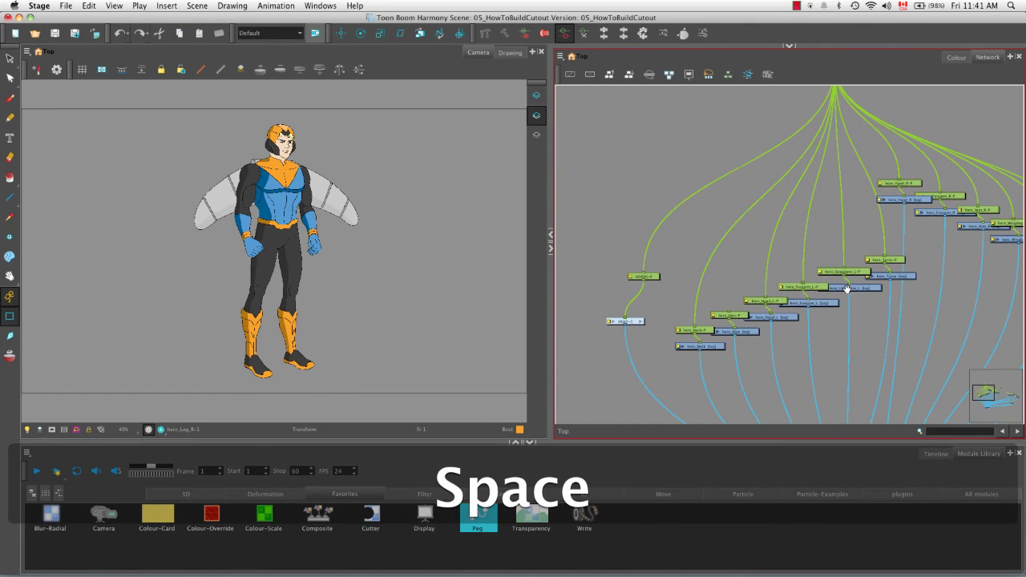
{"action": "left_click_drag", "start_coordinate": [739, 329], "coordinate": [990, 336]}
{"action": "key", "text": "space"}
{"action": "mouse_move", "coordinate": [990, 335]}
{"action": "left_mouse_down"}
{"action": "mouse_move", "coordinate": [782, 322]}
{"action": "mouse_move", "coordinate": [584, 326]}
{"action": "left_mouse_up"}
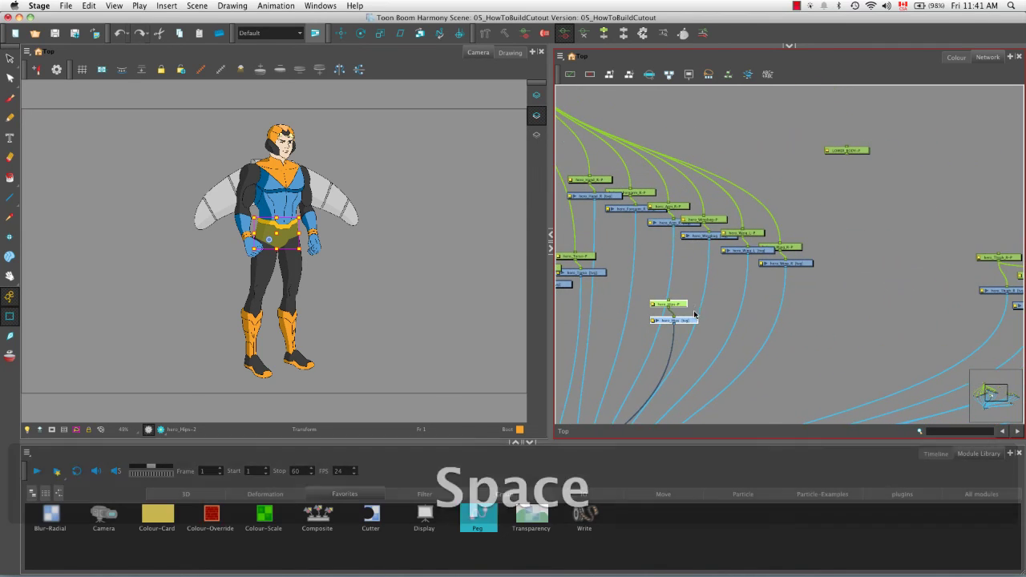
{"action": "mouse_move", "coordinate": [684, 302]}
{"action": "left_mouse_down"}
{"action": "mouse_move", "coordinate": [928, 281]}
{"action": "mouse_move", "coordinate": [961, 247]}
{"action": "mouse_move", "coordinate": [786, 243]}
{"action": "mouse_move", "coordinate": [832, 204]}
{"action": "mouse_move", "coordinate": [795, 243]}
{"action": "mouse_move", "coordinate": [721, 242]}
{"action": "left_mouse_up"}
{"action": "key", "text": "space"}
{"action": "key", "text": "space"}
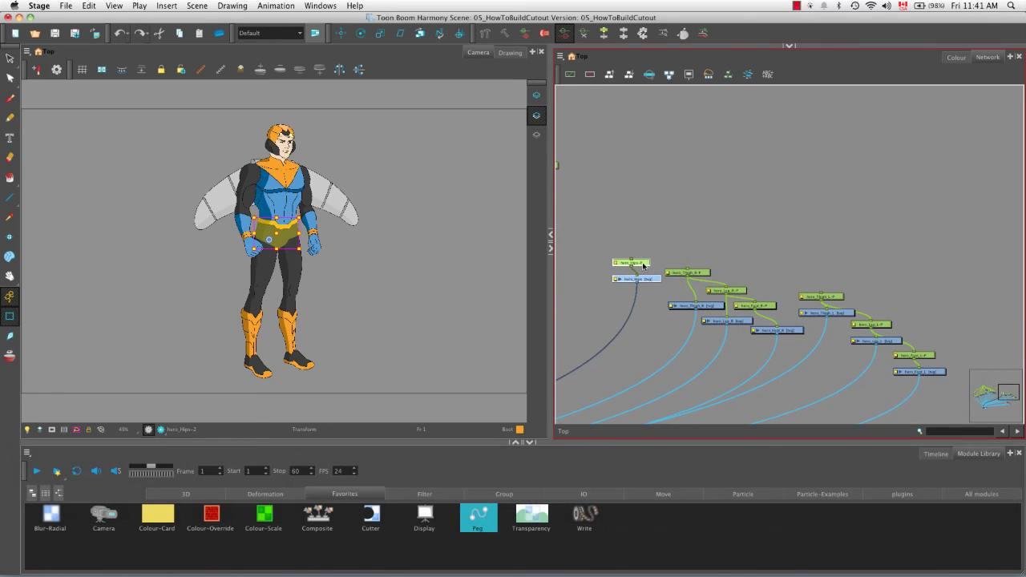
{"action": "key", "text": "space"}
{"action": "left_click_drag", "start_coordinate": [644, 235], "coordinate": [752, 217]}
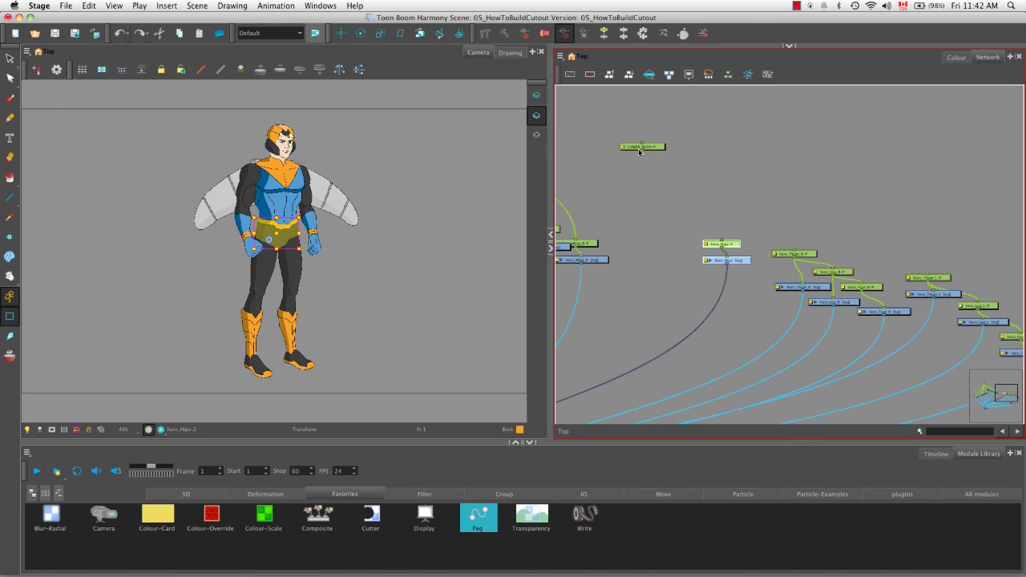
- Connect LOWER_BODY-P to the hips, right thigh and left thigh pegs
{"action": "left_click_drag", "start_coordinate": [642, 151], "coordinate": [720, 239]}
{"action": "left_click_drag", "start_coordinate": [643, 152], "coordinate": [798, 247]}
{"action": "left_click_drag", "start_coordinate": [643, 151], "coordinate": [932, 274]}
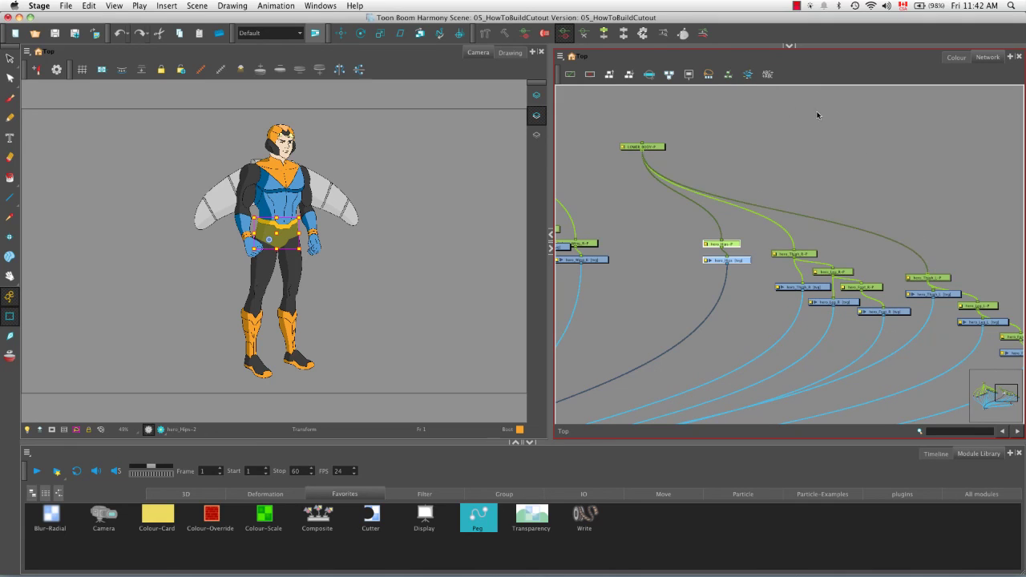
- Place LOWER_BODY-P beside UPPER_BODY-P at about the same height
{"action": "key", "text": "space"}
{"action": "left_click_drag", "start_coordinate": [774, 248], "coordinate": [757, 192]}
{"action": "key", "text": "space"}
{"action": "left_click_drag", "start_coordinate": [720, 235], "coordinate": [748, 286]}
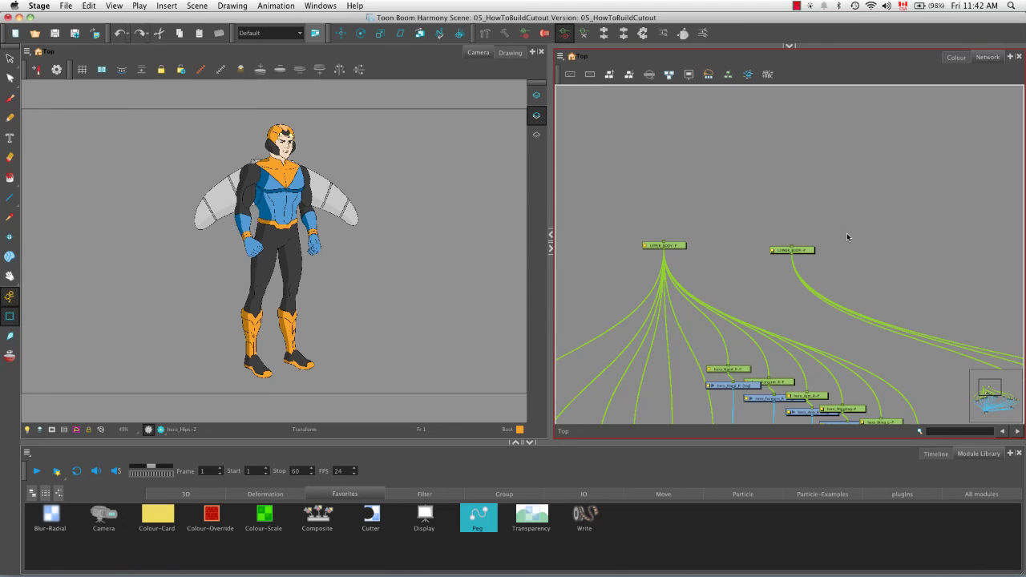
- Add a peg above the two body pegs and connect it to UPPER_BODY-P and LOWER_BODY-P
{"action": "key", "text": "super+p"}
{"action": "left_click_drag", "start_coordinate": [729, 195], "coordinate": [664, 242]}
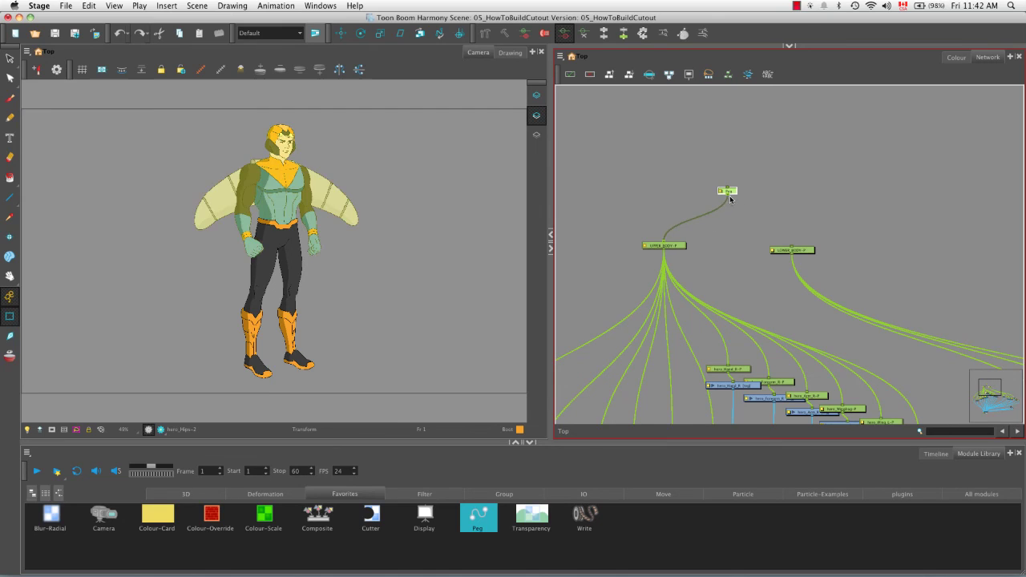
{"action": "left_click_drag", "start_coordinate": [730, 199], "coordinate": [793, 249]}
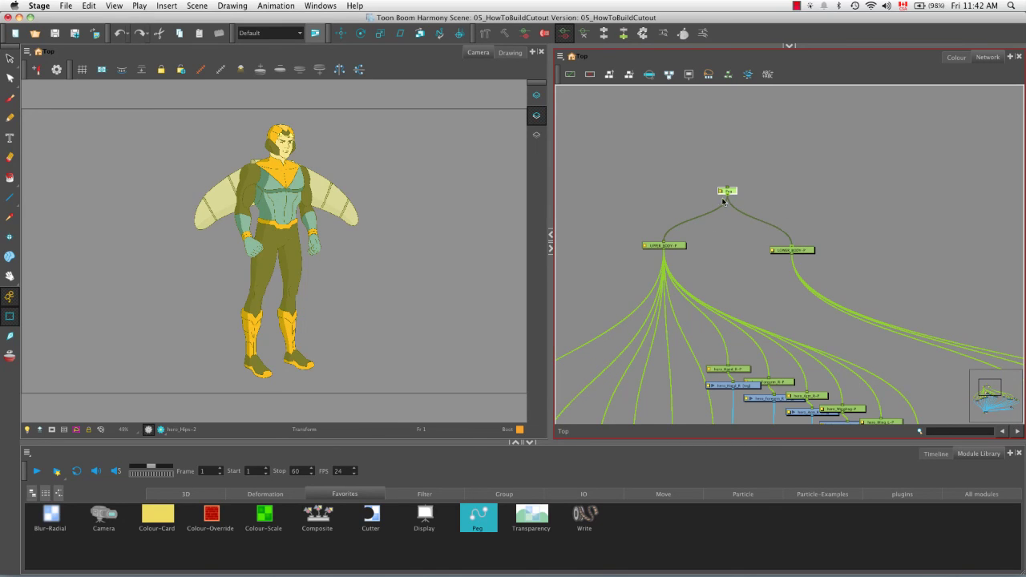
- Rename the new top-level peg as hero_MASTER-P
{"action": "key", "text": "Return"}
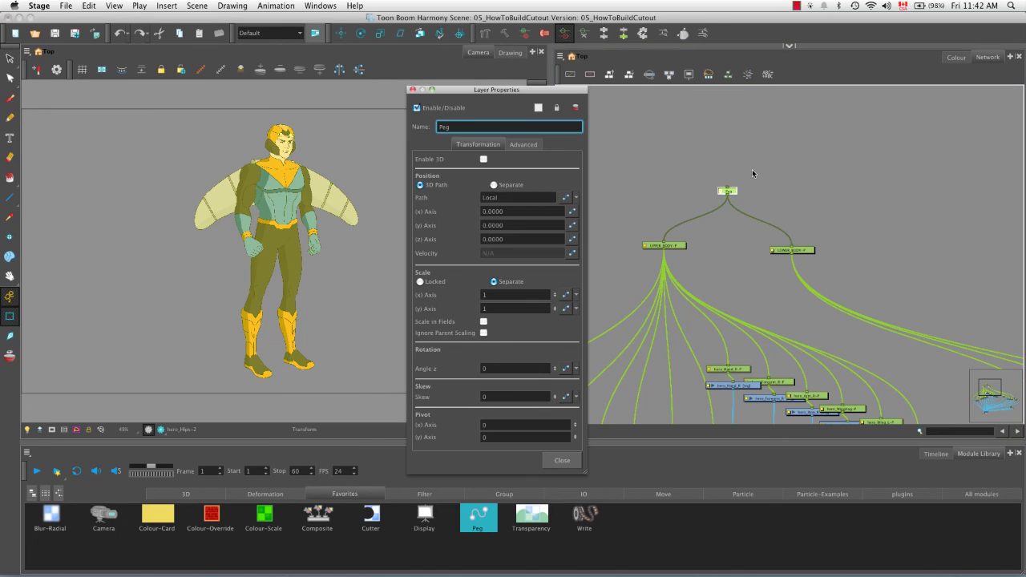
{"action": "key", "text": "BackSpace"}
{"action": "key", "text": "BackSpace"}
{"action": "type", "text": "hero"}
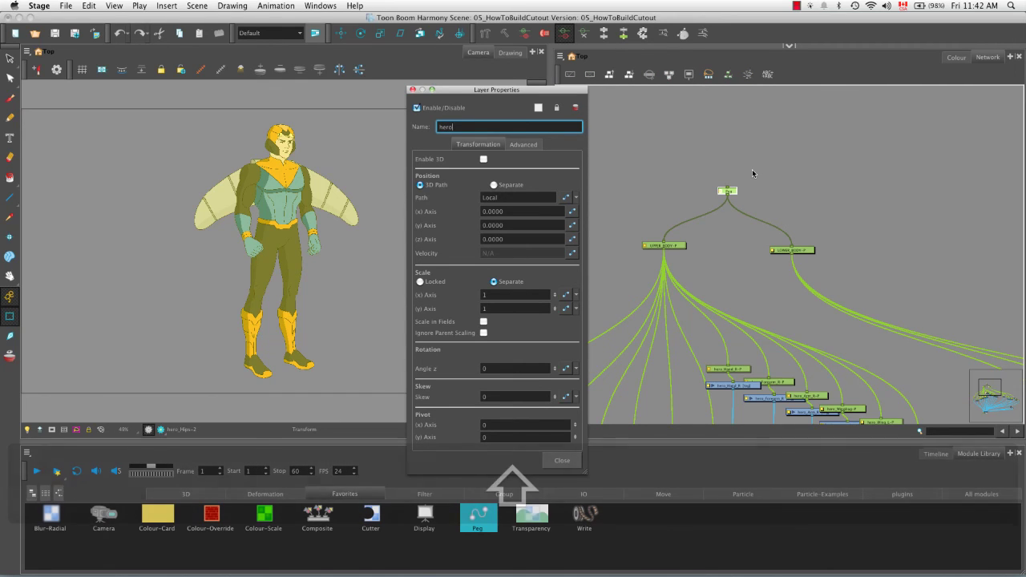
{"action": "type", "text": "_MASTER-P"}
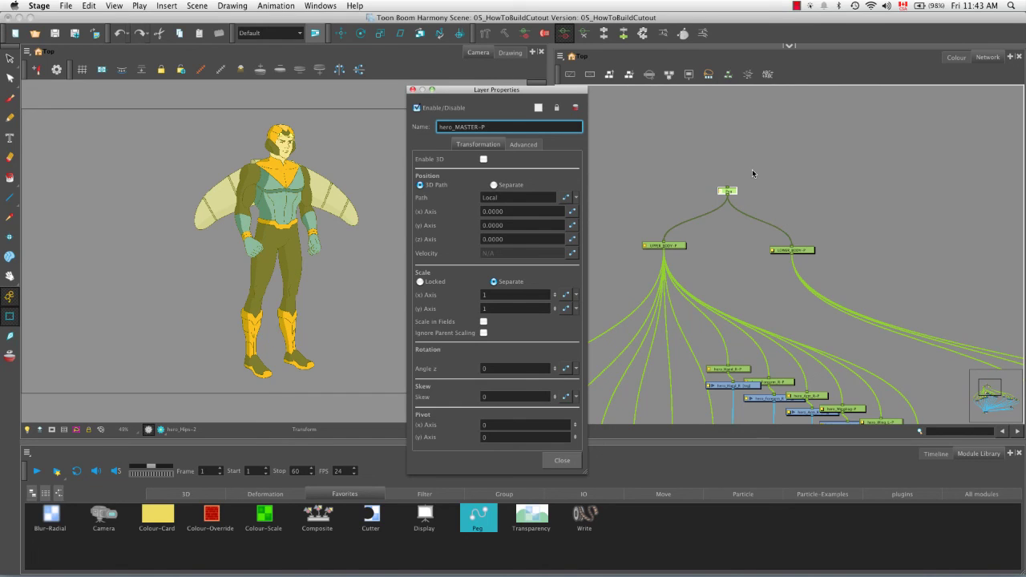
{"action": "left_click", "coordinate": [568, 460]}
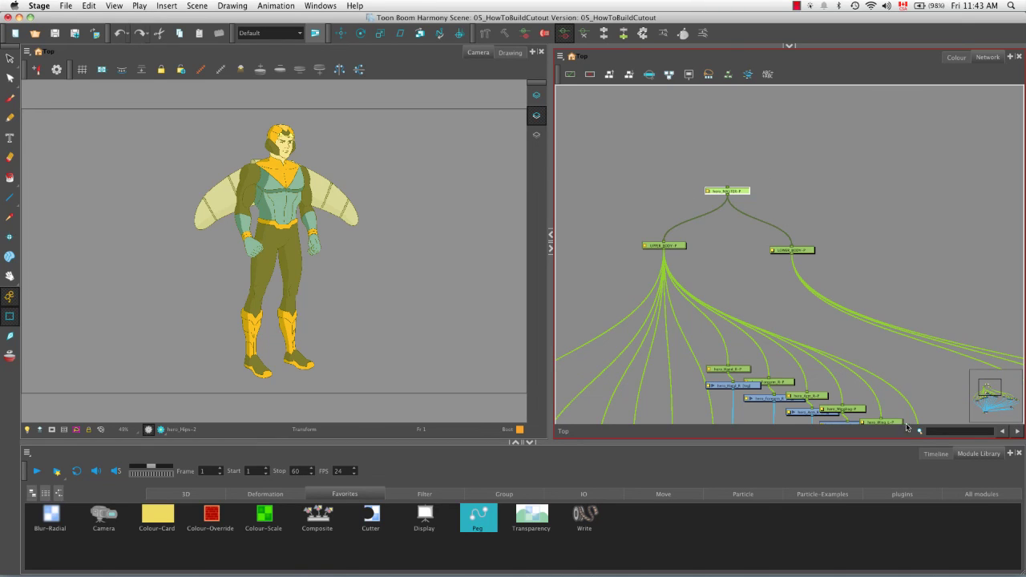
- Show the timeline and collapse the hero_MASTER-P layer hierarchy
{"action": "left_click", "coordinate": [935, 455]}
{"action": "scroll", "coordinate": [167, 542], "scroll_direction": "up", "scroll_amount": 5}
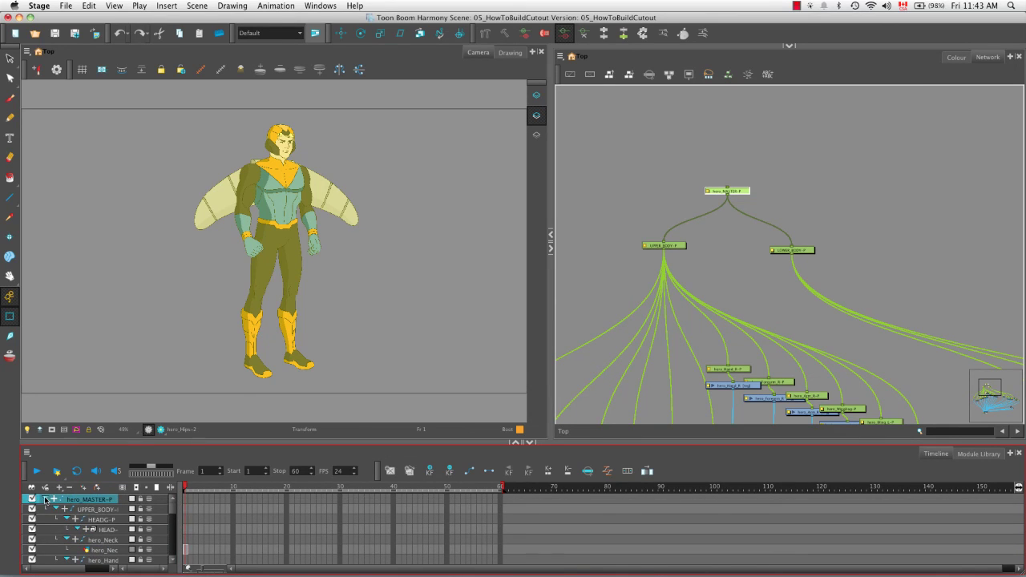
{"action": "left_click", "coordinate": [46, 500]}
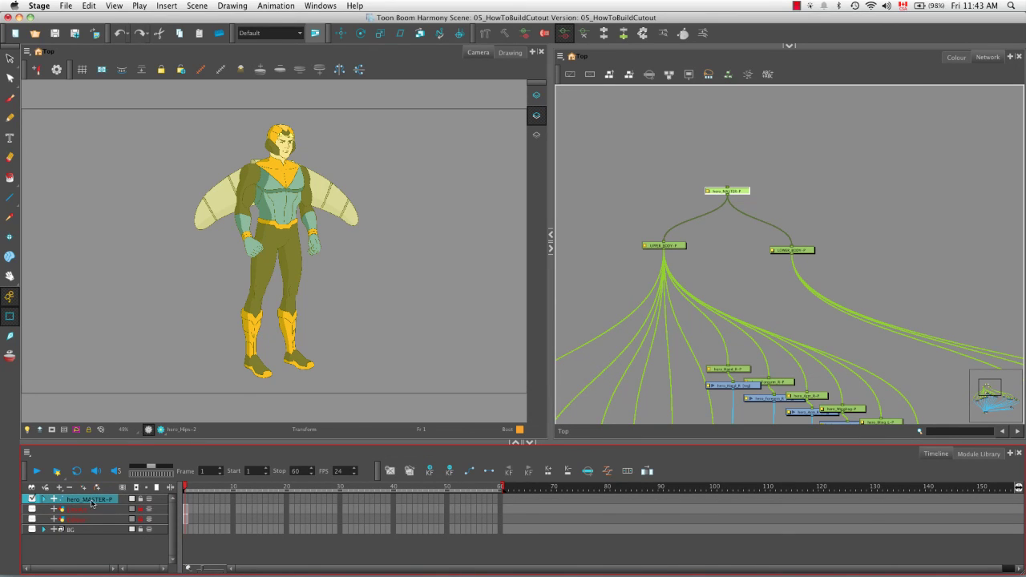